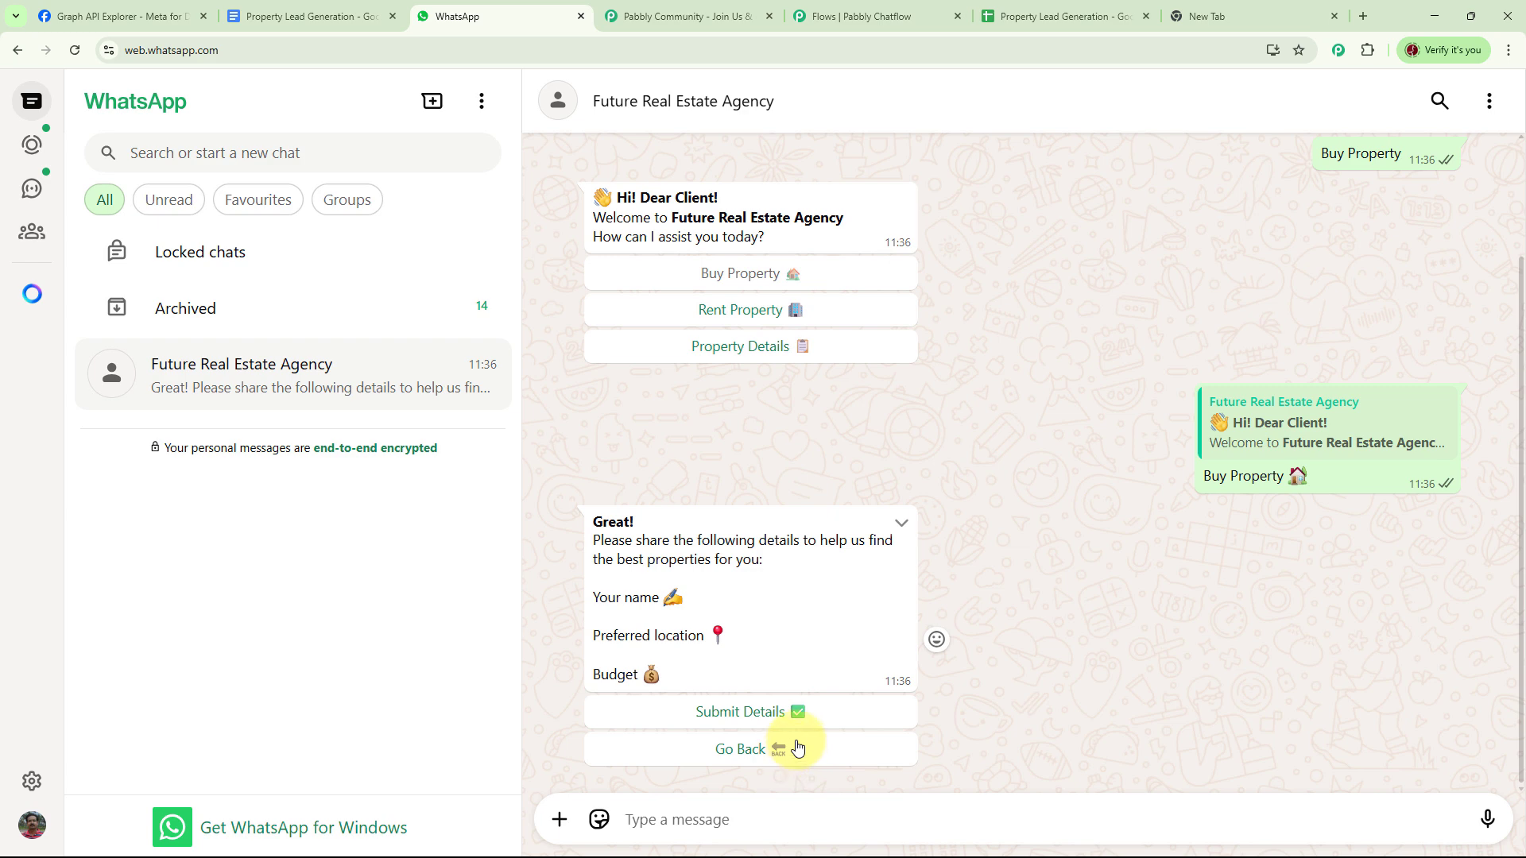
- Agree to share details, then send the bot the name Test User, a contact number and a 1 Cr budget
{"action": "left_click", "coordinate": [766, 714]}
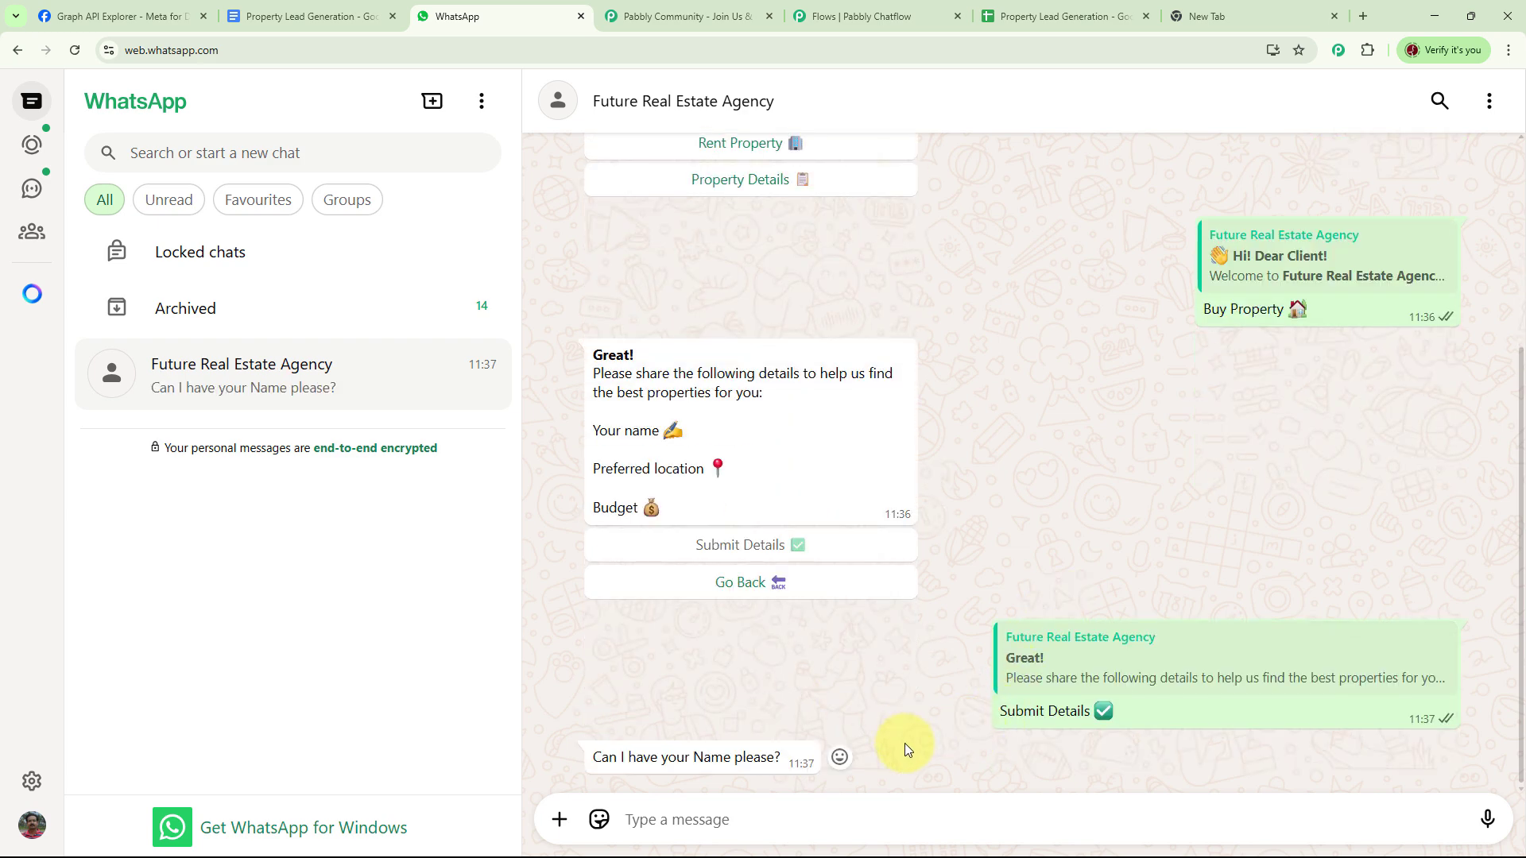
{"action": "left_click", "coordinate": [749, 812]}
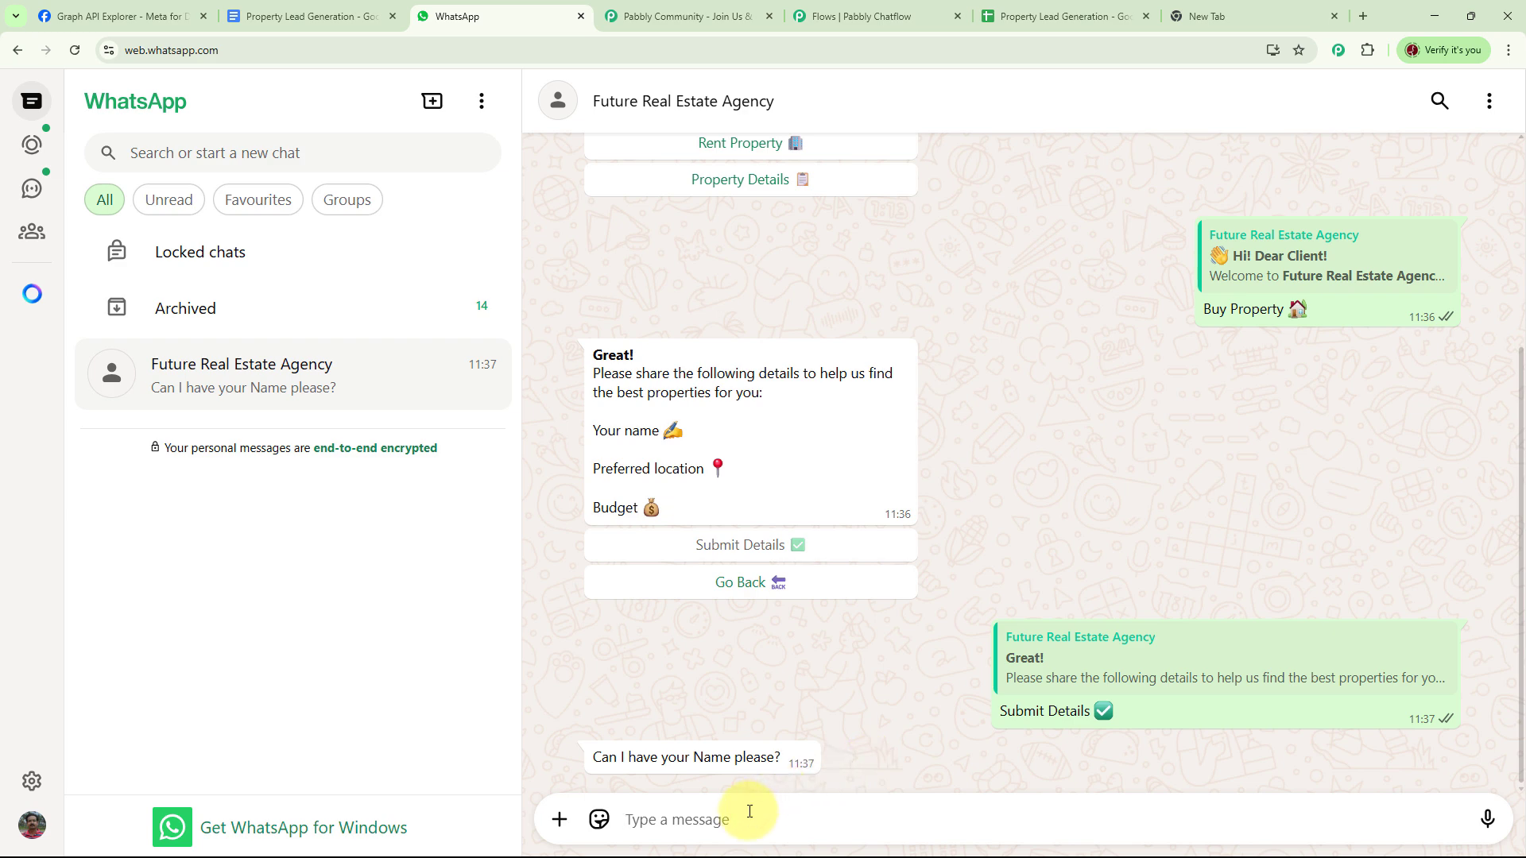
{"action": "type", "text": "Test User"}
{"action": "key", "text": "Return"}
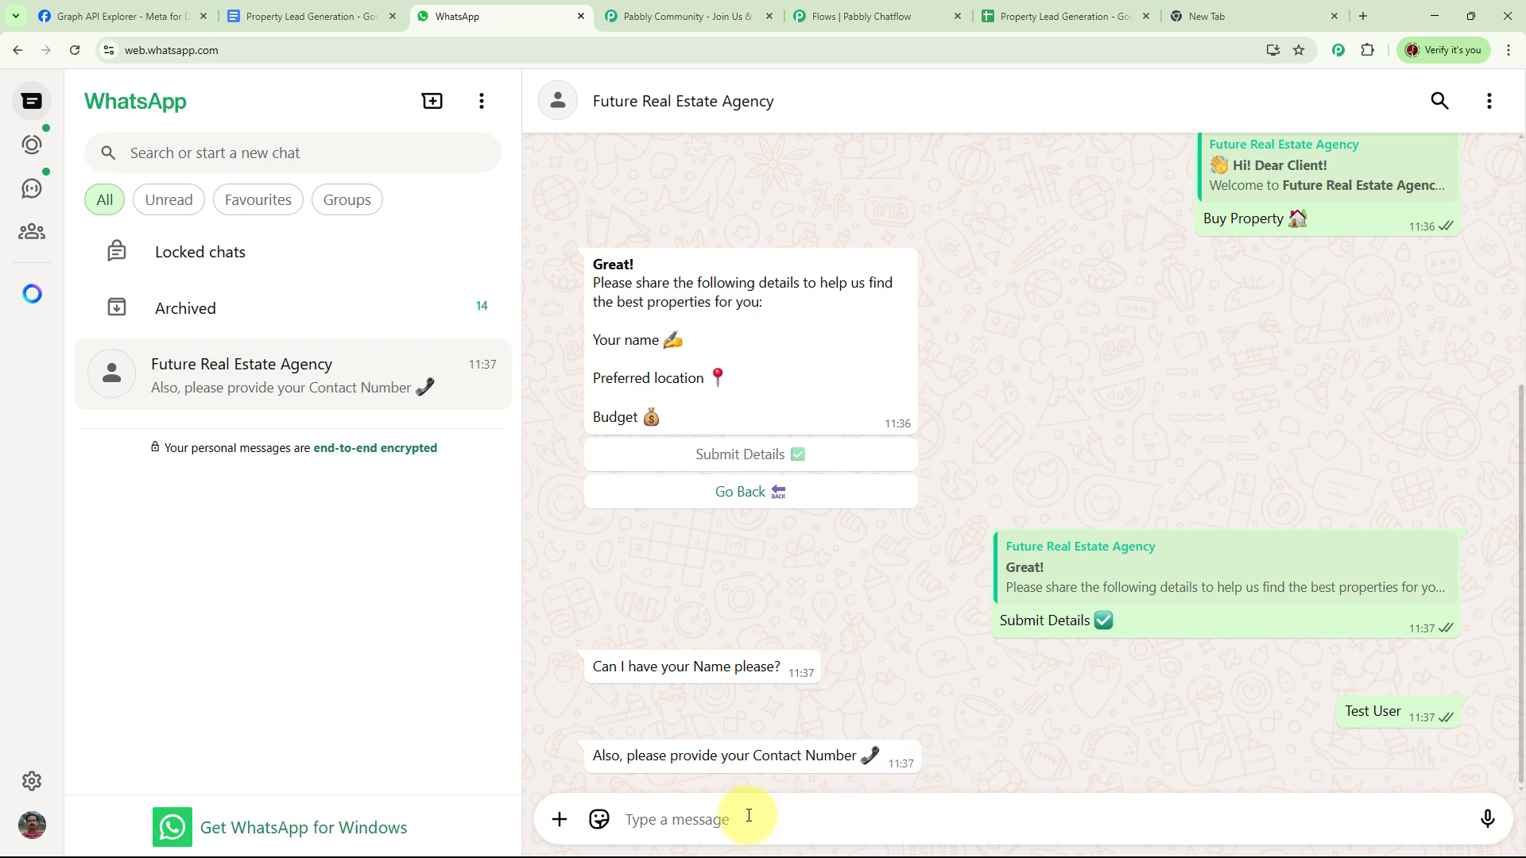
{"action": "type", "text": "9777777777"}
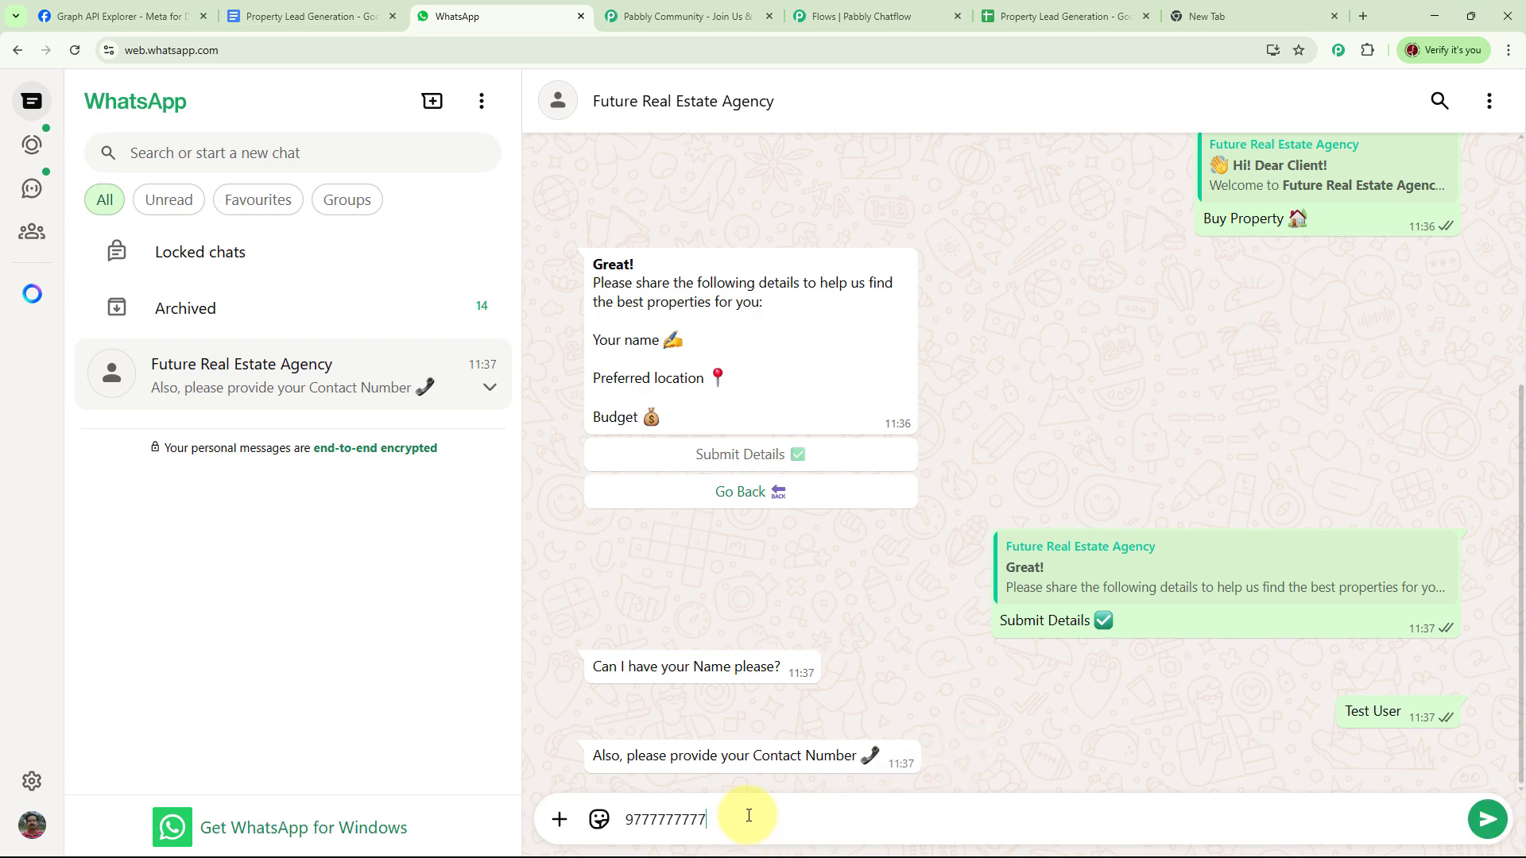
{"action": "key", "text": "Return"}
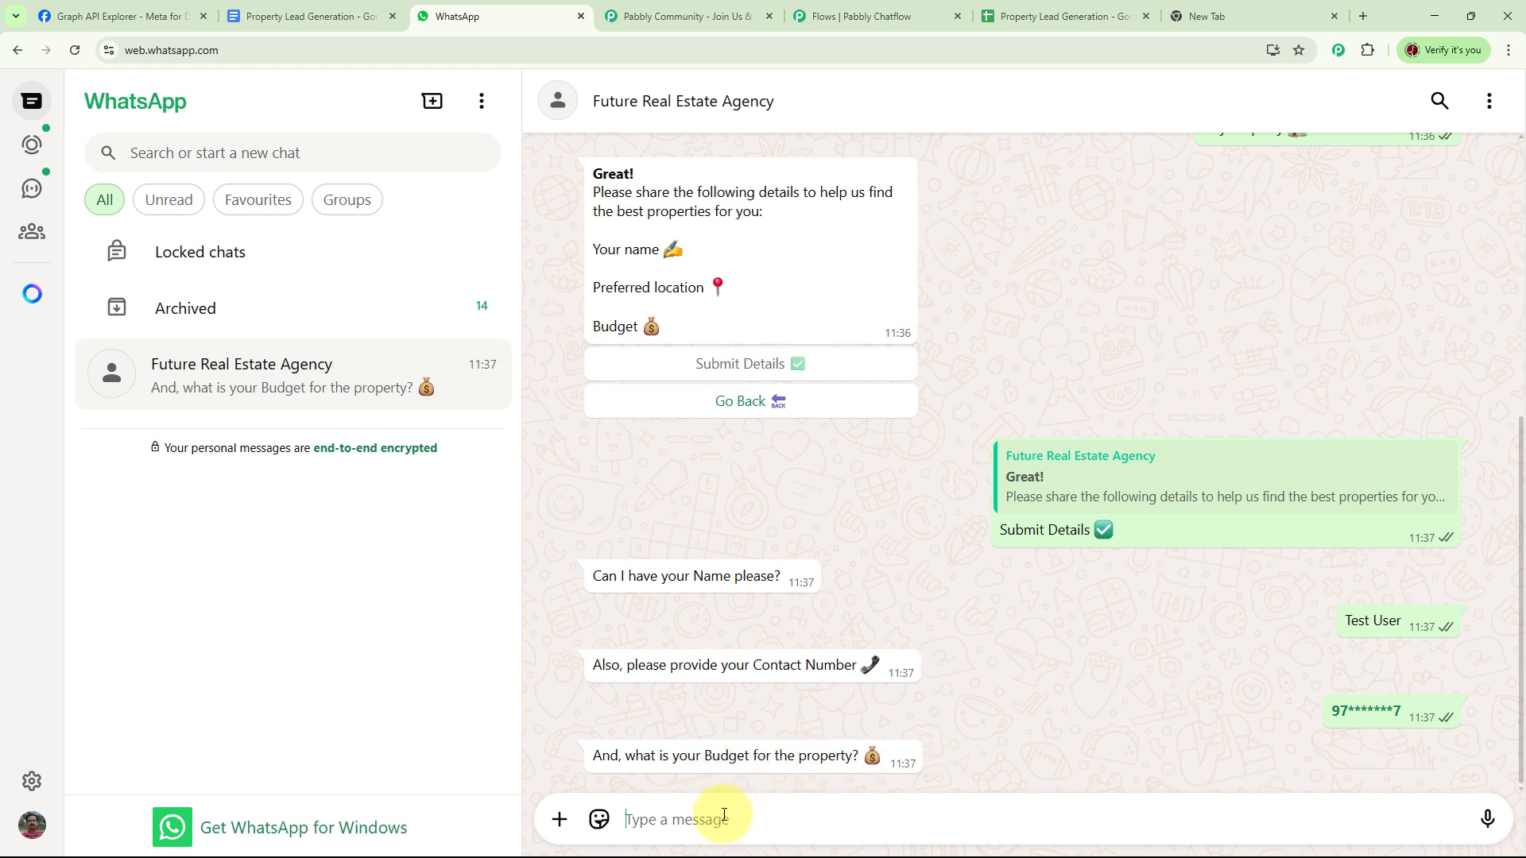
{"action": "type", "text": "1"}
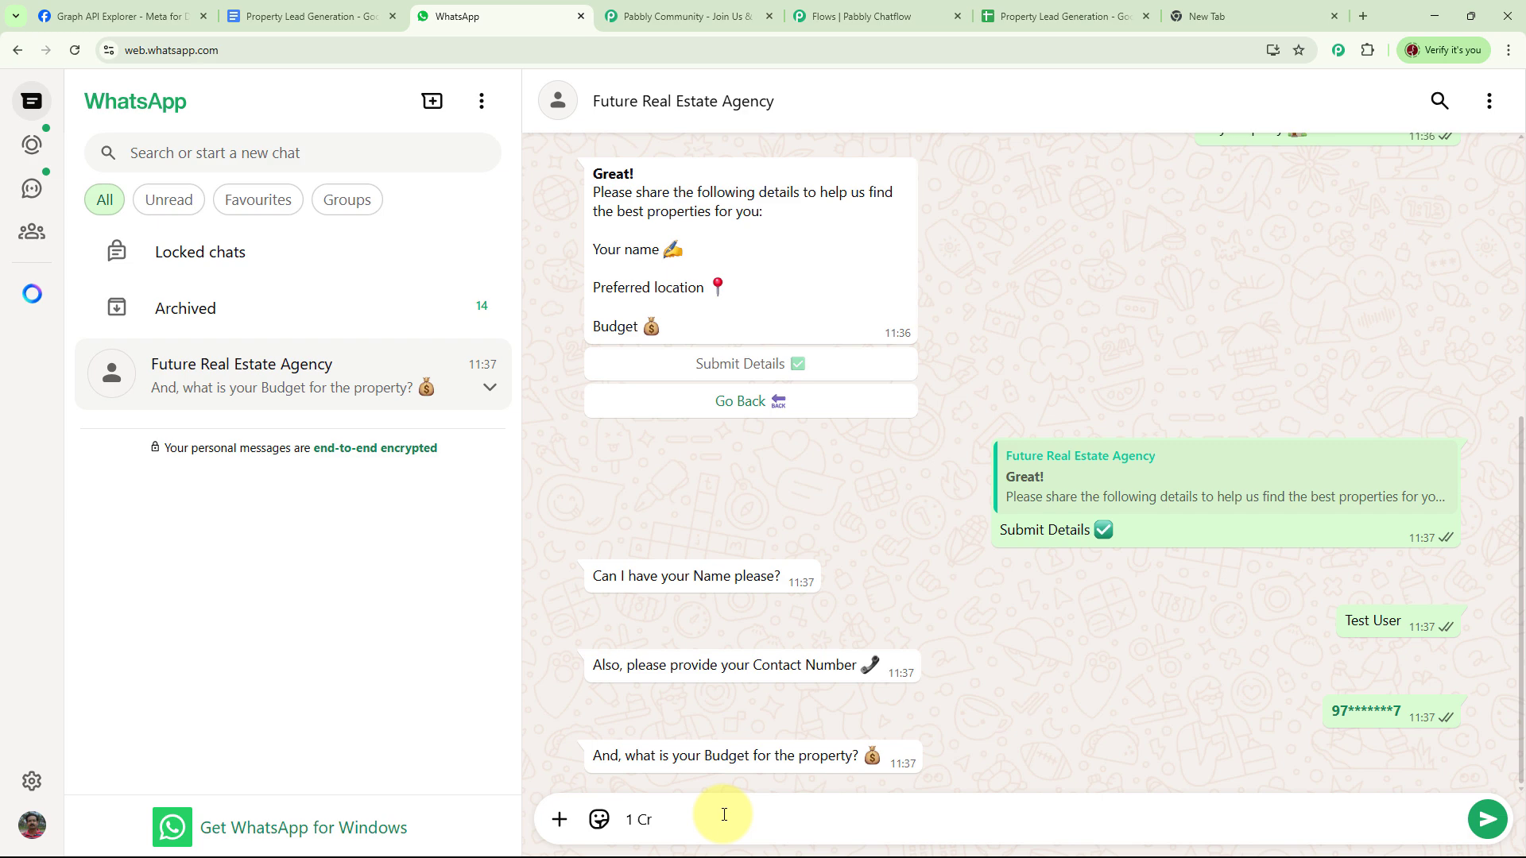
{"action": "type", "text": " Cr"}
{"action": "key", "text": "Return"}
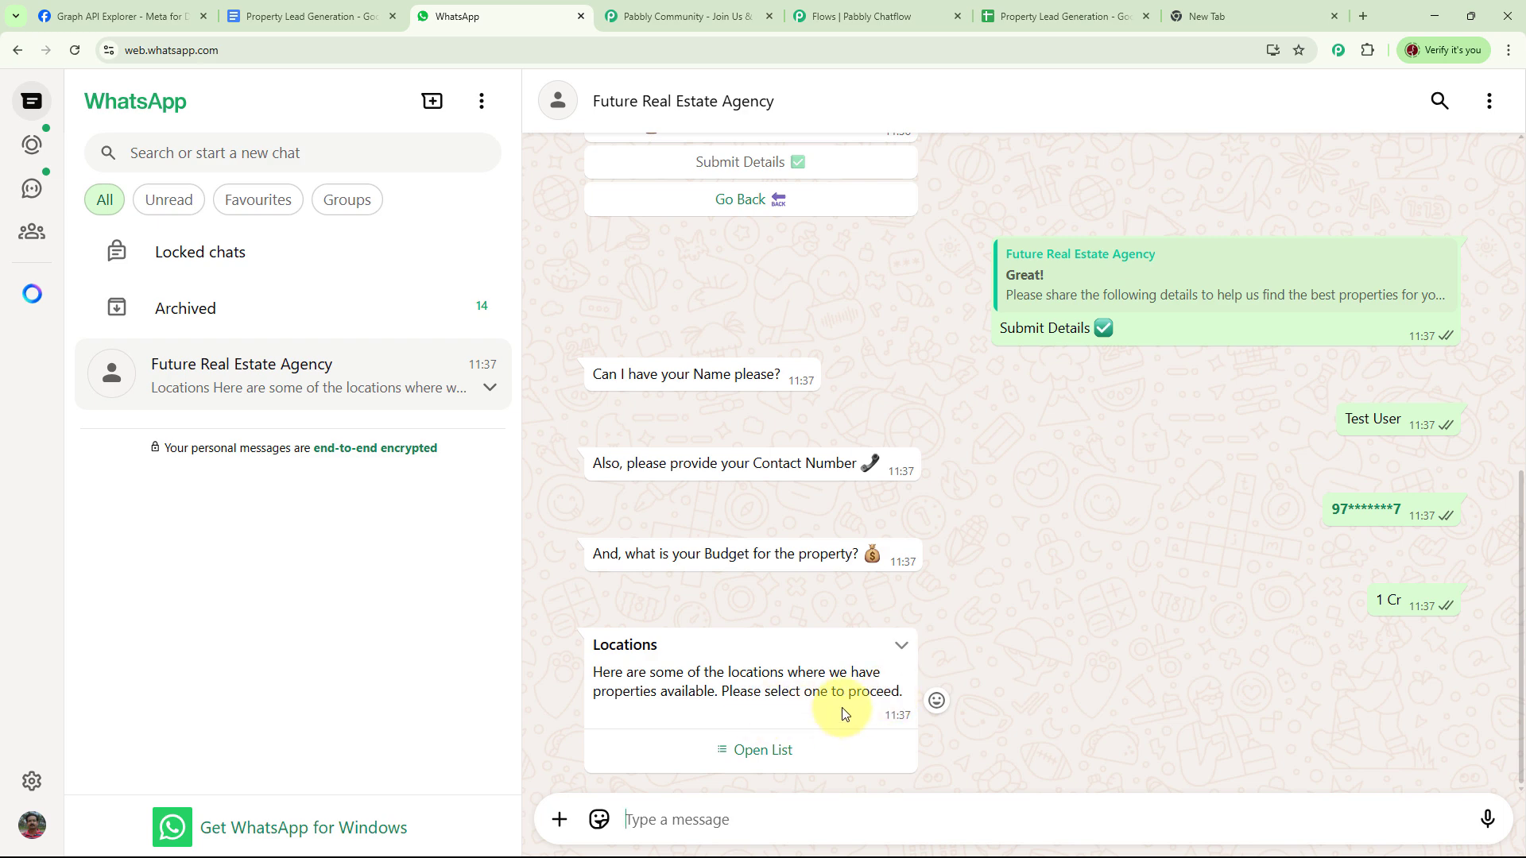
- Send Location 1 (Mumbai) from the bot's list and read its thank-you reply
{"action": "left_click", "coordinate": [745, 750]}
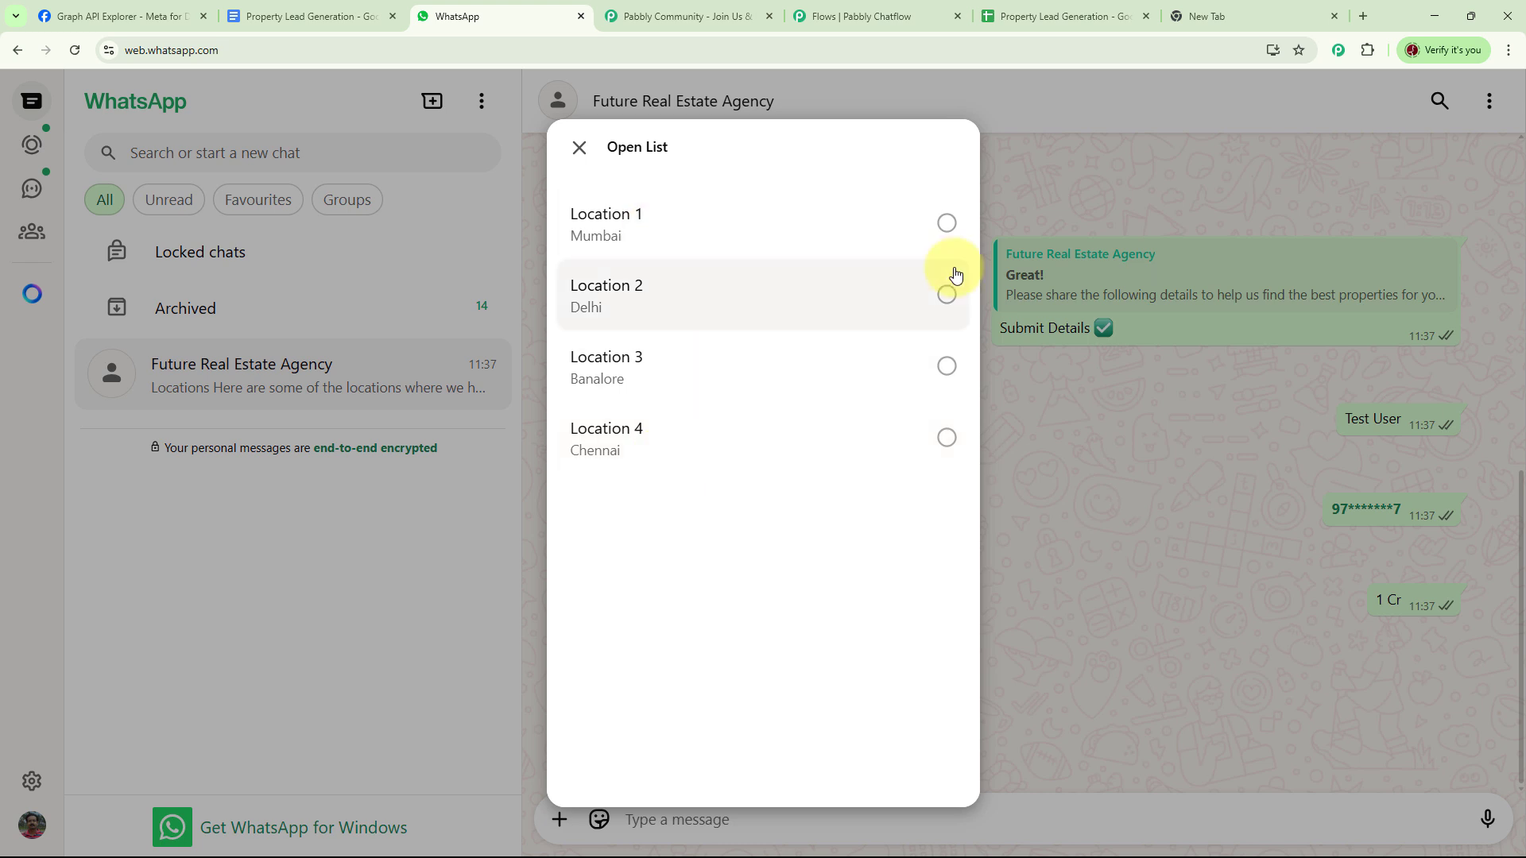
{"action": "left_click", "coordinate": [946, 224]}
{"action": "left_click", "coordinate": [913, 743]}
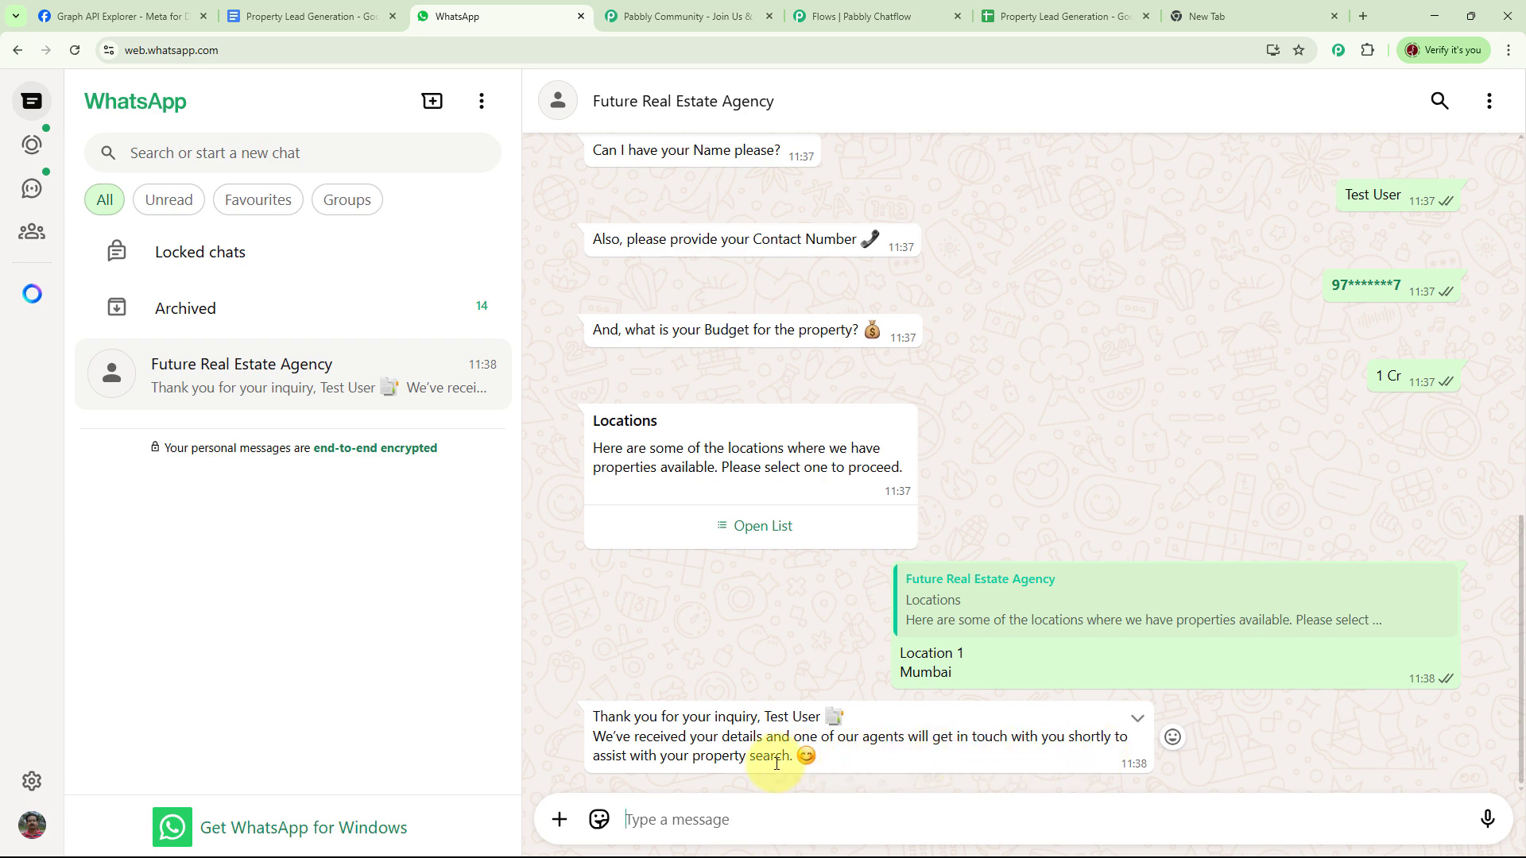
{"action": "scroll", "coordinate": [1232, 490], "scroll_direction": "up", "scroll_amount": 1}
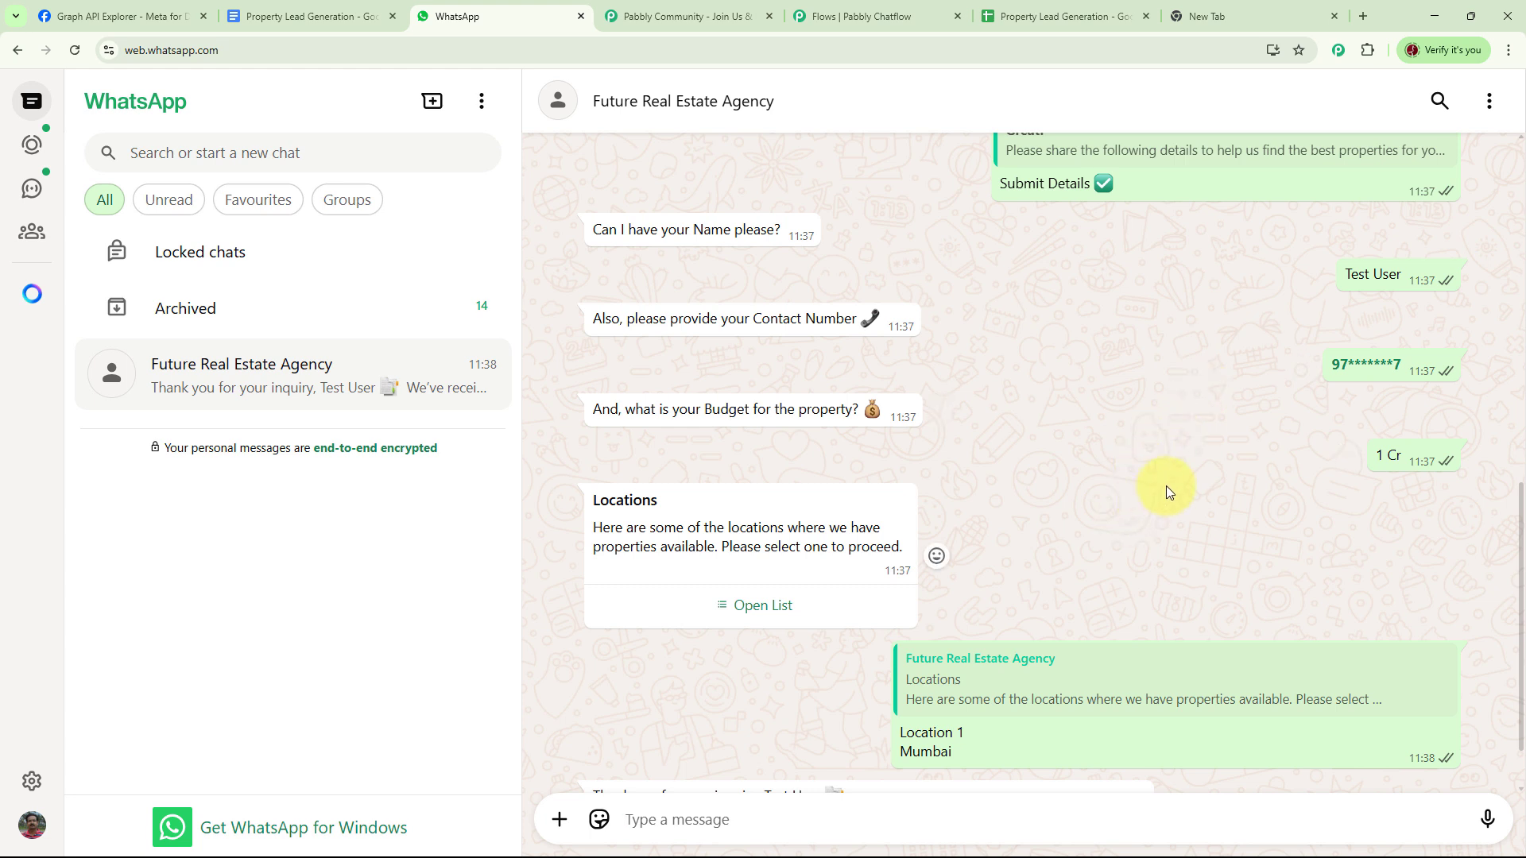
{"action": "scroll", "coordinate": [1165, 486], "scroll_direction": "down", "scroll_amount": 1}
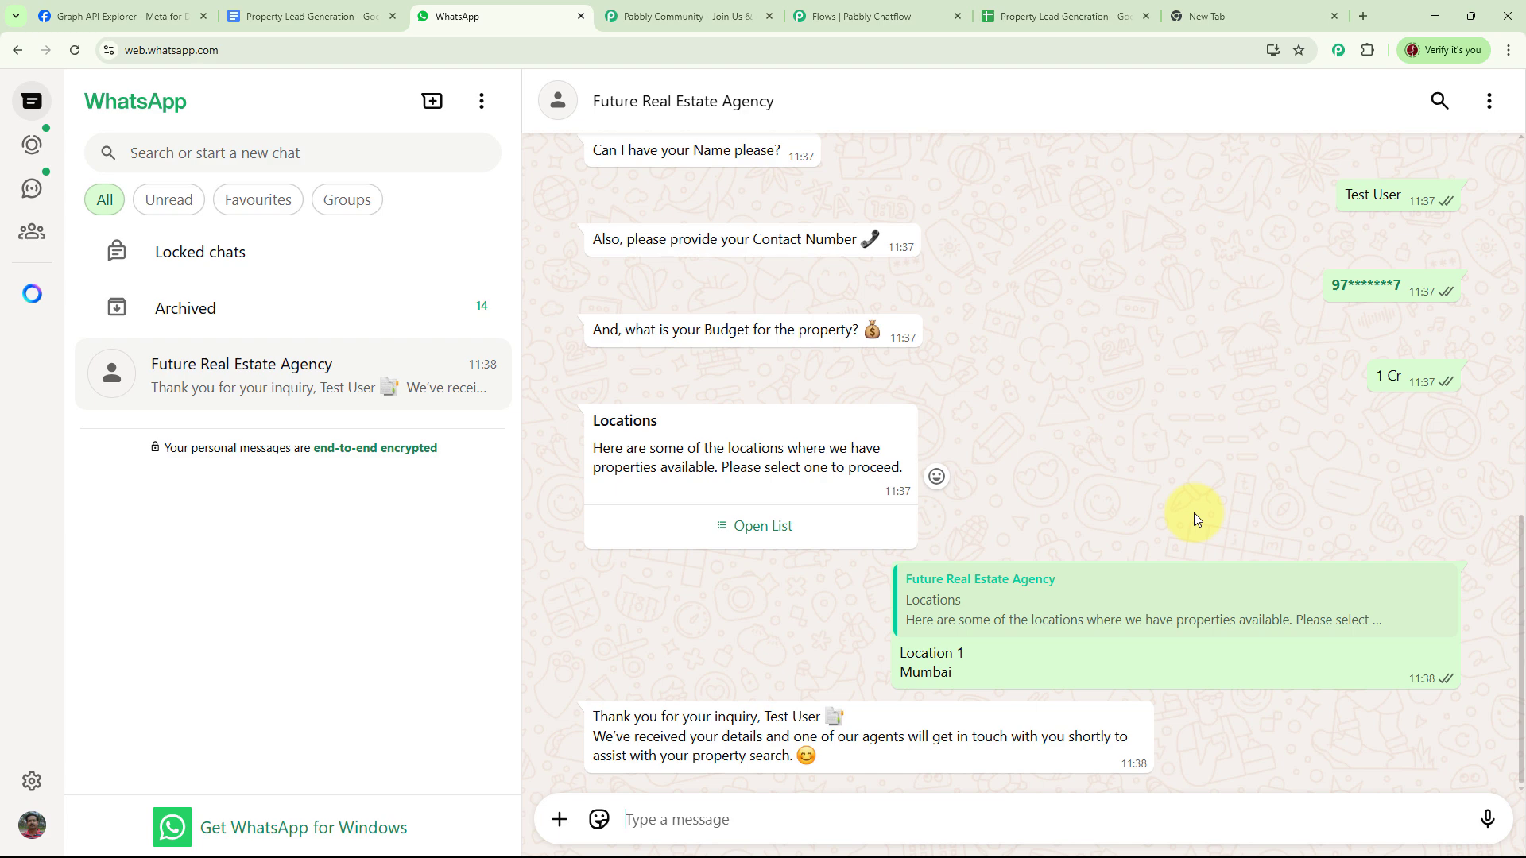
- Load pabbly.com/chatflow in the empty new Chrome tab
{"action": "left_click", "coordinate": [1236, 17]}
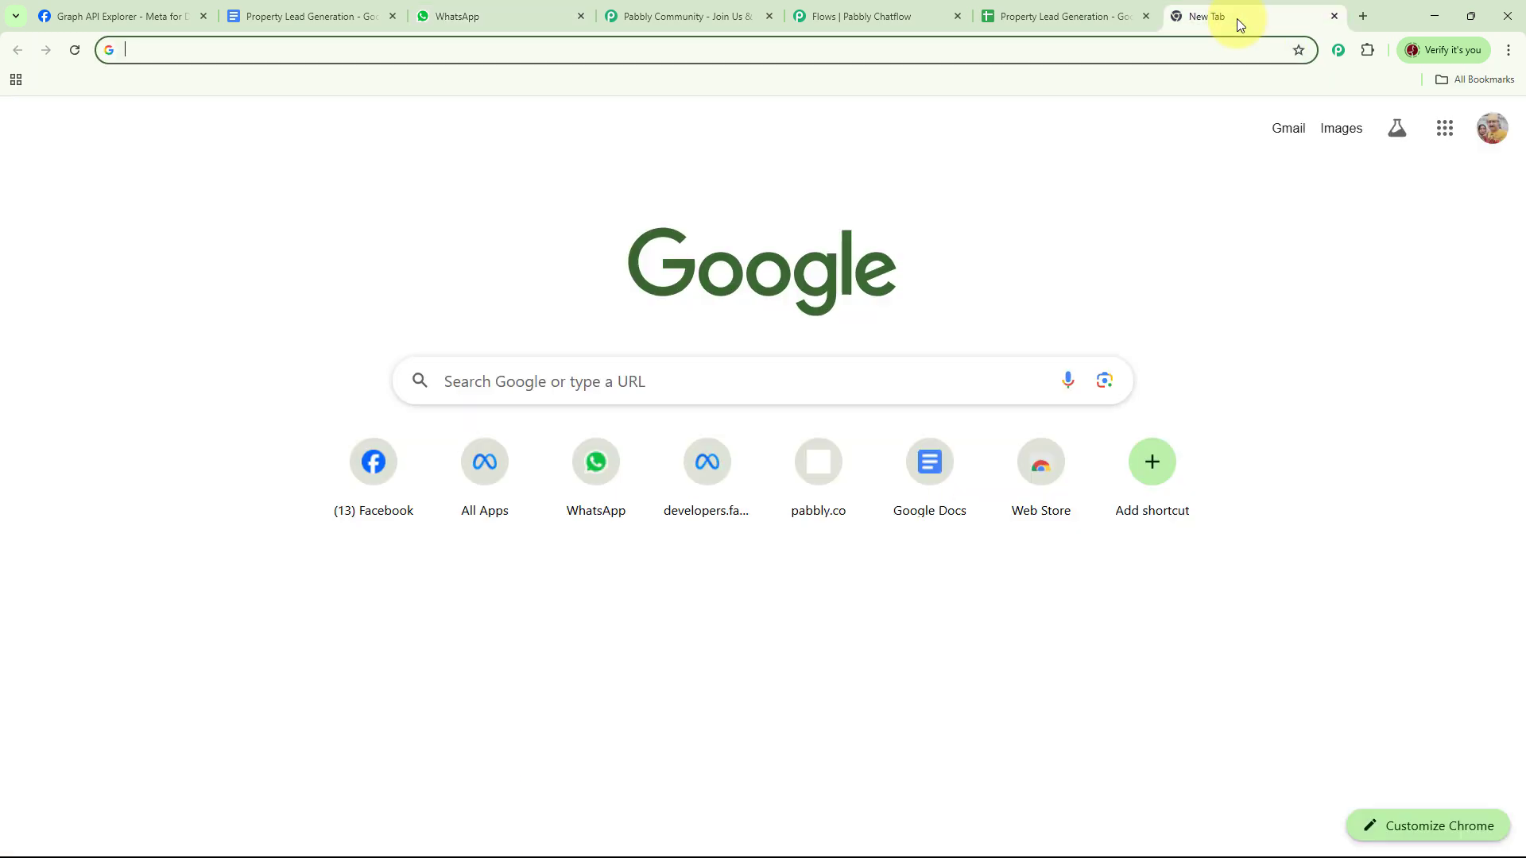
{"action": "left_click", "coordinate": [446, 44]}
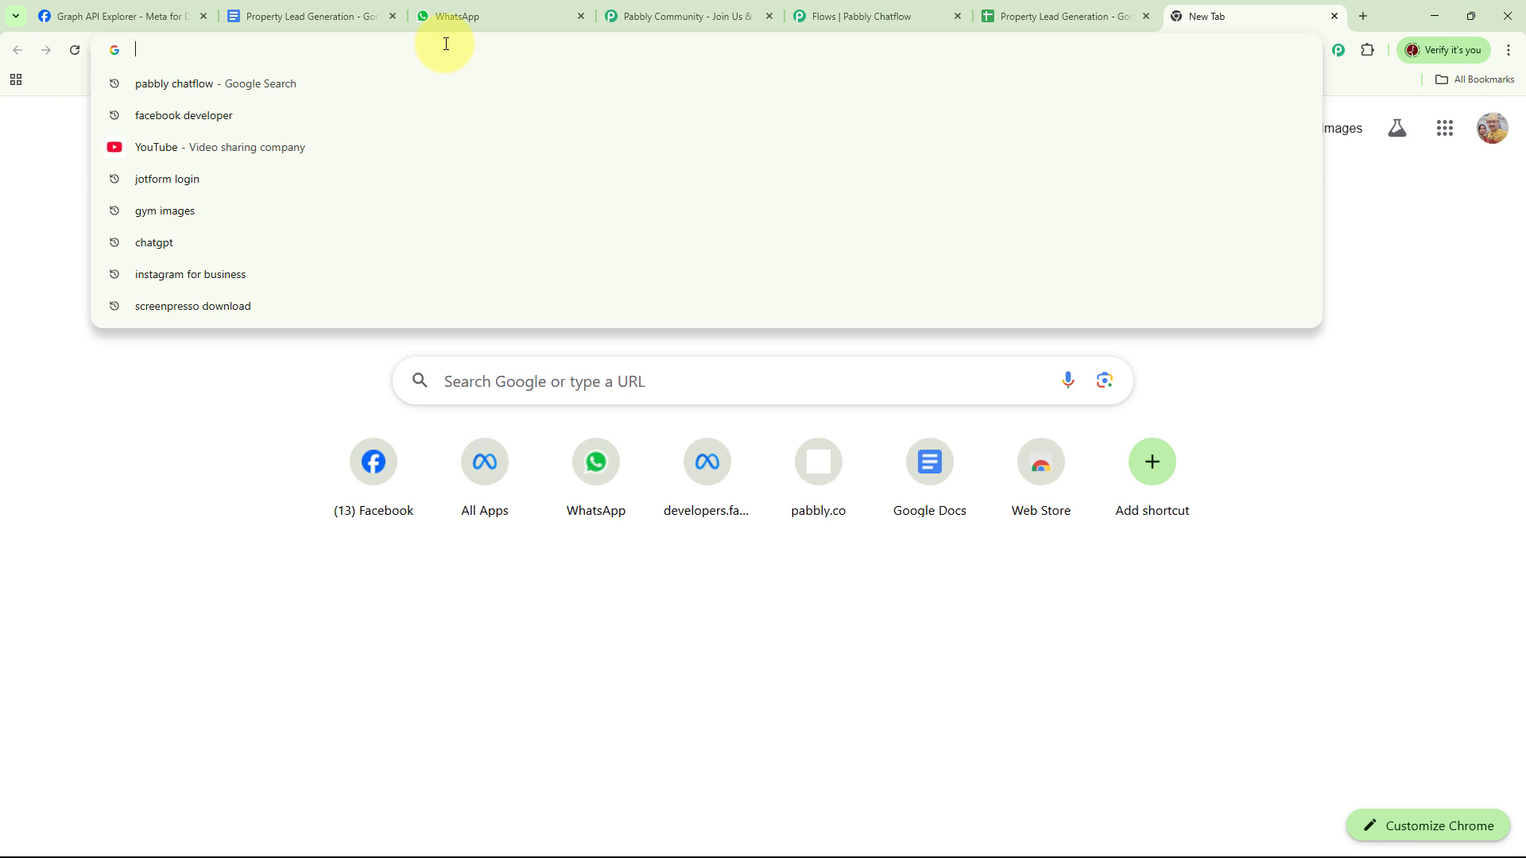
{"action": "type", "text": "pabbly"}
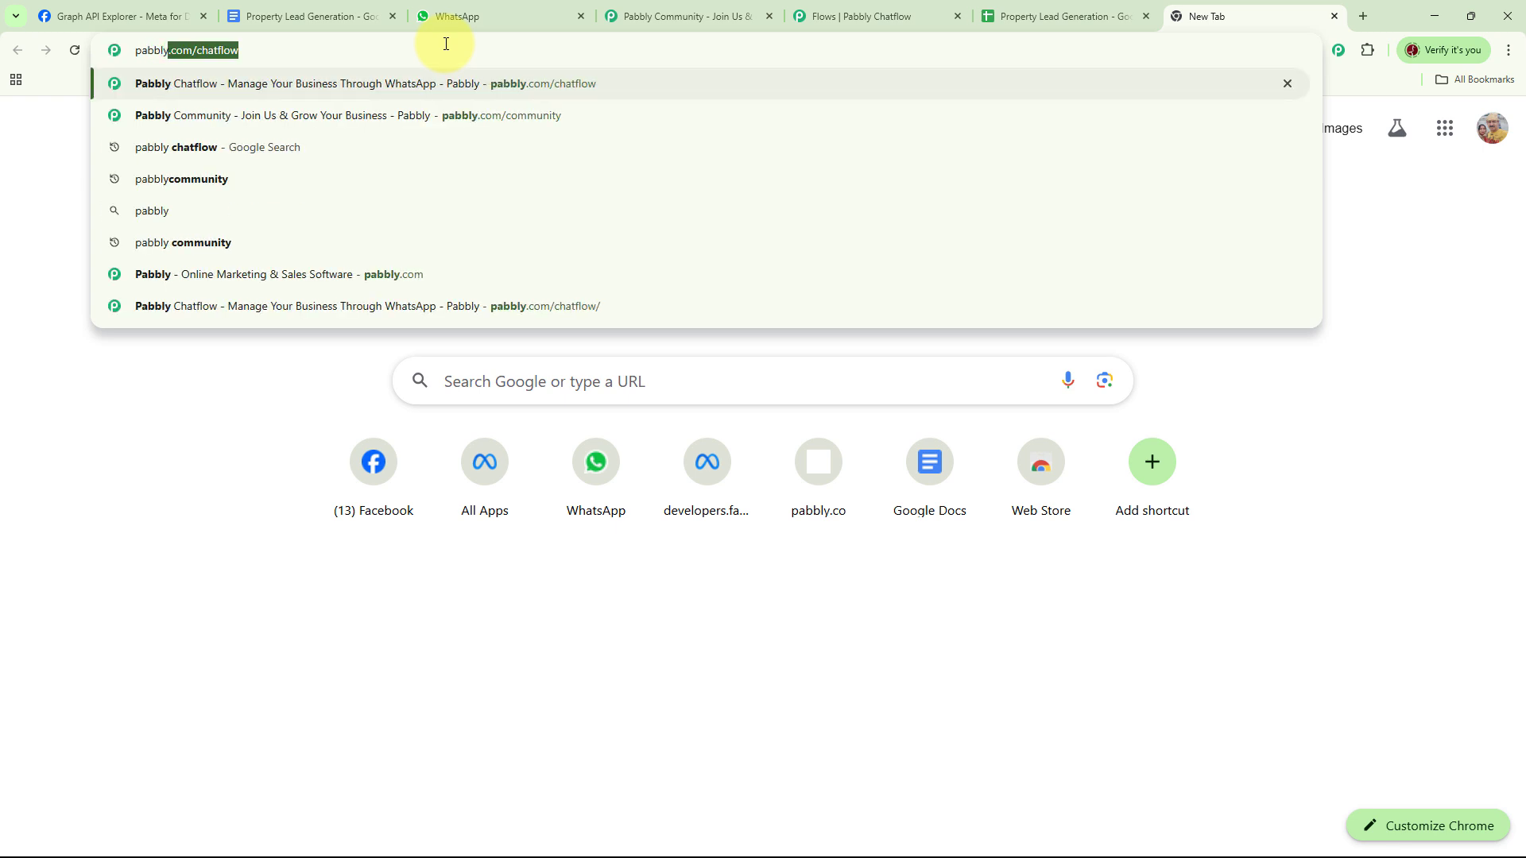
{"action": "type", "text": ".com/c"}
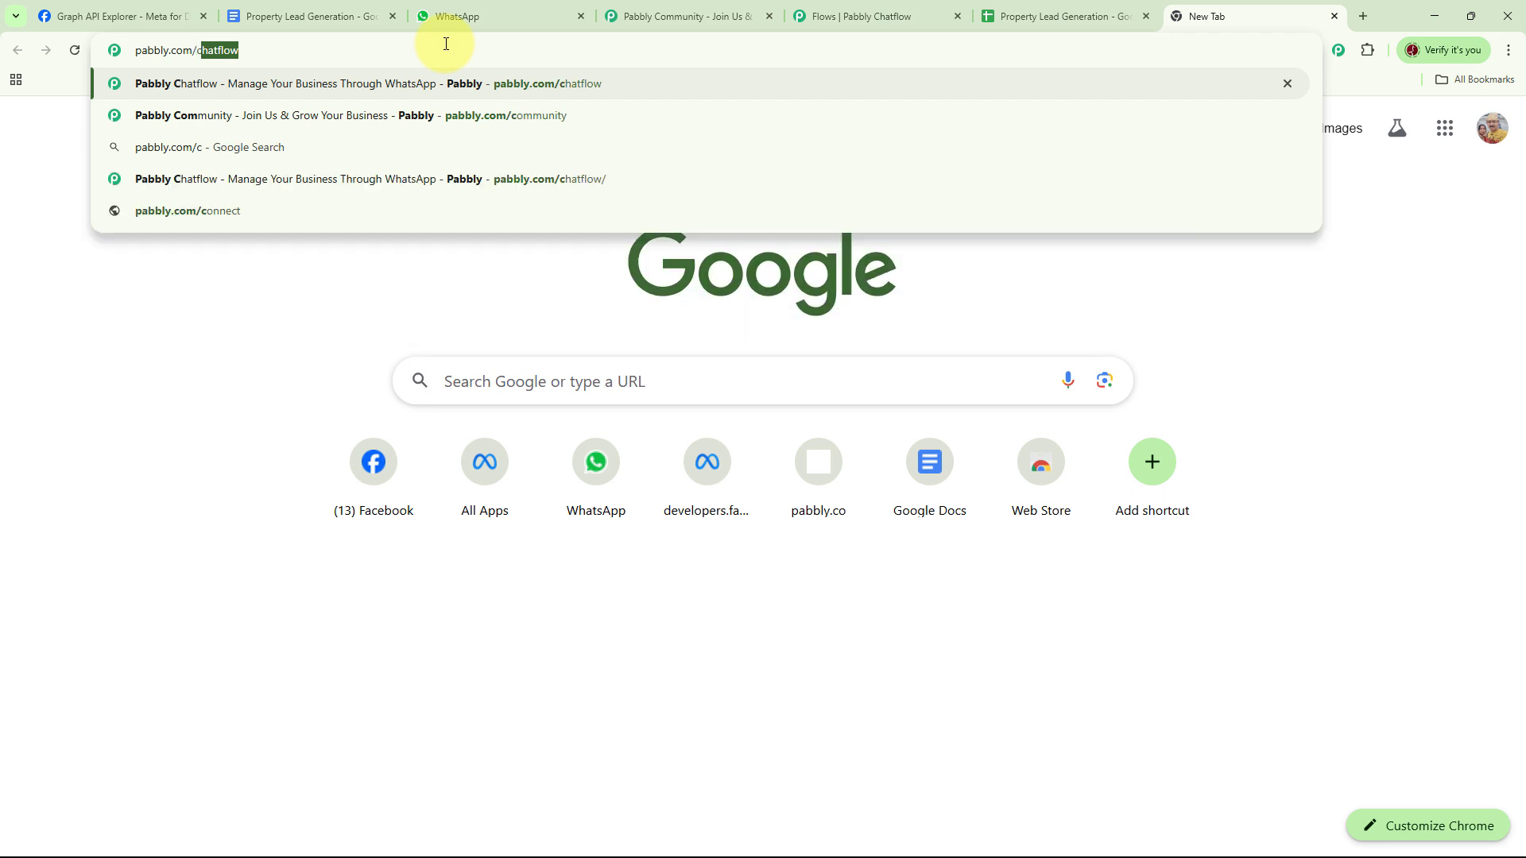
{"action": "type", "text": "hatflo"}
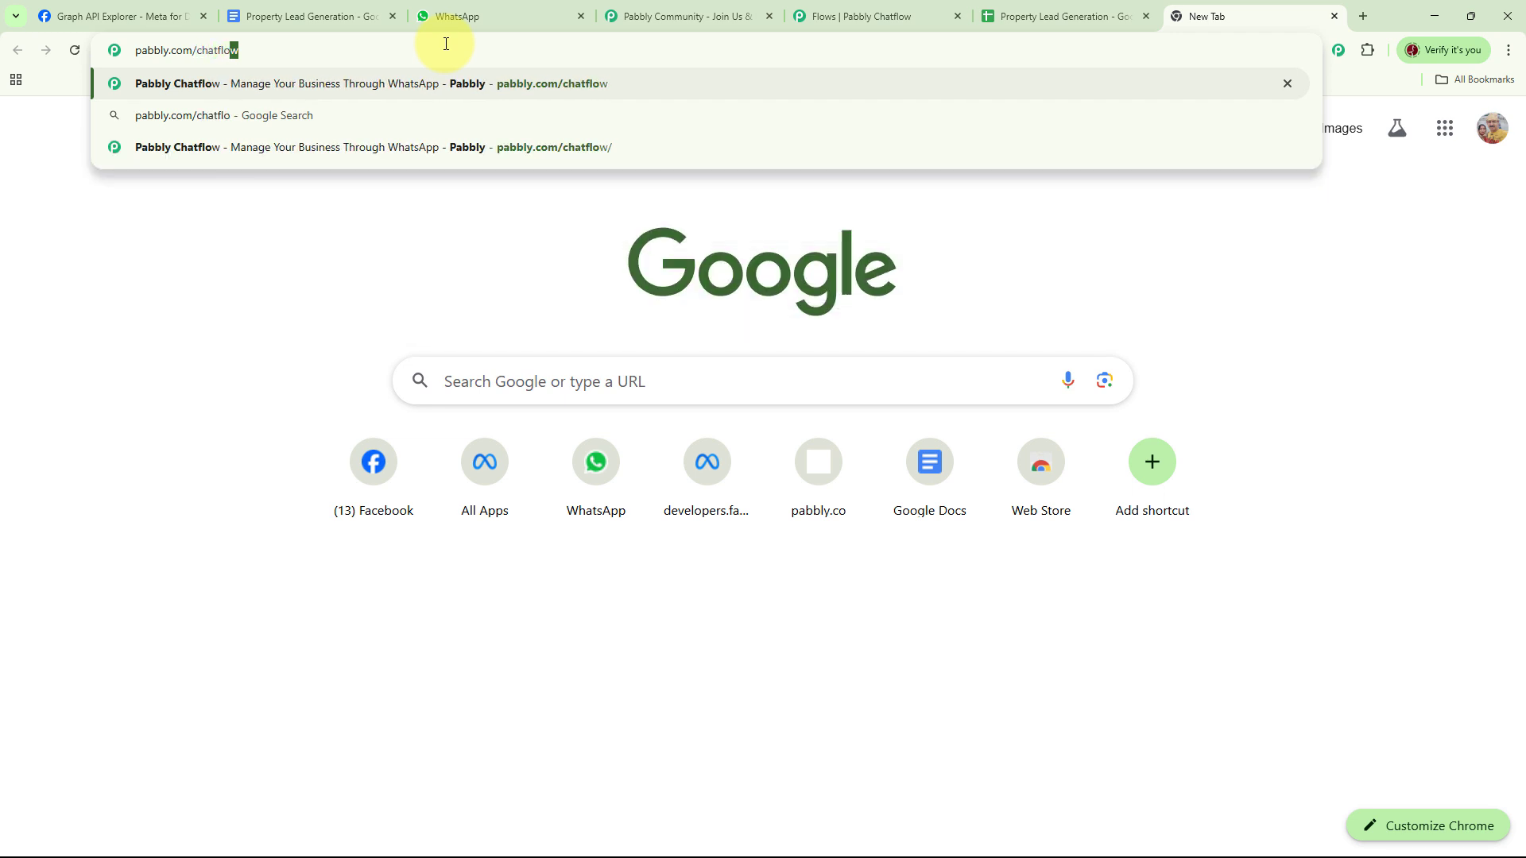
{"action": "type", "text": "w"}
{"action": "key", "text": "Return"}
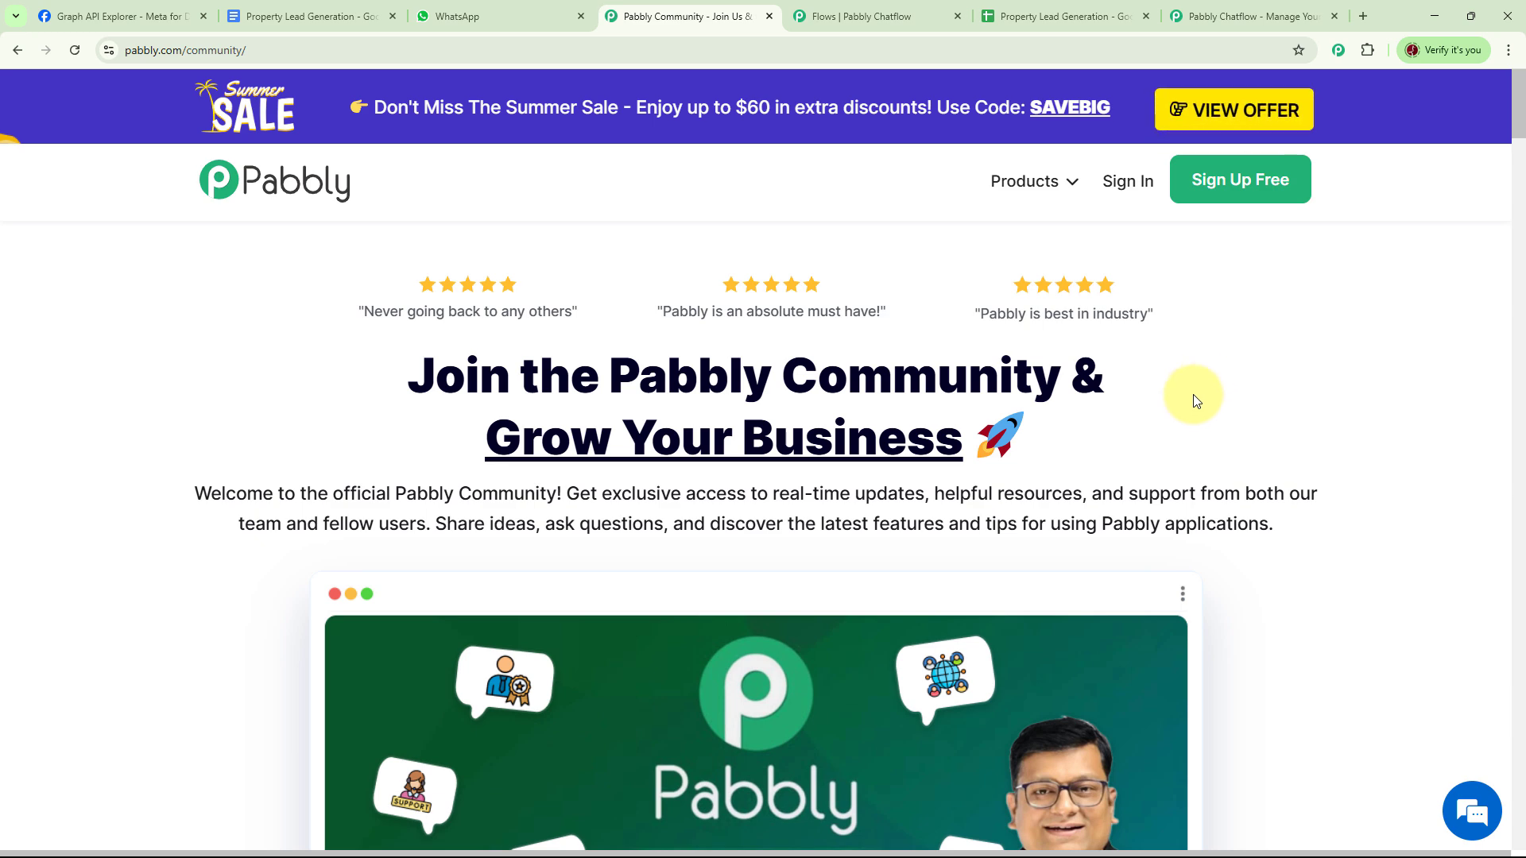
{"action": "scroll", "coordinate": [1246, 419], "scroll_direction": "down", "scroll_amount": 12}
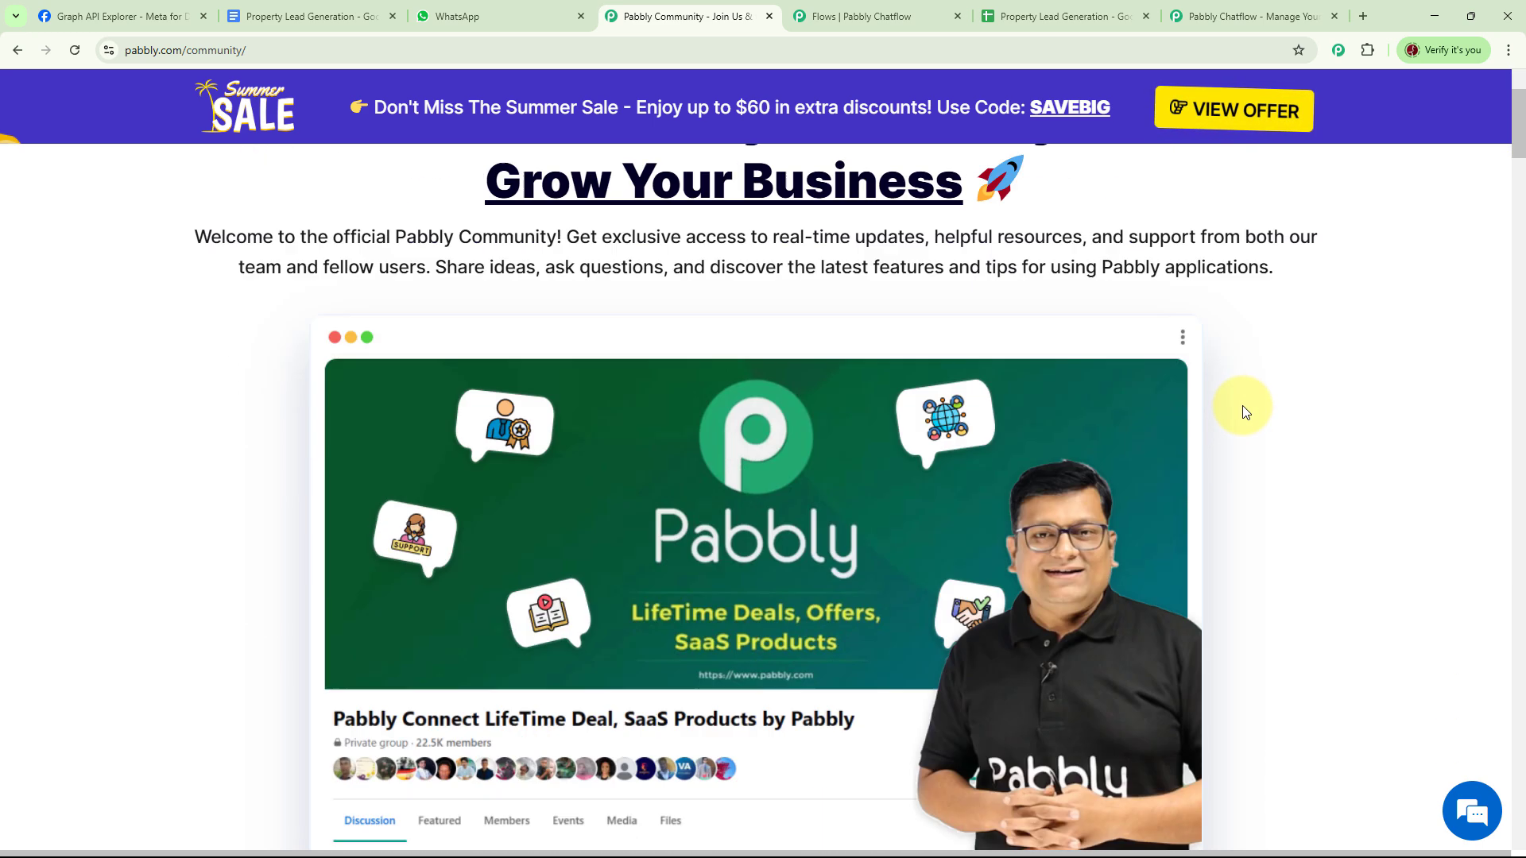
{"action": "scroll", "coordinate": [1245, 409], "scroll_direction": "down", "scroll_amount": 15}
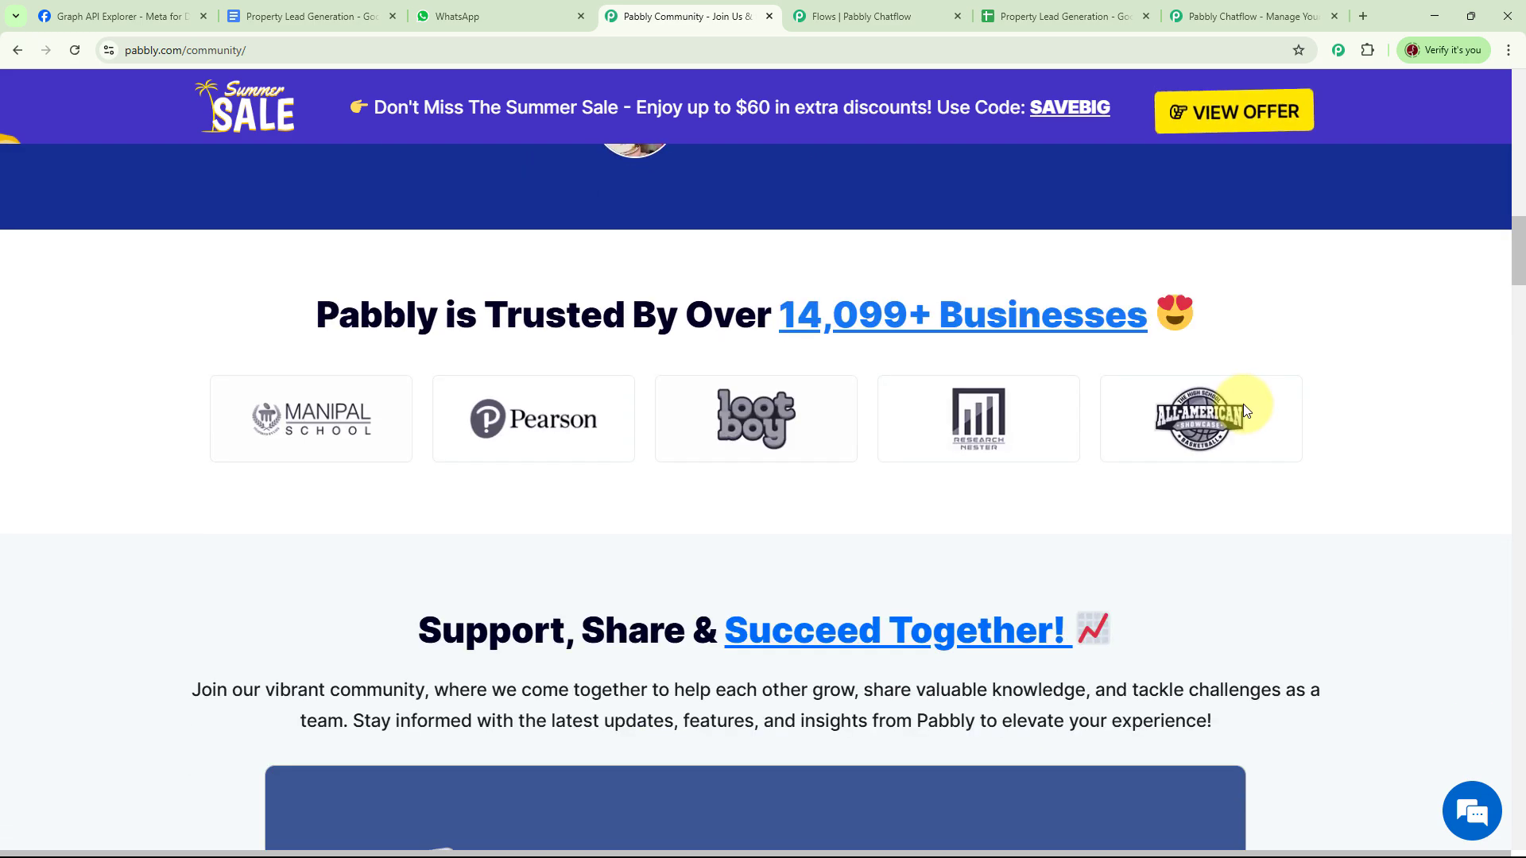
{"action": "scroll", "coordinate": [1245, 410], "scroll_direction": "down", "scroll_amount": 9}
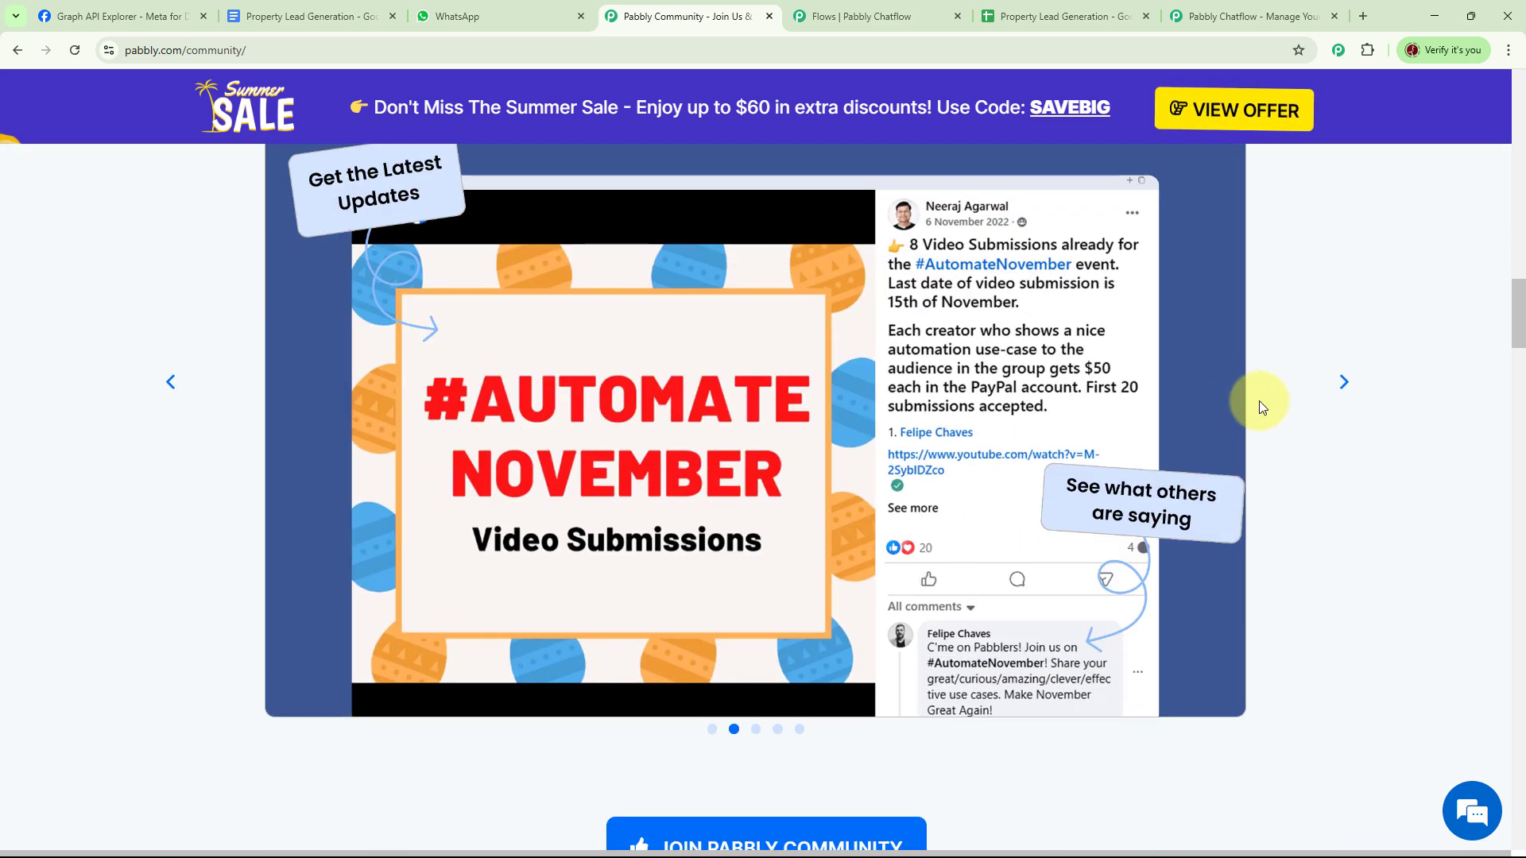
{"action": "scroll", "coordinate": [1271, 407], "scroll_direction": "down", "scroll_amount": 3}
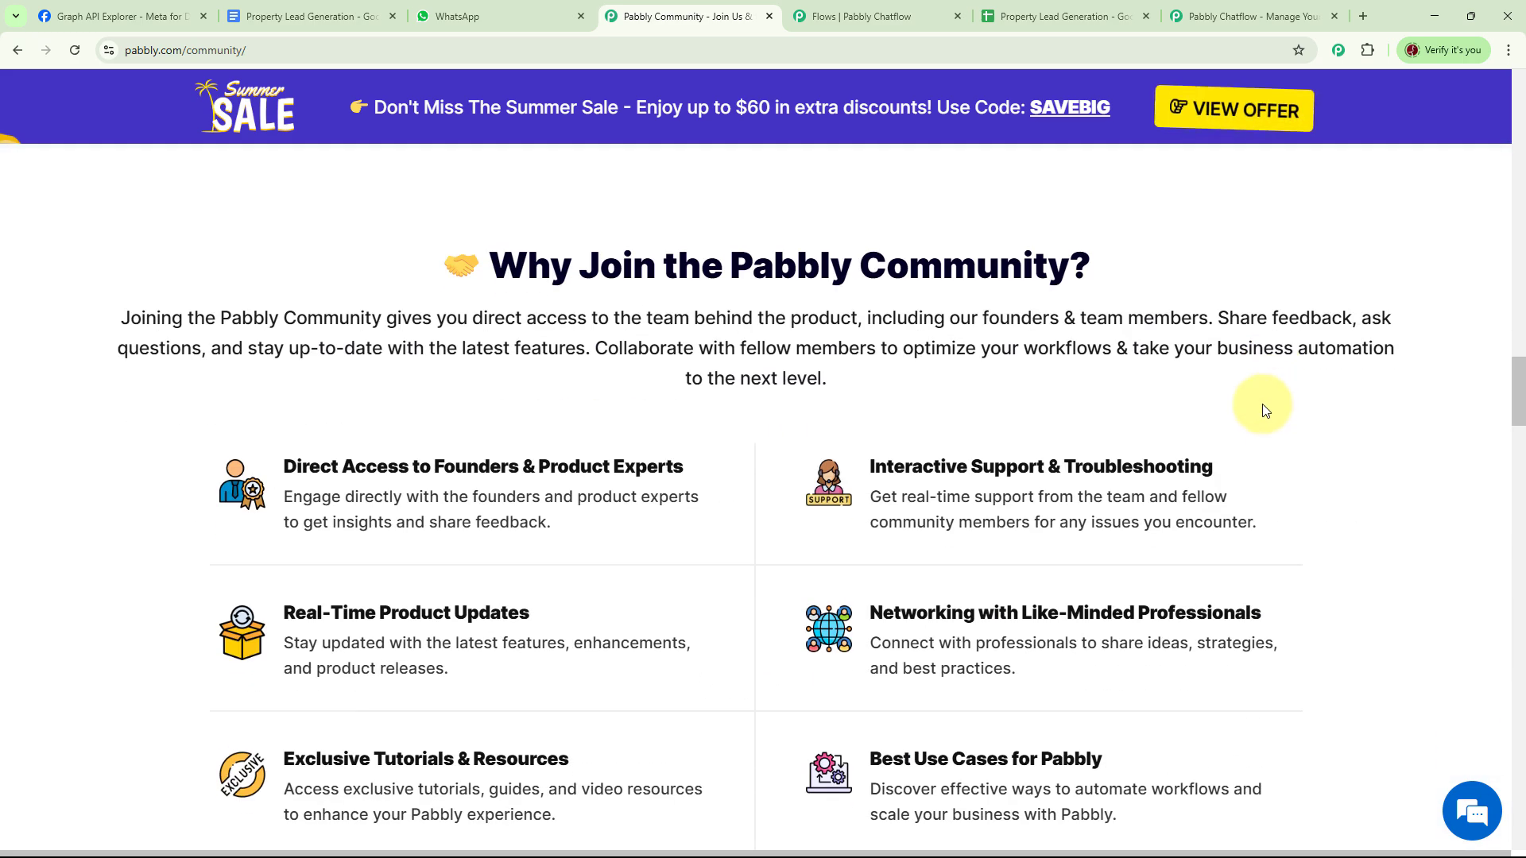
{"action": "scroll", "coordinate": [1266, 410], "scroll_direction": "down", "scroll_amount": 9}
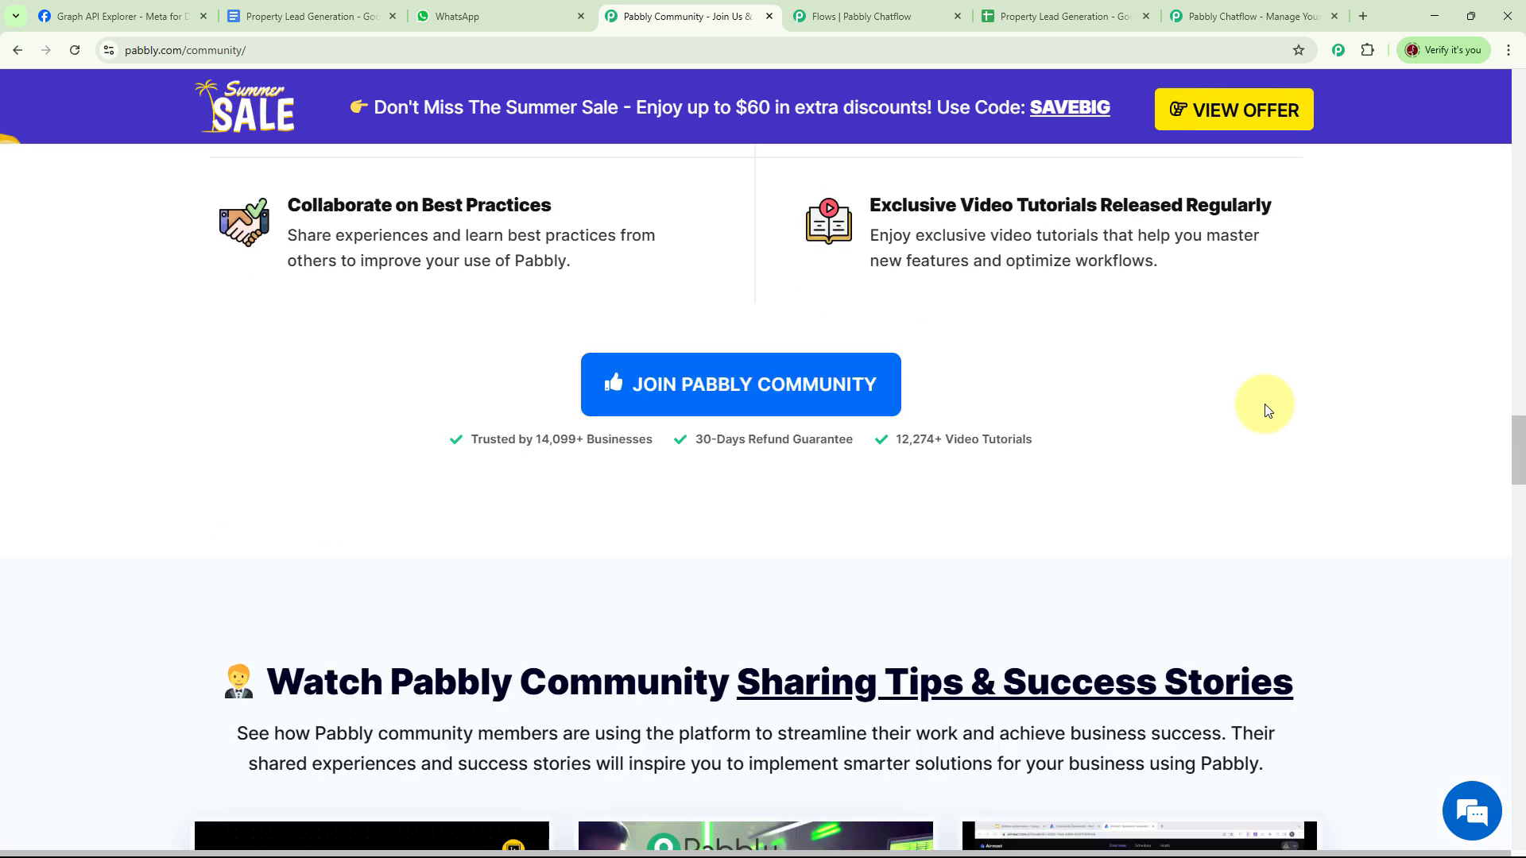
{"action": "scroll", "coordinate": [1265, 410], "scroll_direction": "down", "scroll_amount": 7}
{"action": "scroll", "coordinate": [1265, 410], "scroll_direction": "down", "scroll_amount": 5}
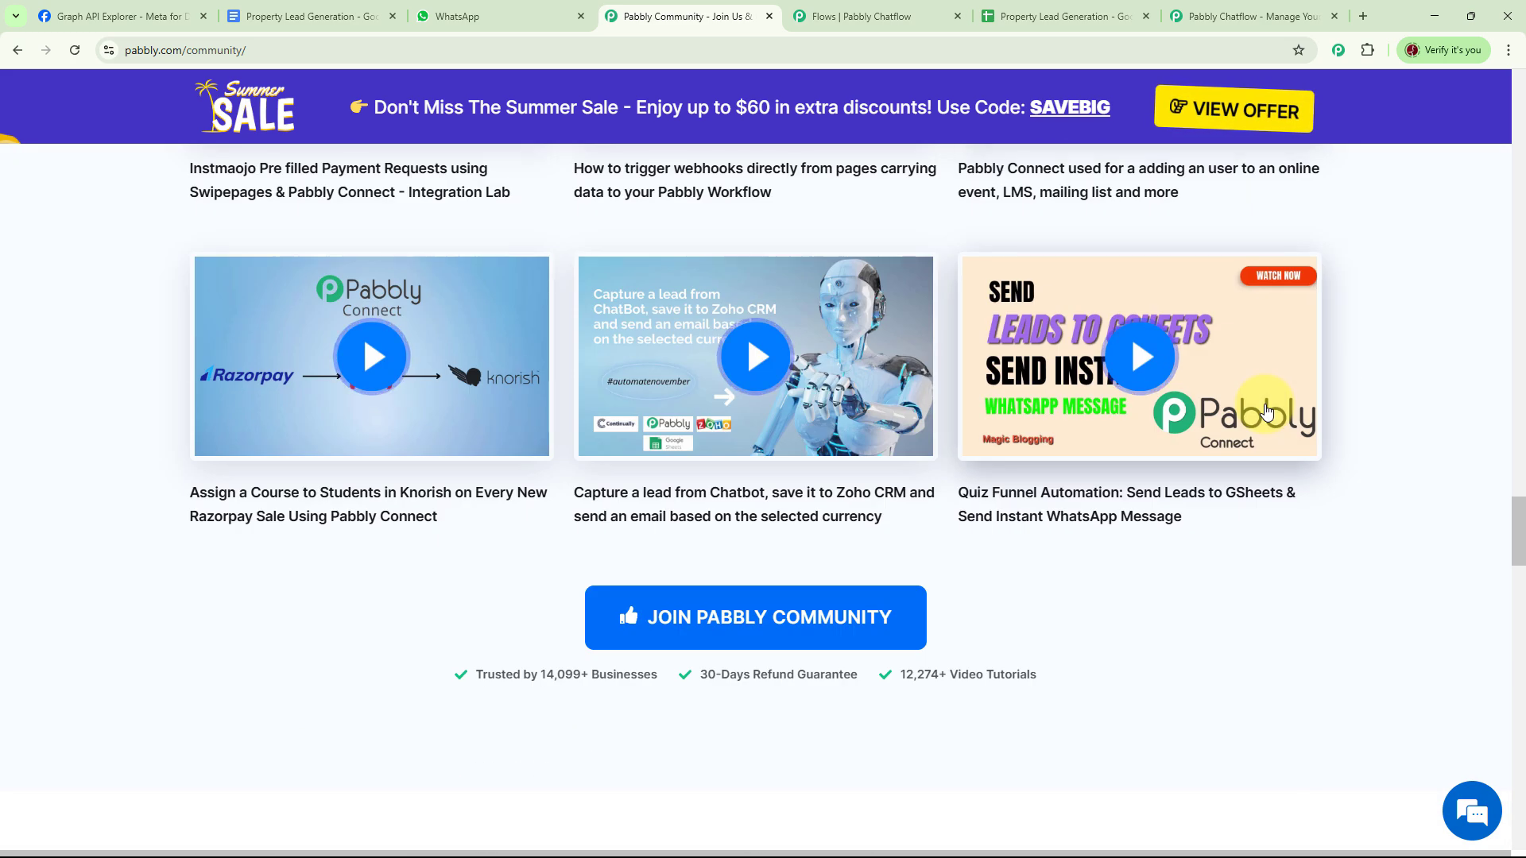
{"action": "scroll", "coordinate": [1265, 410], "scroll_direction": "down", "scroll_amount": 10}
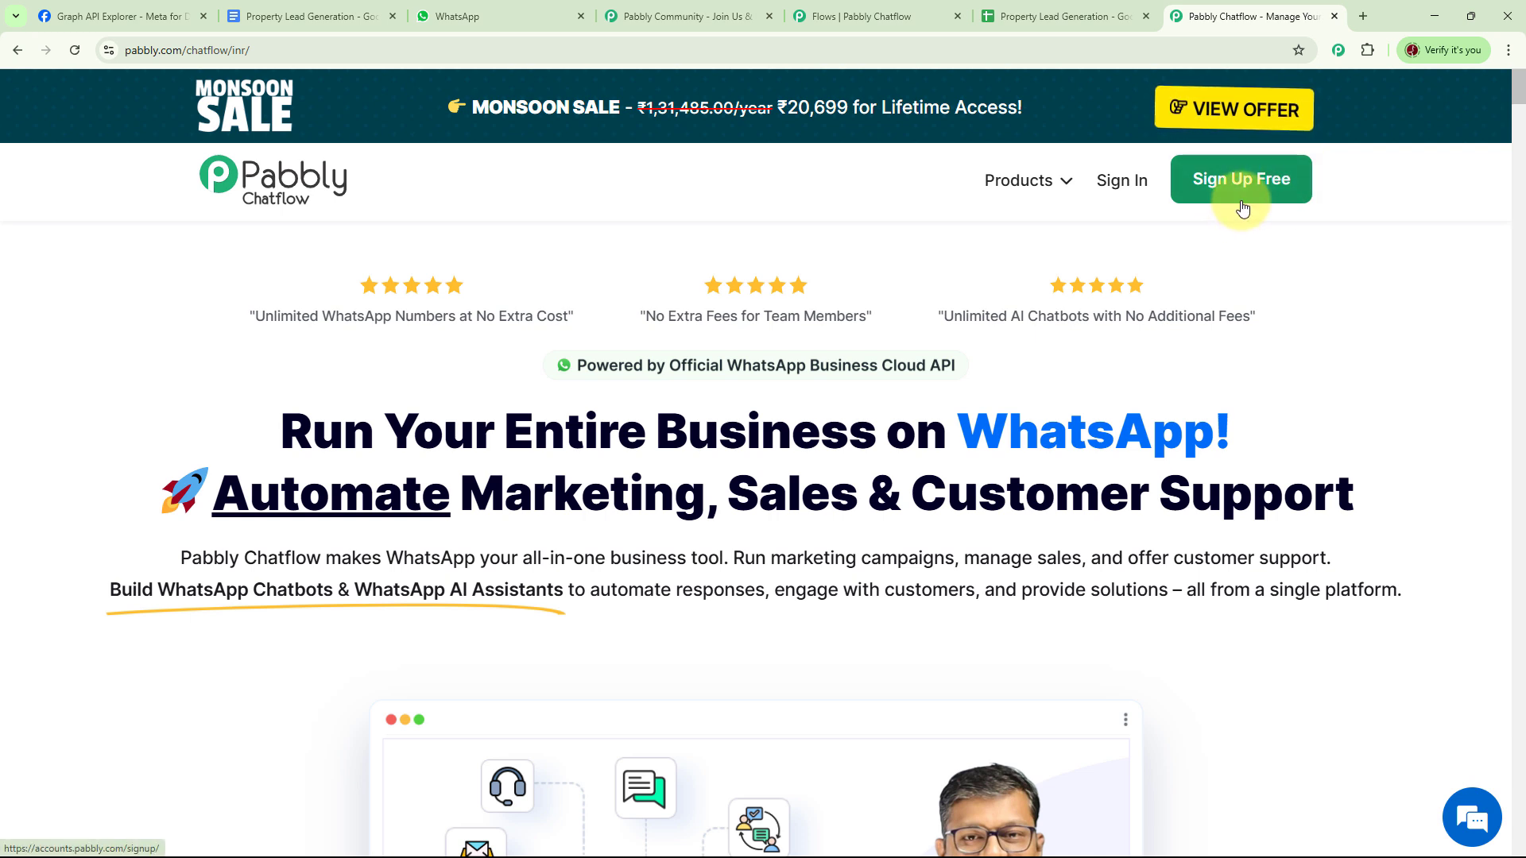
- Sign in to Pabbly Accounts and launch Pabbly Chatflow from the apps list with Access Now
{"action": "left_click", "coordinate": [1122, 186]}
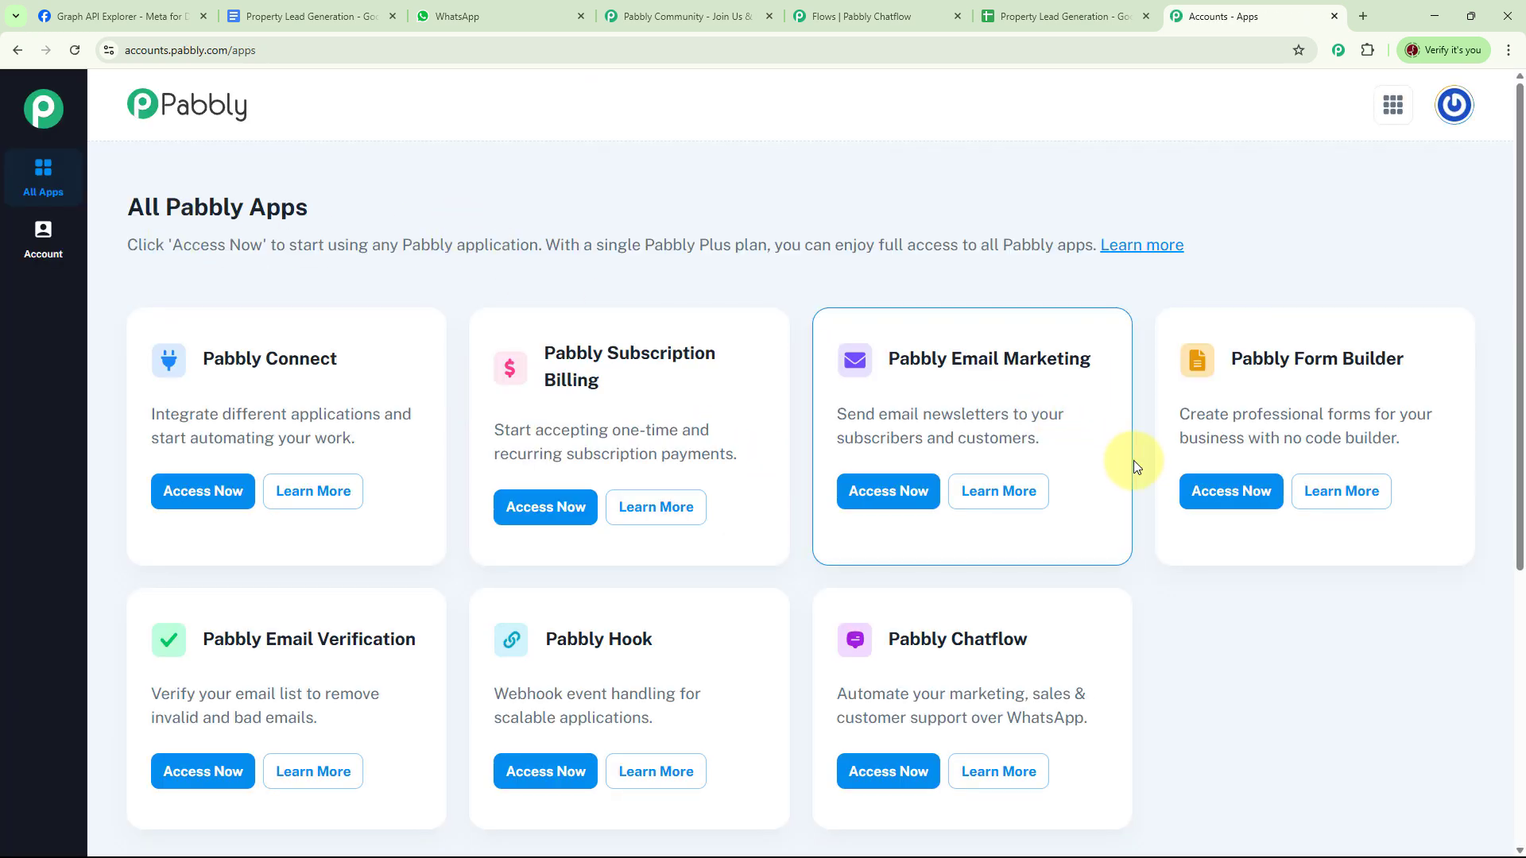
{"action": "scroll", "coordinate": [1133, 460], "scroll_direction": "down", "scroll_amount": 4}
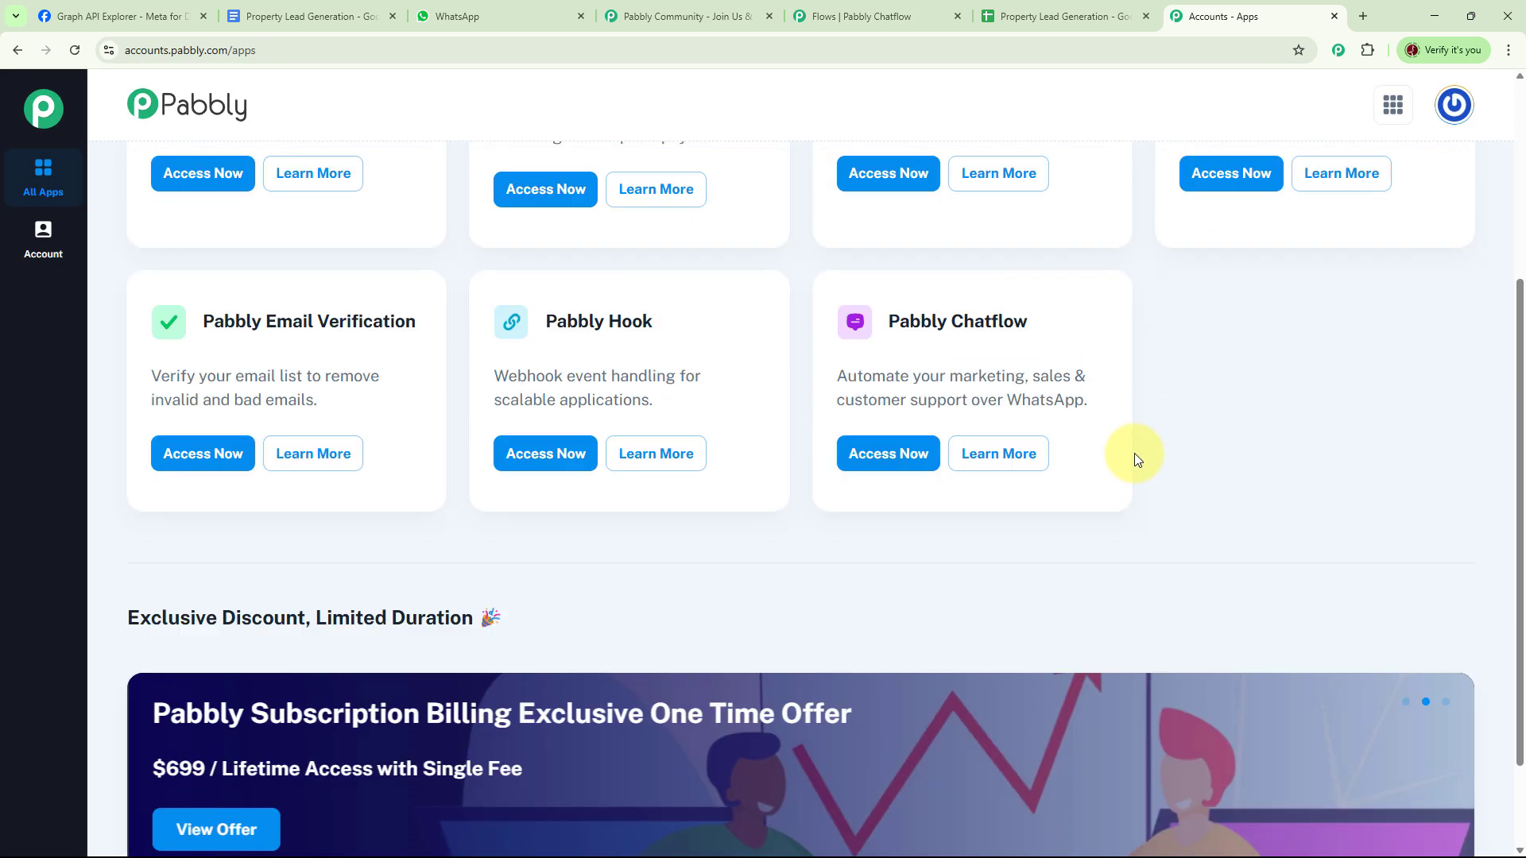
{"action": "left_click", "coordinate": [905, 463]}
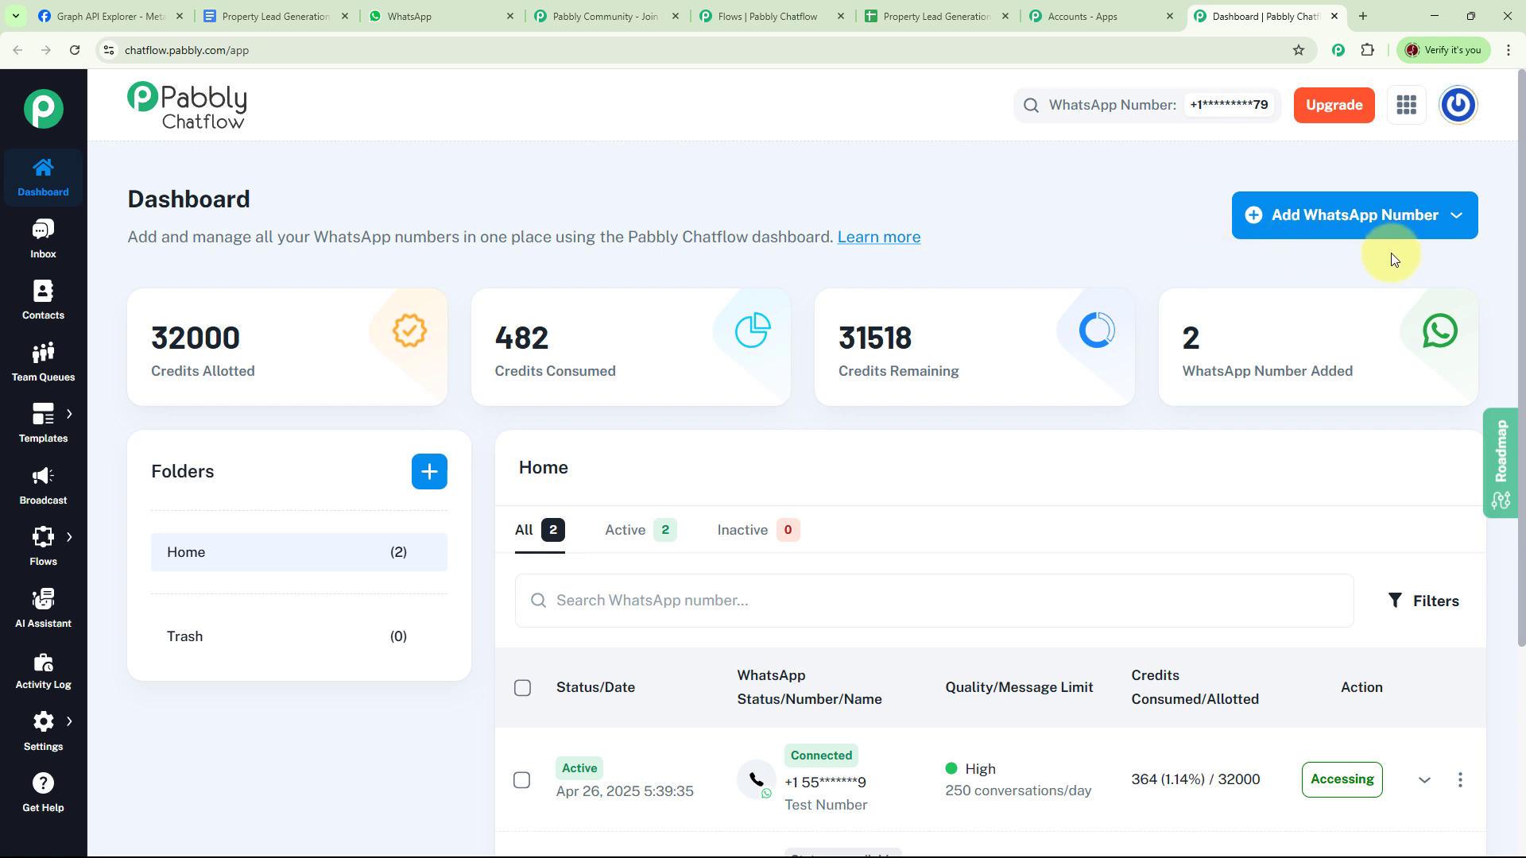
- Preview the WhatsApp Connect, Meta access-token and Create Folder dialogs, closing each without changes
{"action": "left_click", "coordinate": [1375, 218]}
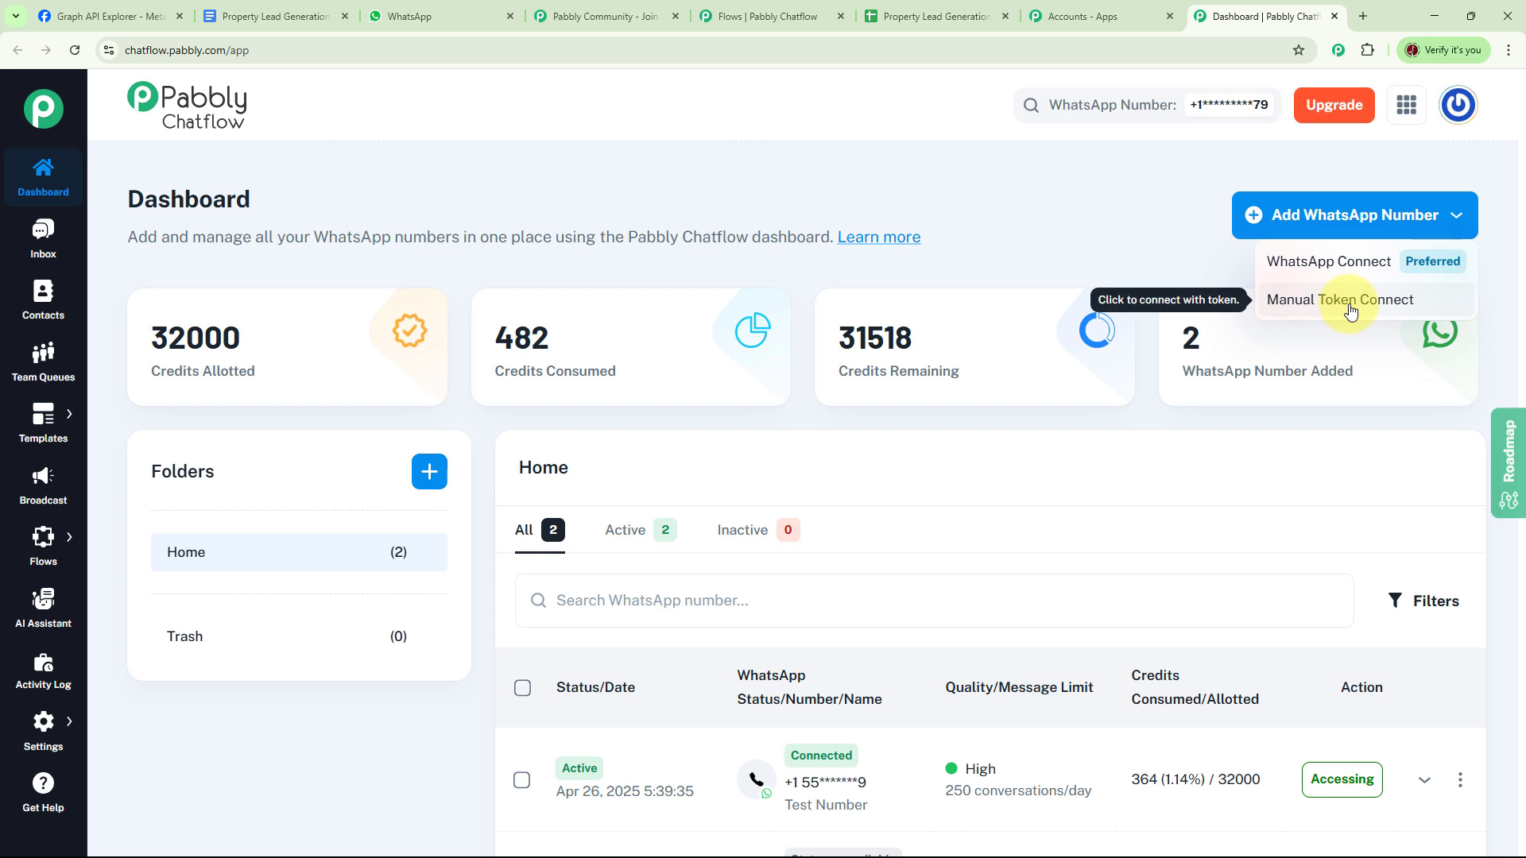
{"action": "left_click", "coordinate": [1292, 261]}
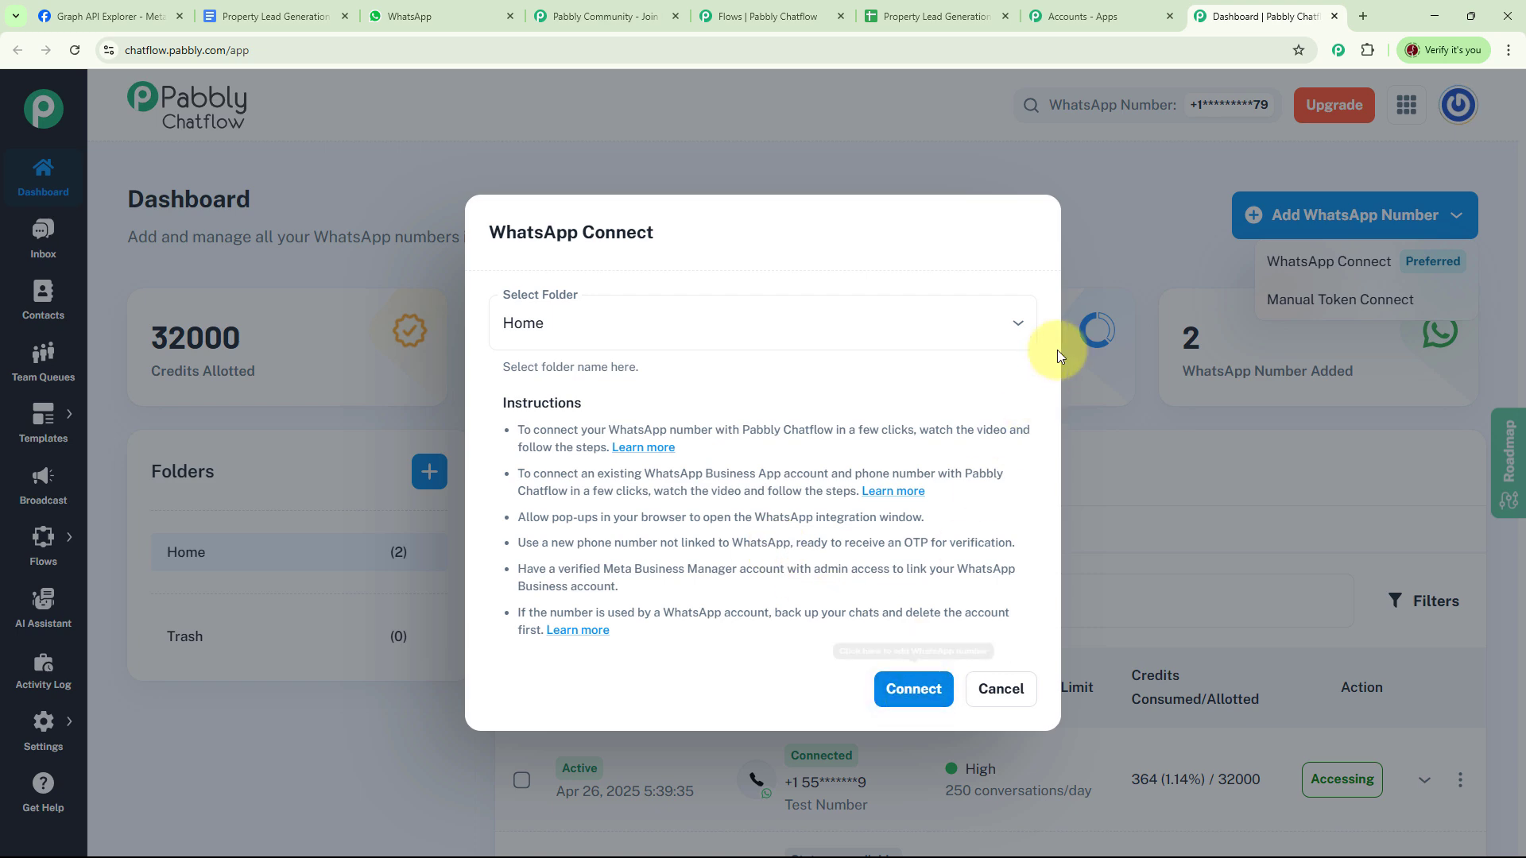
{"action": "left_click", "coordinate": [1108, 249]}
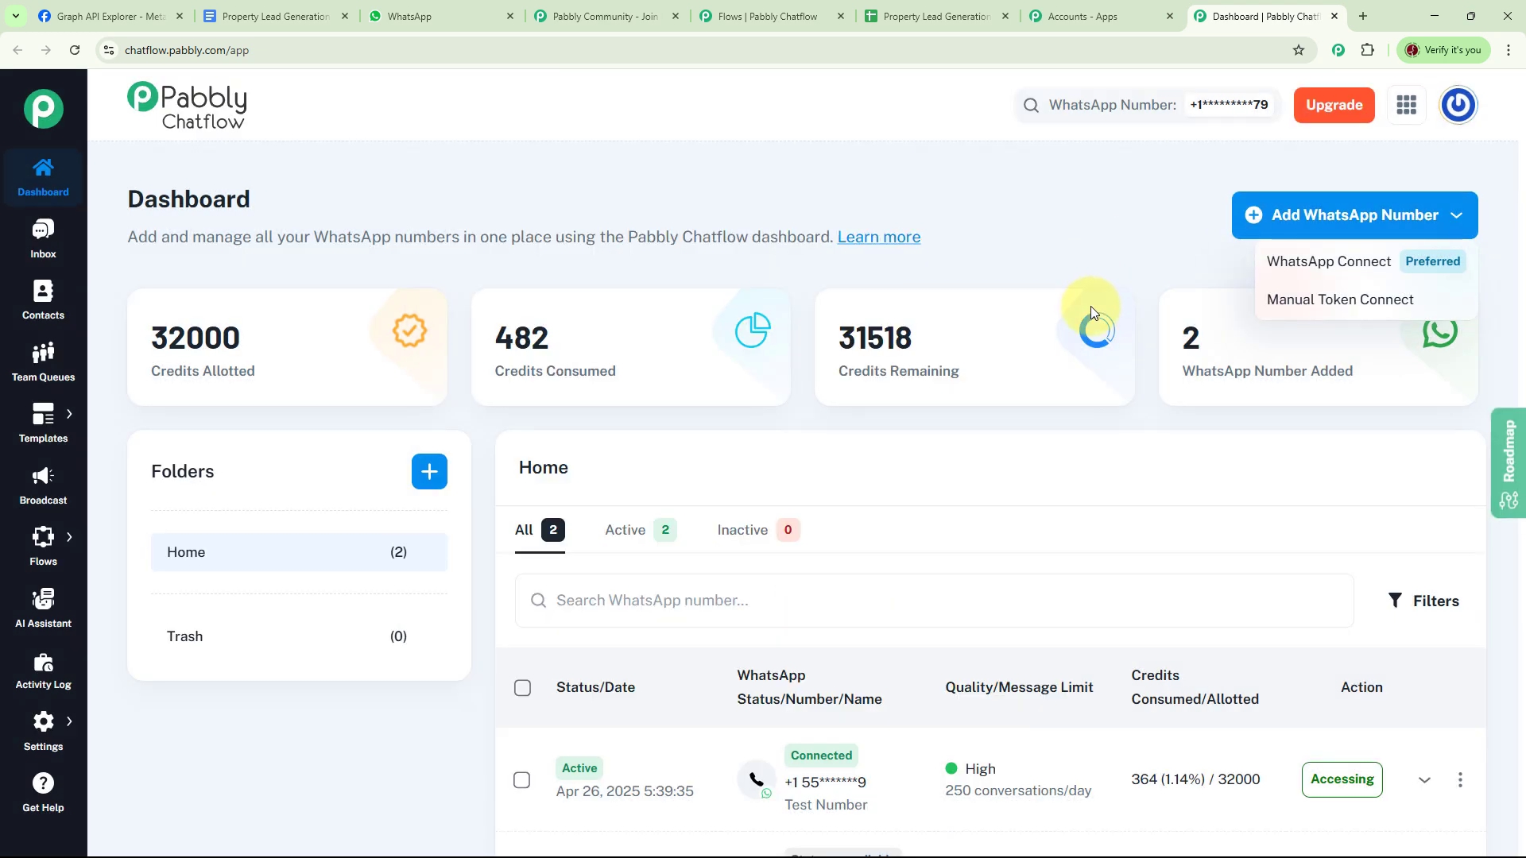
{"action": "left_click", "coordinate": [1306, 310]}
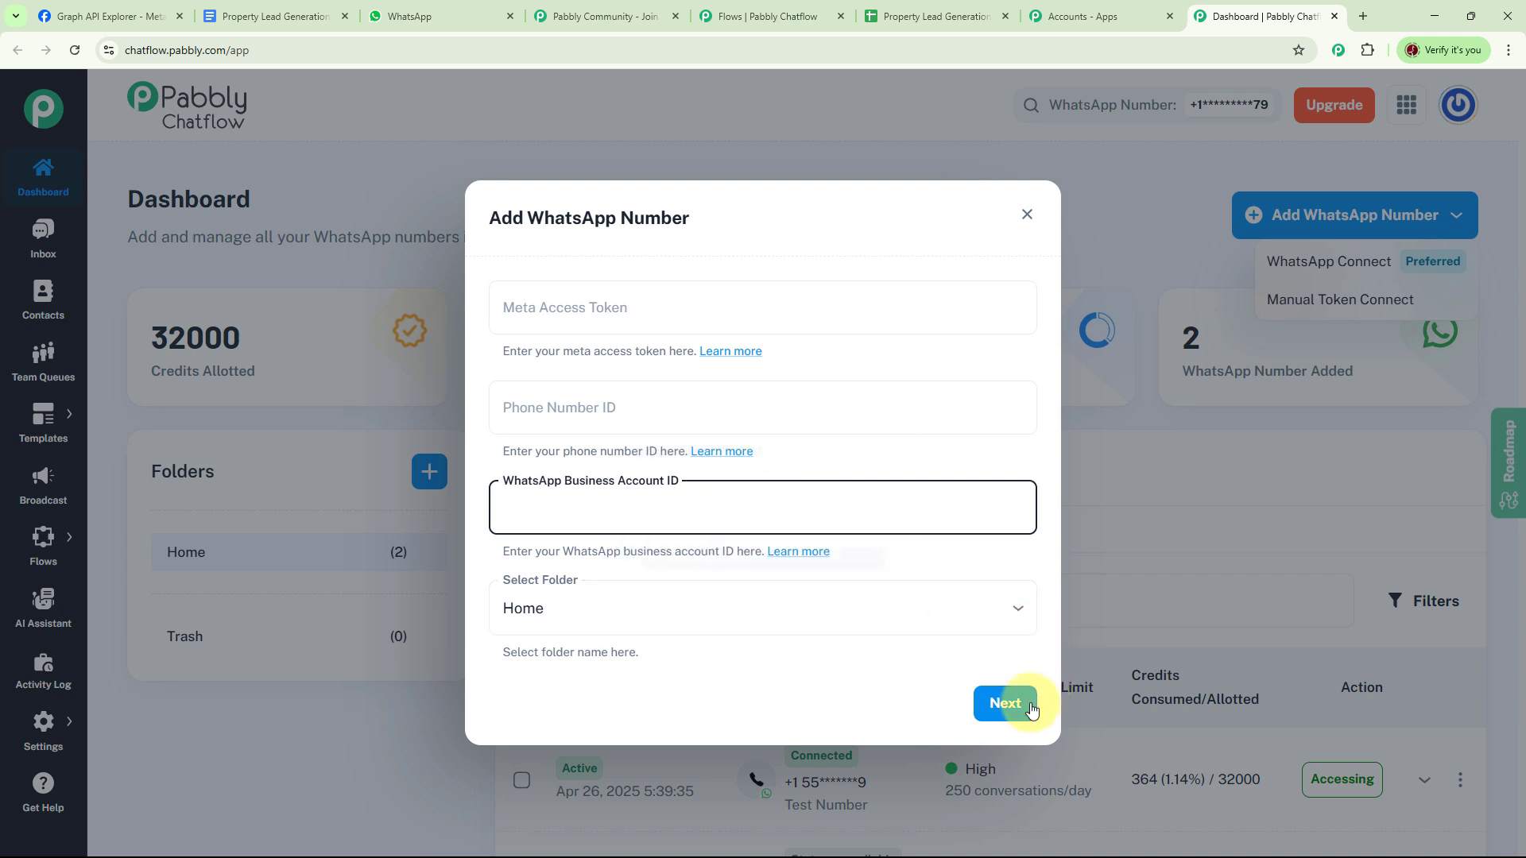
{"action": "left_click", "coordinate": [1028, 221]}
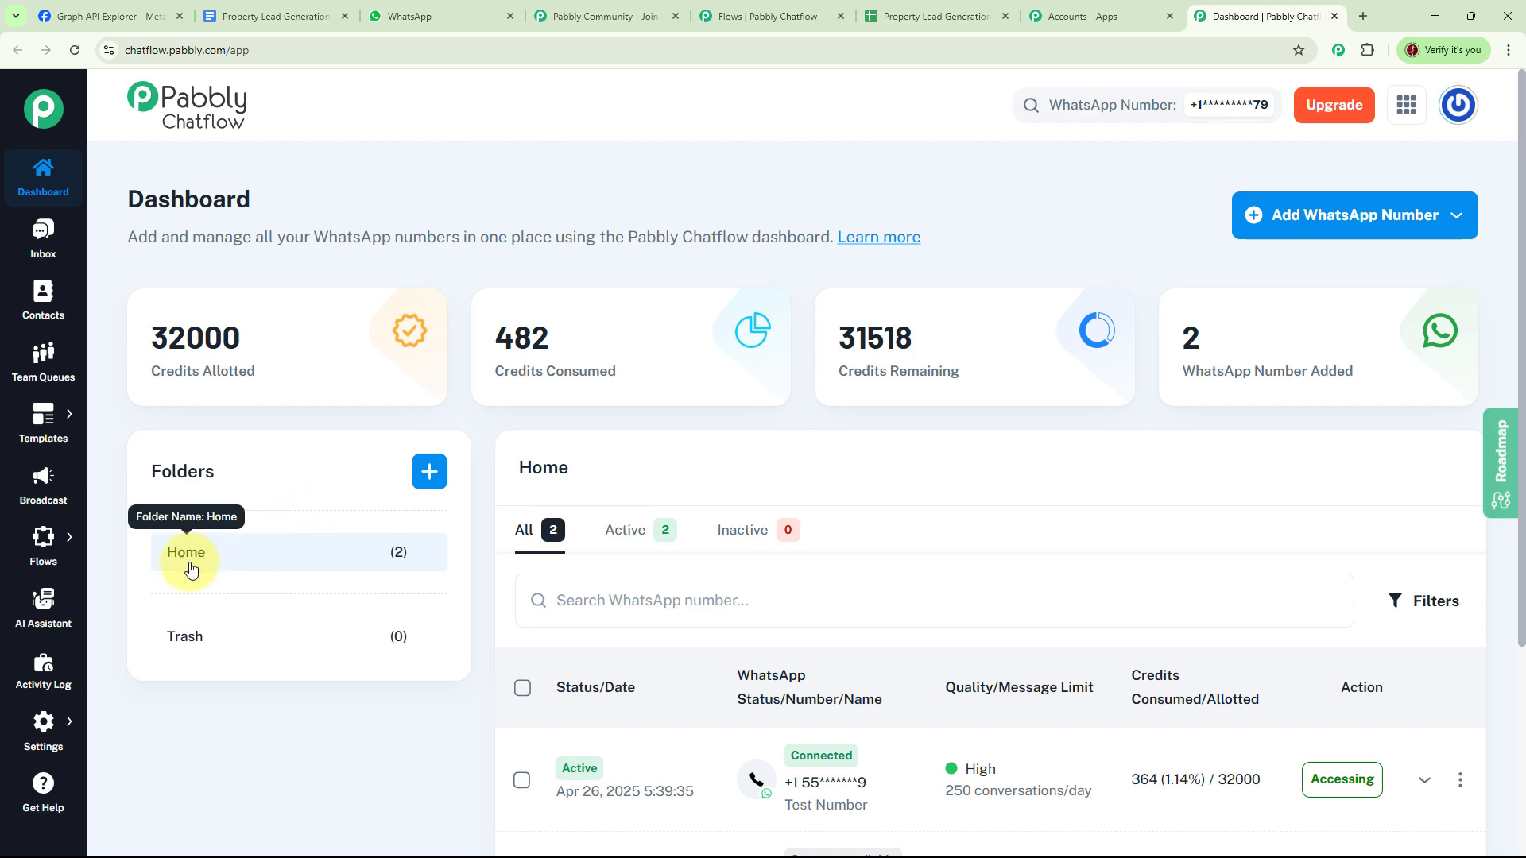
{"action": "left_click", "coordinate": [429, 471]}
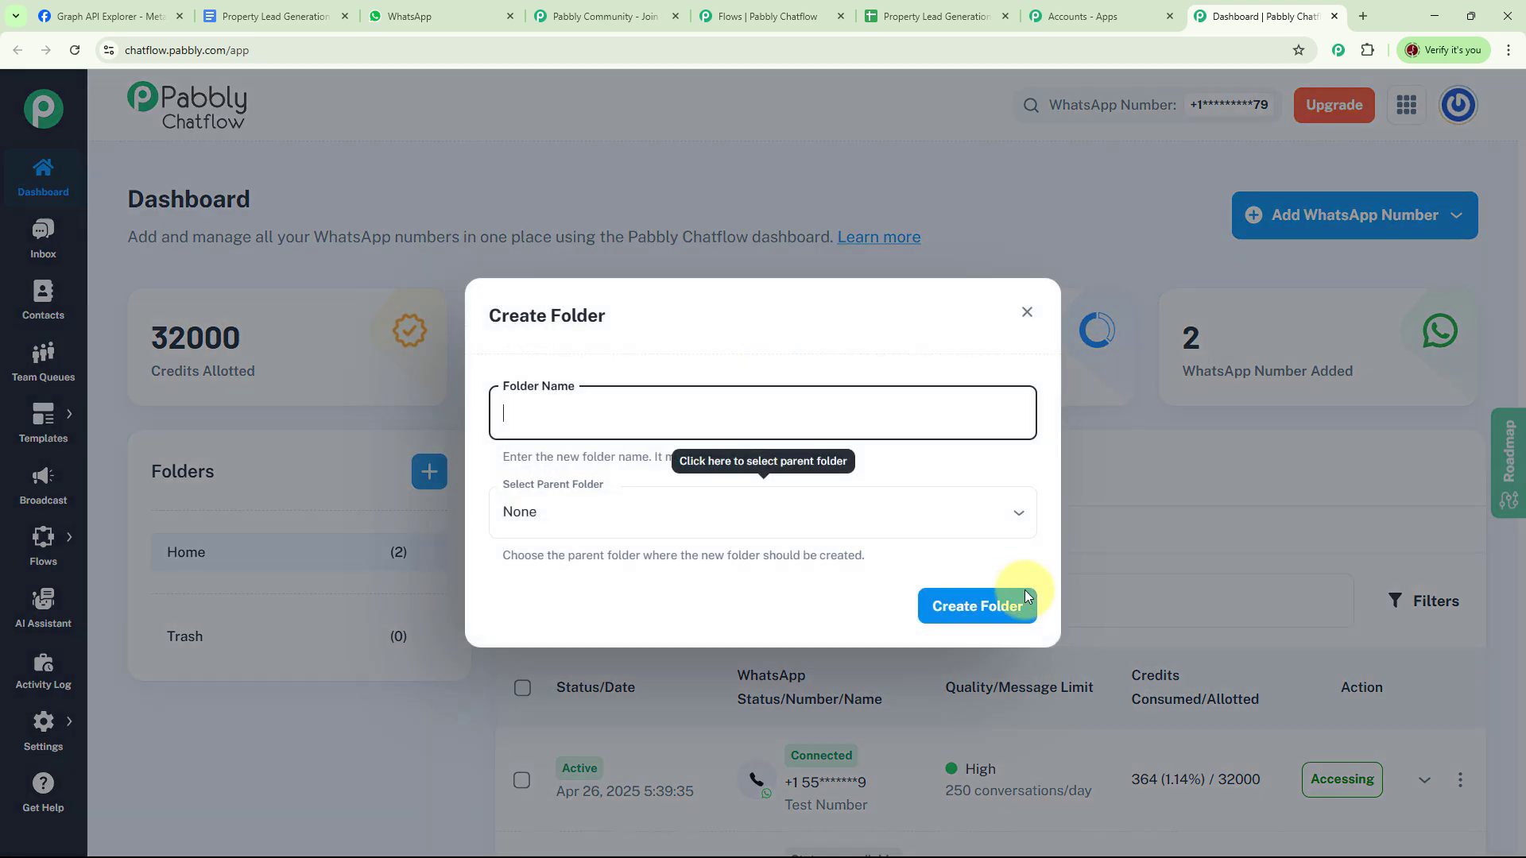
{"action": "left_click", "coordinate": [1028, 312]}
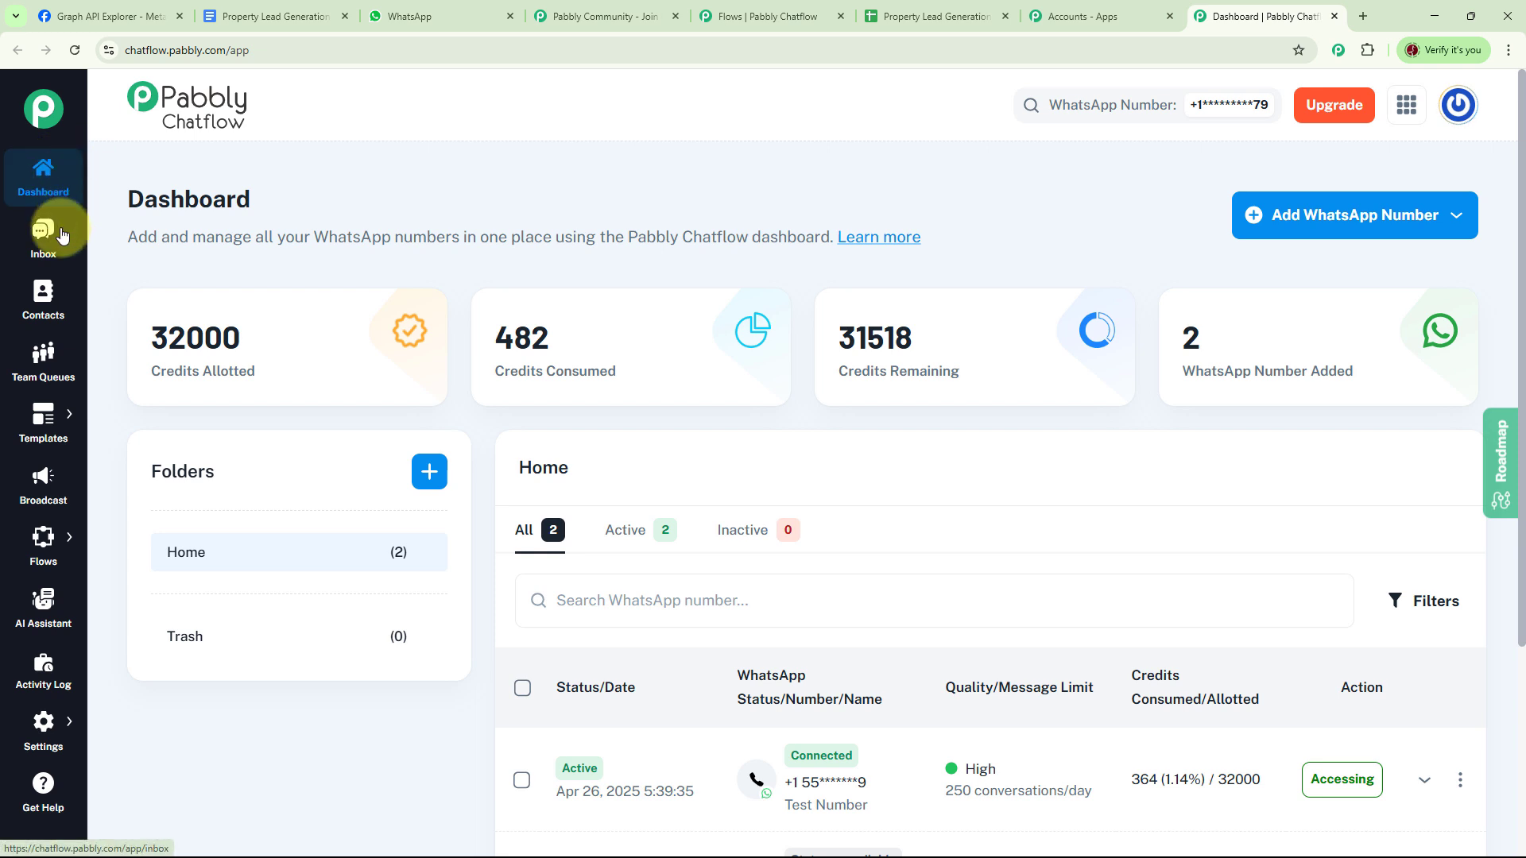
{"action": "mouse_move", "coordinate": [38, 572]}
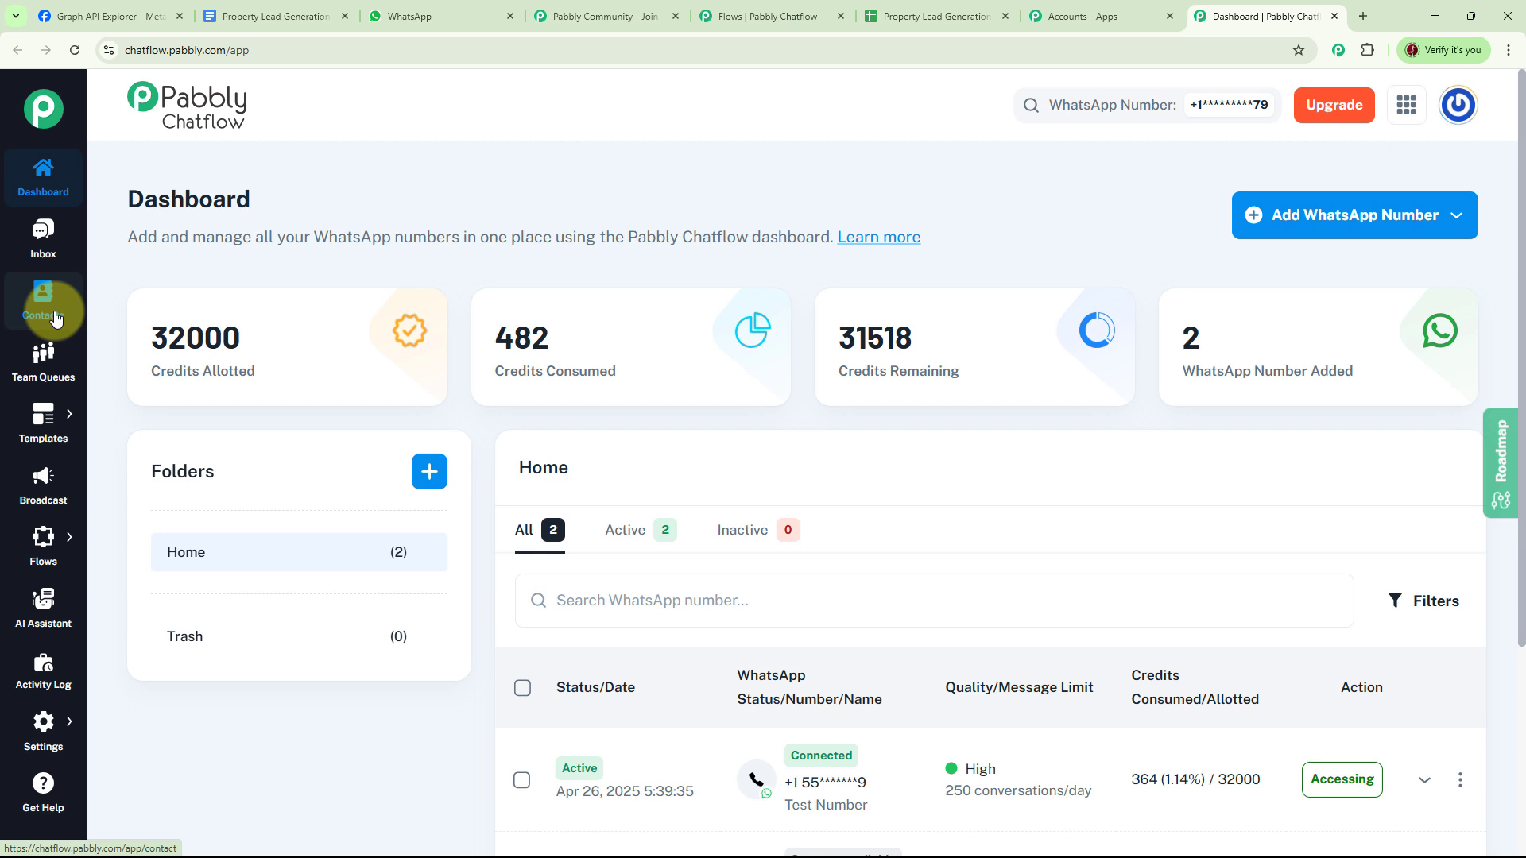
{"action": "mouse_move", "coordinate": [64, 429]}
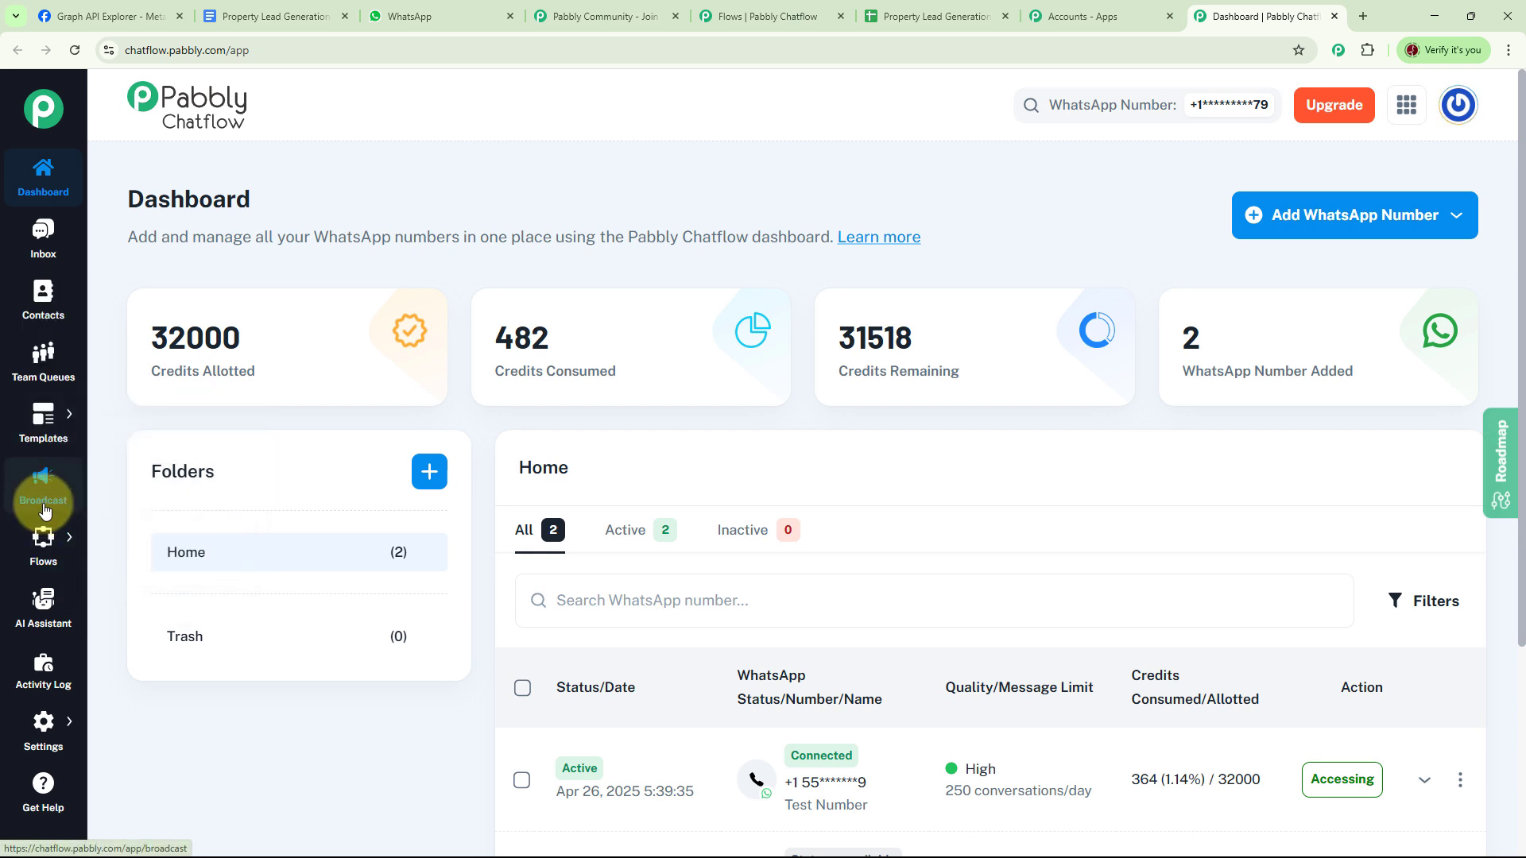
{"action": "mouse_move", "coordinate": [48, 547]}
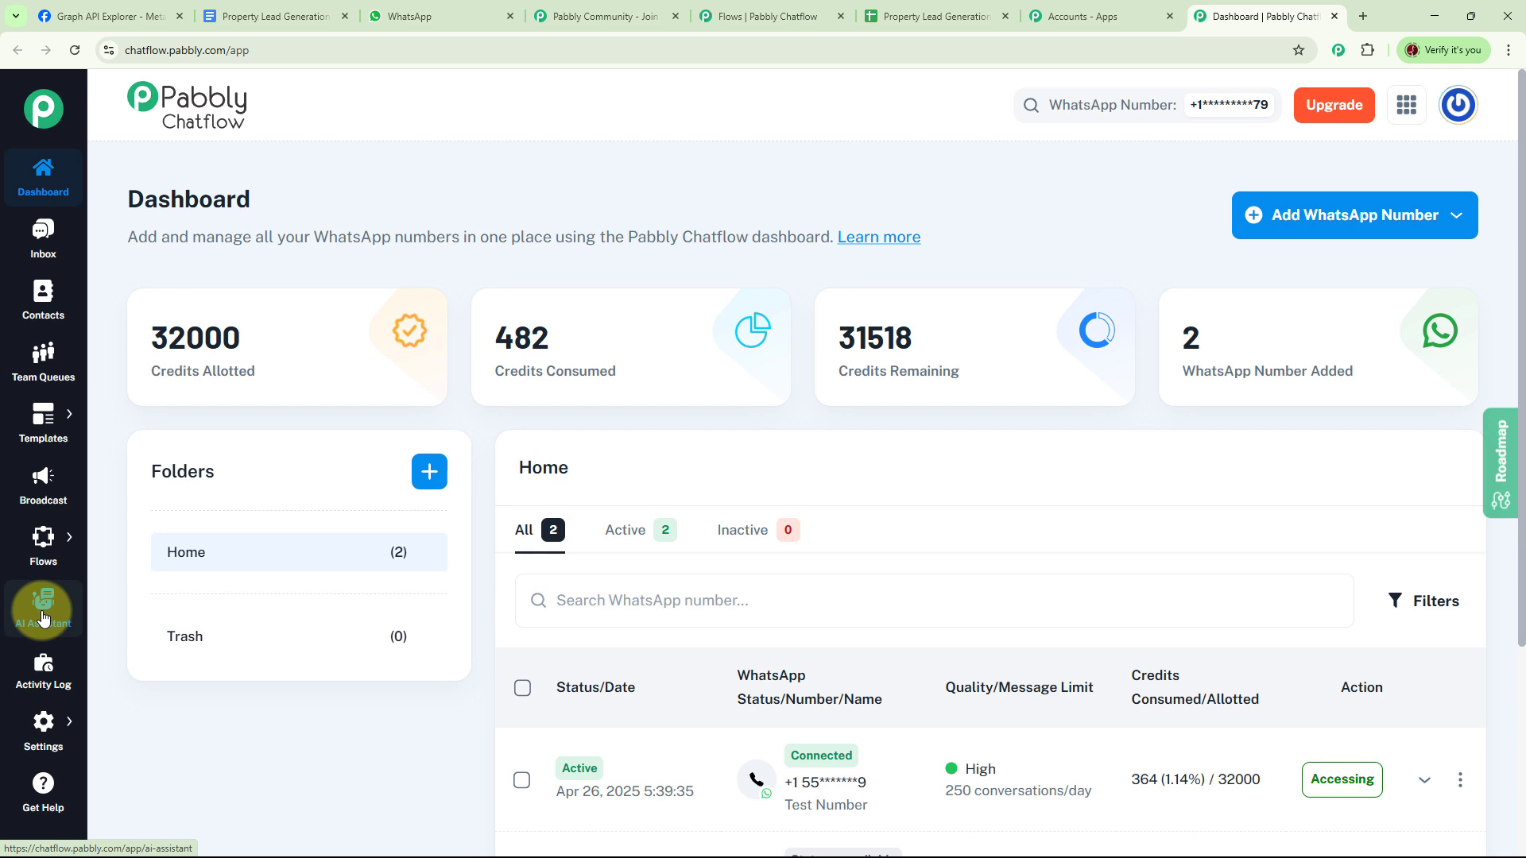
{"action": "mouse_move", "coordinate": [49, 739]}
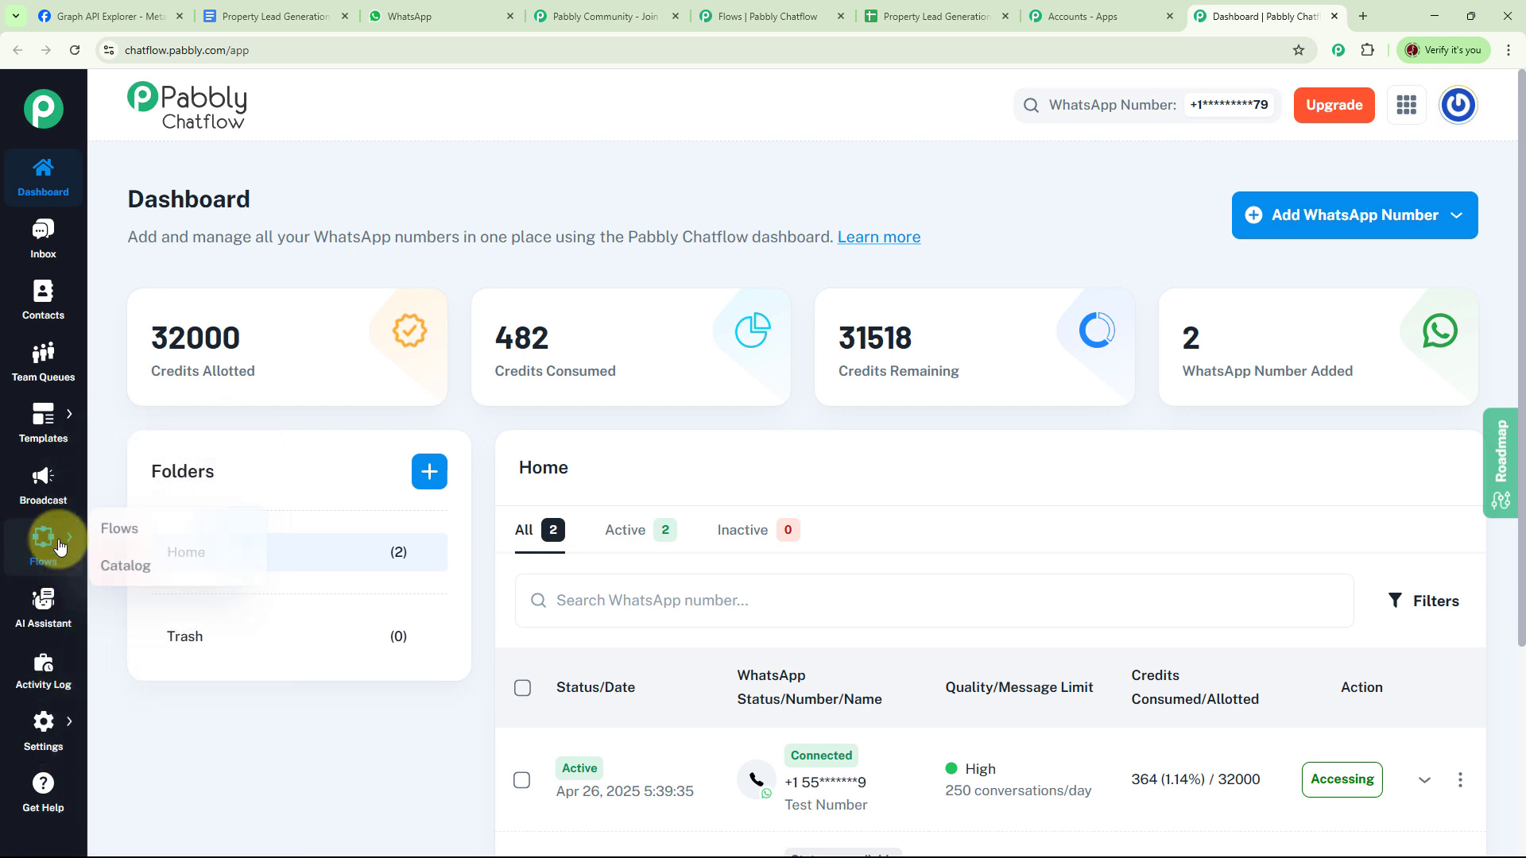
- Set the Collect Leads for Real Estate Agents flow to Inactive, then add a new flow
{"action": "left_click", "coordinate": [112, 531]}
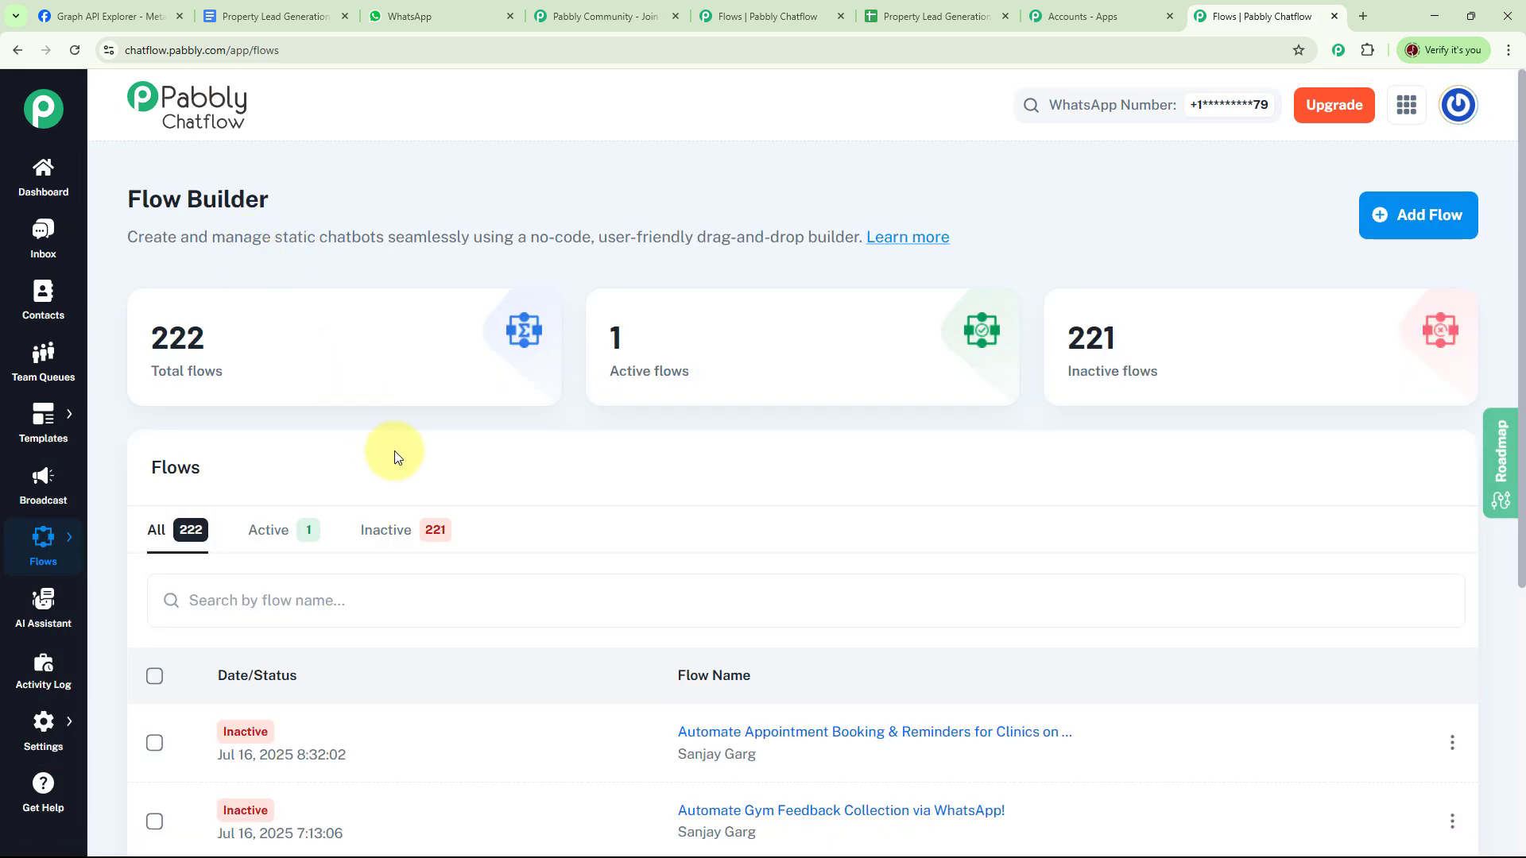
{"action": "mouse_move", "coordinate": [186, 379]}
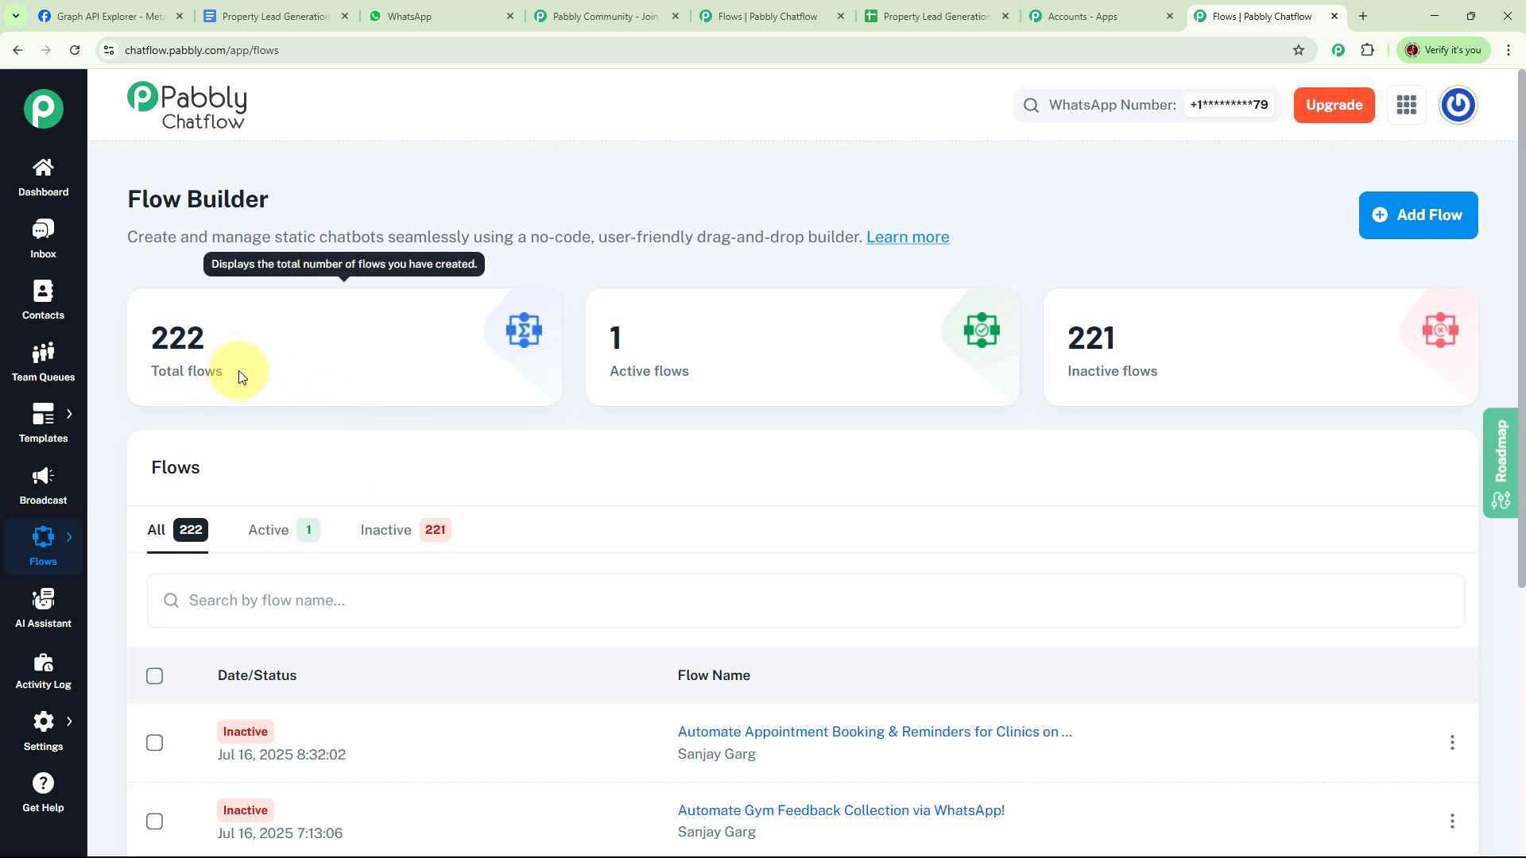
{"action": "mouse_move", "coordinate": [1073, 385]}
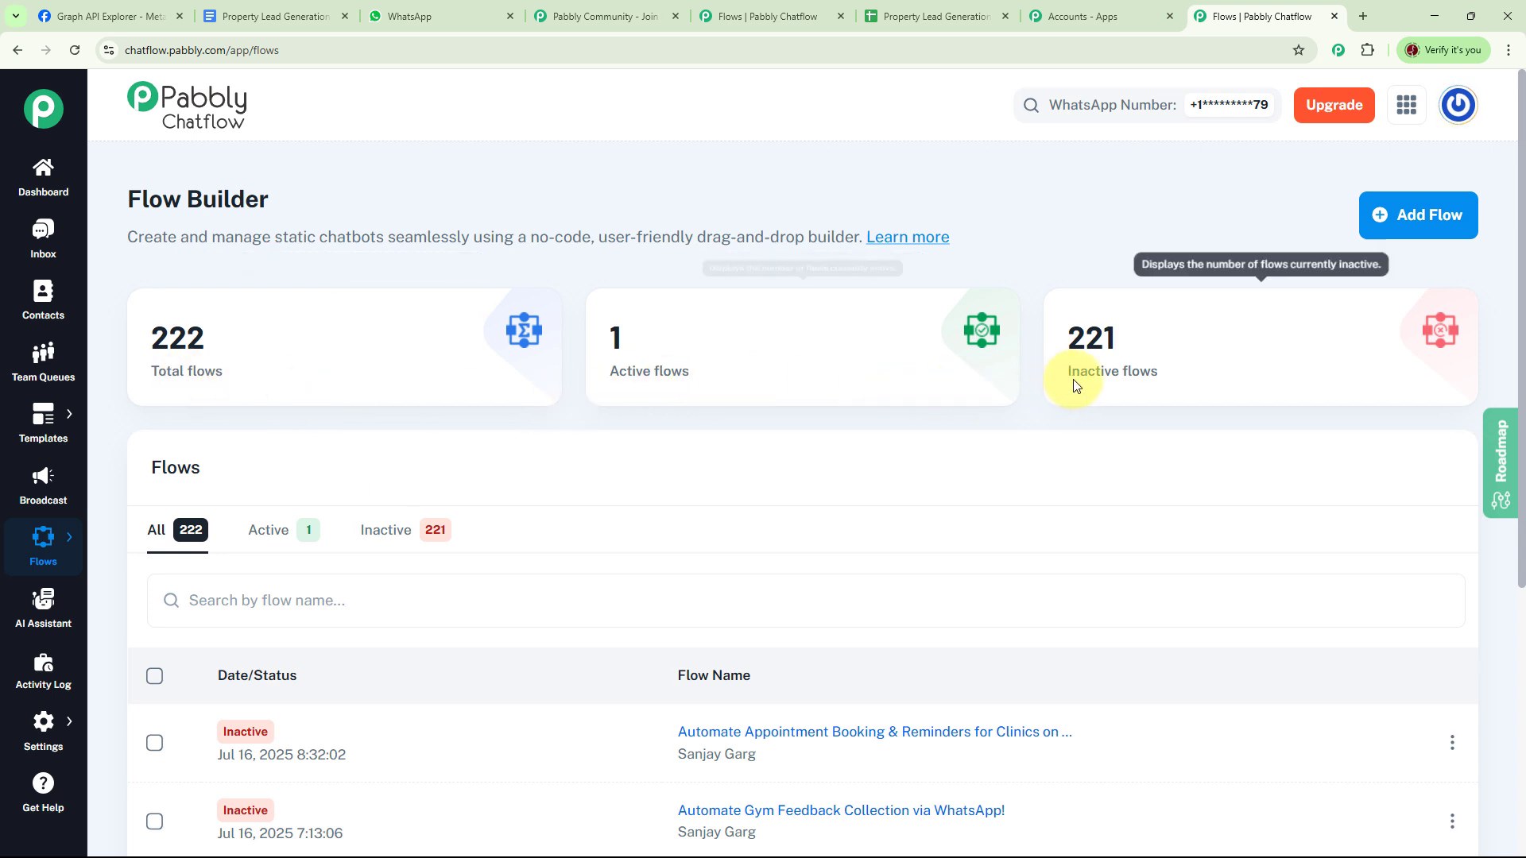
{"action": "mouse_move", "coordinate": [647, 365]}
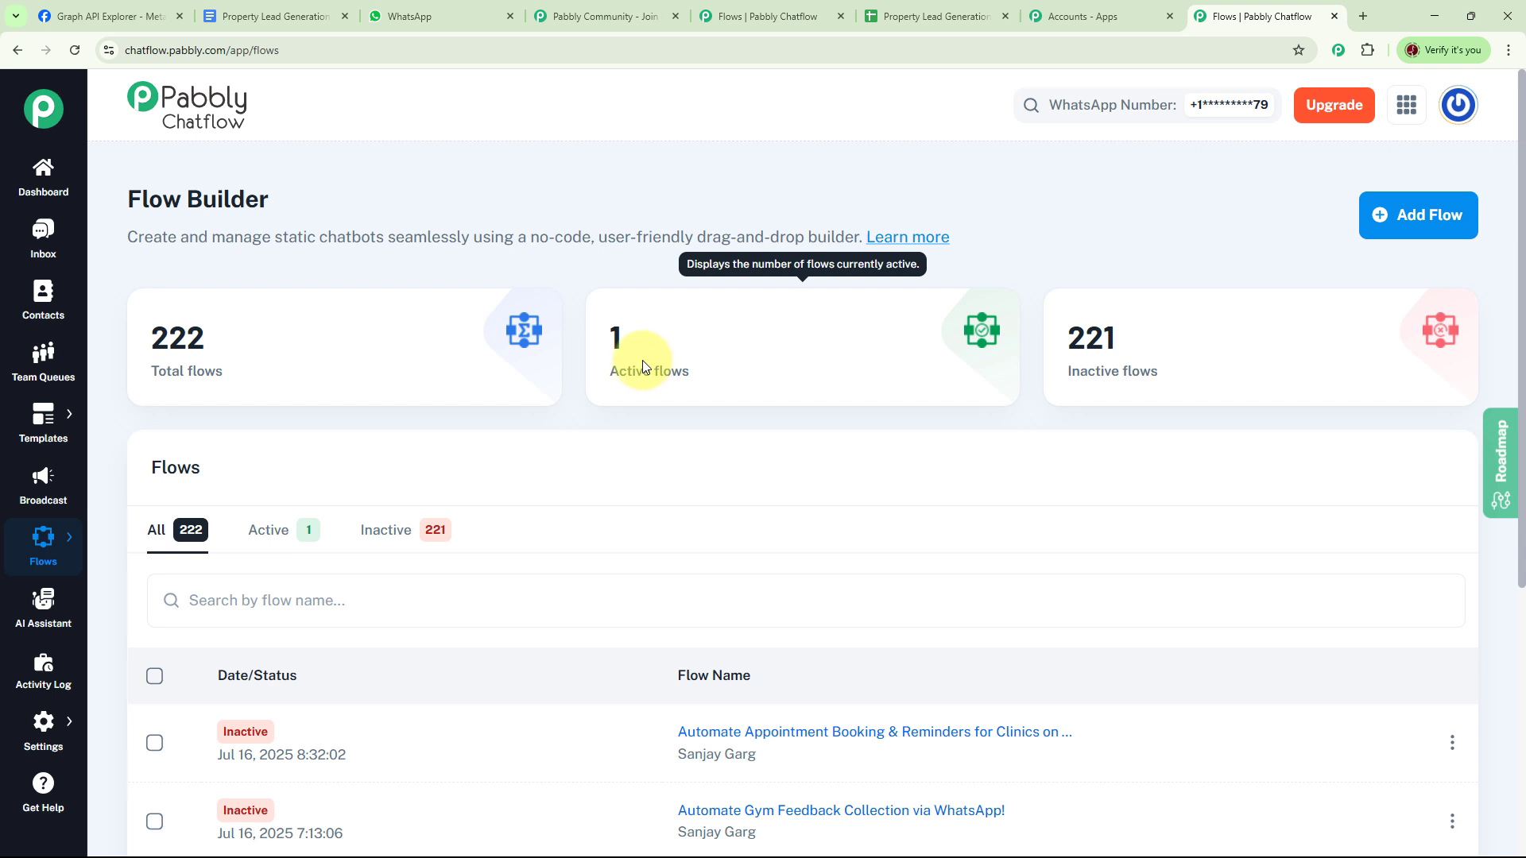
{"action": "scroll", "coordinate": [828, 453], "scroll_direction": "down", "scroll_amount": 3}
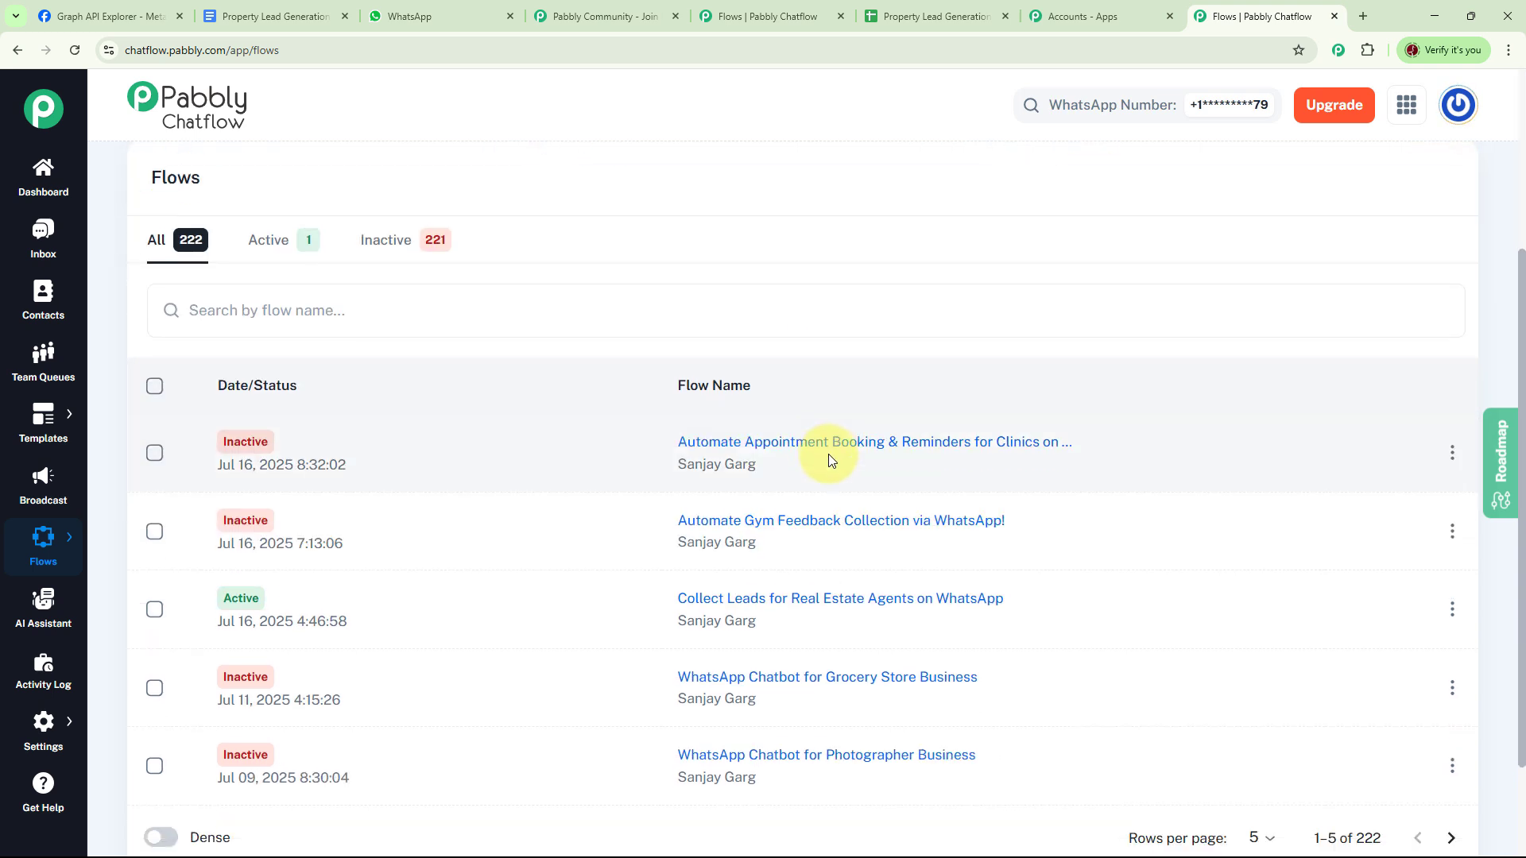
{"action": "scroll", "coordinate": [828, 459], "scroll_direction": "down", "scroll_amount": 1}
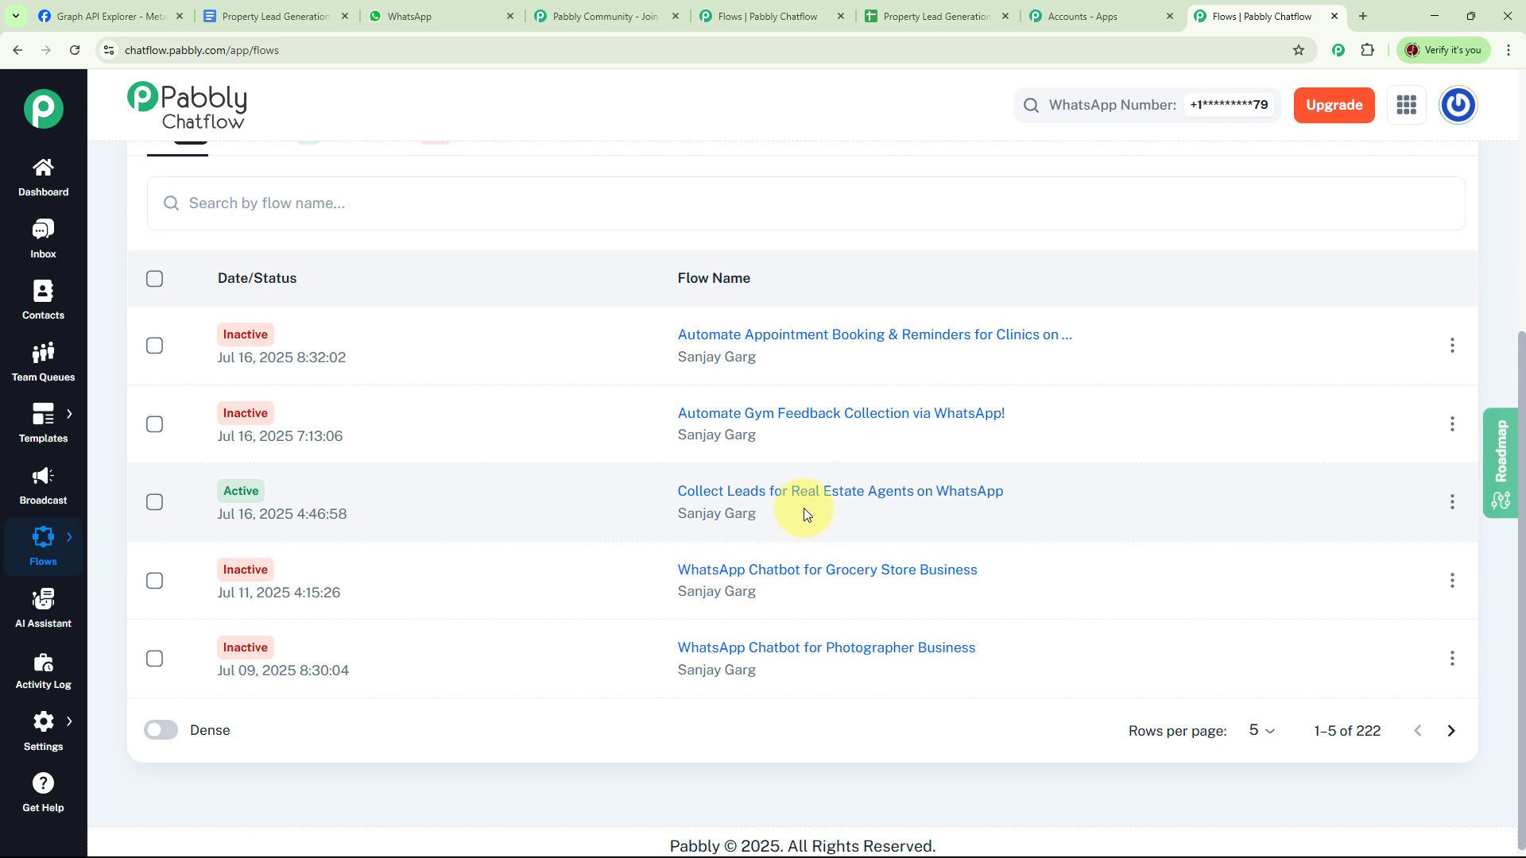
{"action": "left_click", "coordinate": [1452, 501]}
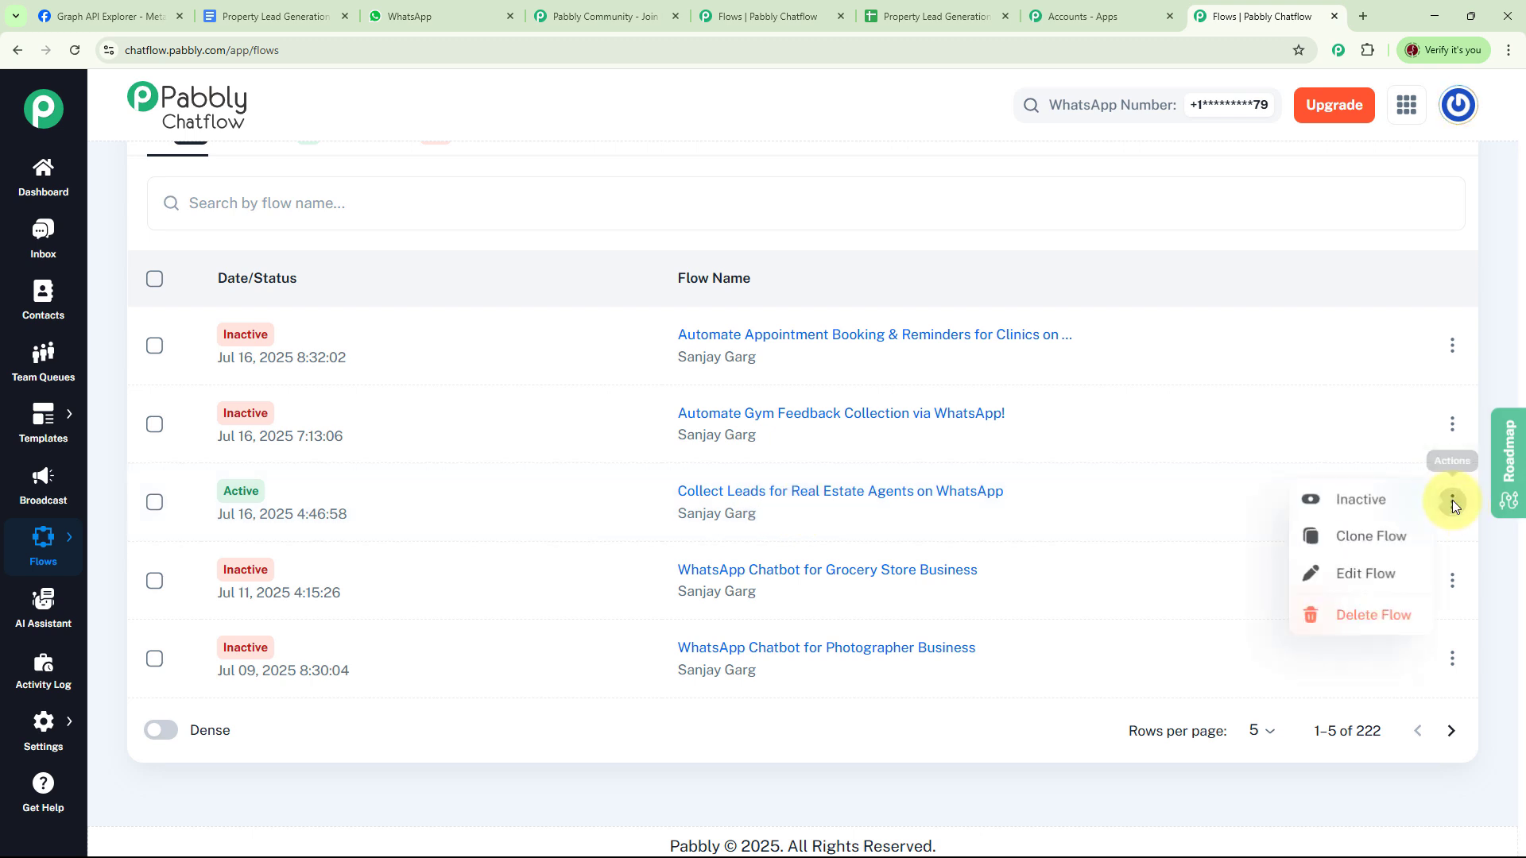
{"action": "left_click", "coordinate": [1351, 501]}
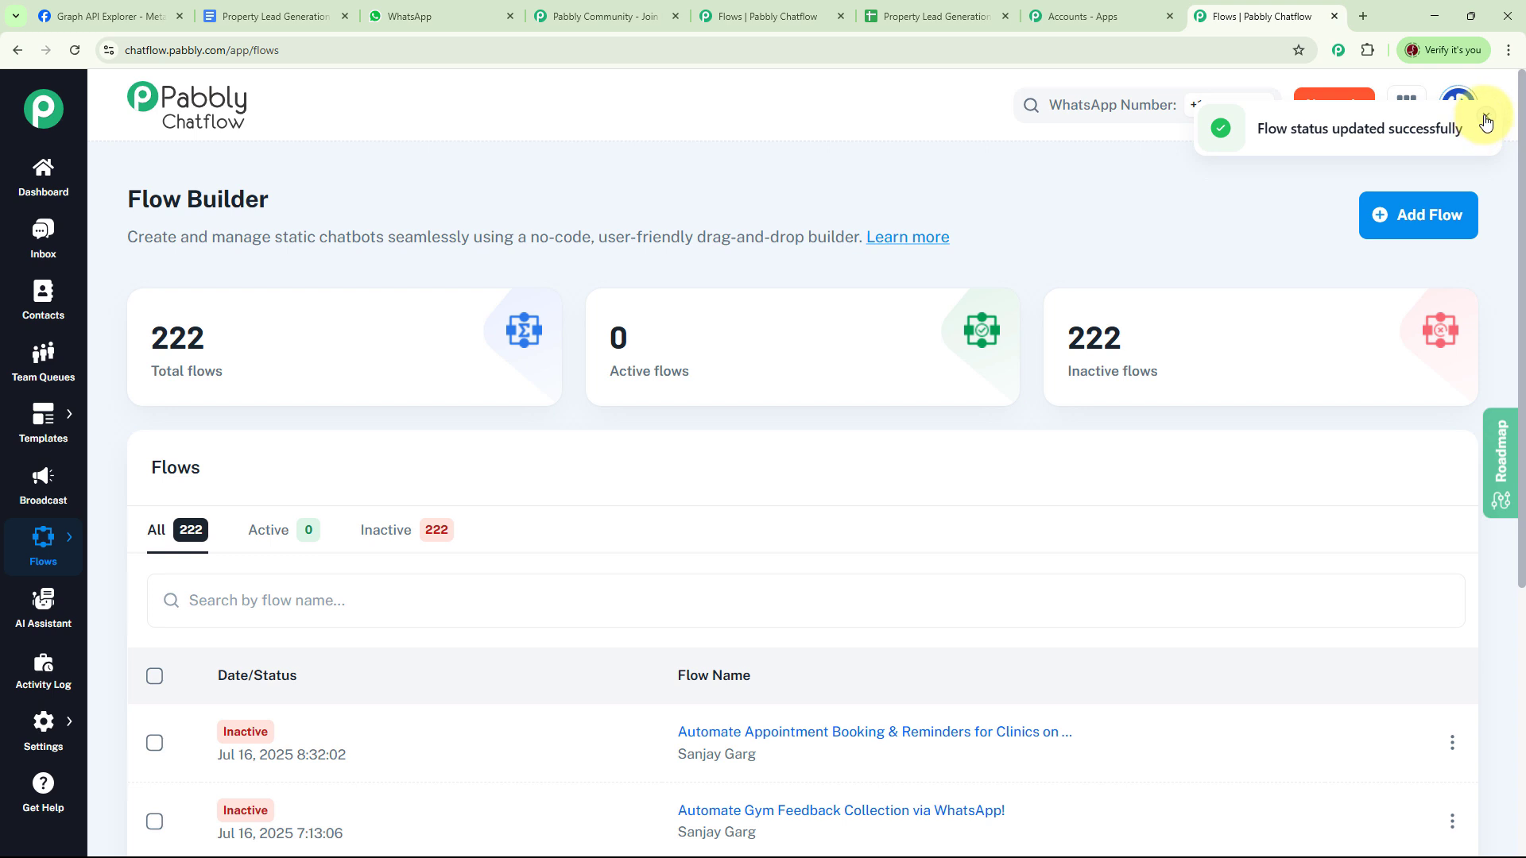
{"action": "left_click", "coordinate": [1485, 121]}
{"action": "left_click", "coordinate": [1424, 225]}
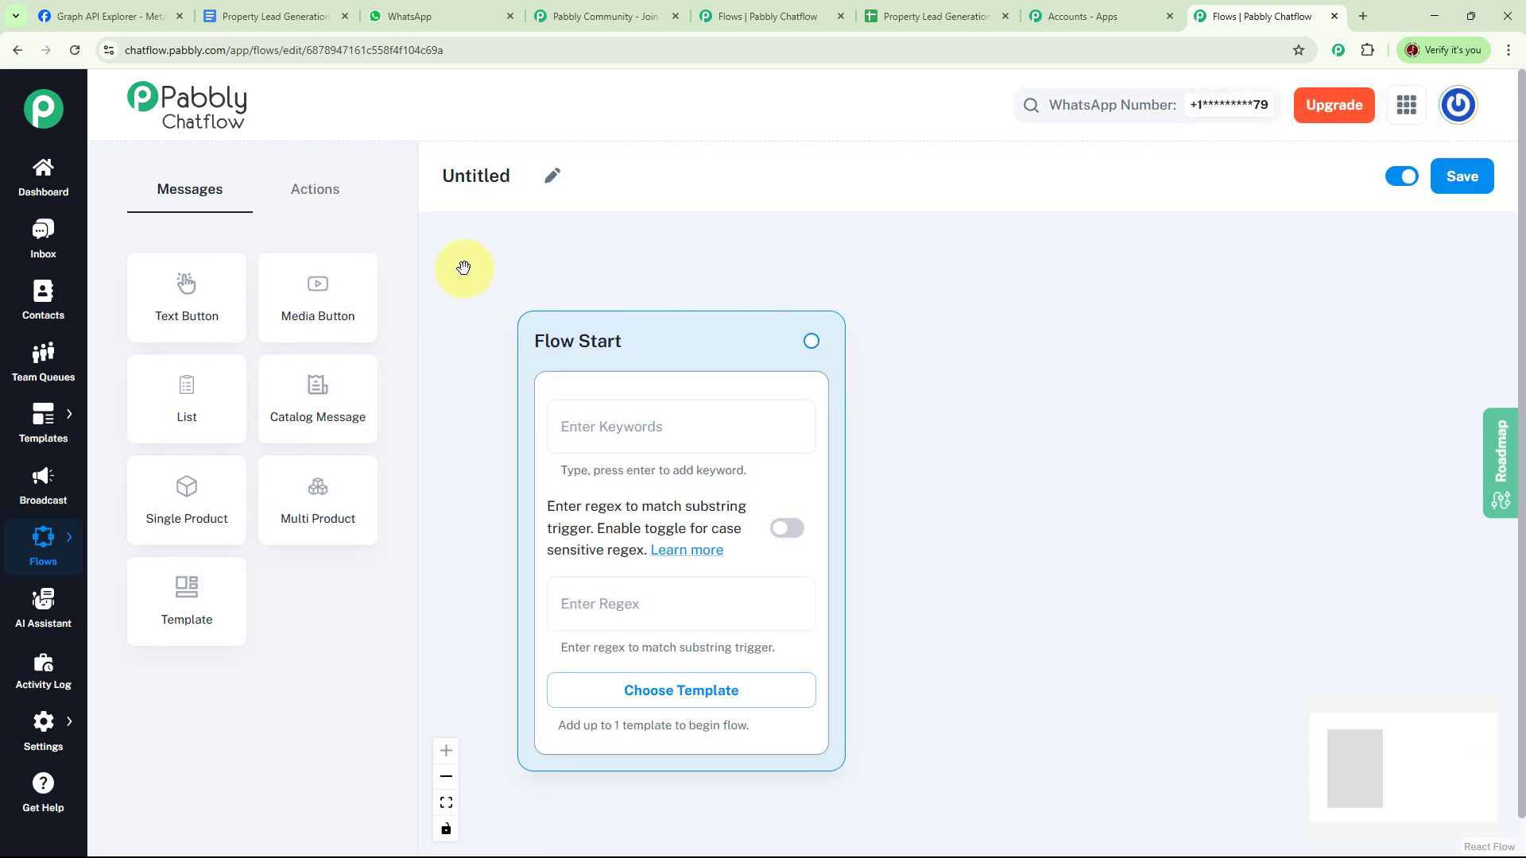
- Title the flow 'Collect Leads for Real Estate Agents' and shift the Flow Start node up-left
{"action": "left_click", "coordinate": [552, 181]}
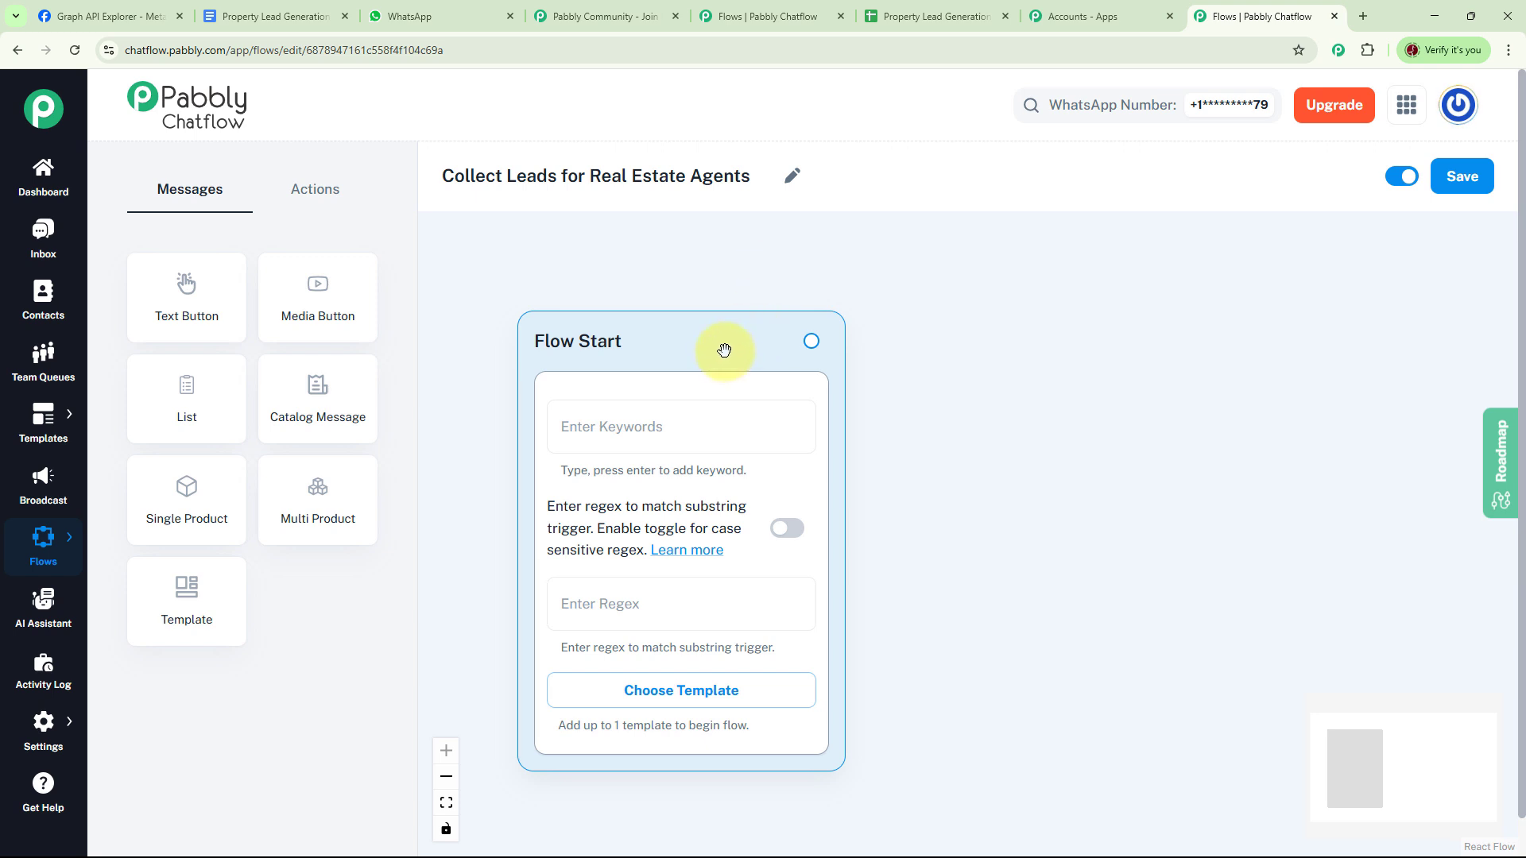
{"action": "left_click_drag", "start_coordinate": [724, 350], "coordinate": [635, 281]}
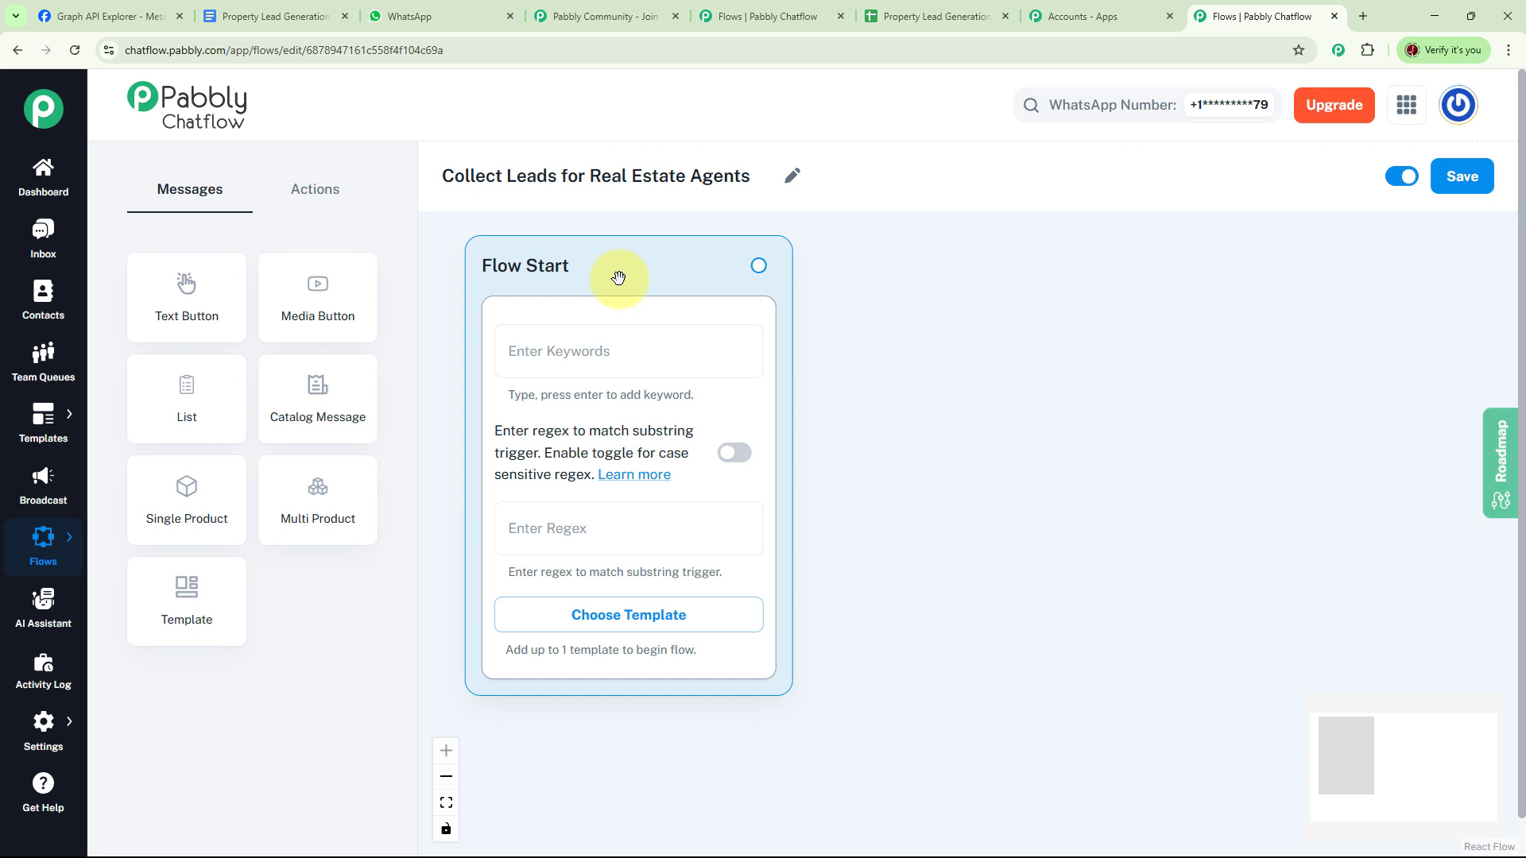
- Add Flow Start keywords Buy Property, Rent Property, Real Estate and Inquire Property, and drag out a connector
{"action": "left_click", "coordinate": [608, 364]}
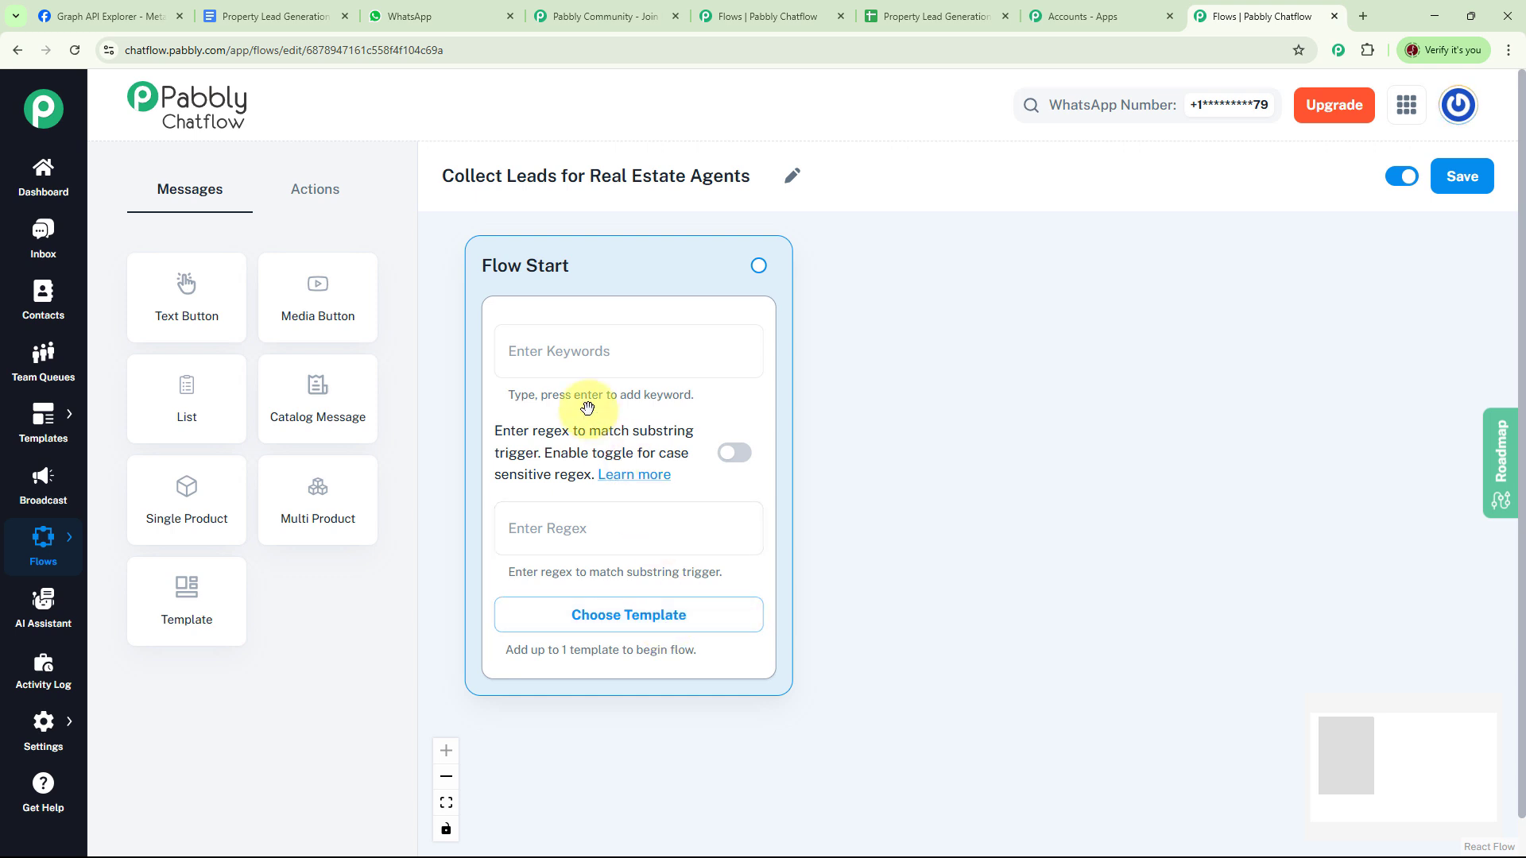
{"action": "left_click", "coordinate": [585, 359]}
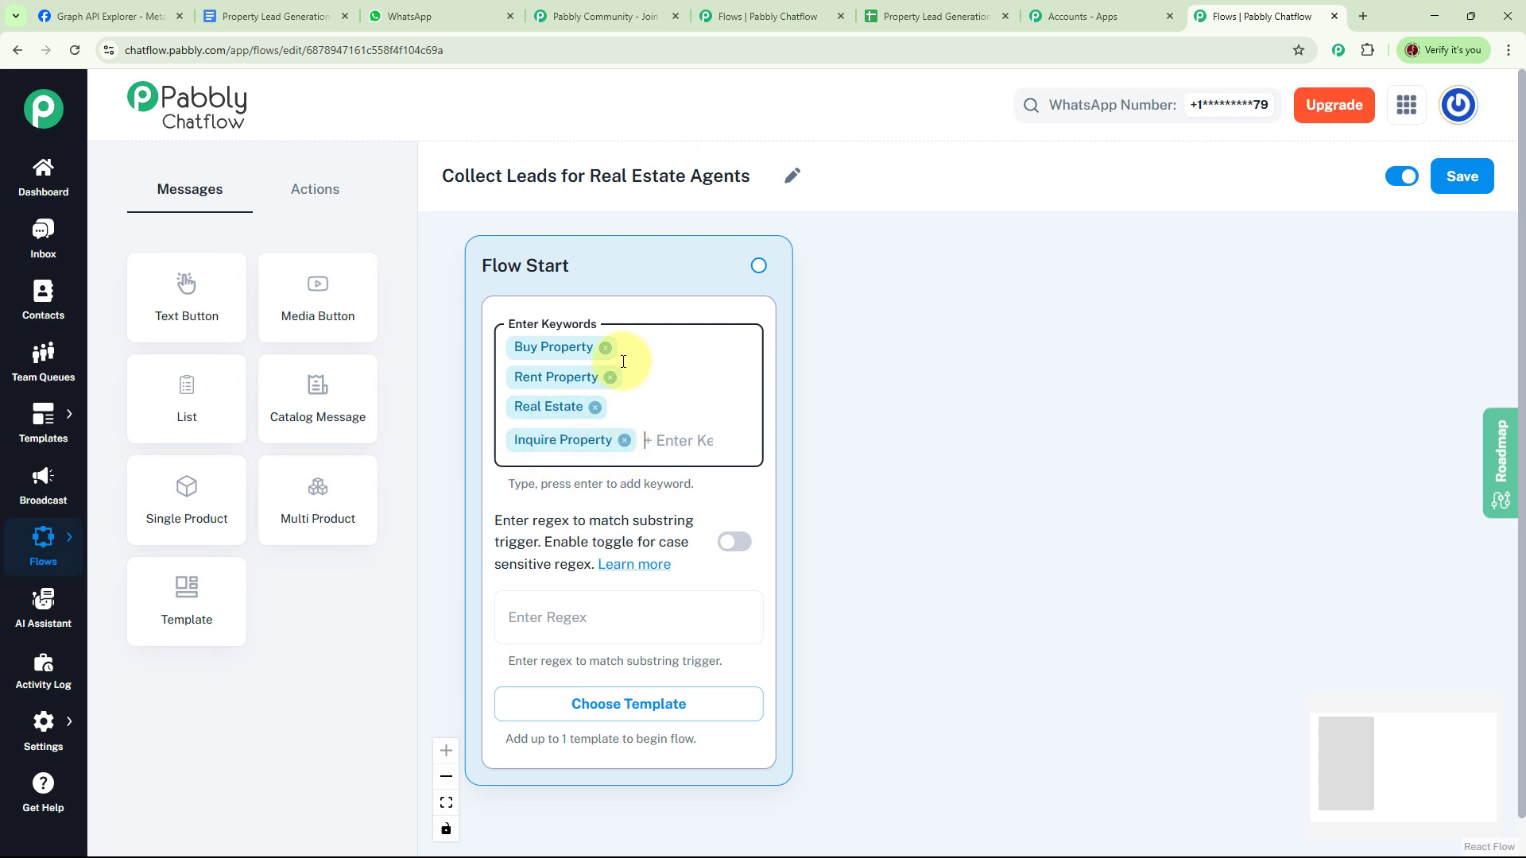
{"action": "left_click", "coordinate": [684, 433]}
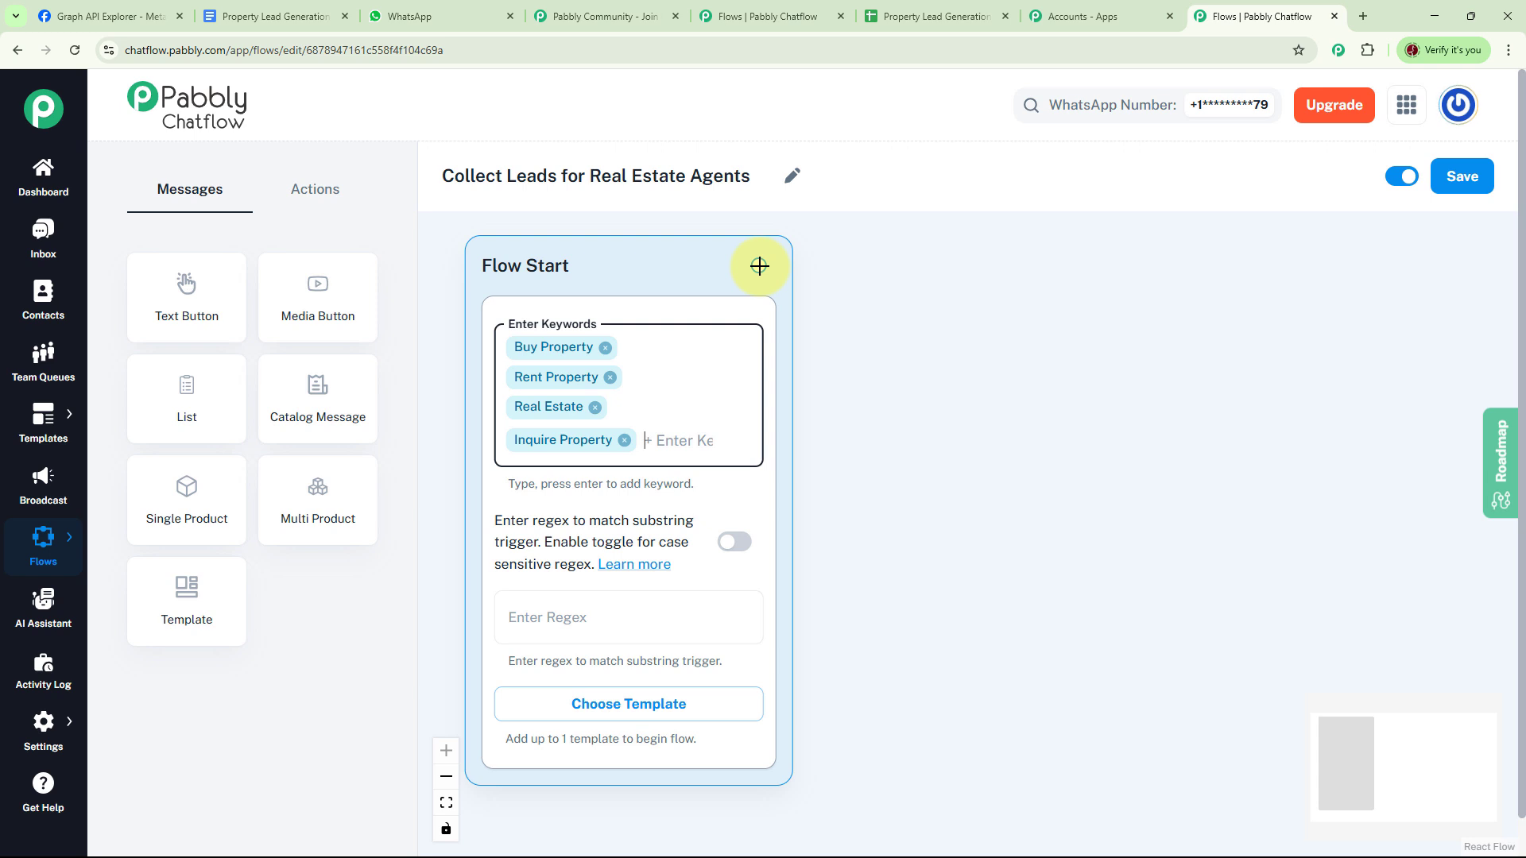
{"action": "left_click_drag", "start_coordinate": [759, 266], "coordinate": [1003, 259]}
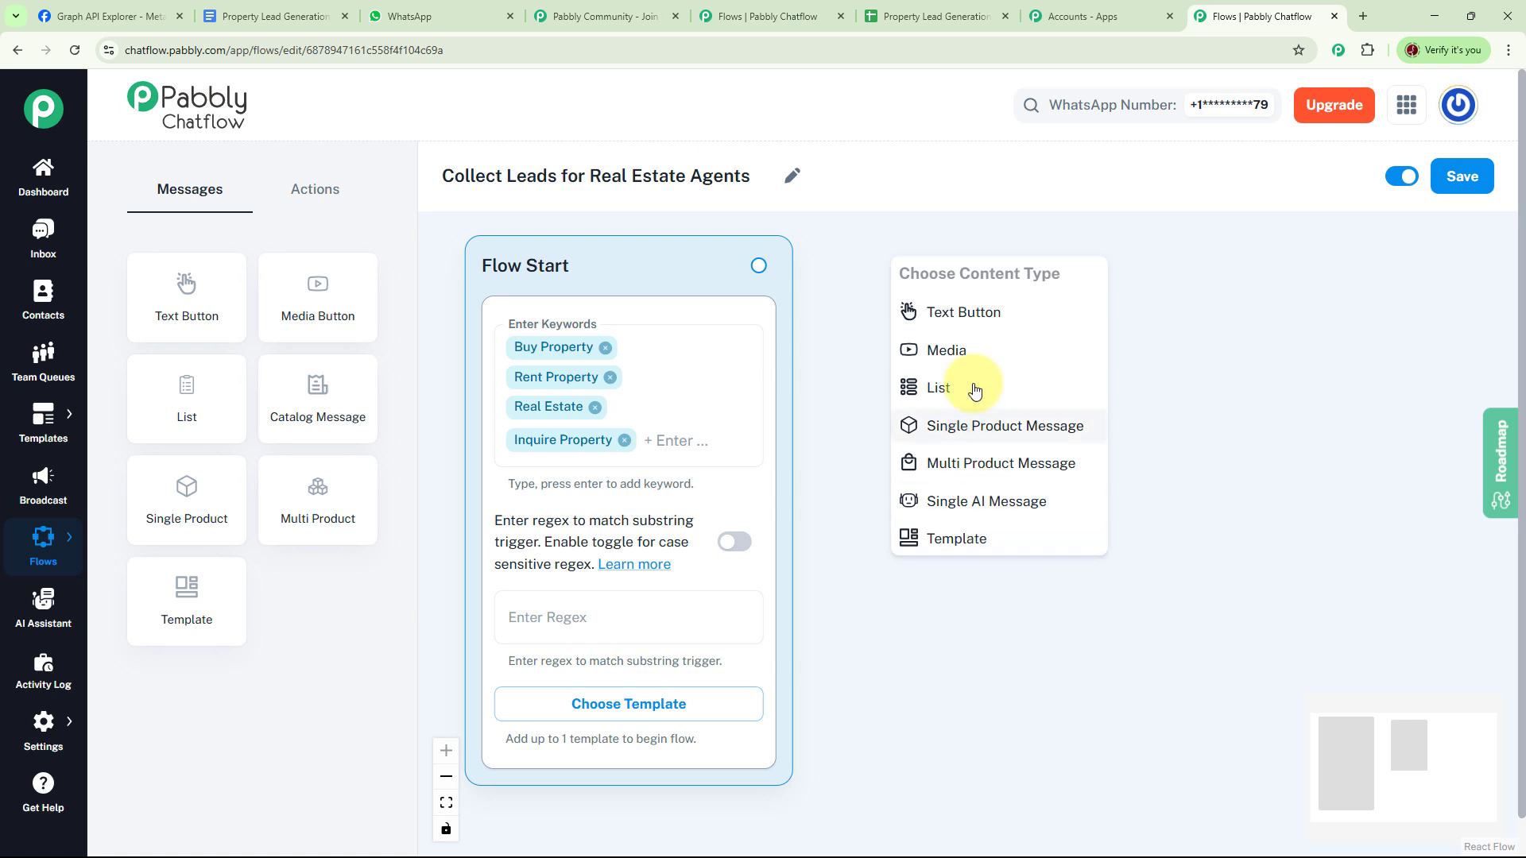
- Add a Text Button greeting for Future Real Estate Agency with Buy Property, Rent Property and Property Details buttons
{"action": "left_click", "coordinate": [970, 317]}
{"action": "left_click", "coordinate": [980, 364]}
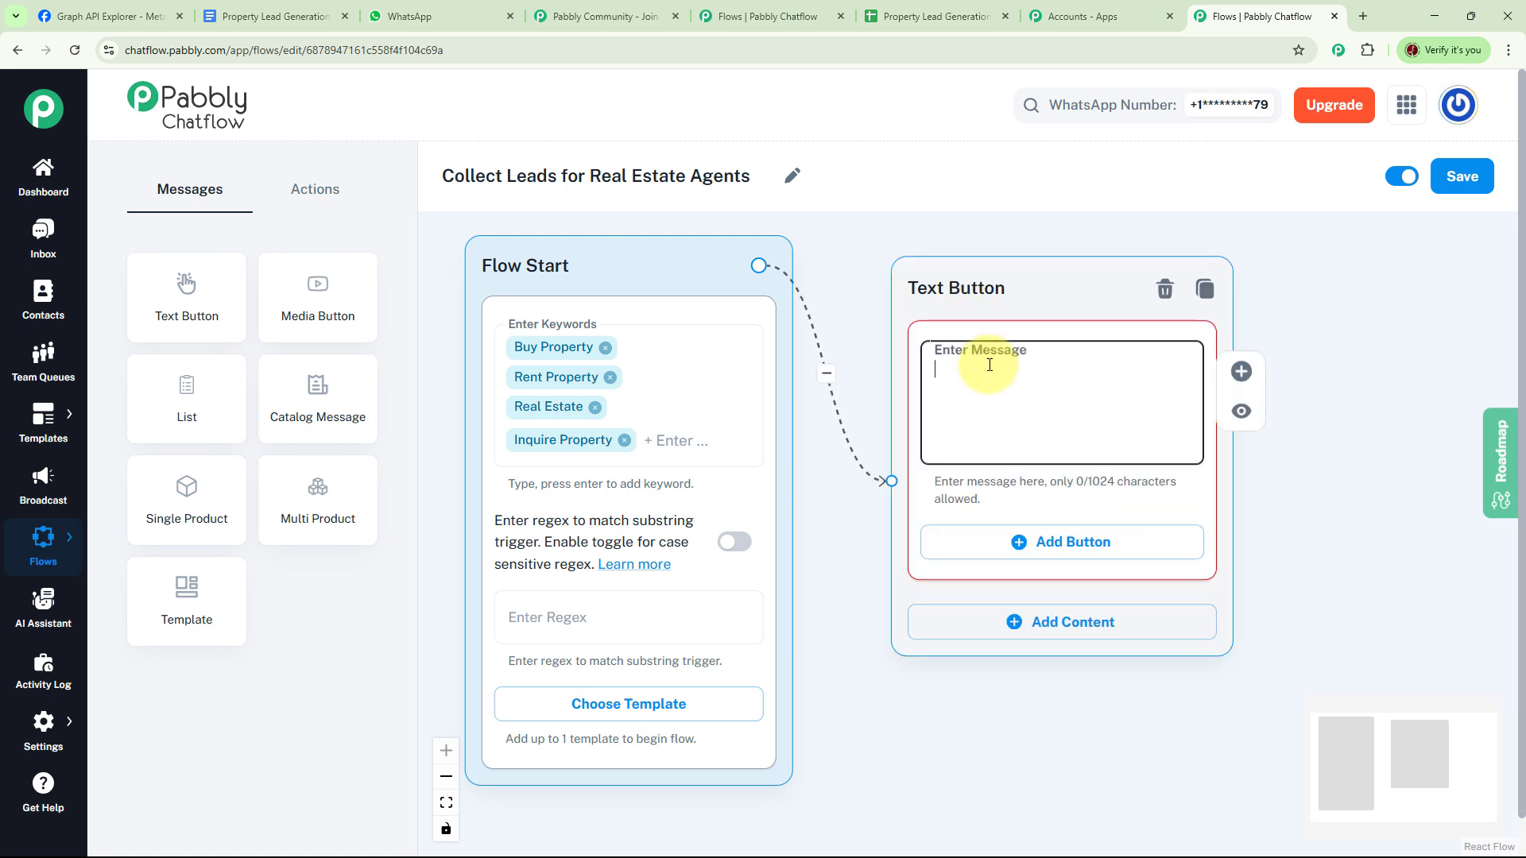
{"action": "type", "text": "👋 *Hi! Dear Client!* Welcome to *Future Real Estate Agency* How can I assist you today?"}
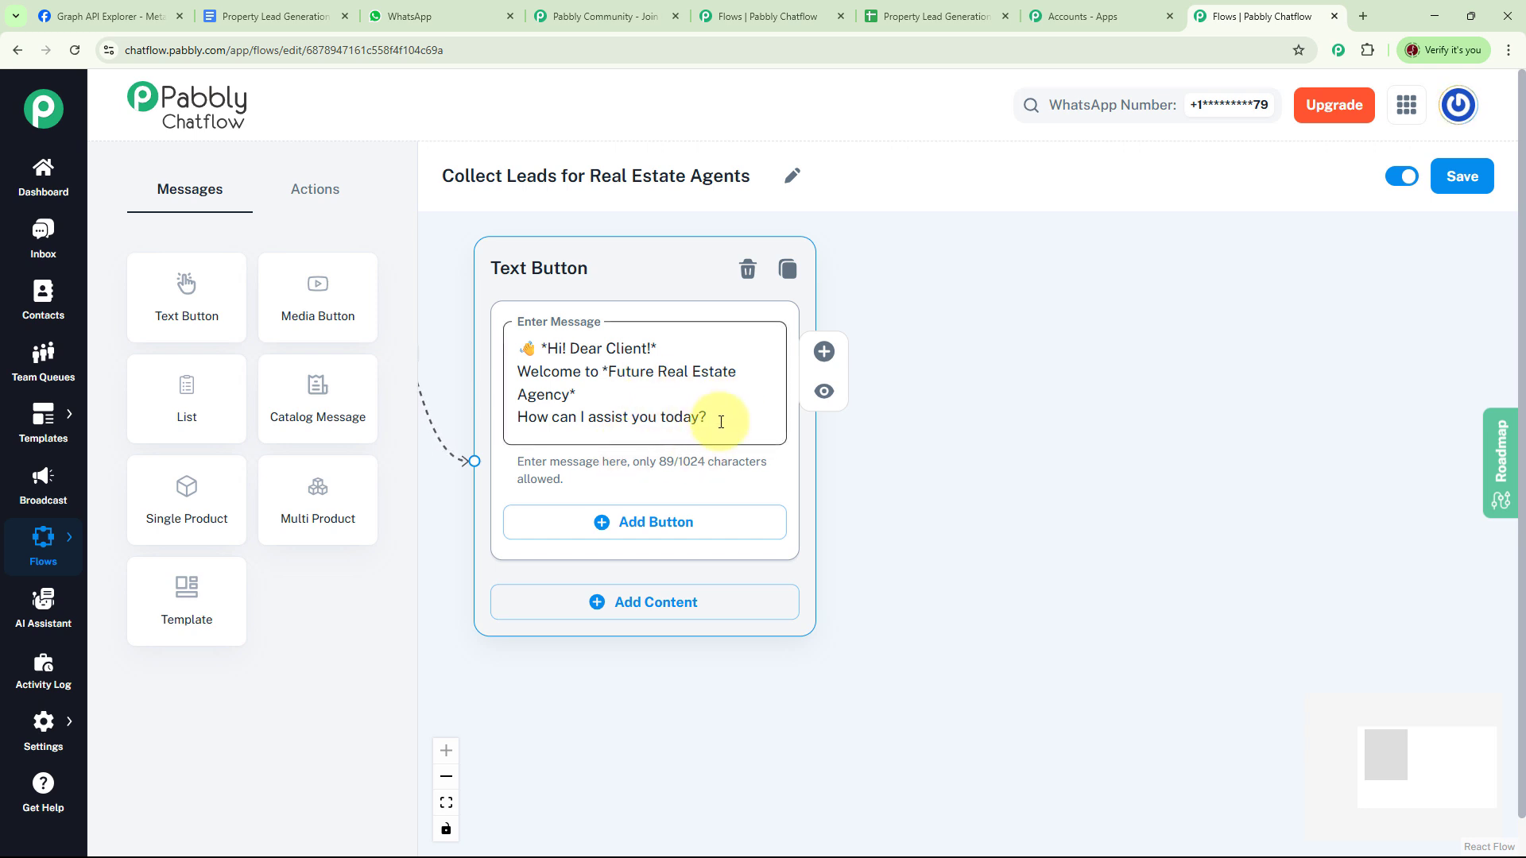
{"action": "left_click", "coordinate": [645, 522]}
{"action": "left_click", "coordinate": [622, 656]}
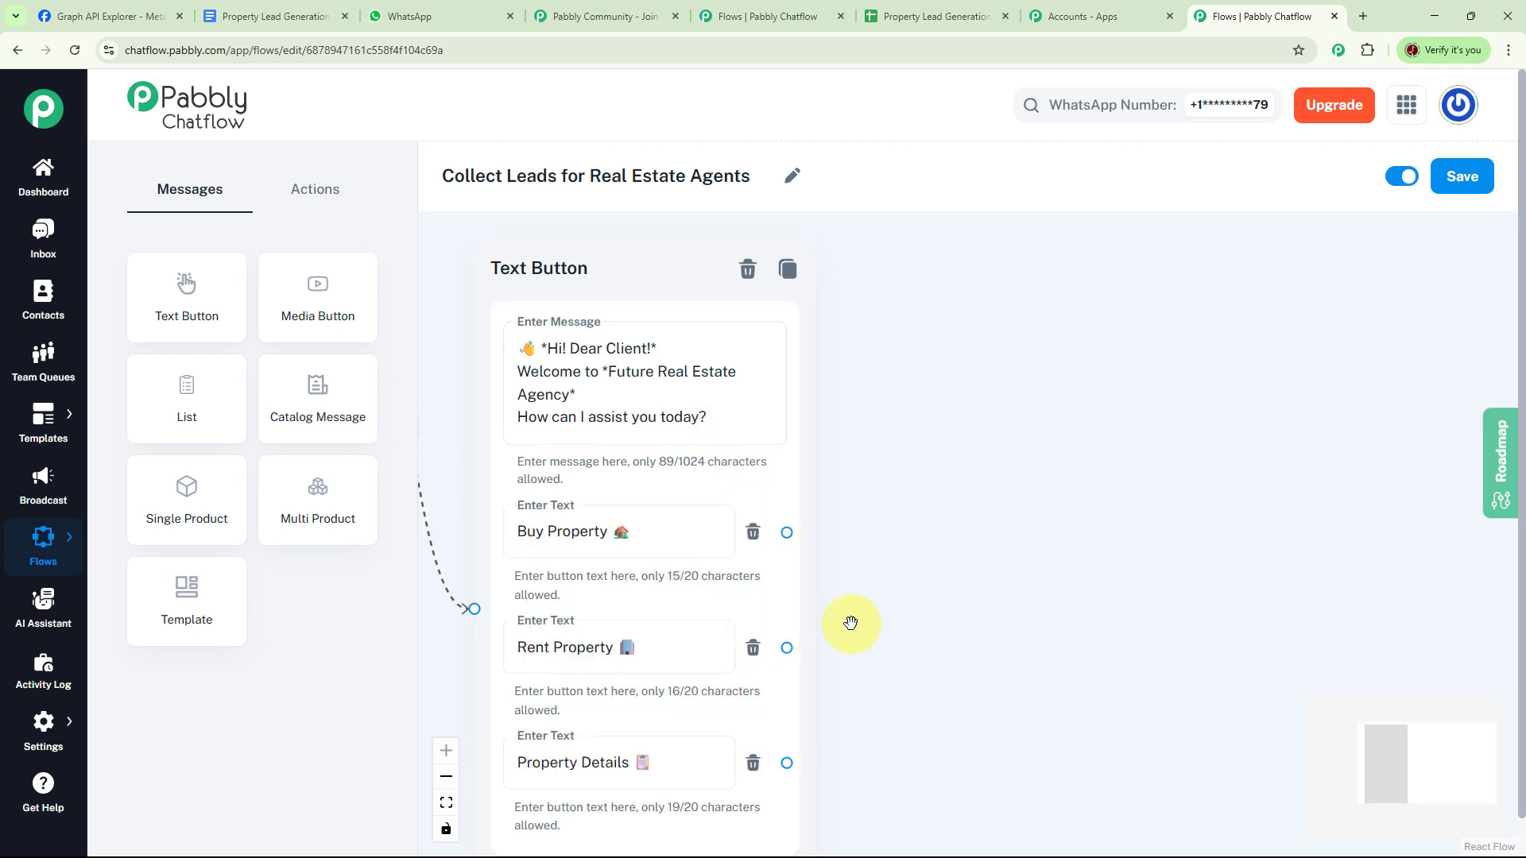
{"action": "left_click", "coordinate": [651, 530]}
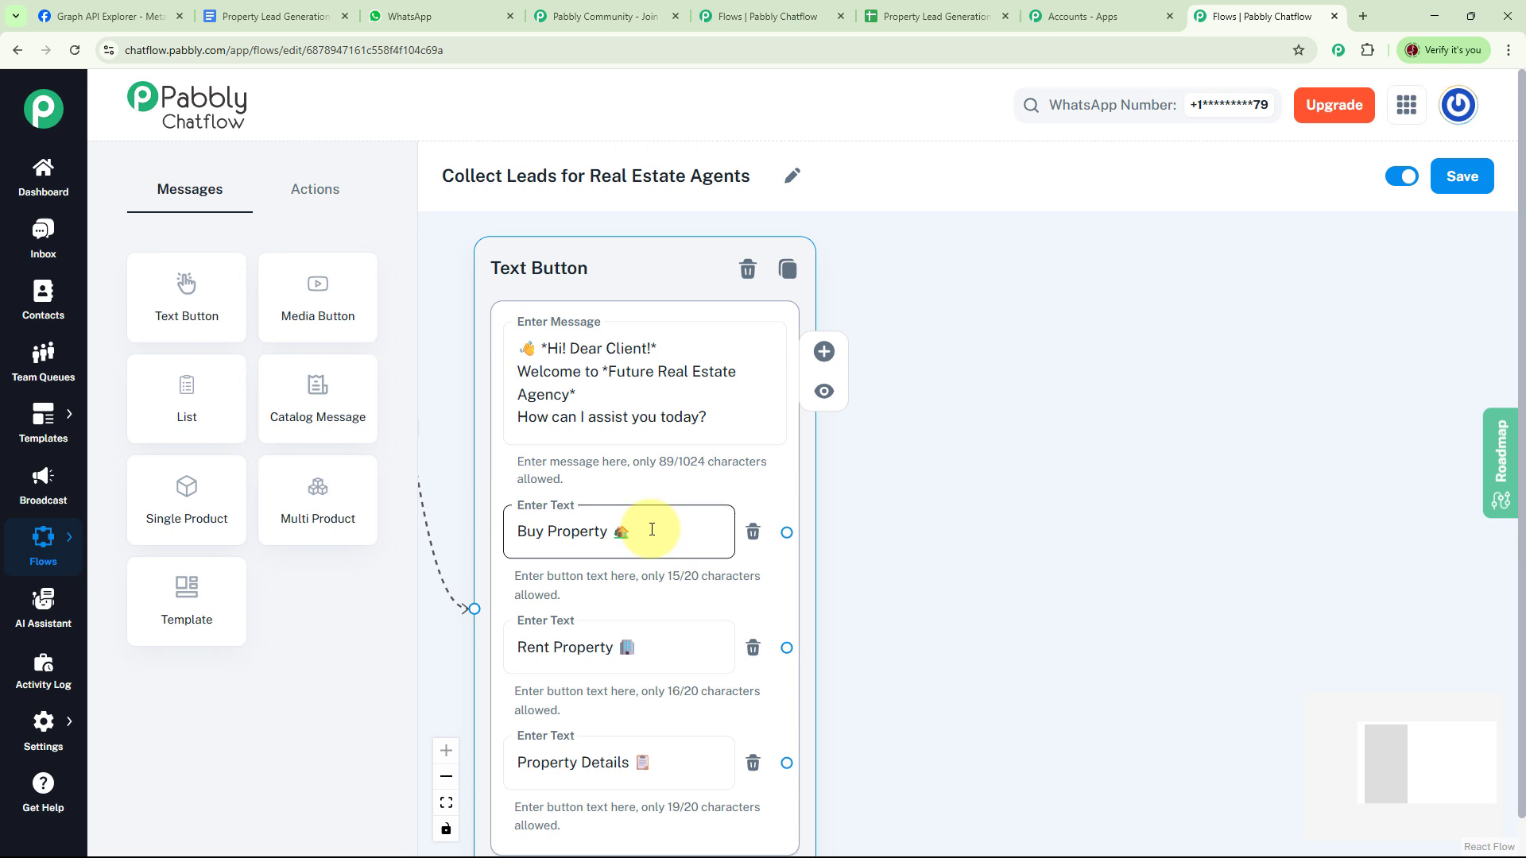
{"action": "left_click", "coordinate": [690, 658]}
{"action": "left_click", "coordinate": [712, 757]}
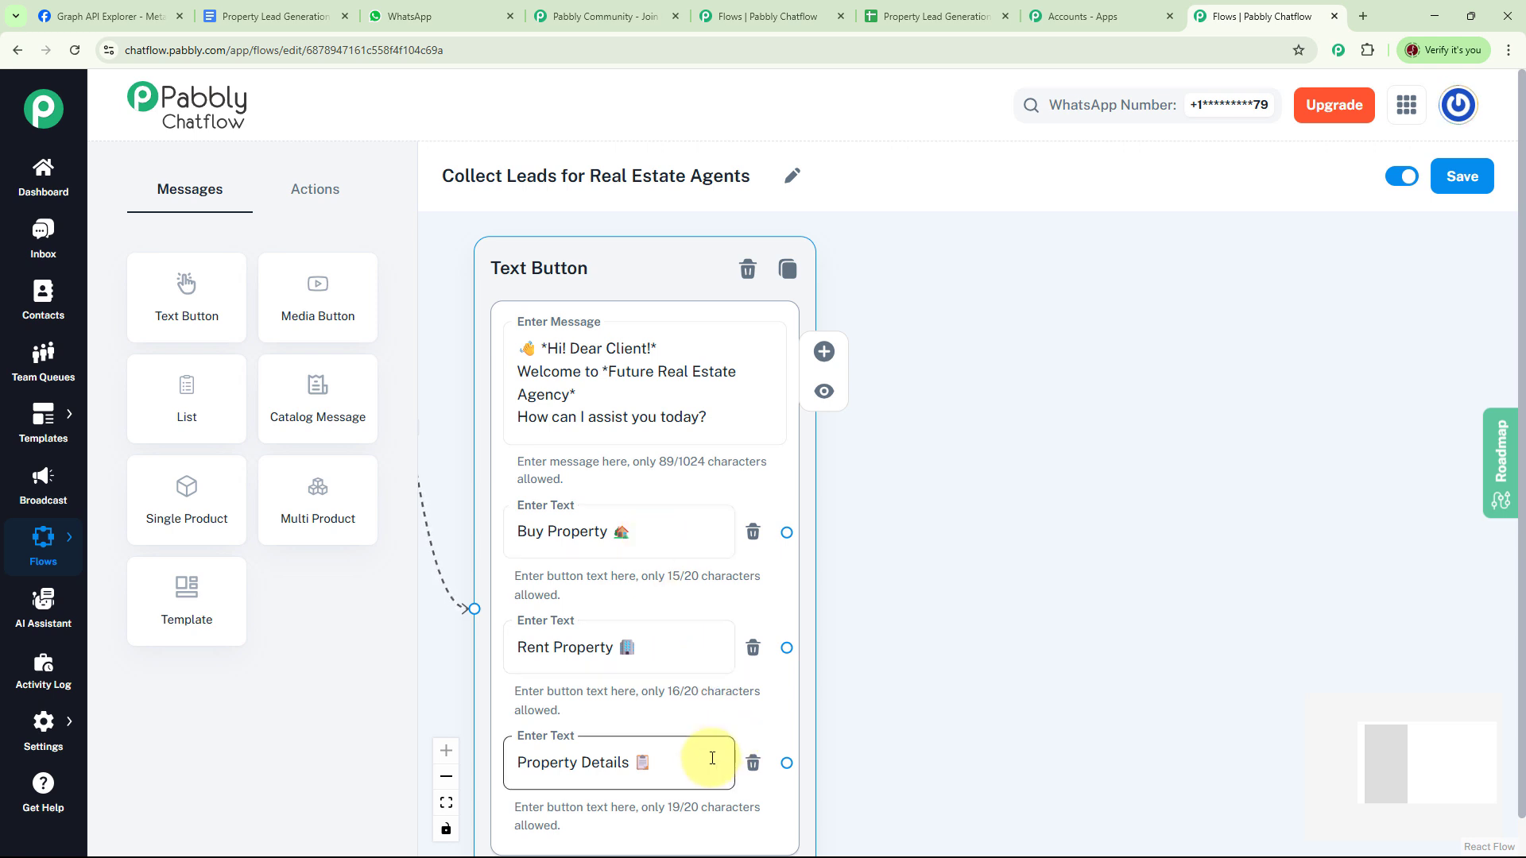
{"action": "left_click", "coordinate": [645, 534]}
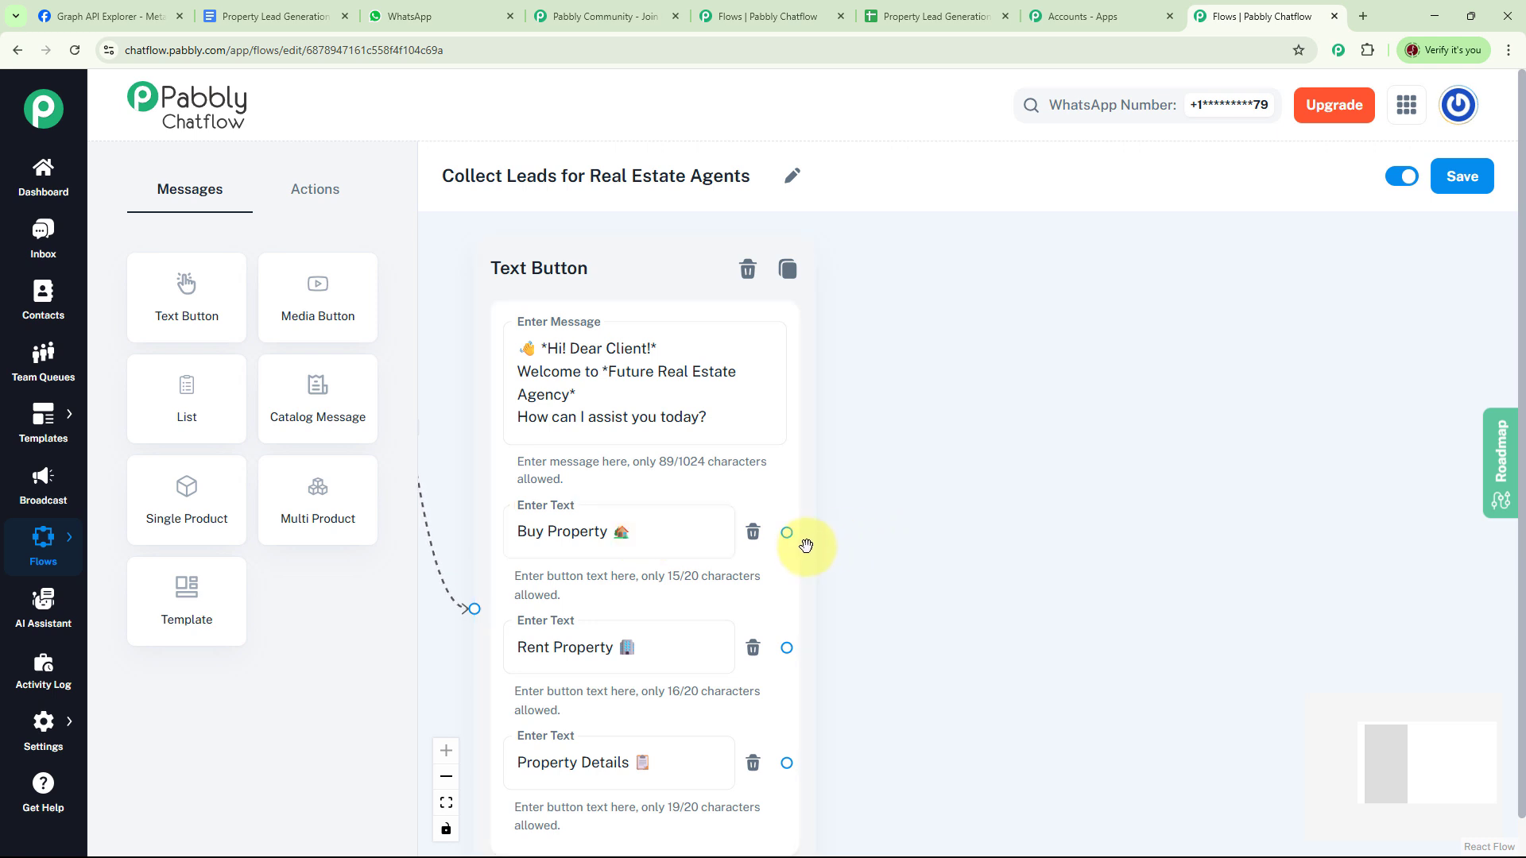
{"action": "left_click_drag", "start_coordinate": [789, 532], "coordinate": [964, 300]}
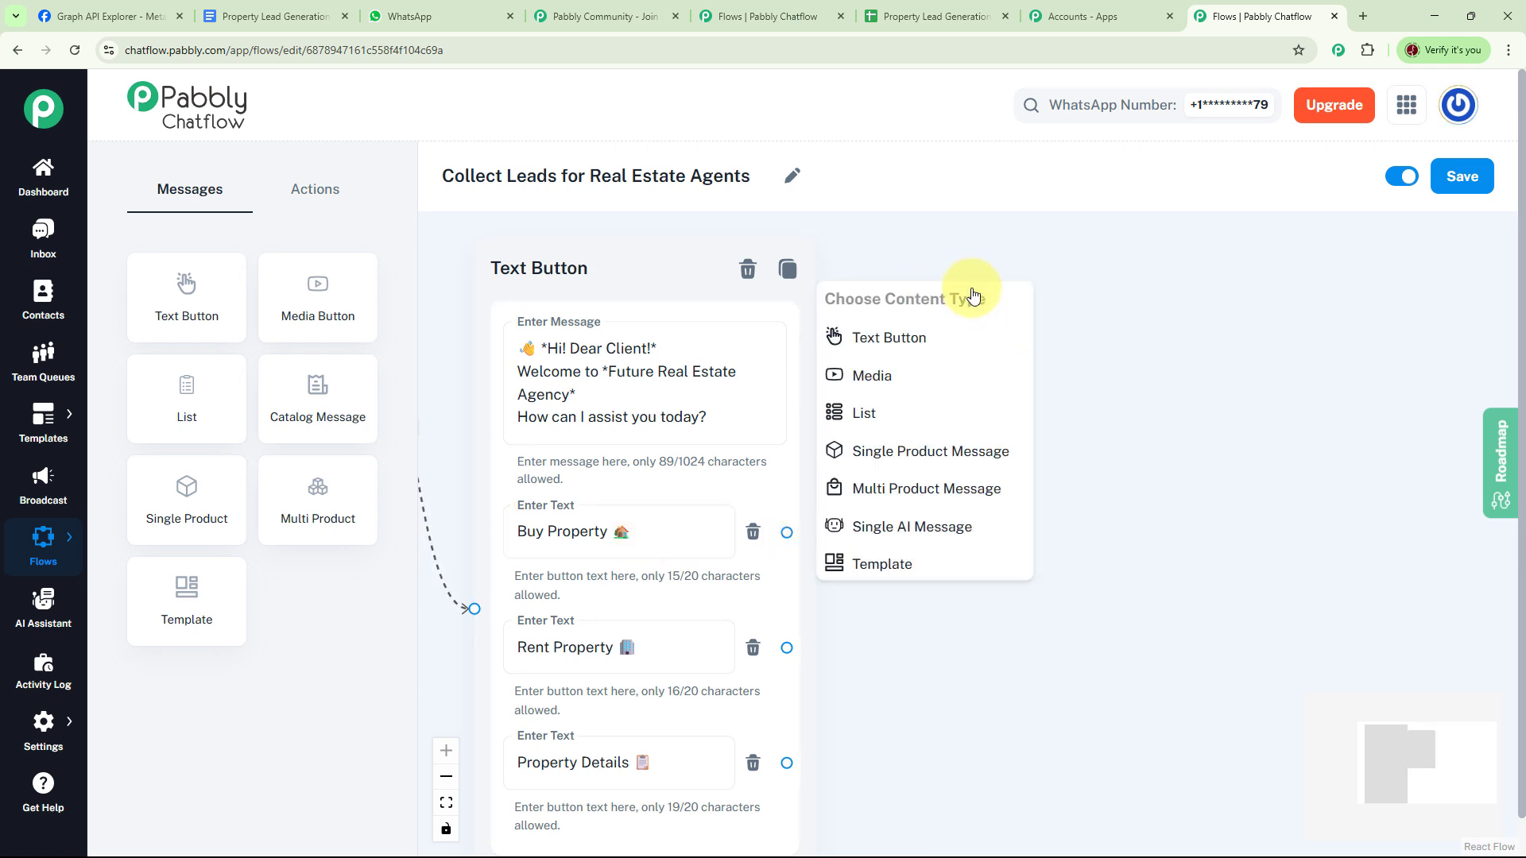
- Attach a Text Button details-request message with Submit Details and Go Back buttons to Buy Property
{"action": "left_click", "coordinate": [890, 336]}
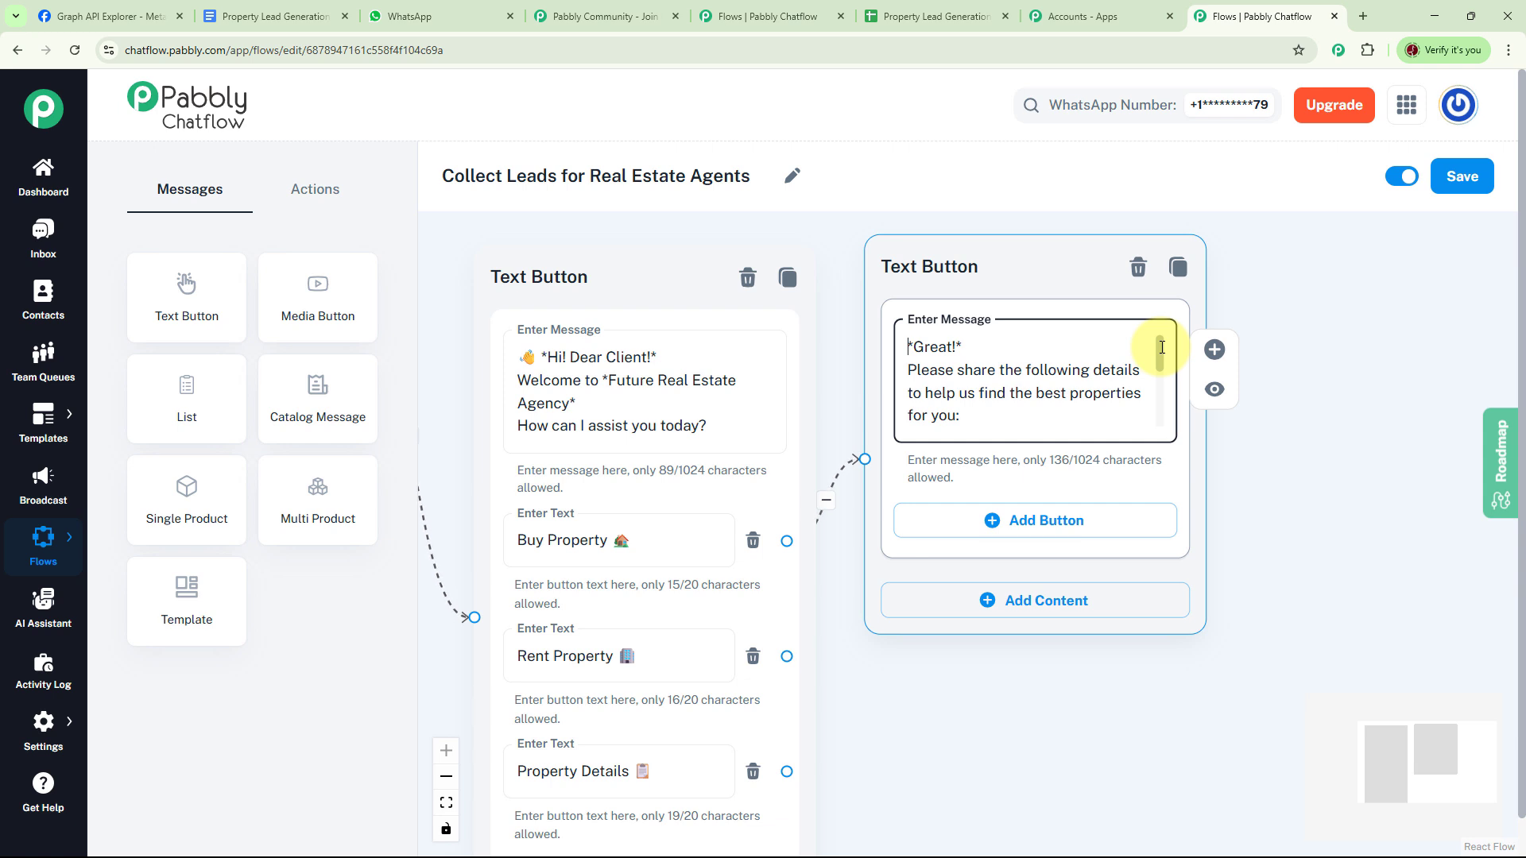
{"action": "left_click_drag", "start_coordinate": [1162, 347], "coordinate": [1158, 416]}
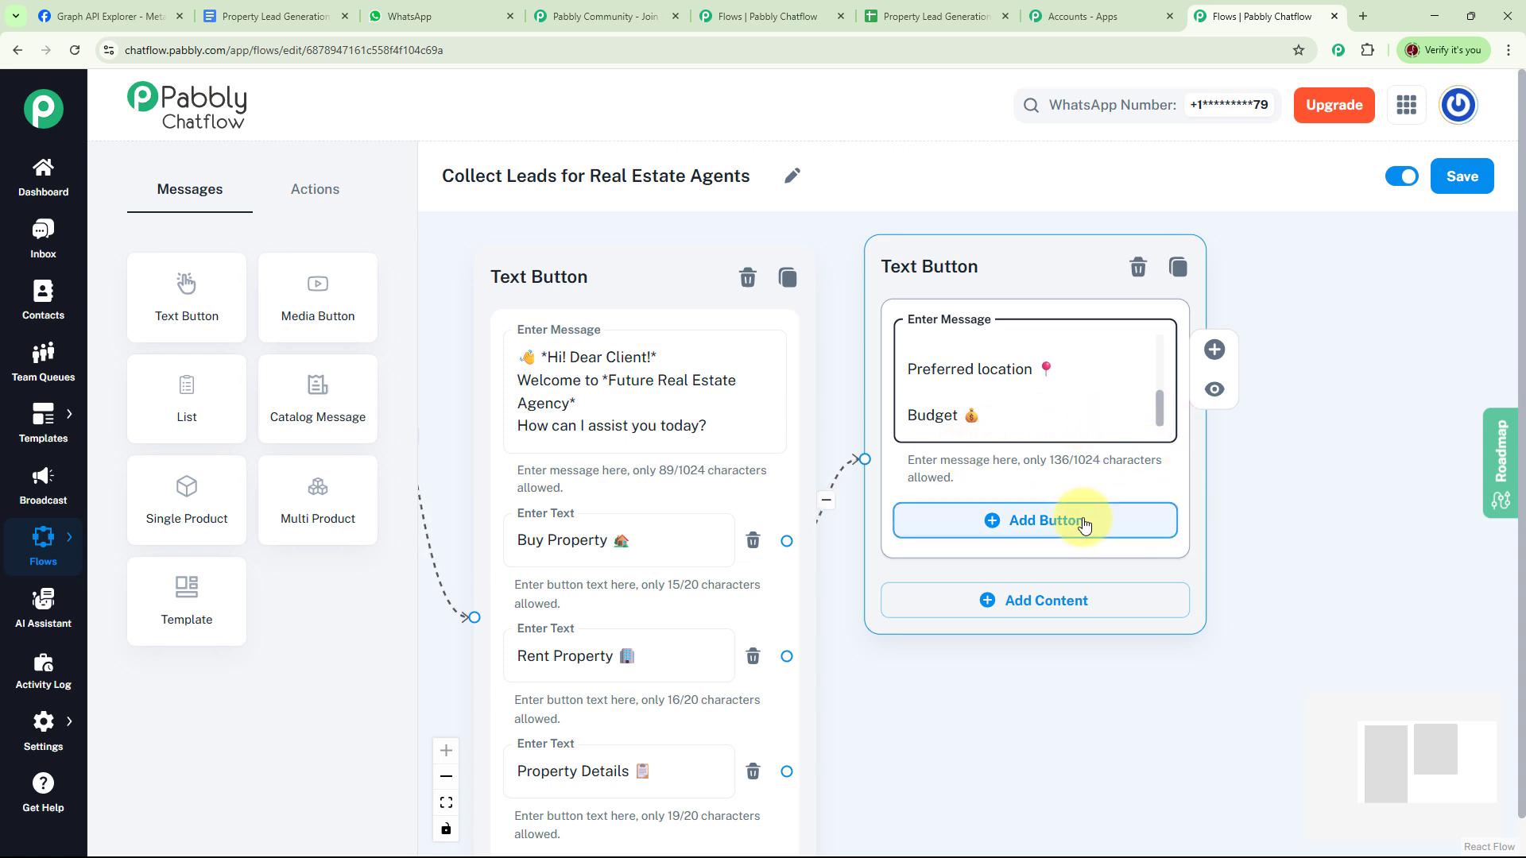
{"action": "left_click", "coordinate": [1009, 521]}
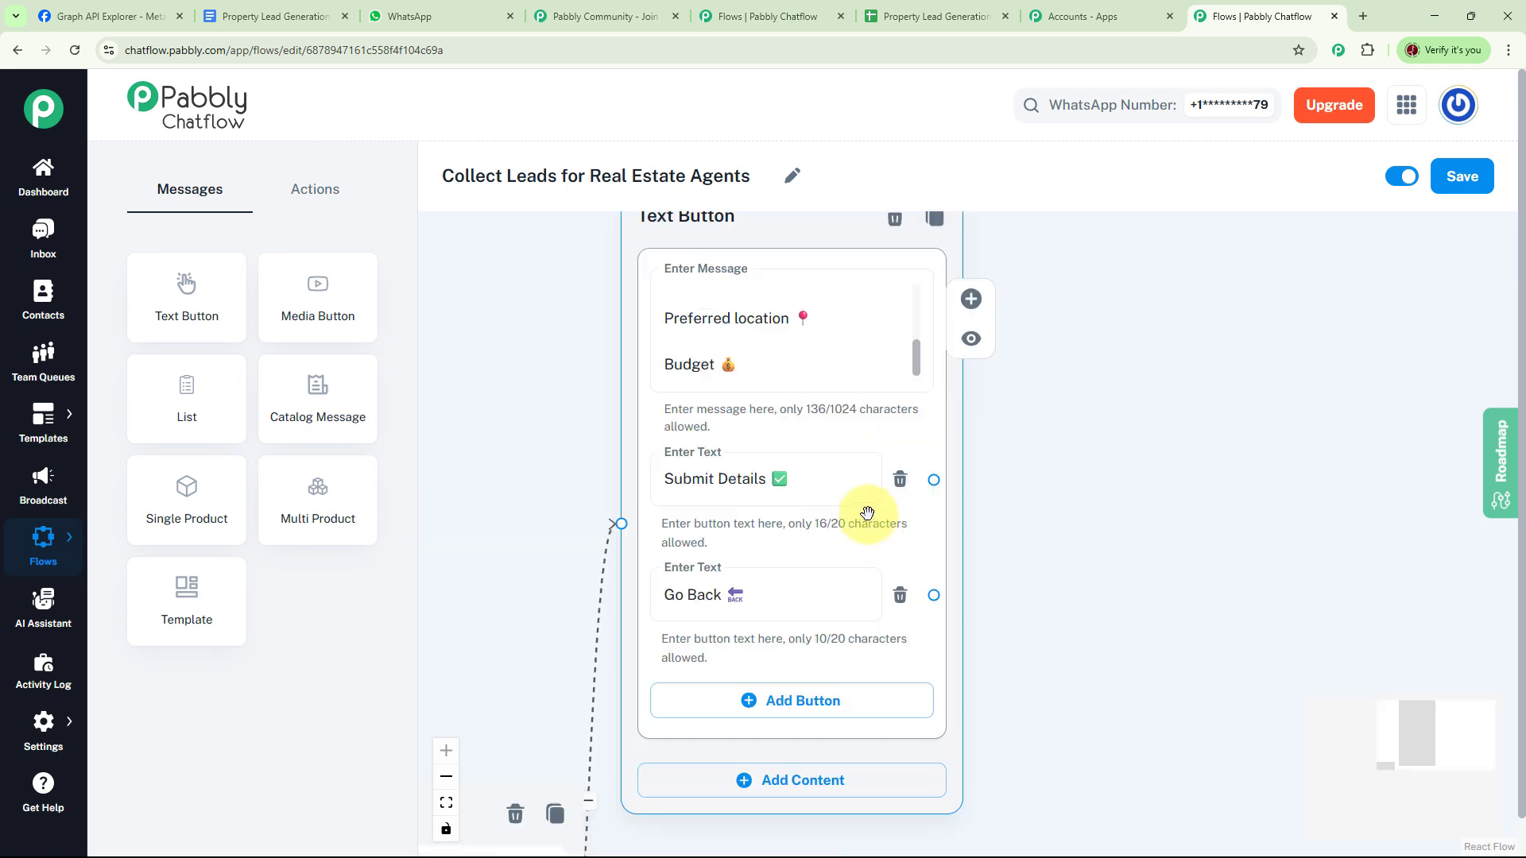
{"action": "left_click", "coordinate": [816, 479]}
{"action": "left_click", "coordinate": [807, 599]}
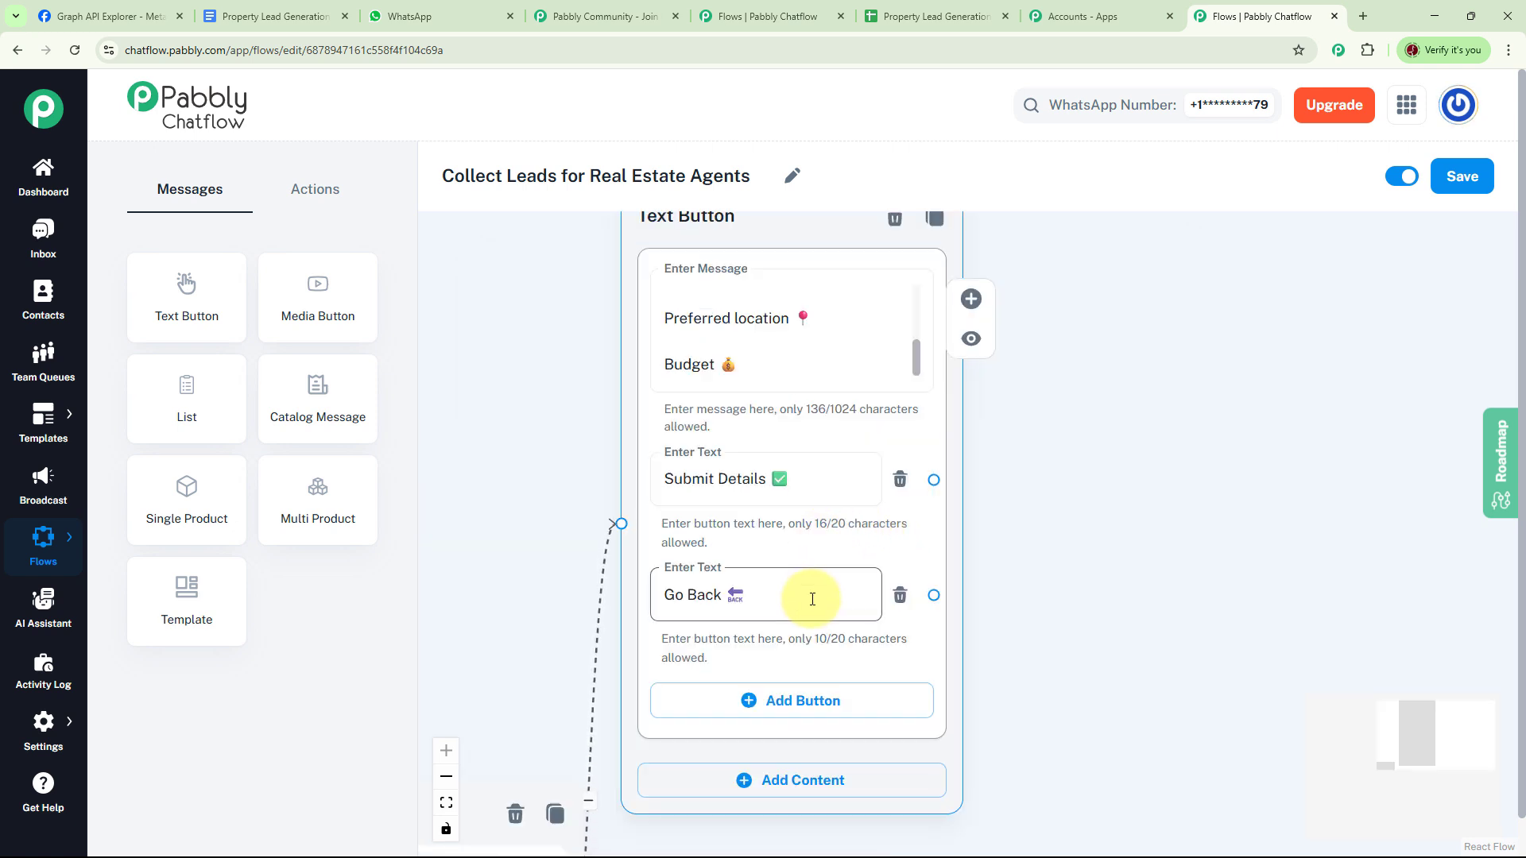
{"action": "left_click", "coordinate": [1066, 664]}
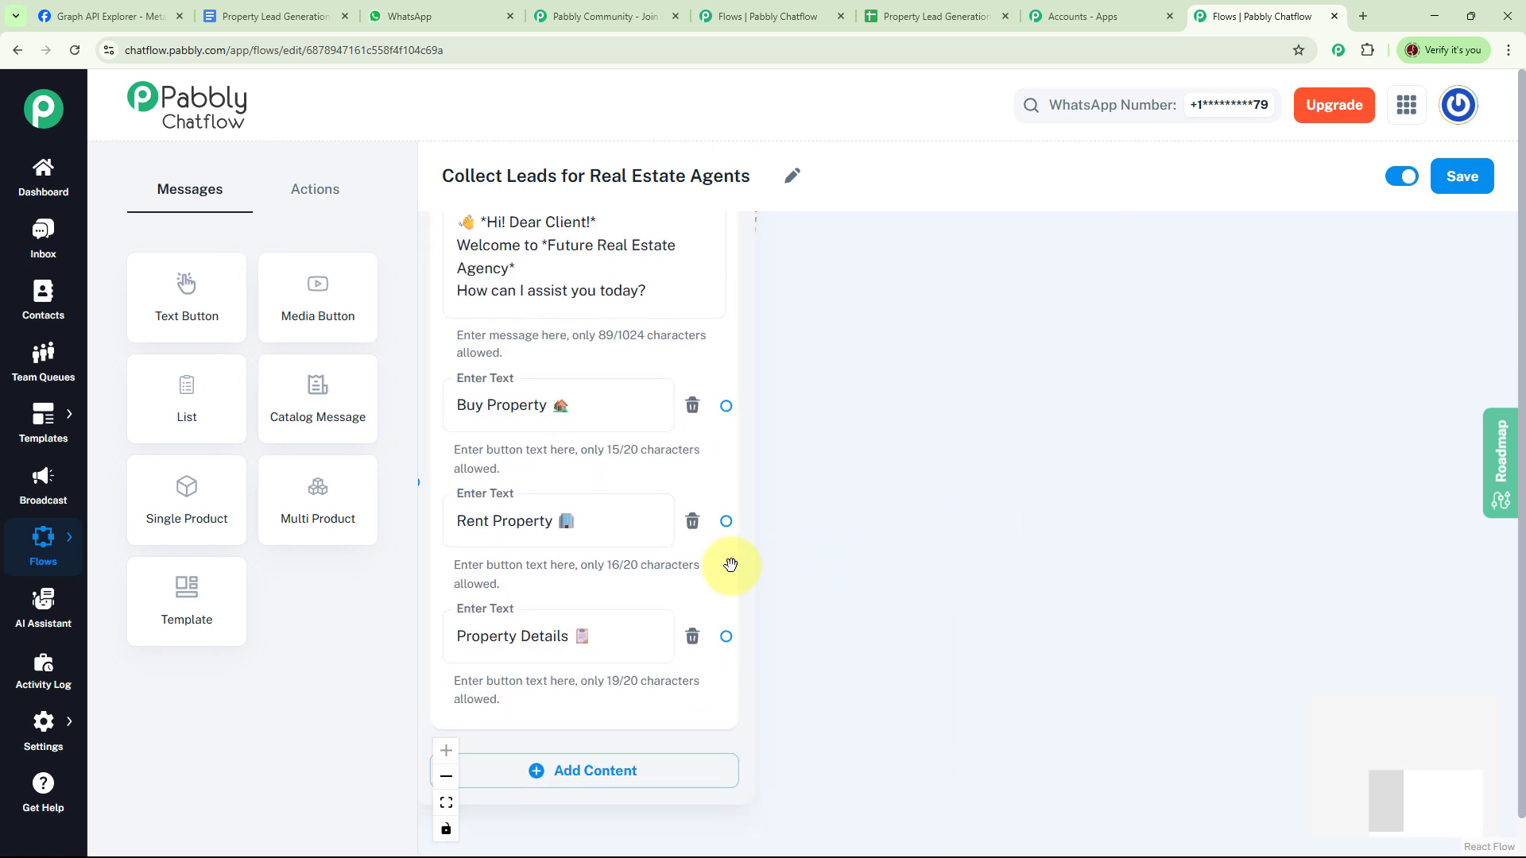
- Link a new Text Button message from the greeting's Rent Property option
{"action": "left_click", "coordinate": [565, 545]}
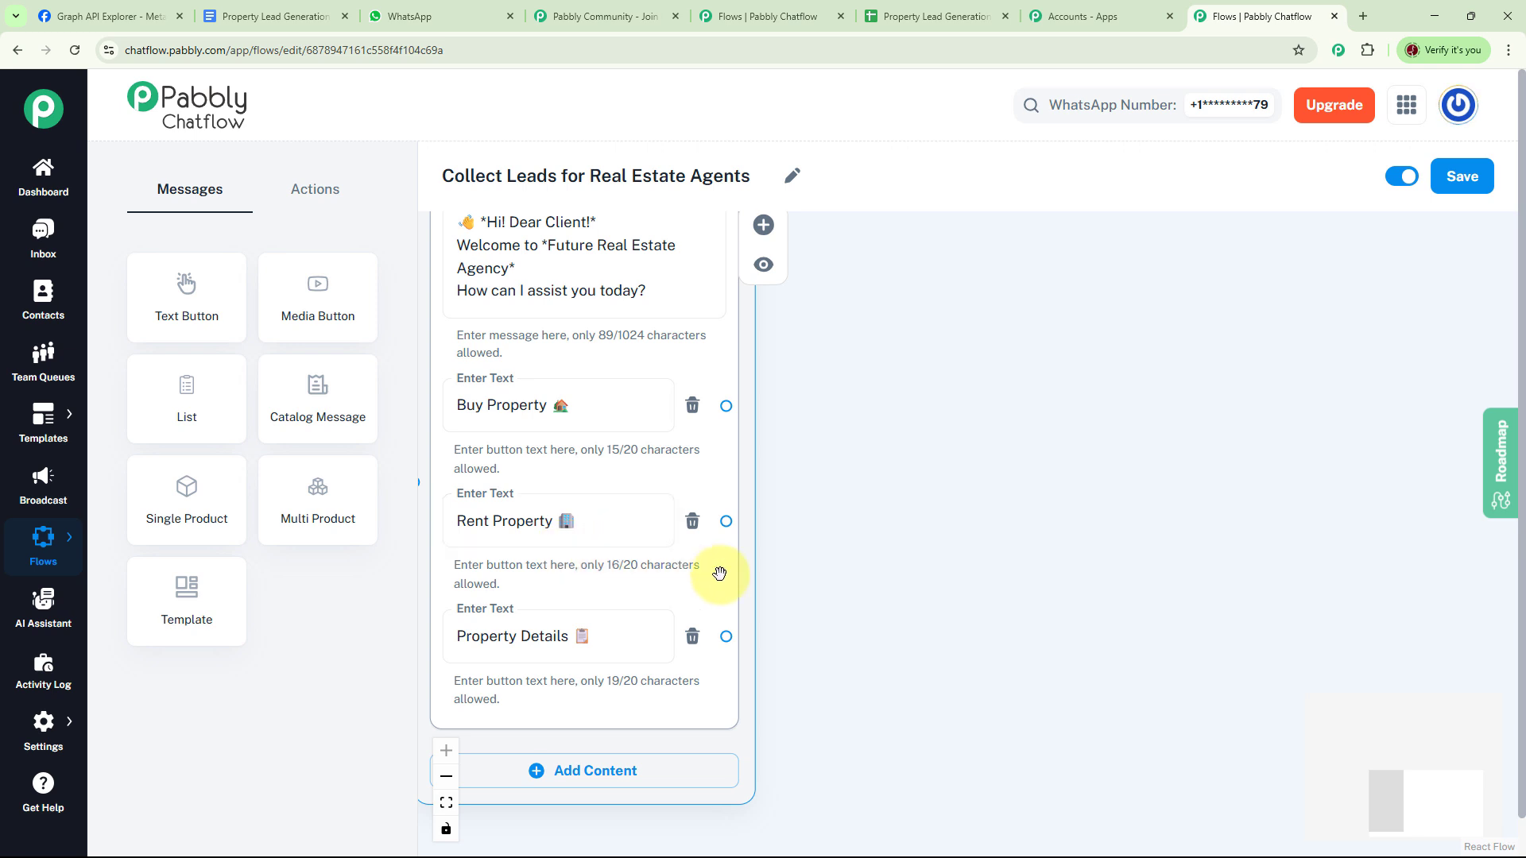
{"action": "left_click_drag", "start_coordinate": [730, 521], "coordinate": [946, 271]}
{"action": "left_click", "coordinate": [916, 313]}
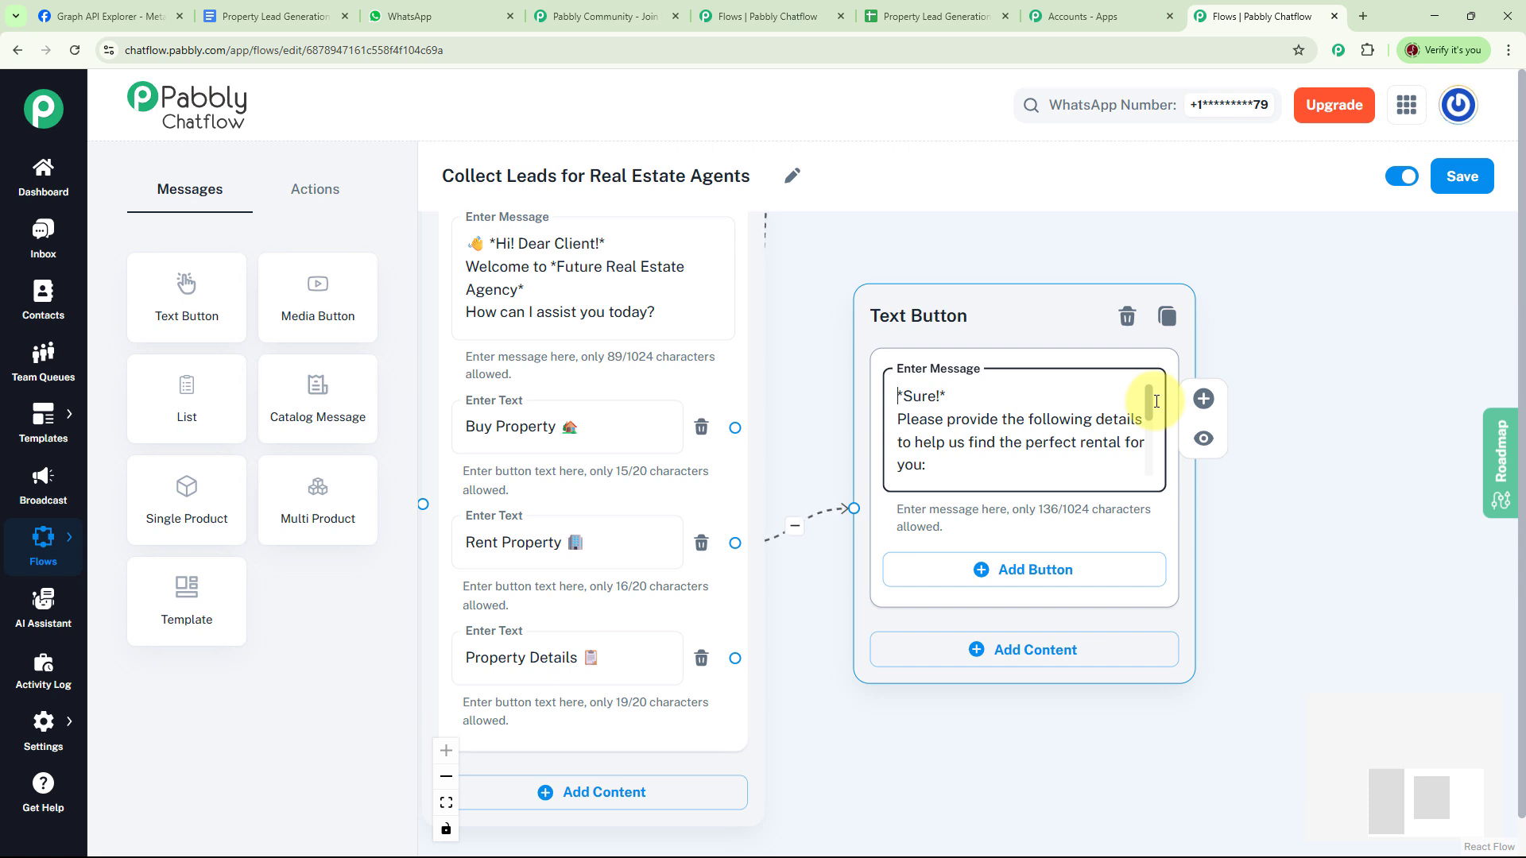
- Add Submit Details and Go Back buttons, then link Property Details to a property-name message with Submit Query and Go Back
{"action": "left_click_drag", "start_coordinate": [1156, 402], "coordinate": [1157, 501]}
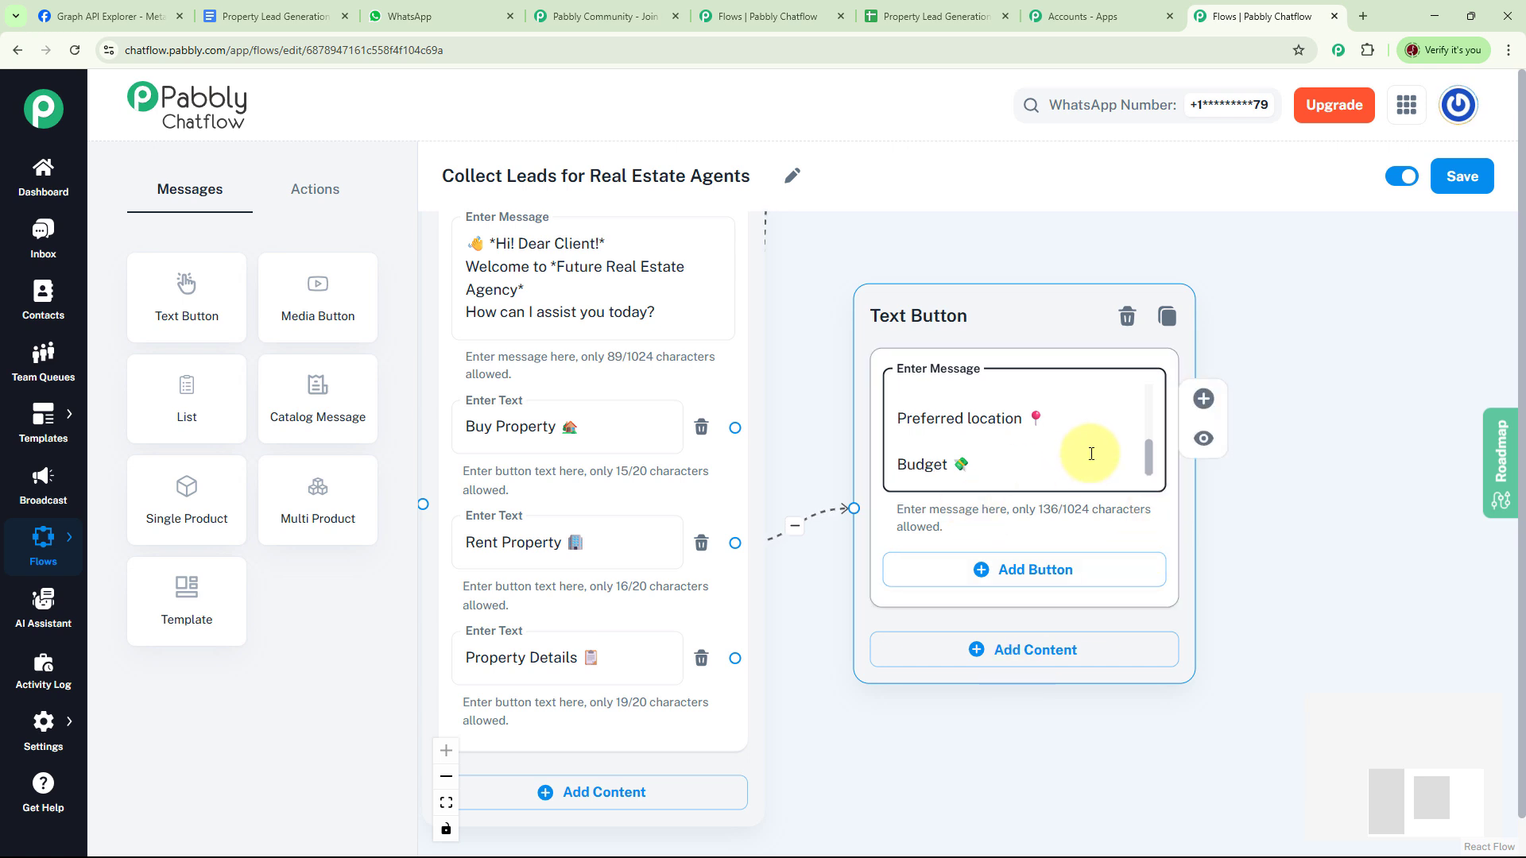
{"action": "left_click", "coordinate": [1040, 579]}
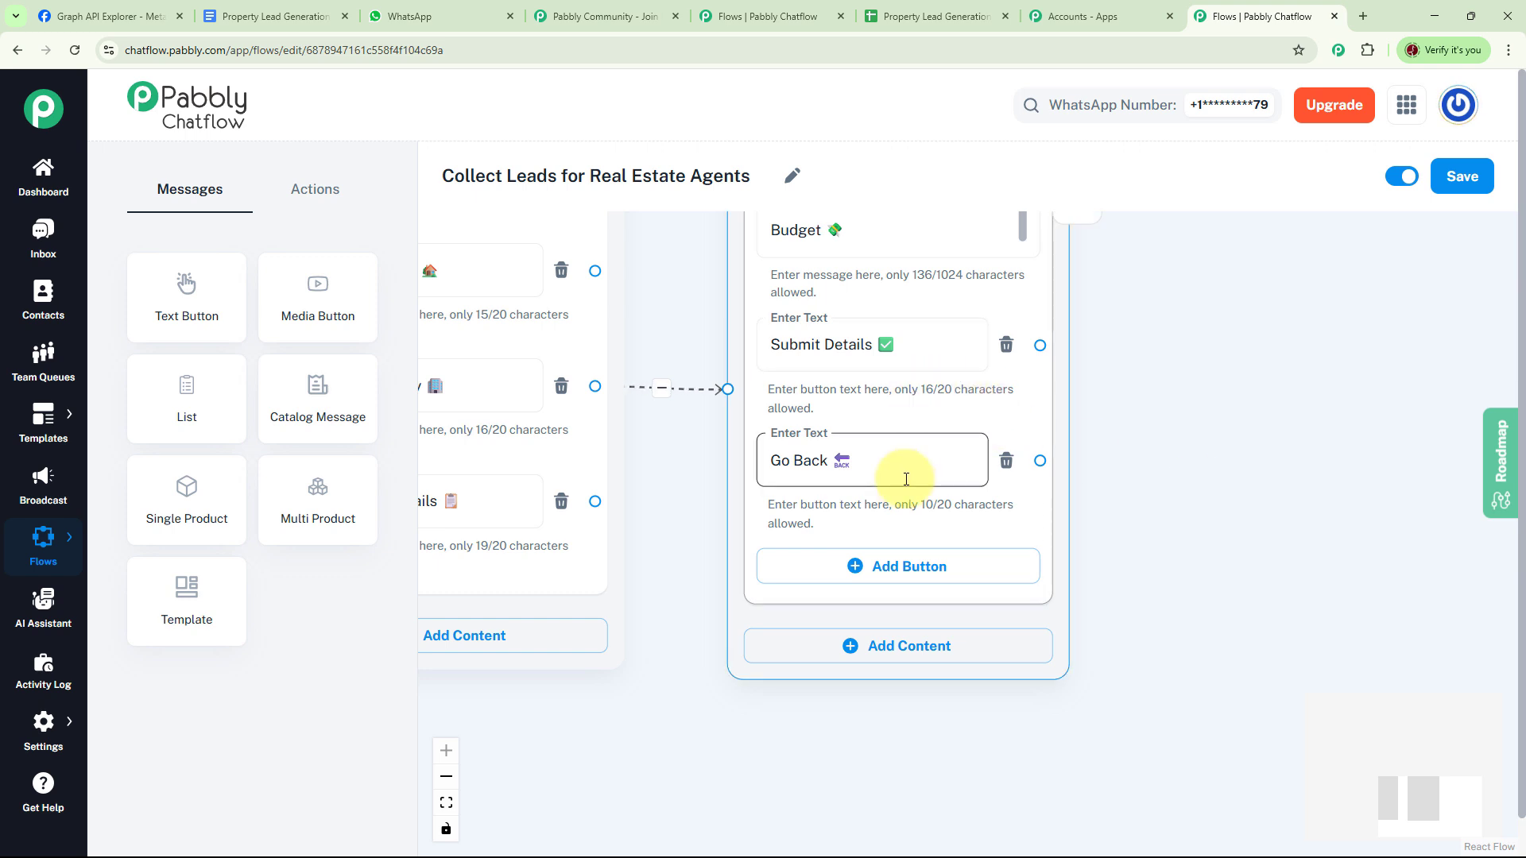
{"action": "left_click_drag", "start_coordinate": [691, 647], "coordinate": [818, 572]}
{"action": "left_click", "coordinate": [756, 446]}
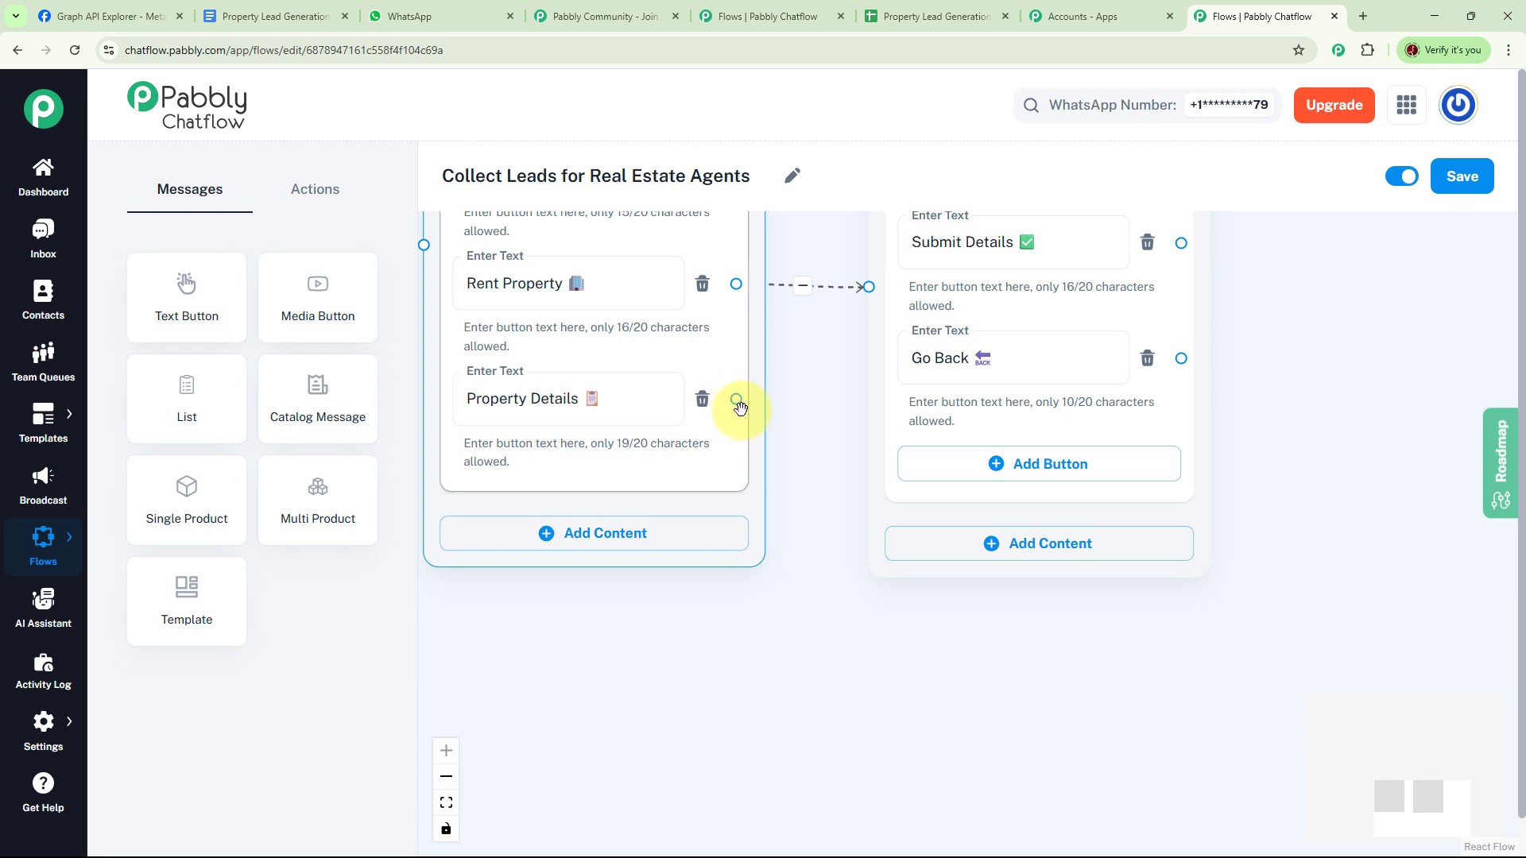
{"action": "left_click_drag", "start_coordinate": [736, 400], "coordinate": [944, 693]}
{"action": "left_click_drag", "start_coordinate": [1172, 692], "coordinate": [1168, 586]}
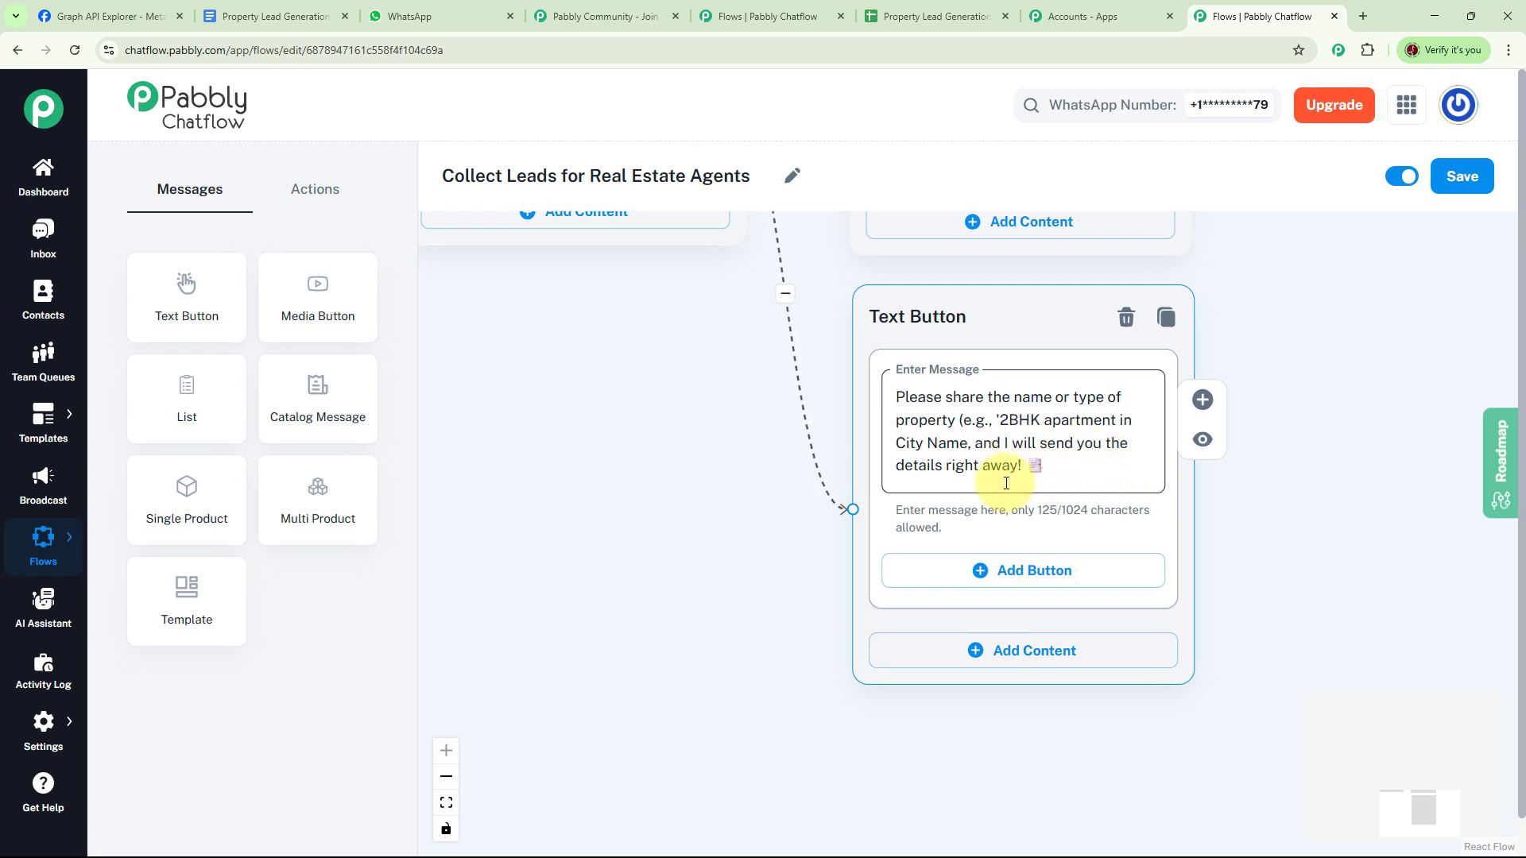
{"action": "left_click", "coordinate": [989, 575]}
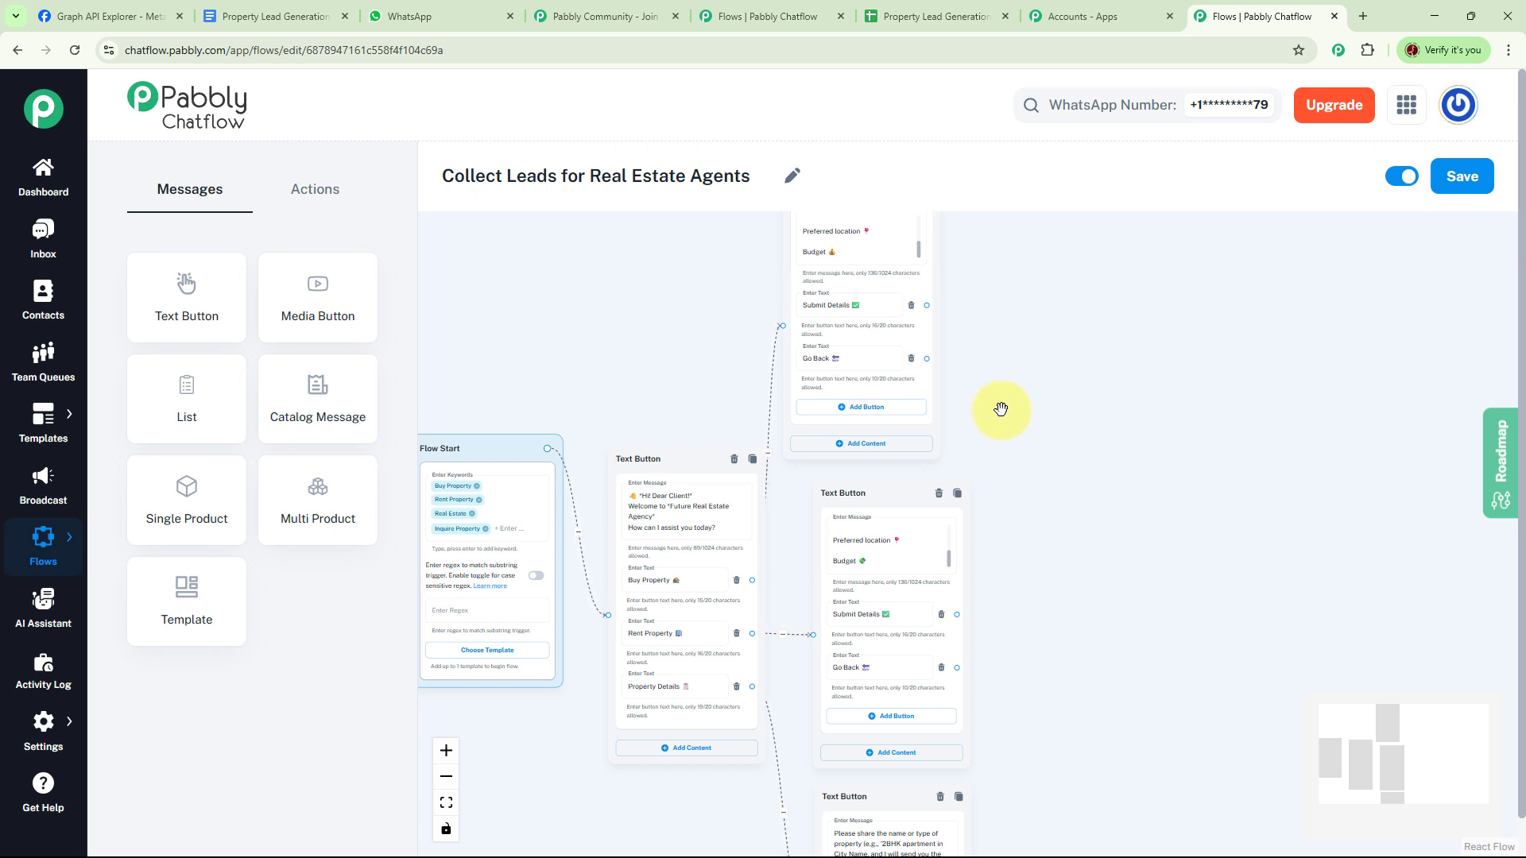
- Connect each Go Back button to the welcome message node's input handle
{"action": "left_click_drag", "start_coordinate": [926, 361], "coordinate": [604, 617]}
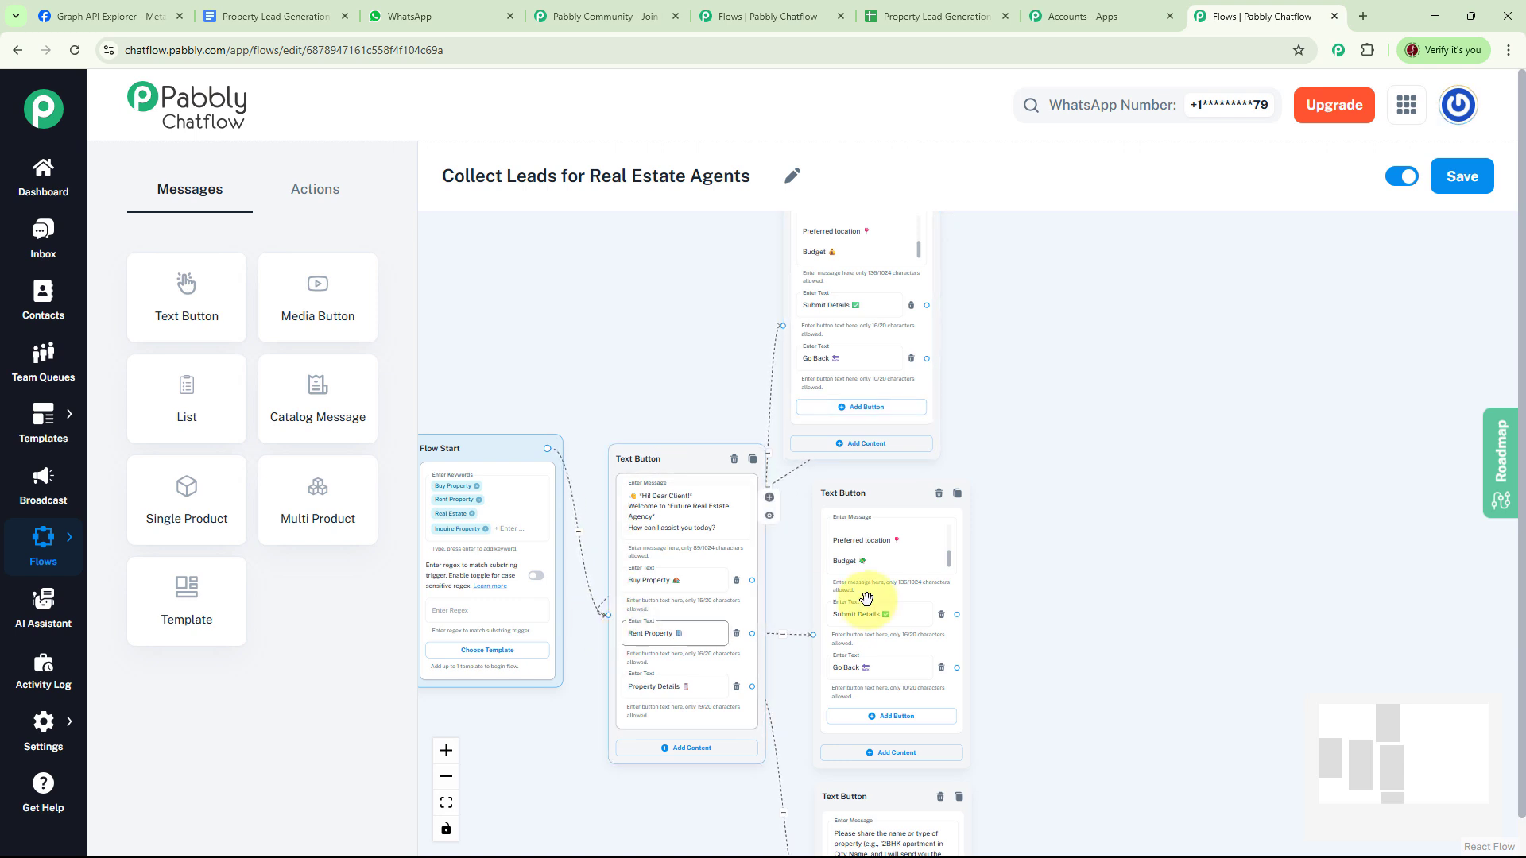
{"action": "scroll", "coordinate": [1057, 628], "scroll_direction": "down", "scroll_amount": 3}
{"action": "left_click_drag", "start_coordinate": [959, 472], "coordinate": [607, 419]}
{"action": "scroll", "coordinate": [1059, 545], "scroll_direction": "down", "scroll_amount": 2}
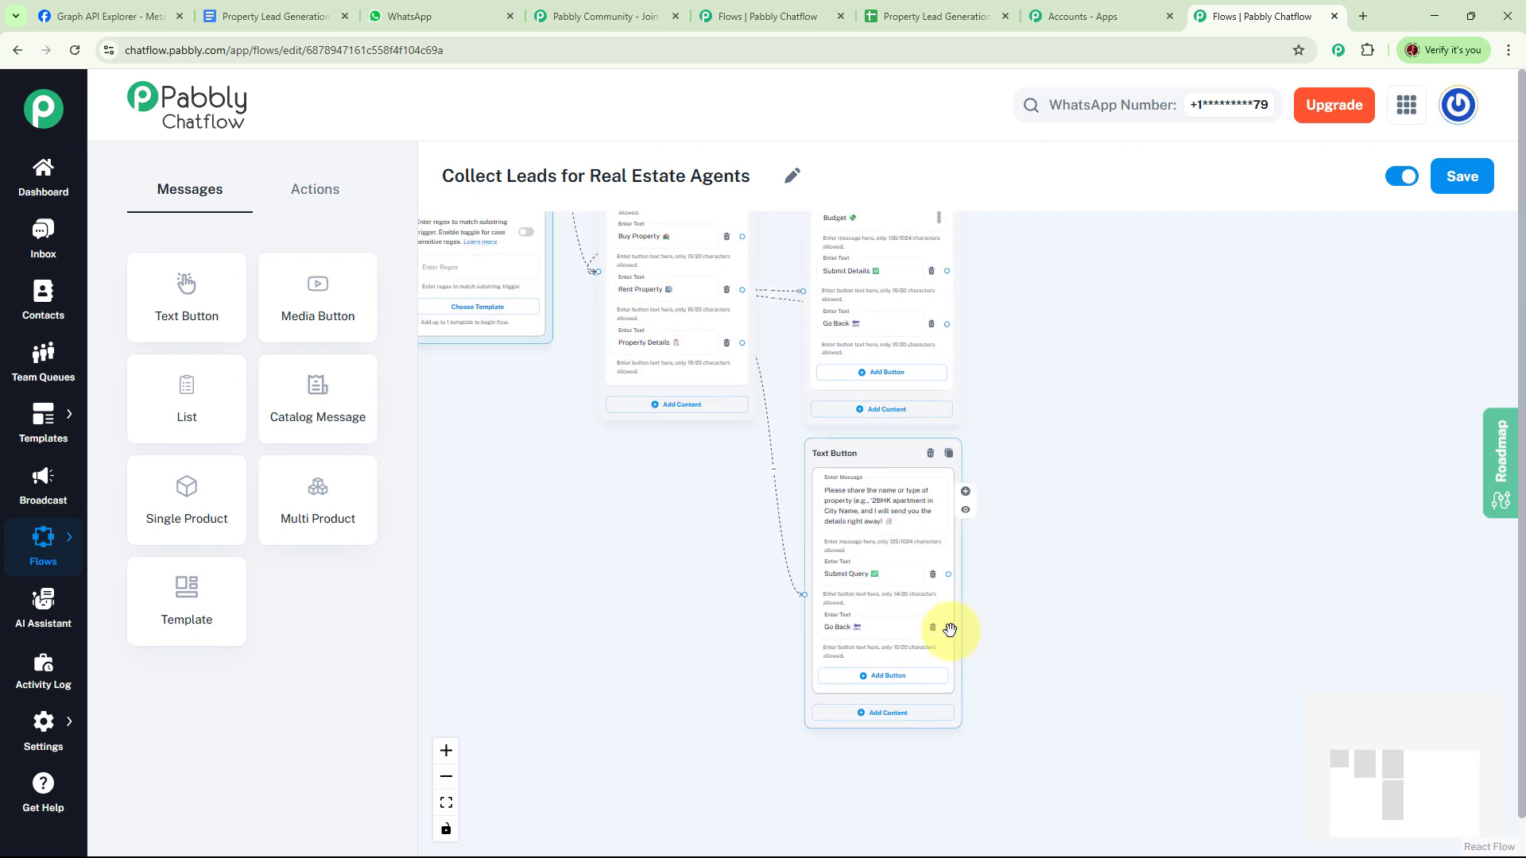
{"action": "left_click_drag", "start_coordinate": [949, 628], "coordinate": [841, 647]}
{"action": "left_click_drag", "start_coordinate": [841, 647], "coordinate": [598, 271]}
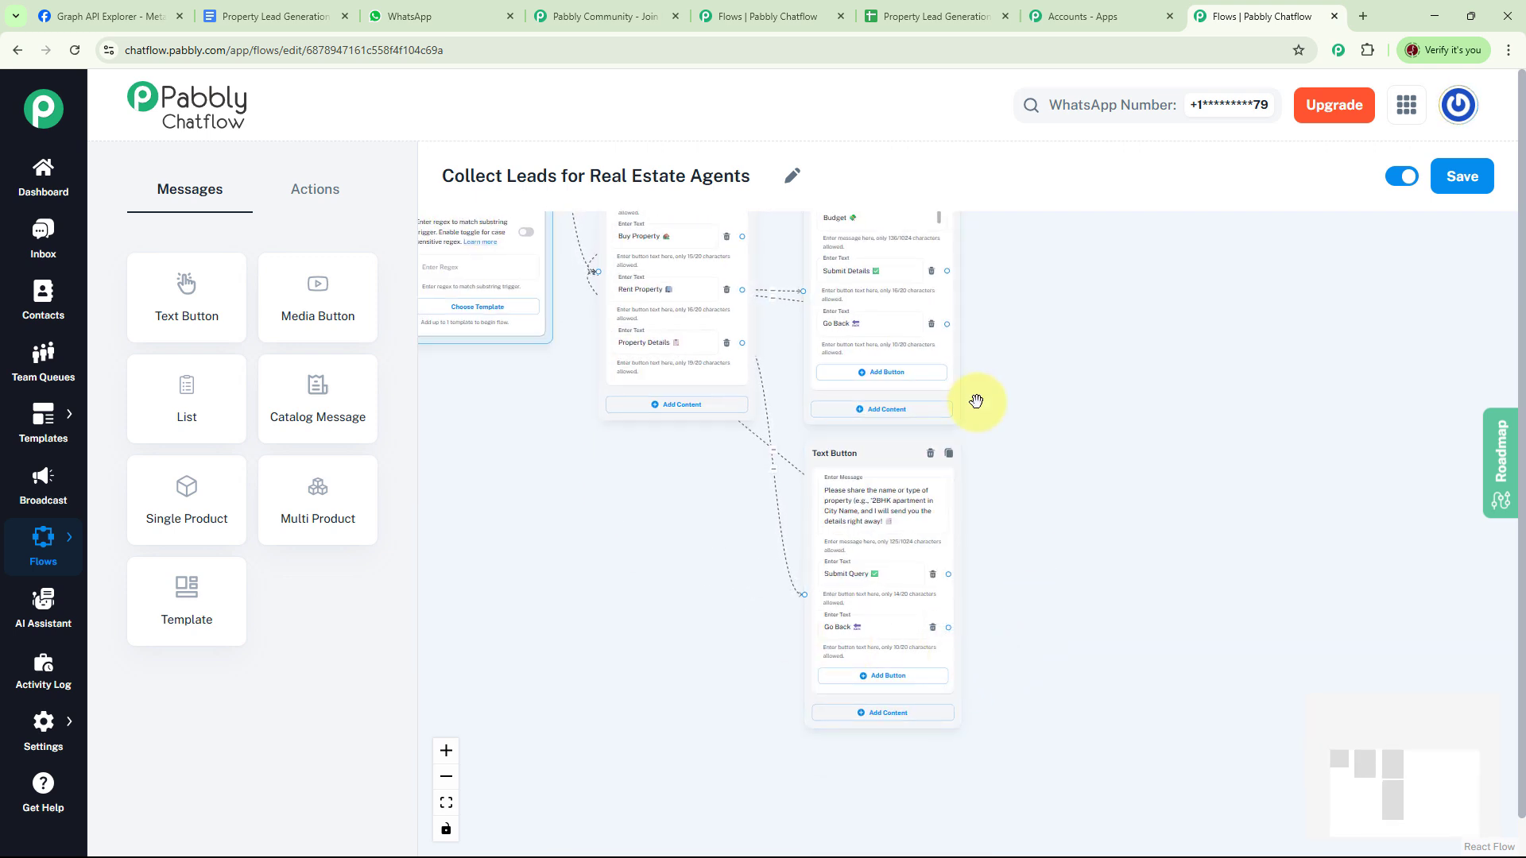
{"action": "left_click_drag", "start_coordinate": [992, 402], "coordinate": [1053, 651]}
{"action": "scroll", "coordinate": [1094, 538], "scroll_direction": "up", "scroll_amount": 3}
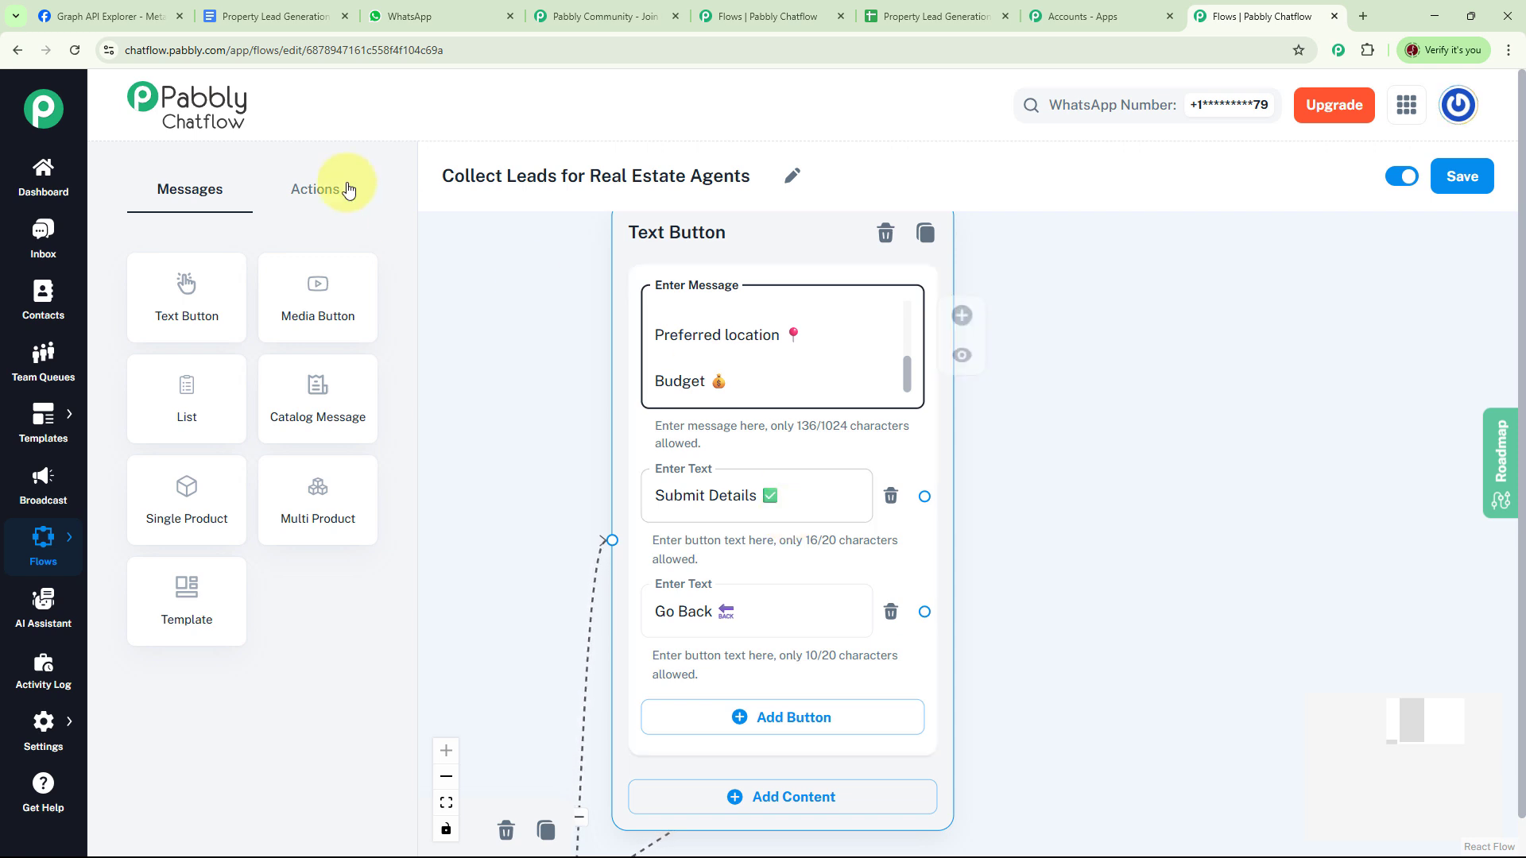
- Add an Ask Question node and connect Submit Details and Submit Query to it
{"action": "left_click", "coordinate": [310, 189]}
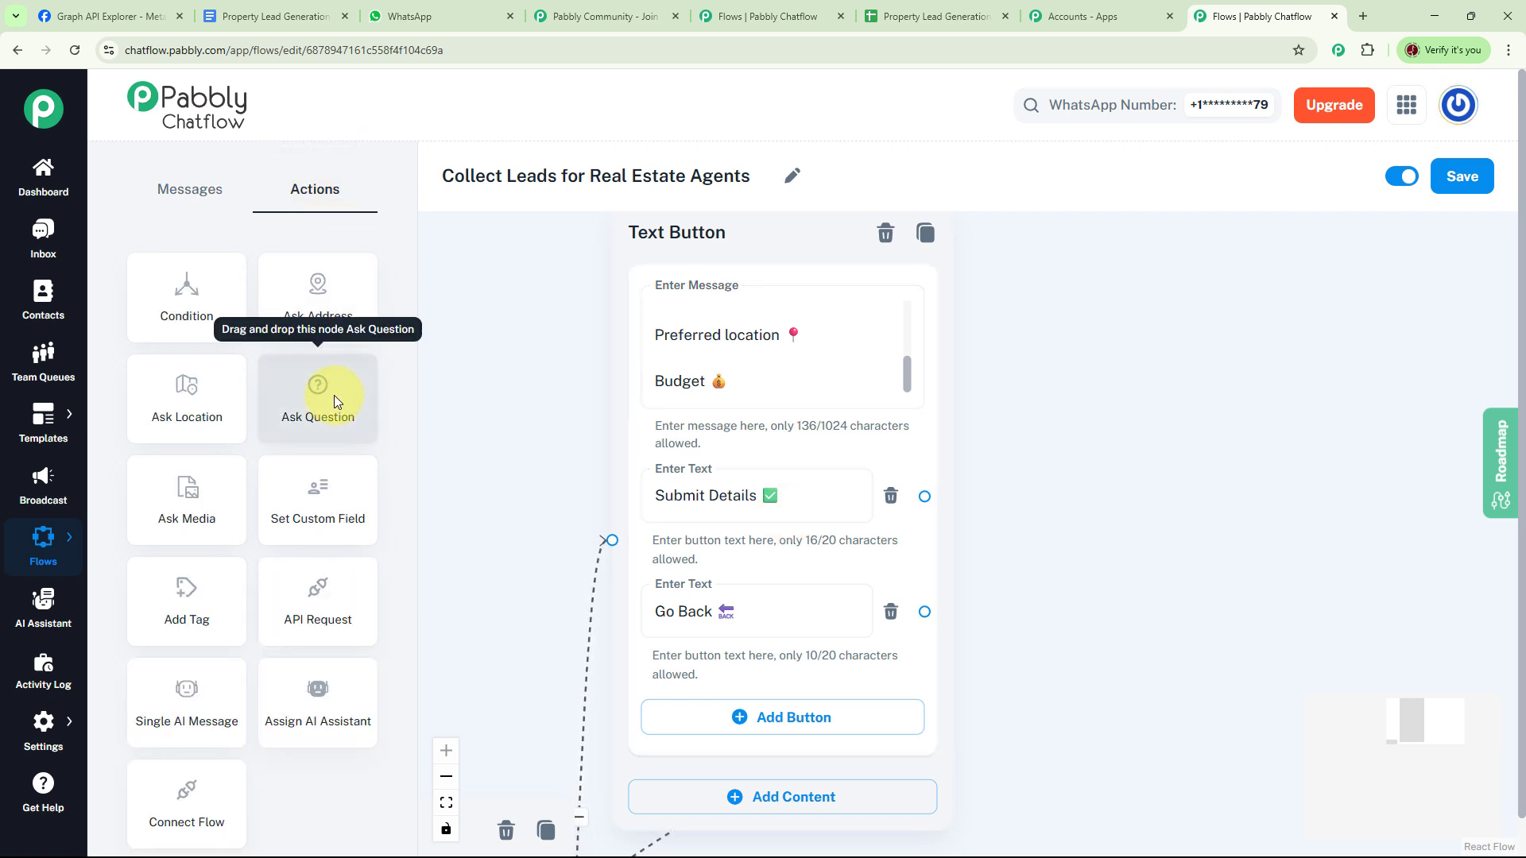
{"action": "left_click_drag", "start_coordinate": [334, 395], "coordinate": [1191, 275]}
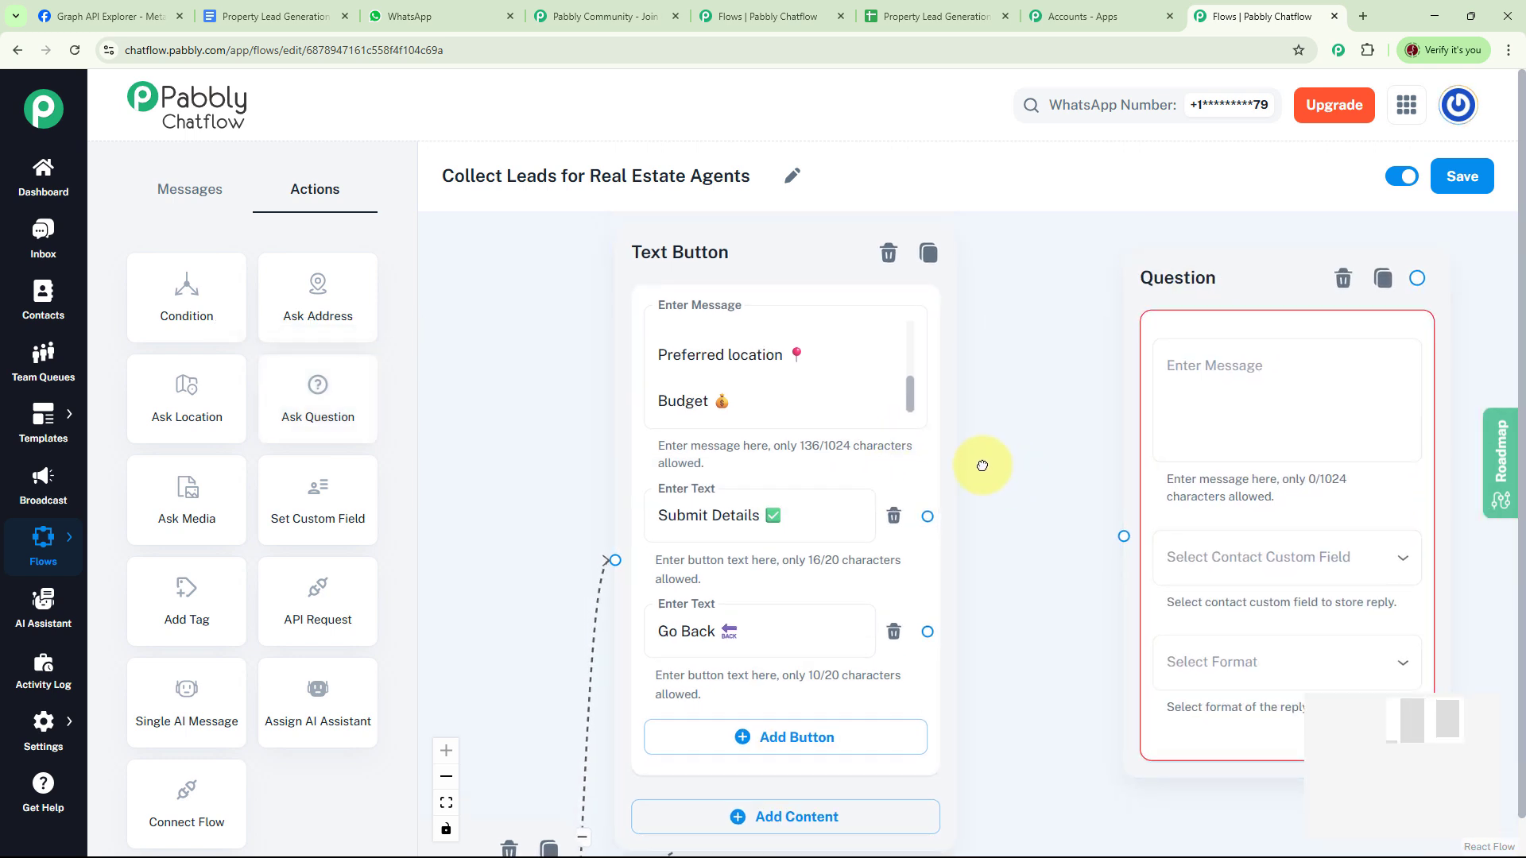
{"action": "left_click_drag", "start_coordinate": [986, 466], "coordinate": [915, 445]}
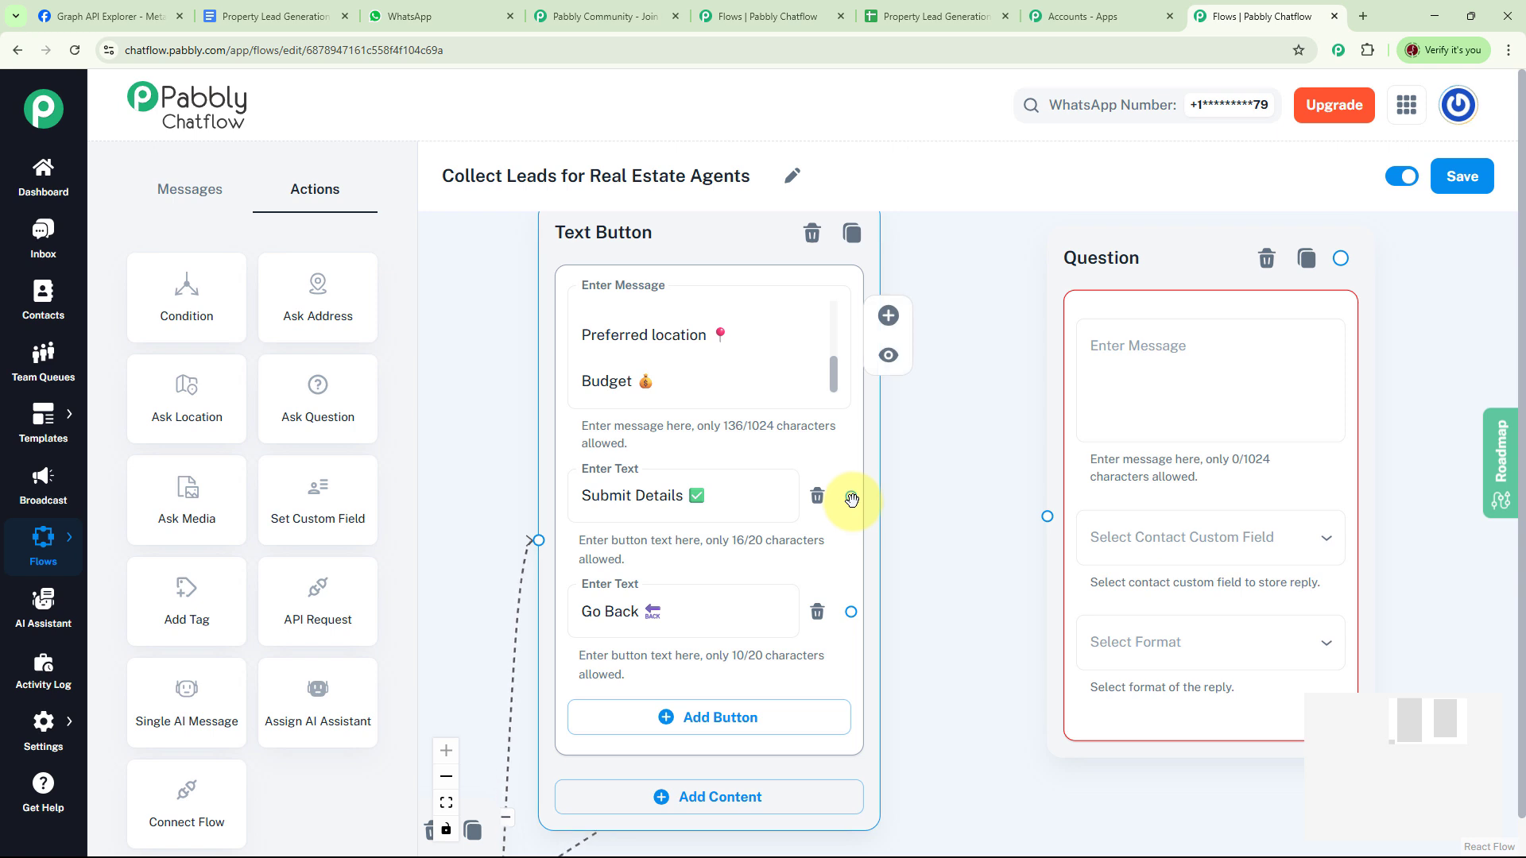
{"action": "left_click_drag", "start_coordinate": [849, 735], "coordinate": [943, 205]}
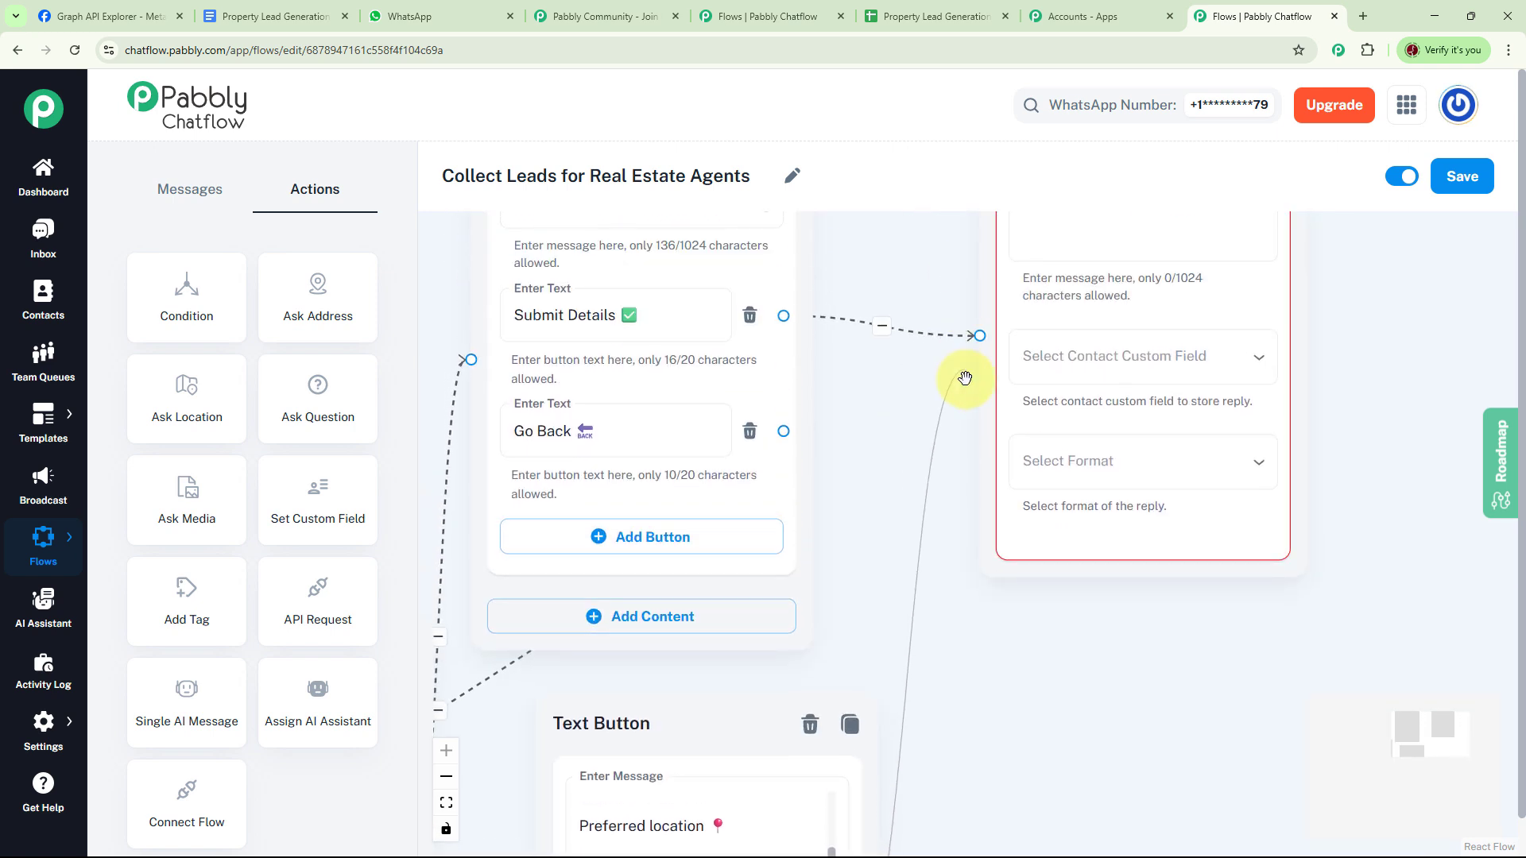
{"action": "left_click_drag", "start_coordinate": [970, 374], "coordinate": [978, 341]}
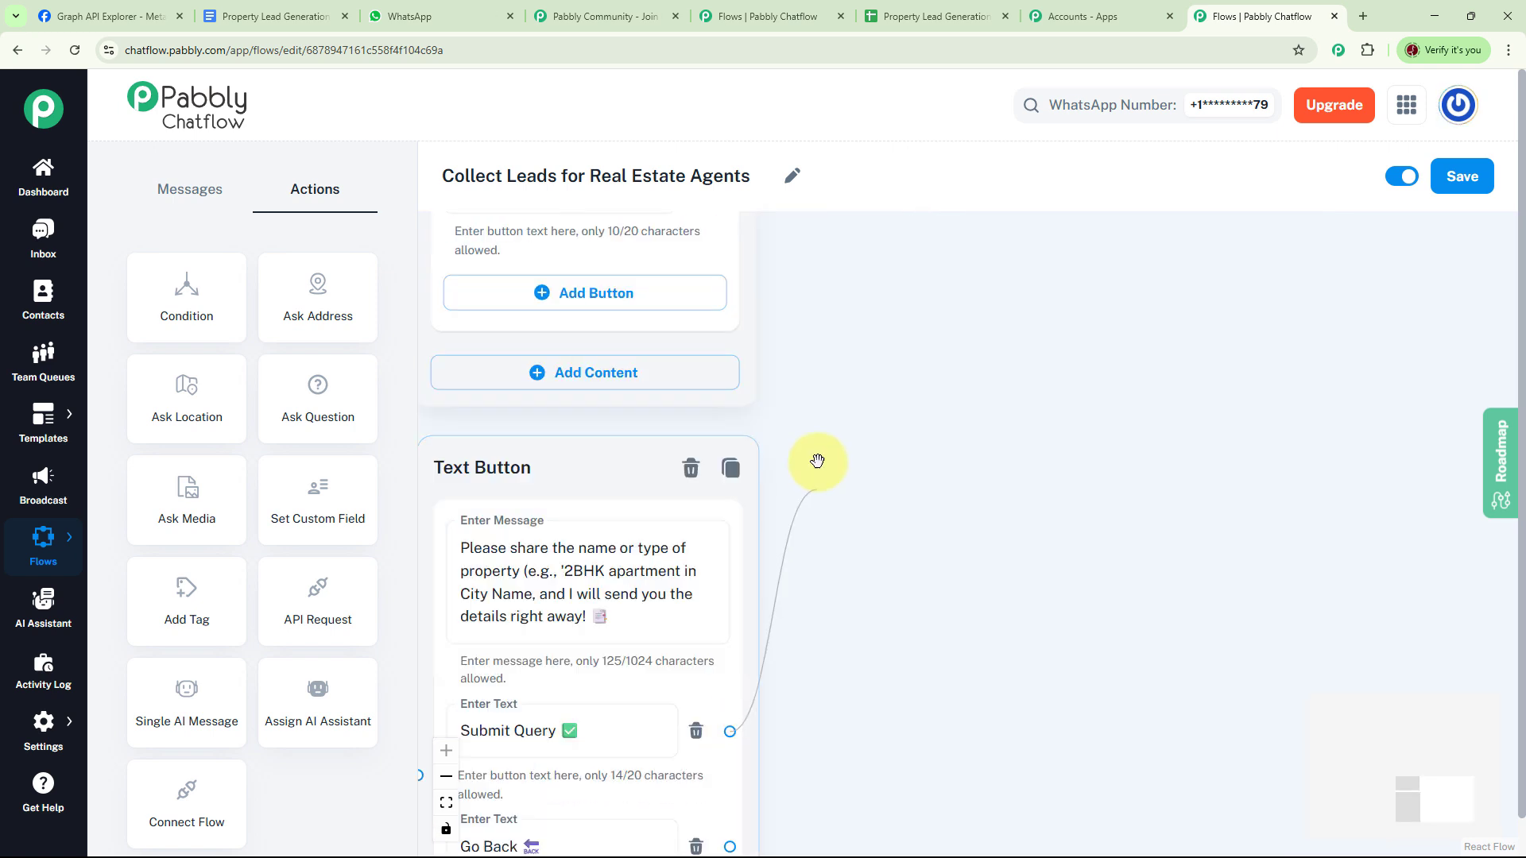
{"action": "left_click_drag", "start_coordinate": [817, 461], "coordinate": [834, 246]}
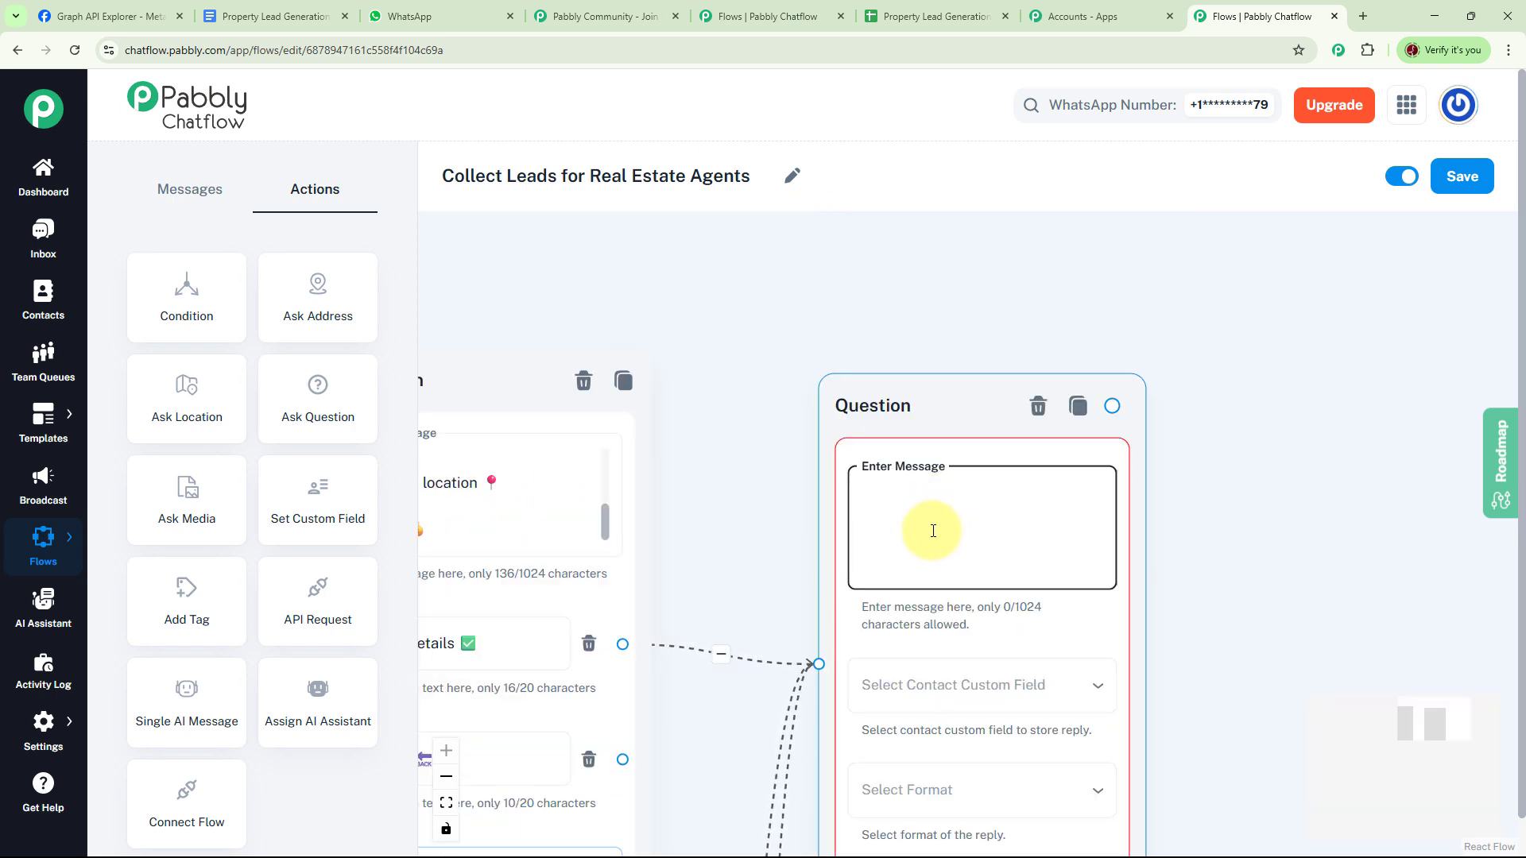
- Make it ask 'Can I have your Name please?', saving the reply as Text in FullName
{"action": "type", "text": "Can I have your Name please?"}
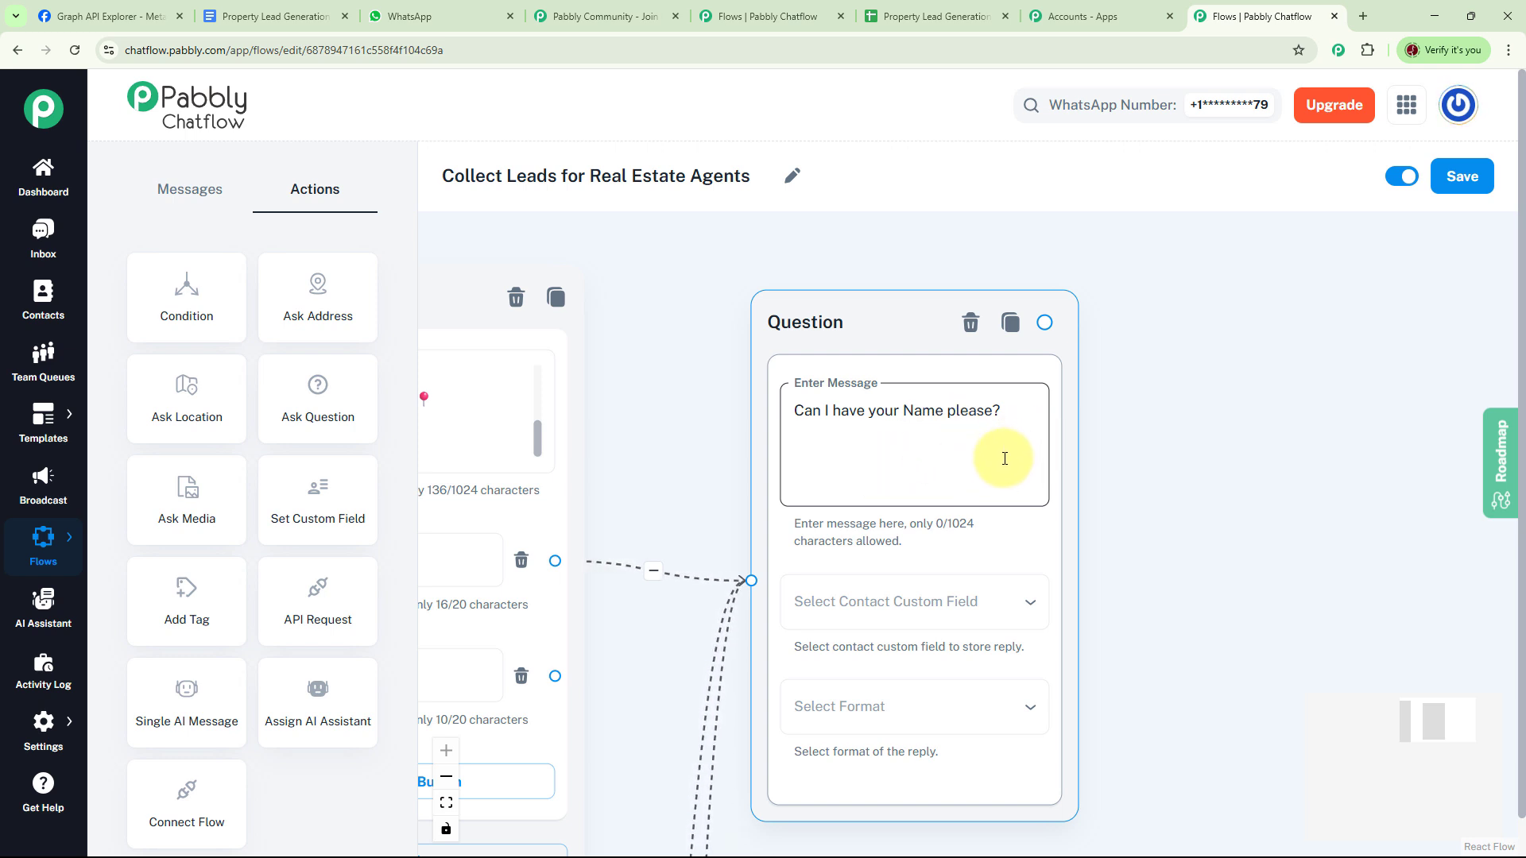
{"action": "left_click", "coordinate": [987, 607]}
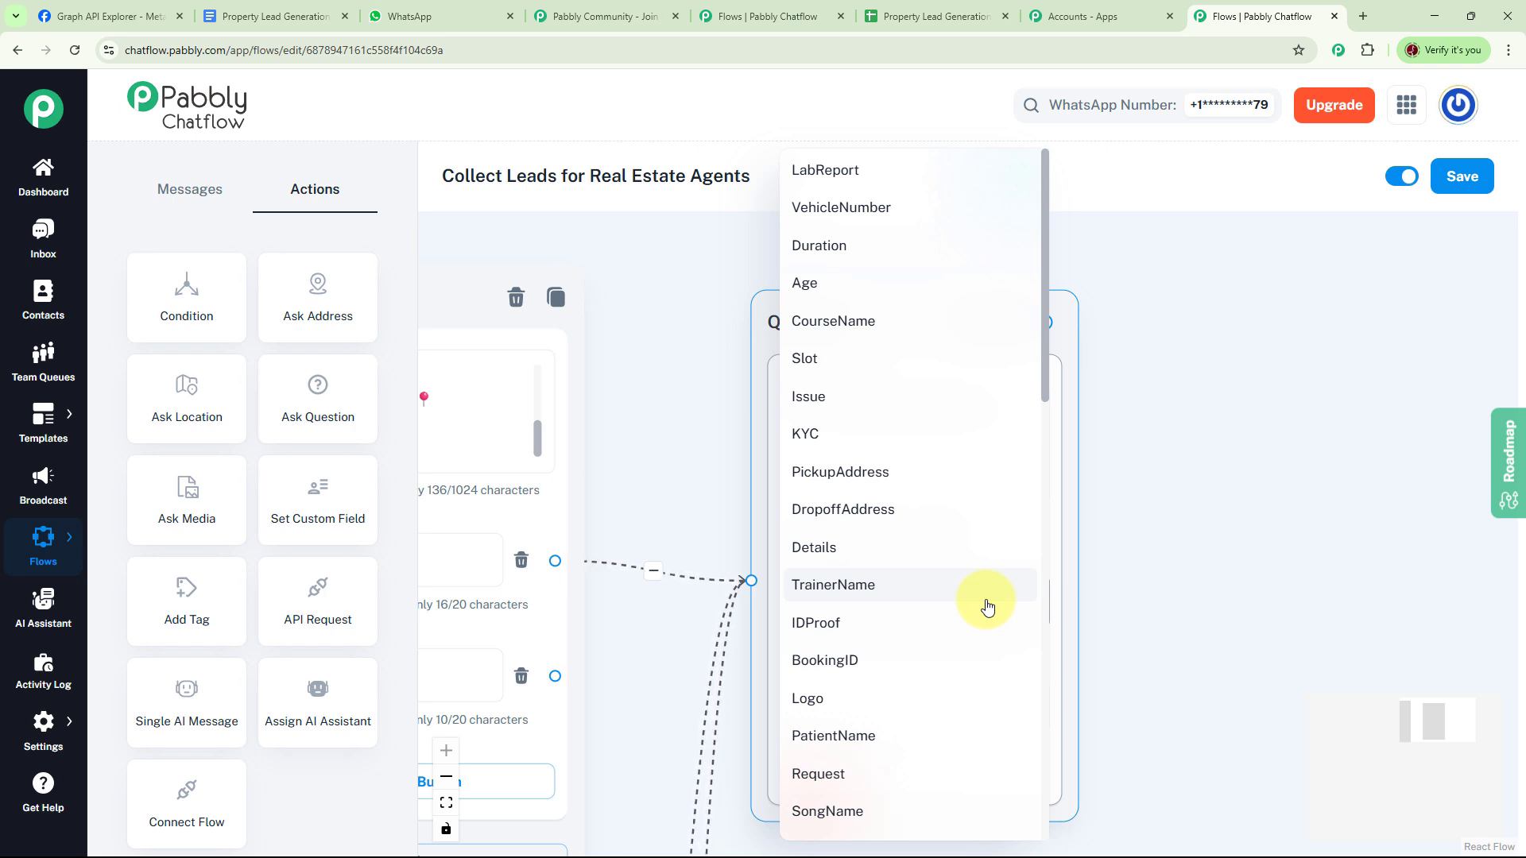
{"action": "scroll", "coordinate": [986, 607], "scroll_direction": "down", "scroll_amount": 10}
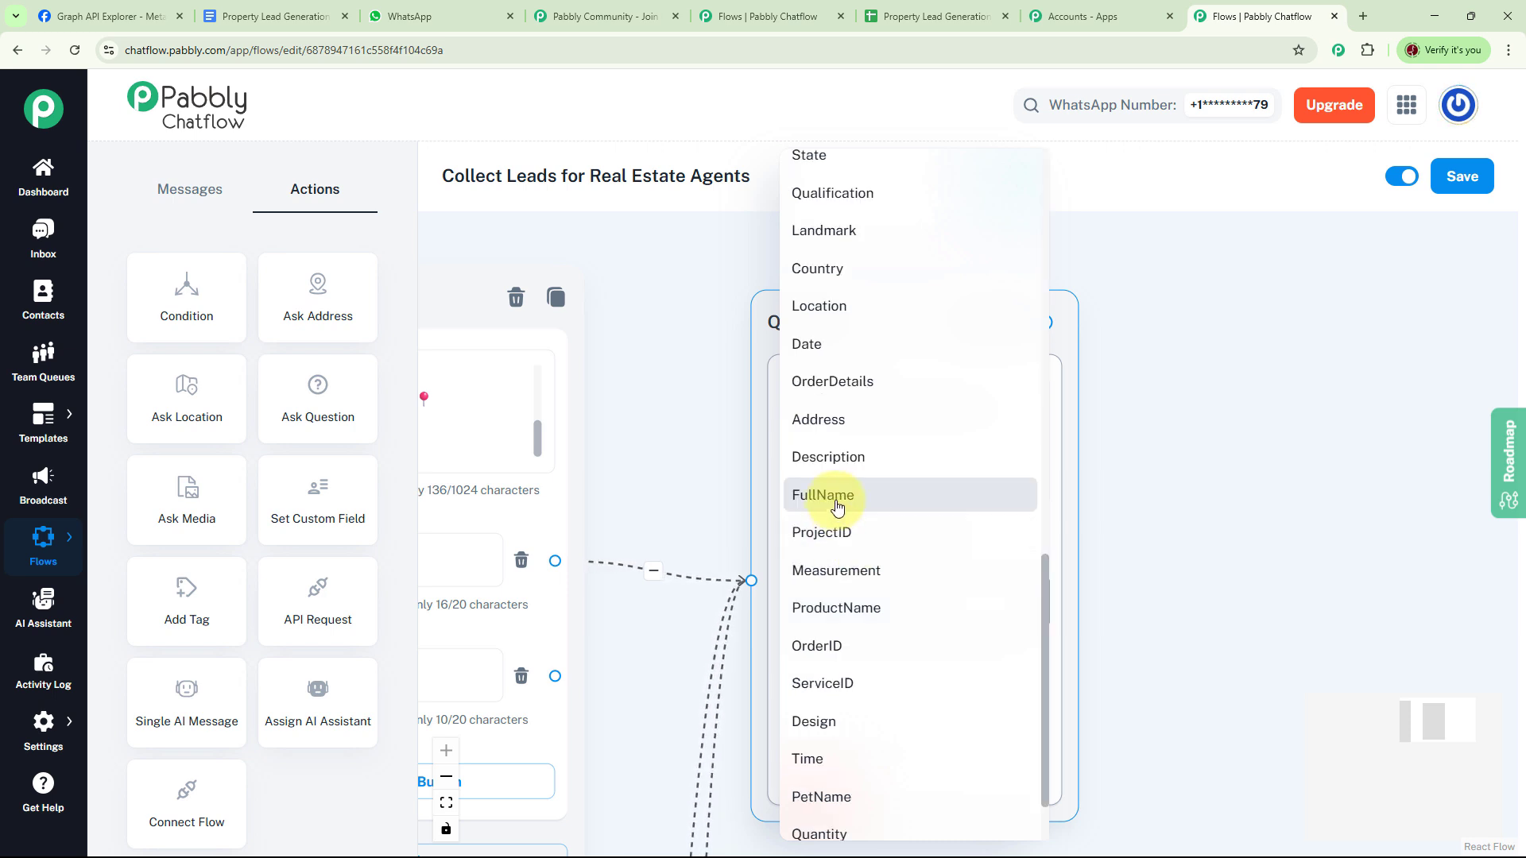
{"action": "left_click", "coordinate": [837, 505]}
{"action": "left_click", "coordinate": [879, 705]}
{"action": "left_click", "coordinate": [834, 641]}
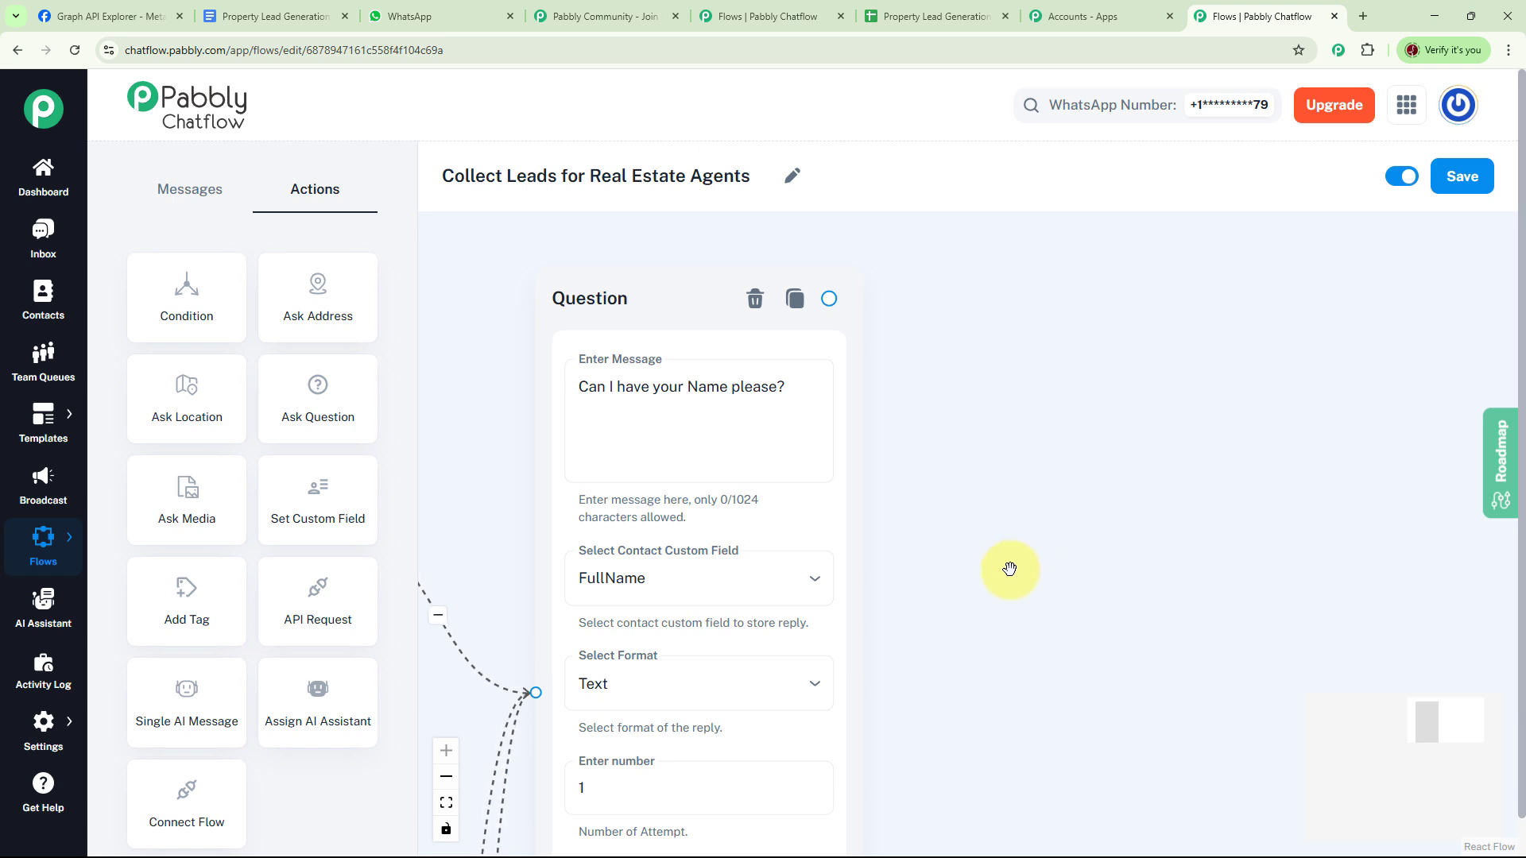
- Chain a question after the name question asking for the contact number, stored as ContactNumber Text
{"action": "left_click_drag", "start_coordinate": [335, 414], "coordinate": [937, 358]}
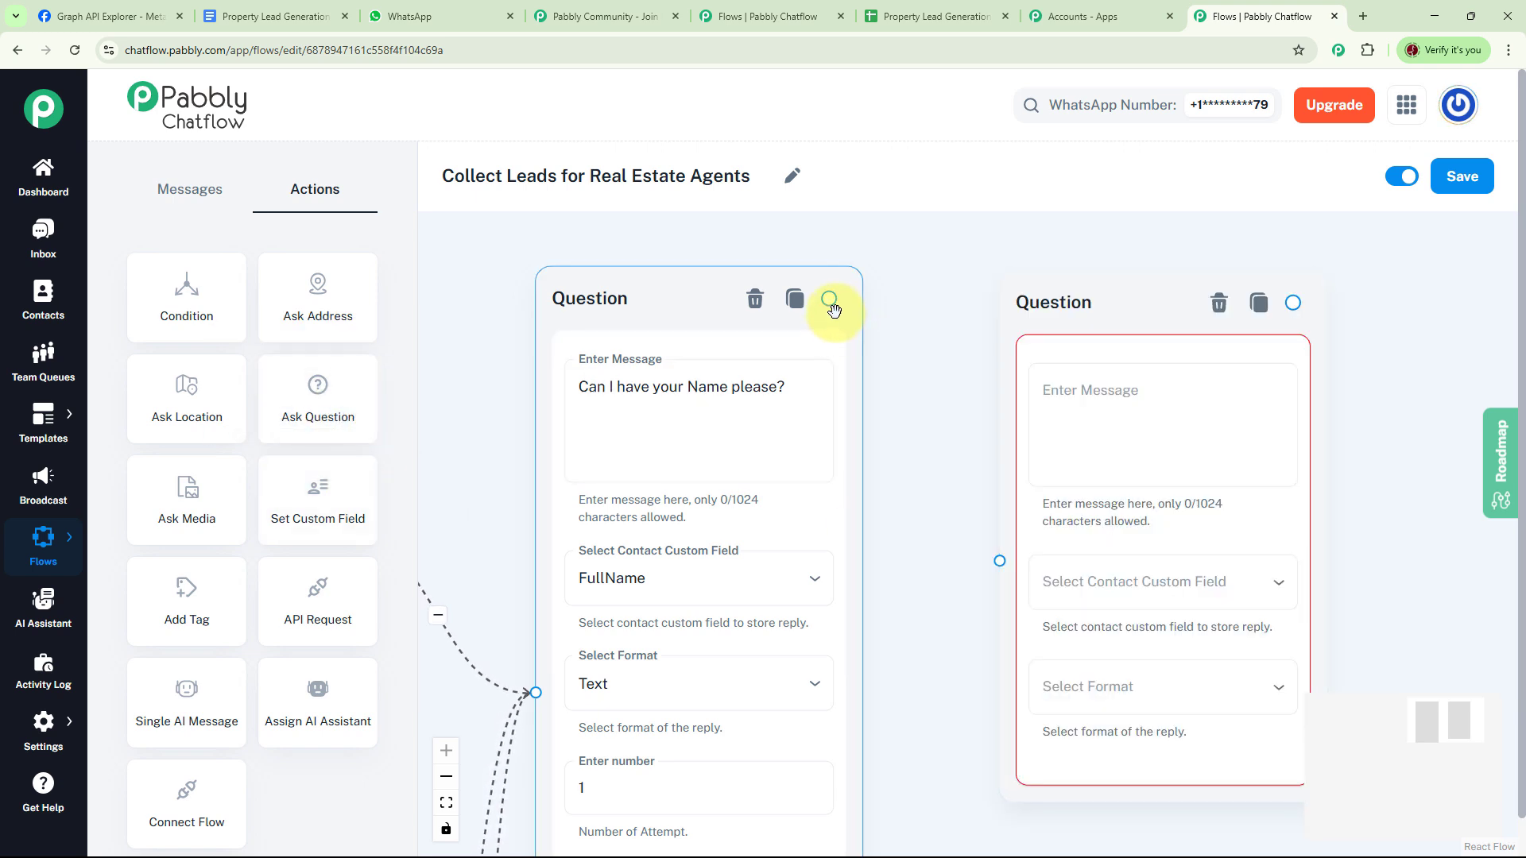
{"action": "left_click_drag", "start_coordinate": [830, 298], "coordinate": [999, 561]}
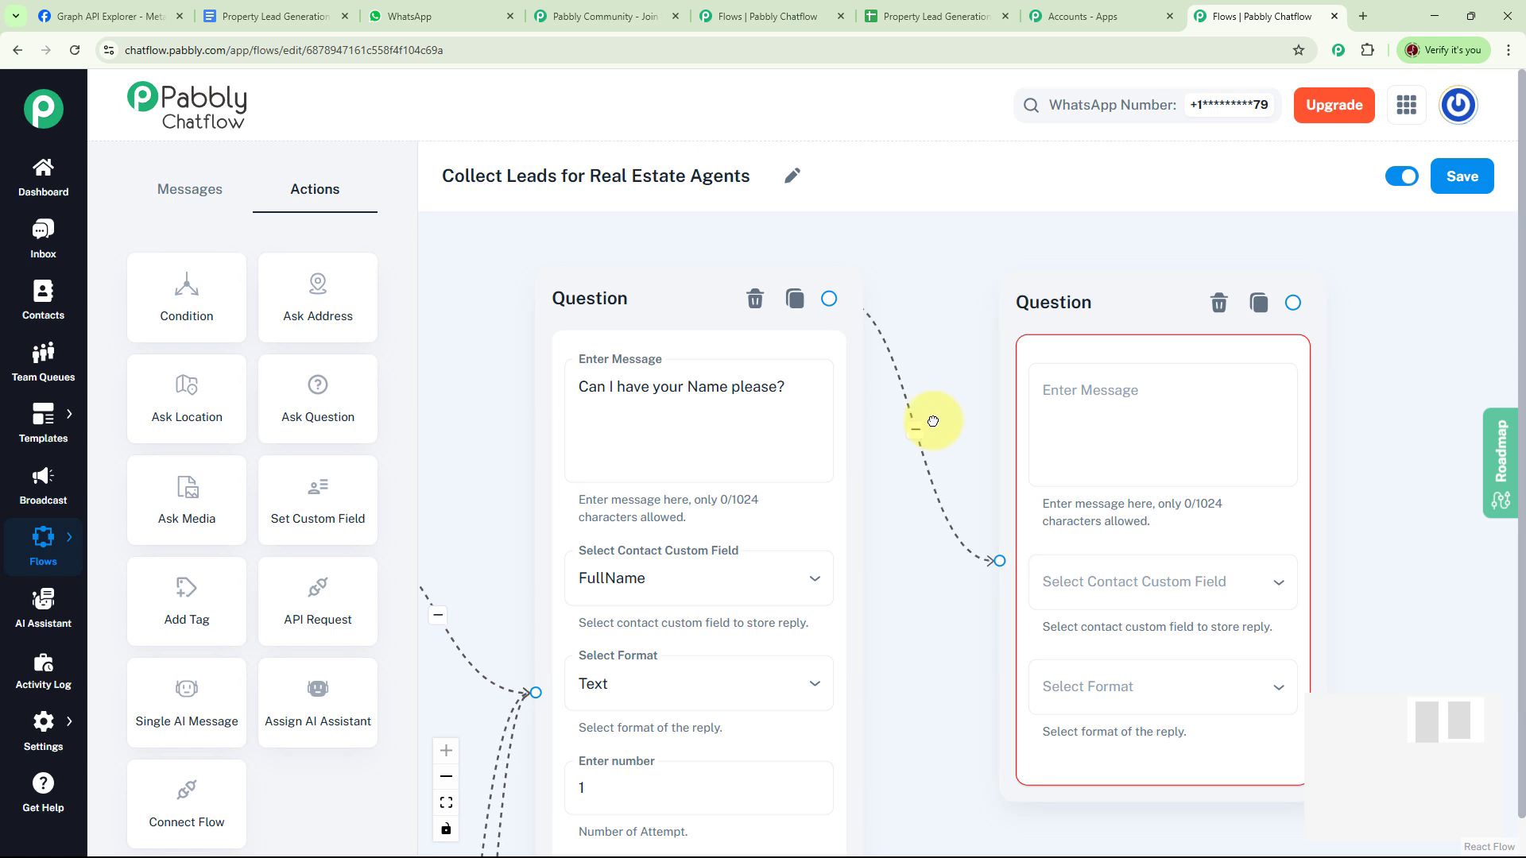
{"action": "left_click_drag", "start_coordinate": [930, 422], "coordinate": [811, 424]}
{"action": "left_click", "coordinate": [959, 401]}
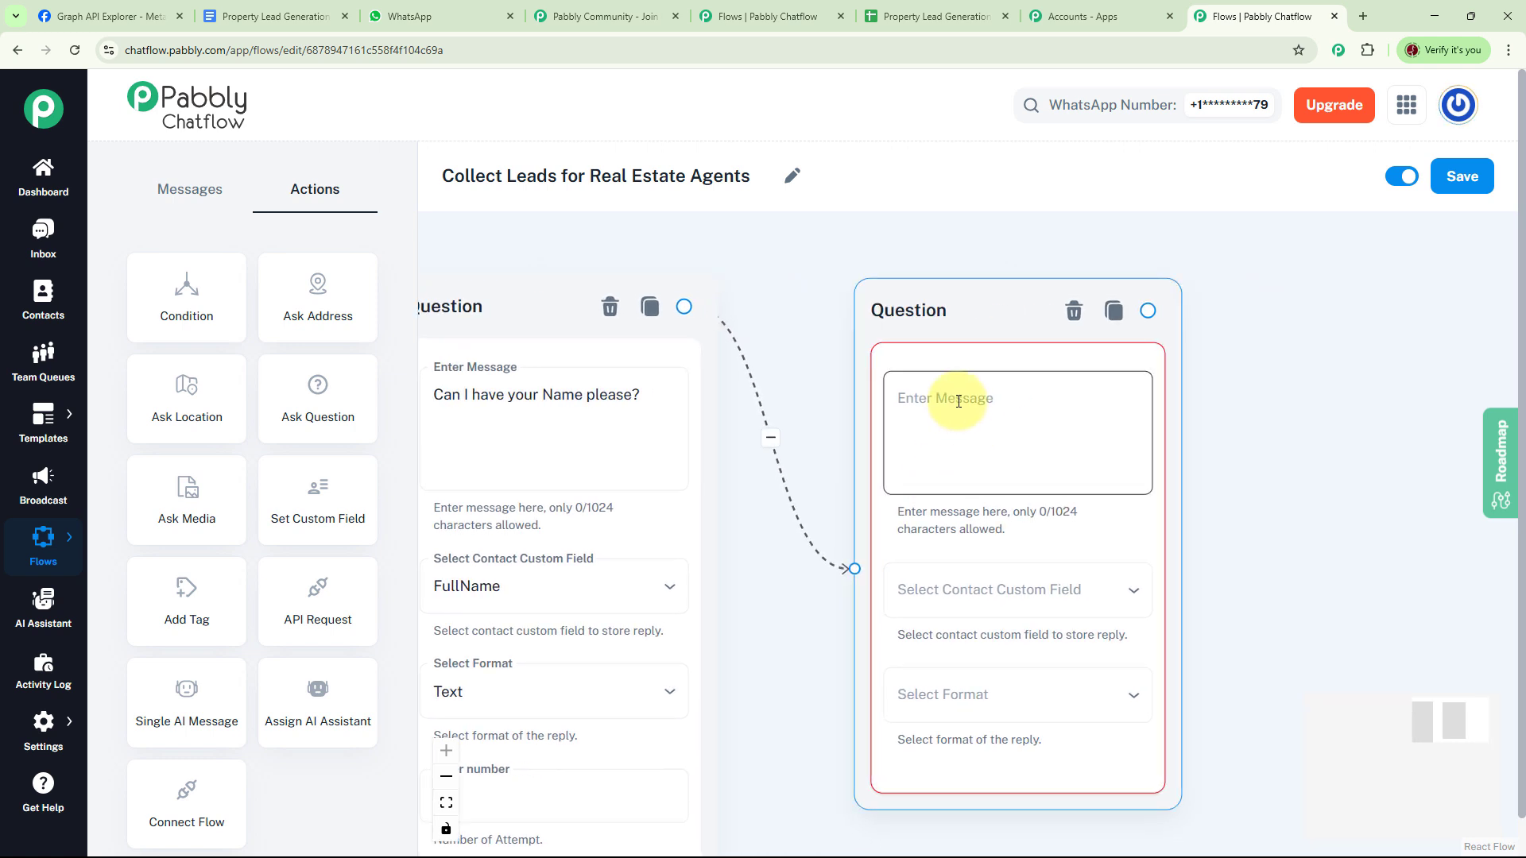
{"action": "type", "text": "Also, please provide your Contact Number 📞"}
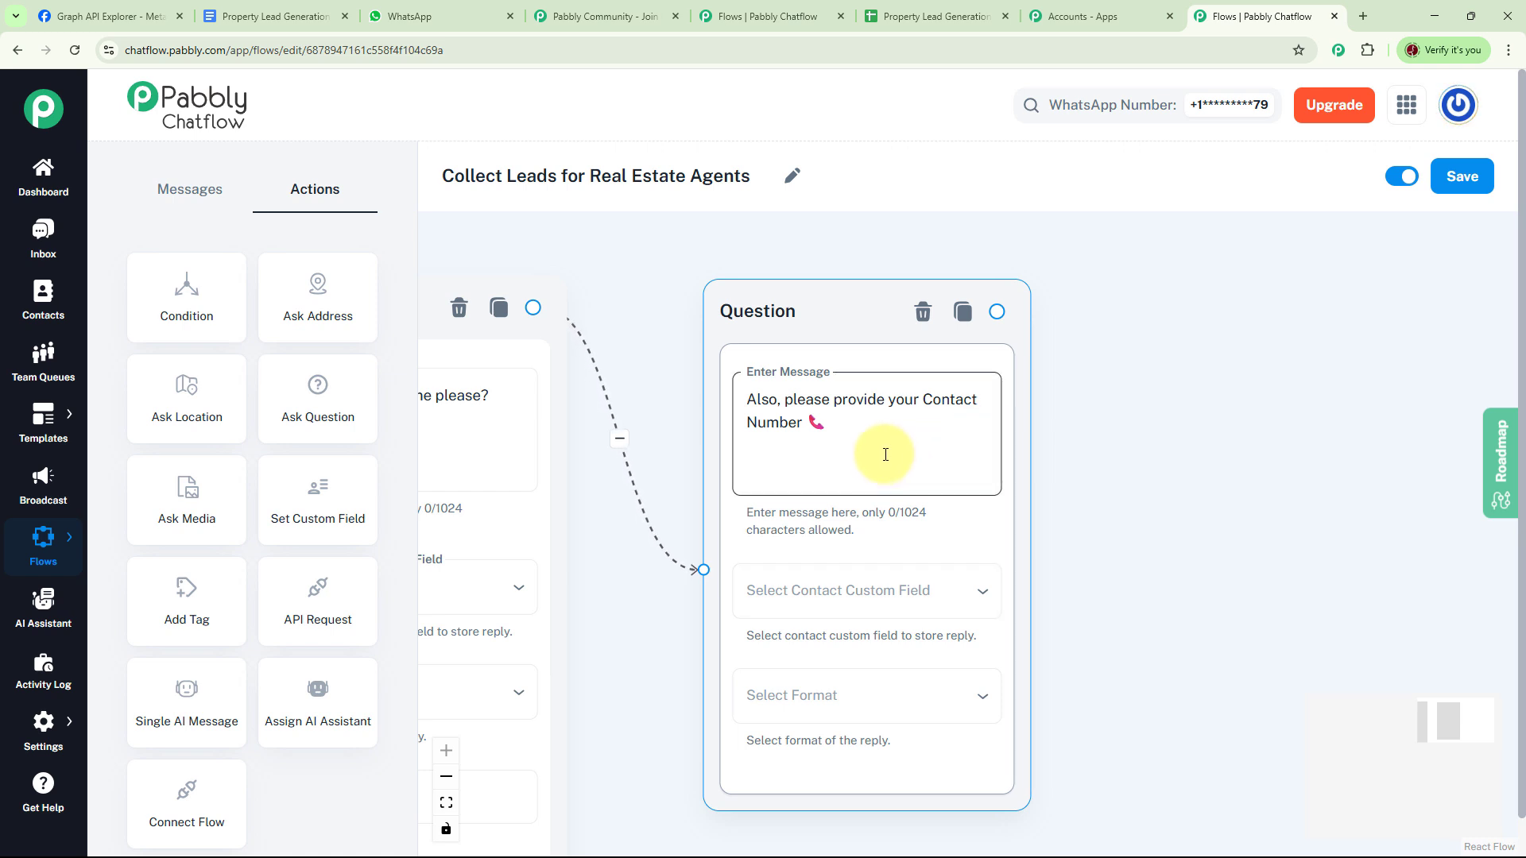
{"action": "left_click", "coordinate": [926, 590]}
{"action": "scroll", "coordinate": [926, 590], "scroll_direction": "down", "scroll_amount": 5}
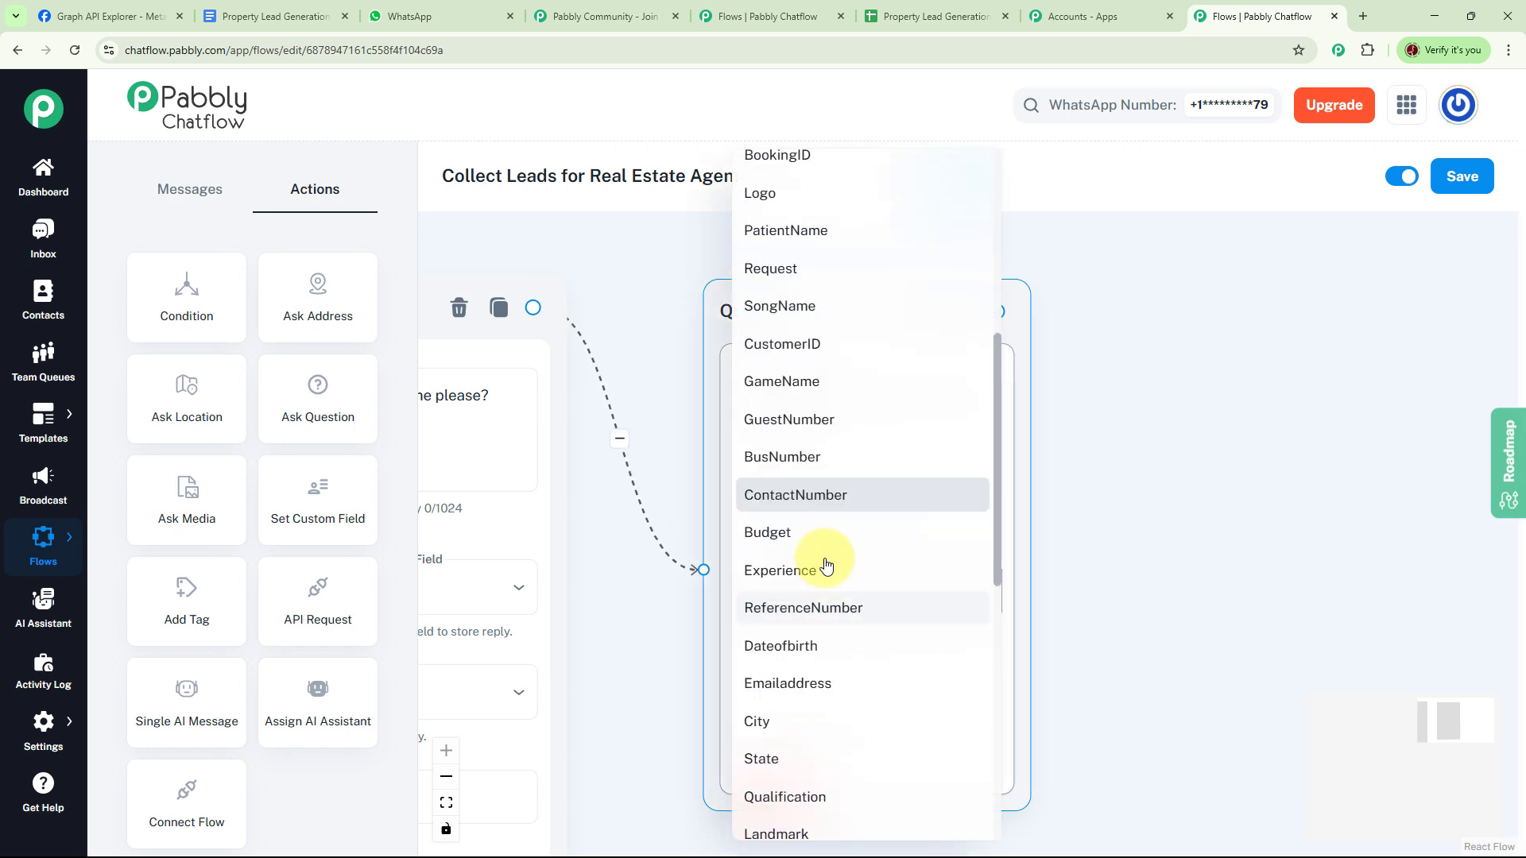
{"action": "left_click", "coordinate": [824, 494]}
{"action": "left_click", "coordinate": [873, 699]}
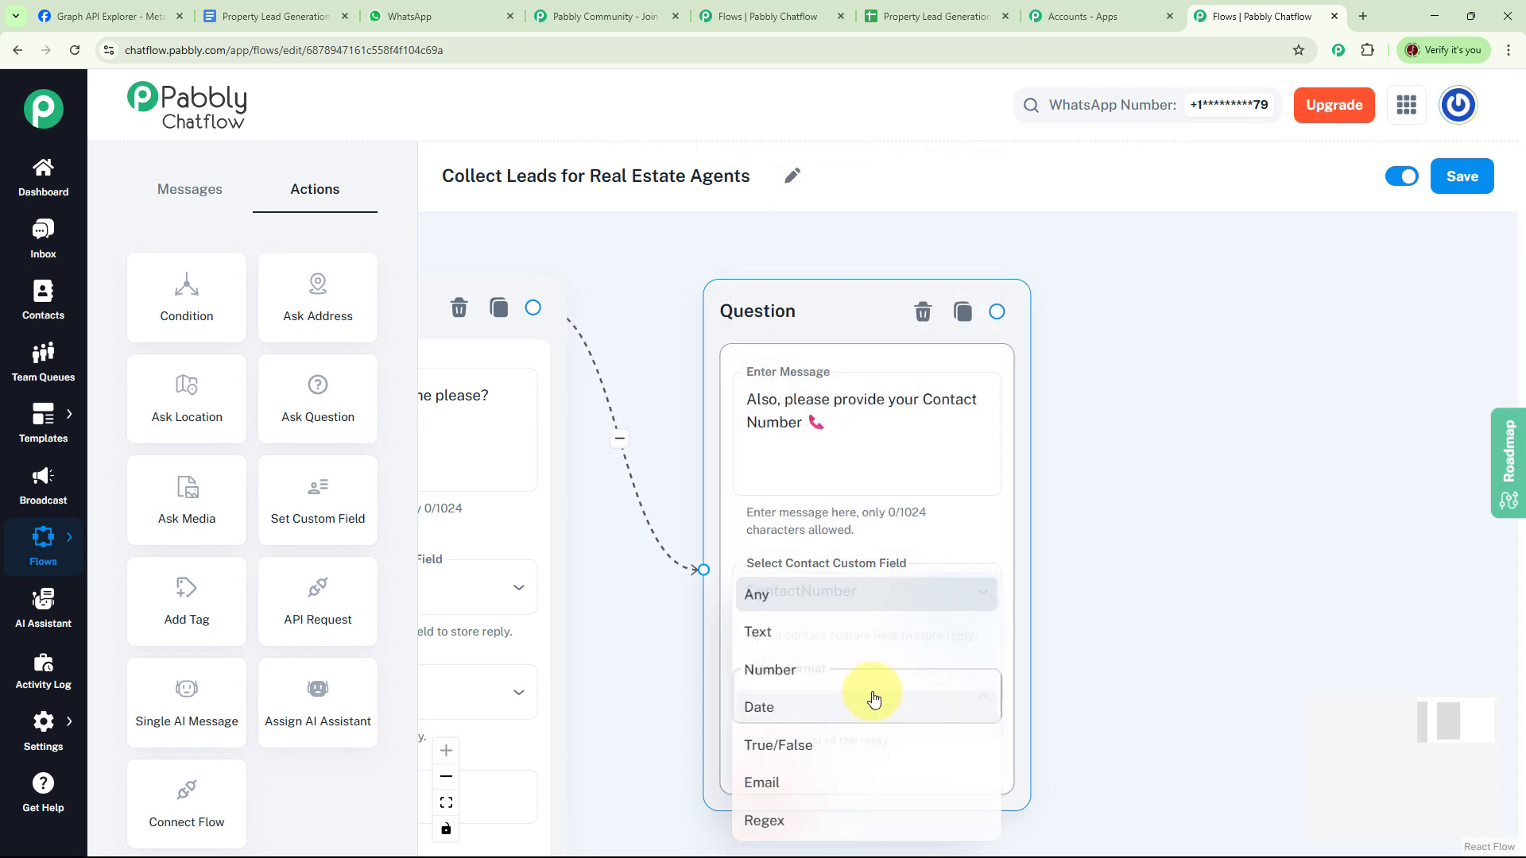
{"action": "left_click", "coordinate": [818, 637]}
- Place another blank Ask Question node beside the contact number question
{"action": "left_click_drag", "start_coordinate": [1197, 606], "coordinate": [977, 613]}
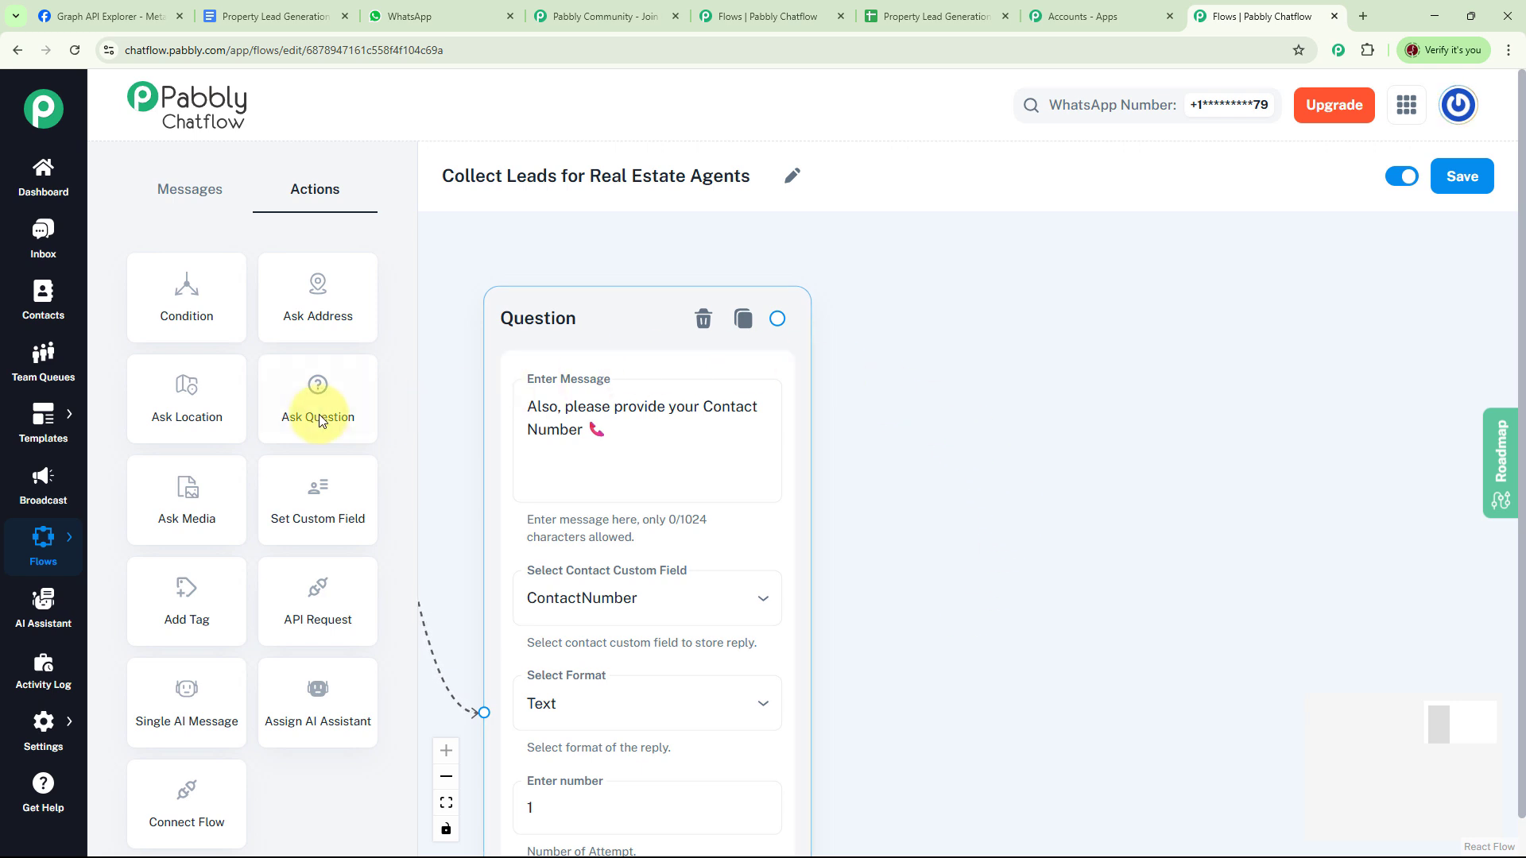
{"action": "left_click_drag", "start_coordinate": [322, 417], "coordinate": [984, 389]}
{"action": "left_click_drag", "start_coordinate": [1096, 341], "coordinate": [1065, 310]}
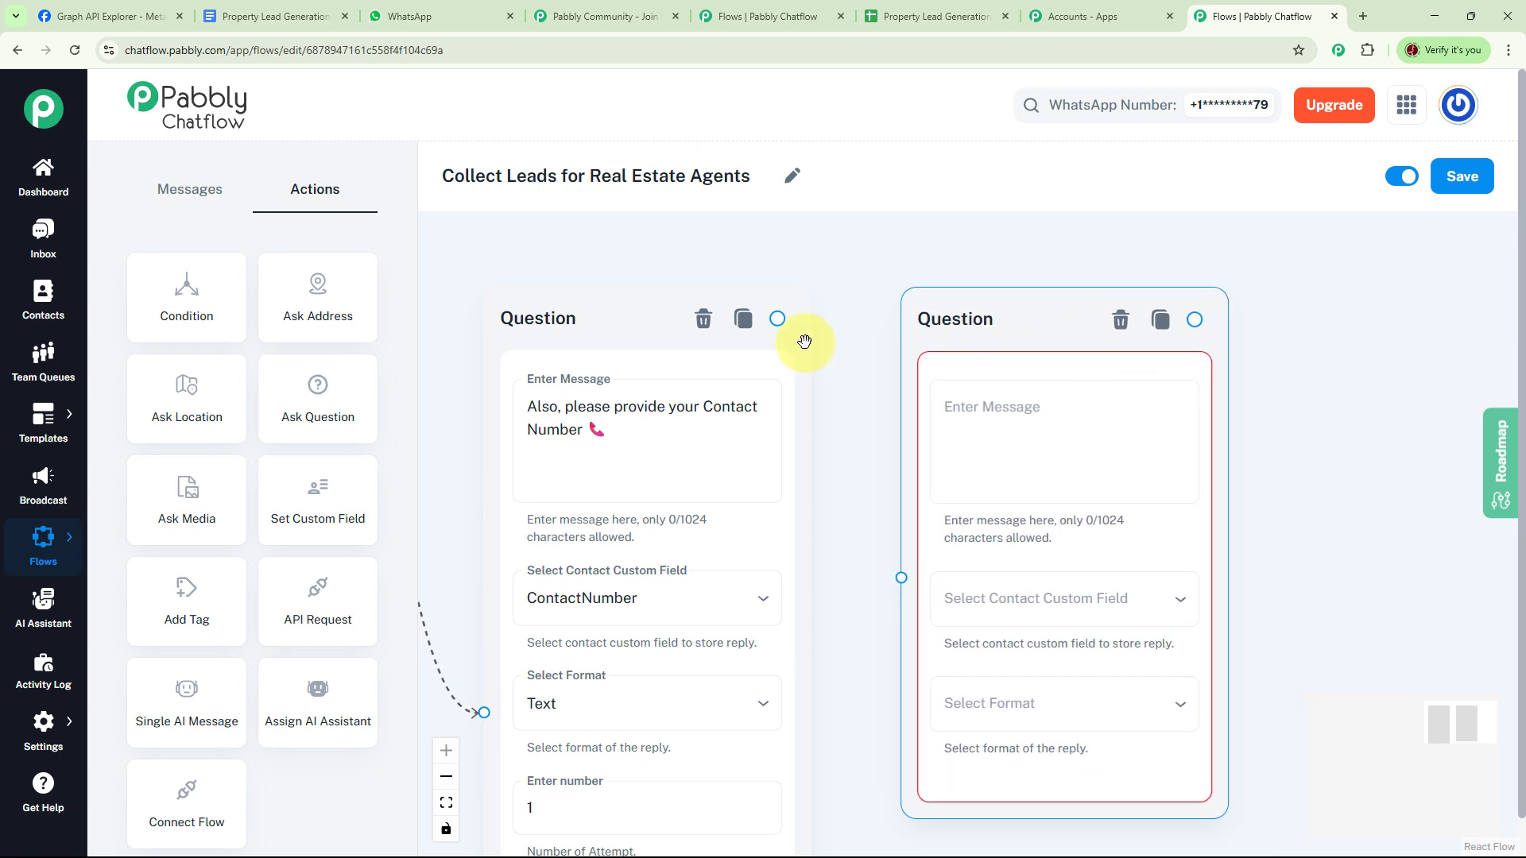
- Link the new question to ask for the budget, saved as Budget Text, followed by a List message
{"action": "left_click_drag", "start_coordinate": [777, 318], "coordinate": [900, 573]}
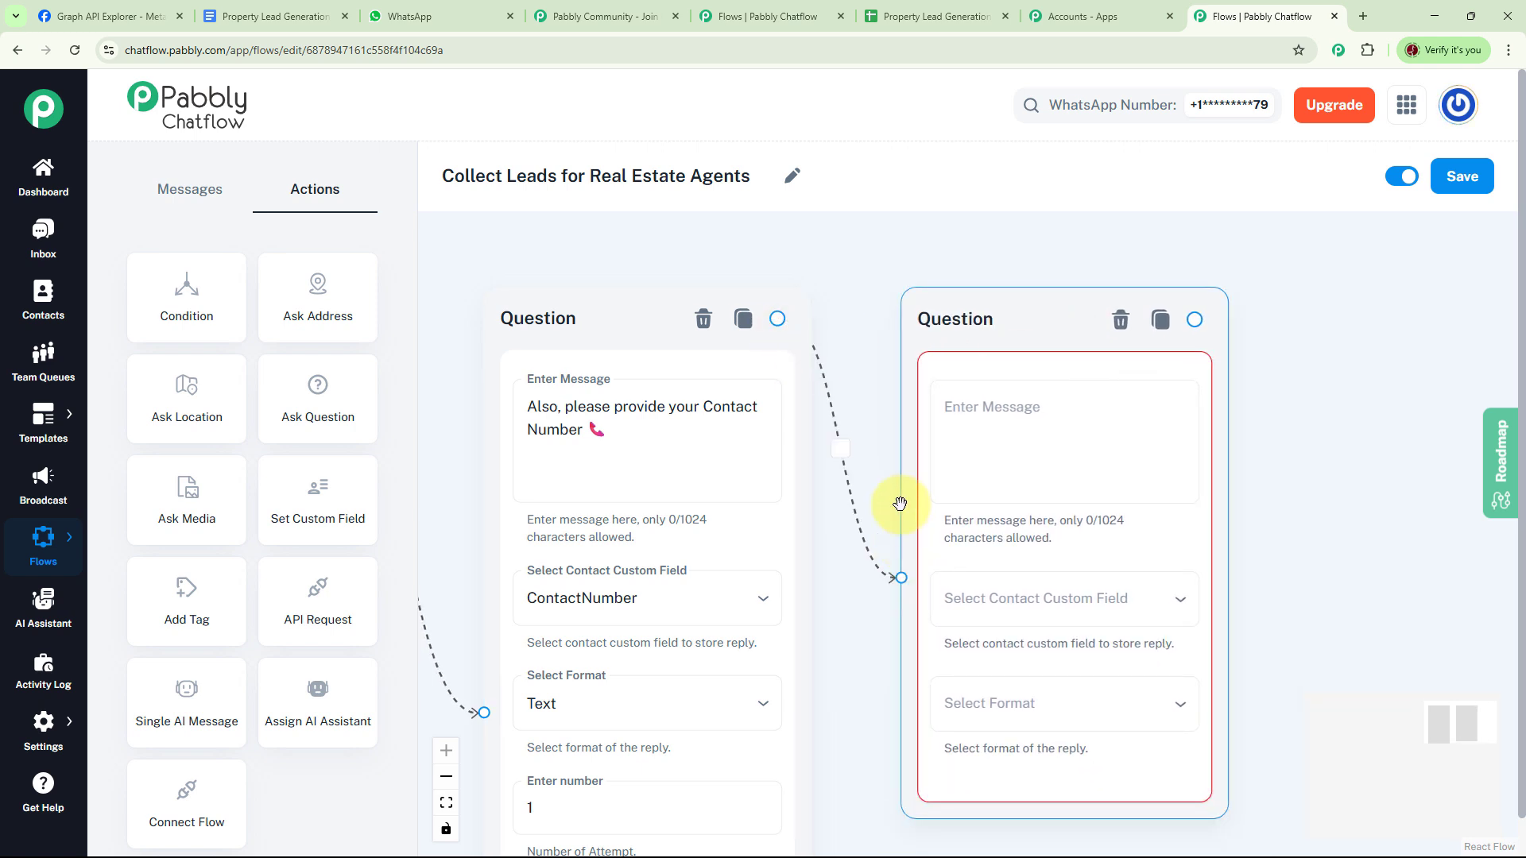
{"action": "left_click", "coordinate": [862, 402]}
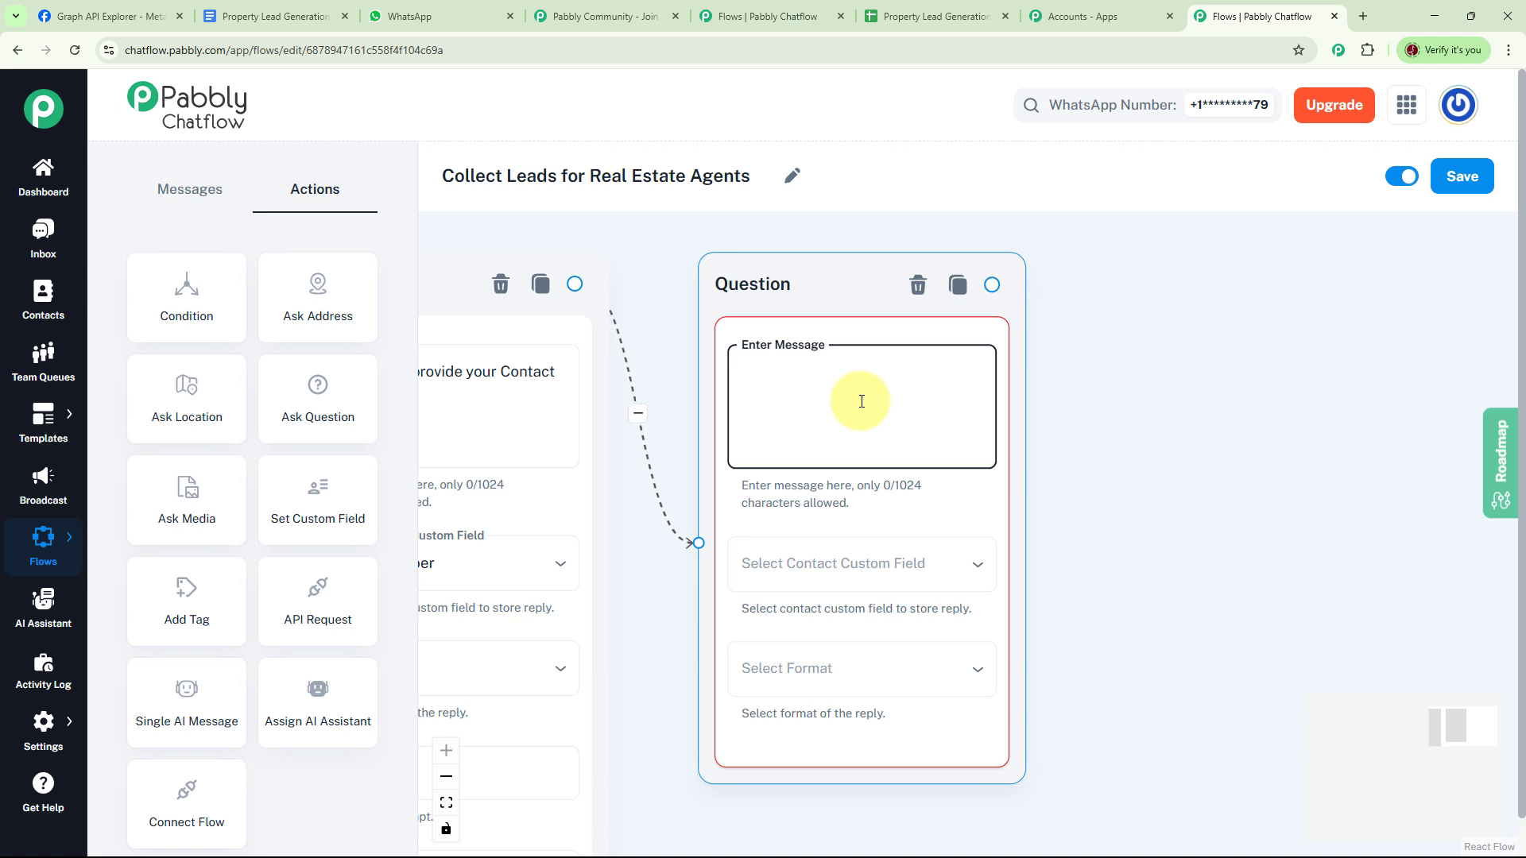
{"action": "type", "text": "And, what is your Budget for the property? 💰"}
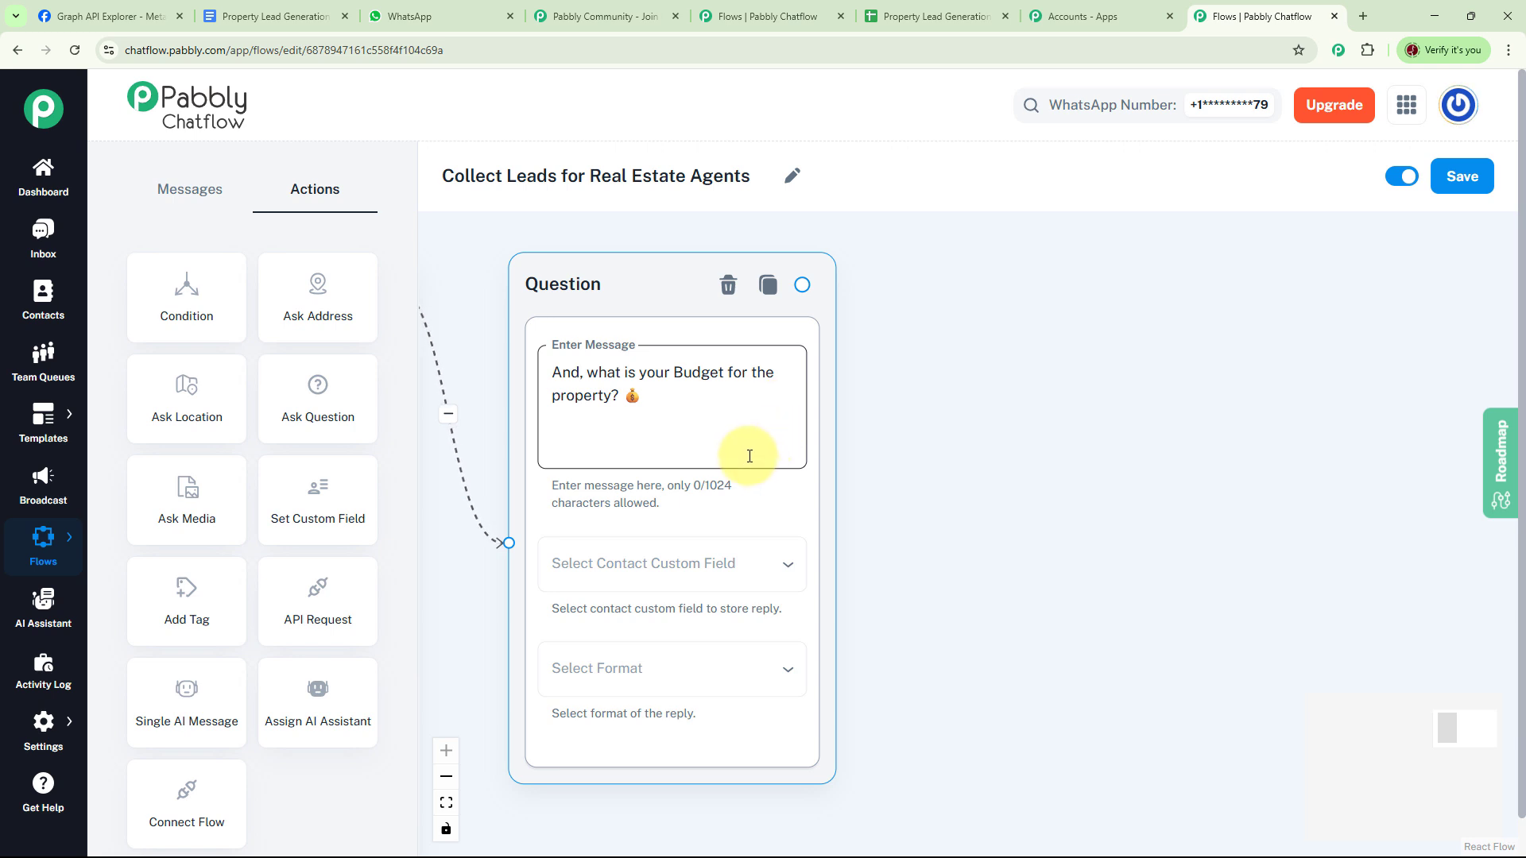
{"action": "left_click", "coordinate": [723, 573]}
{"action": "scroll", "coordinate": [723, 573], "scroll_direction": "down", "scroll_amount": 5}
{"action": "left_click", "coordinate": [565, 572]}
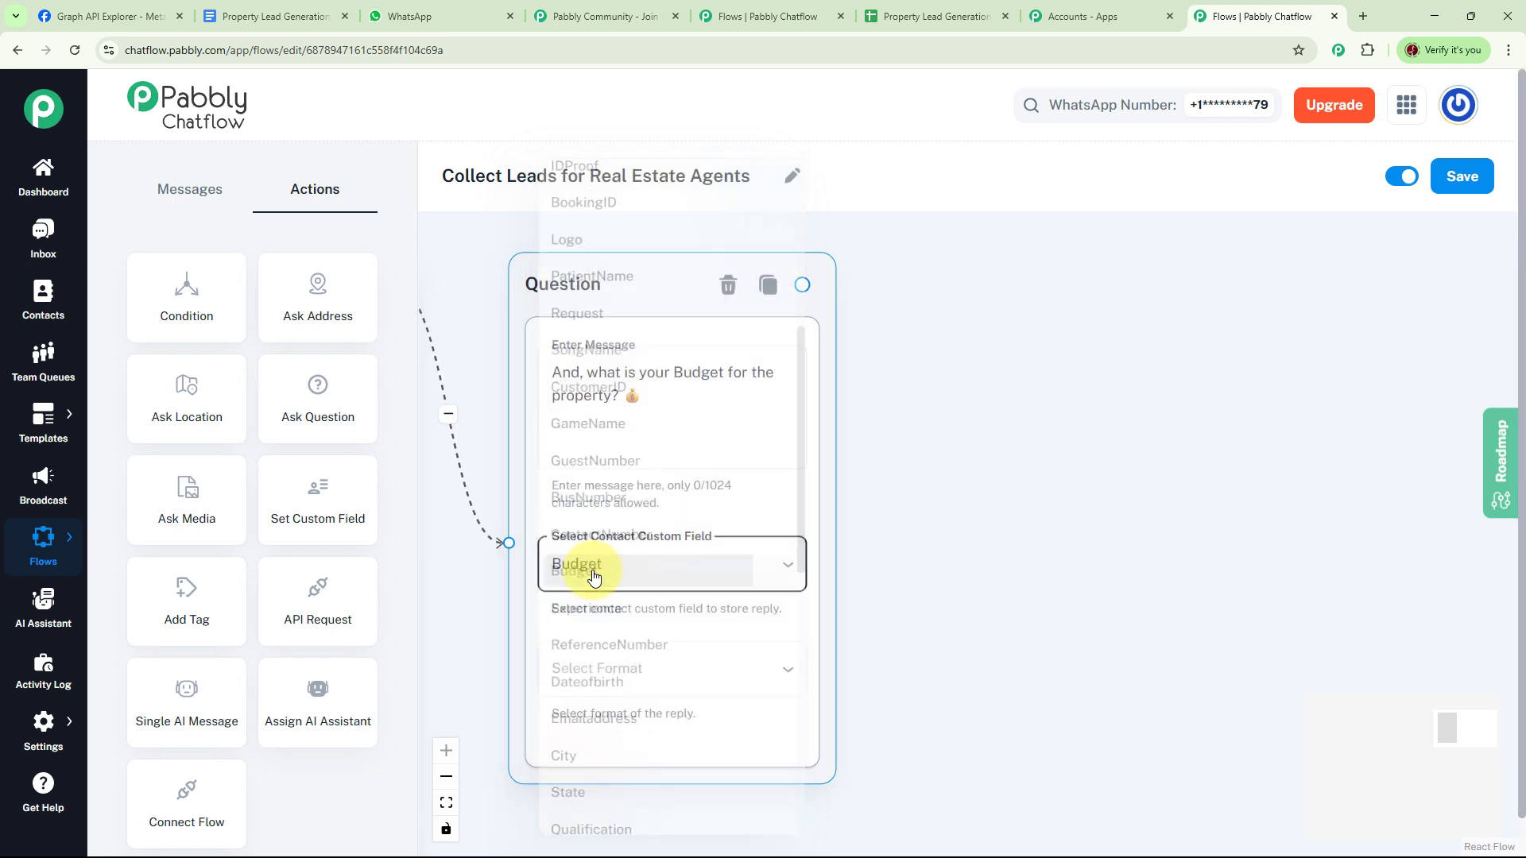
{"action": "left_click", "coordinate": [628, 631]}
{"action": "left_click", "coordinate": [585, 635]}
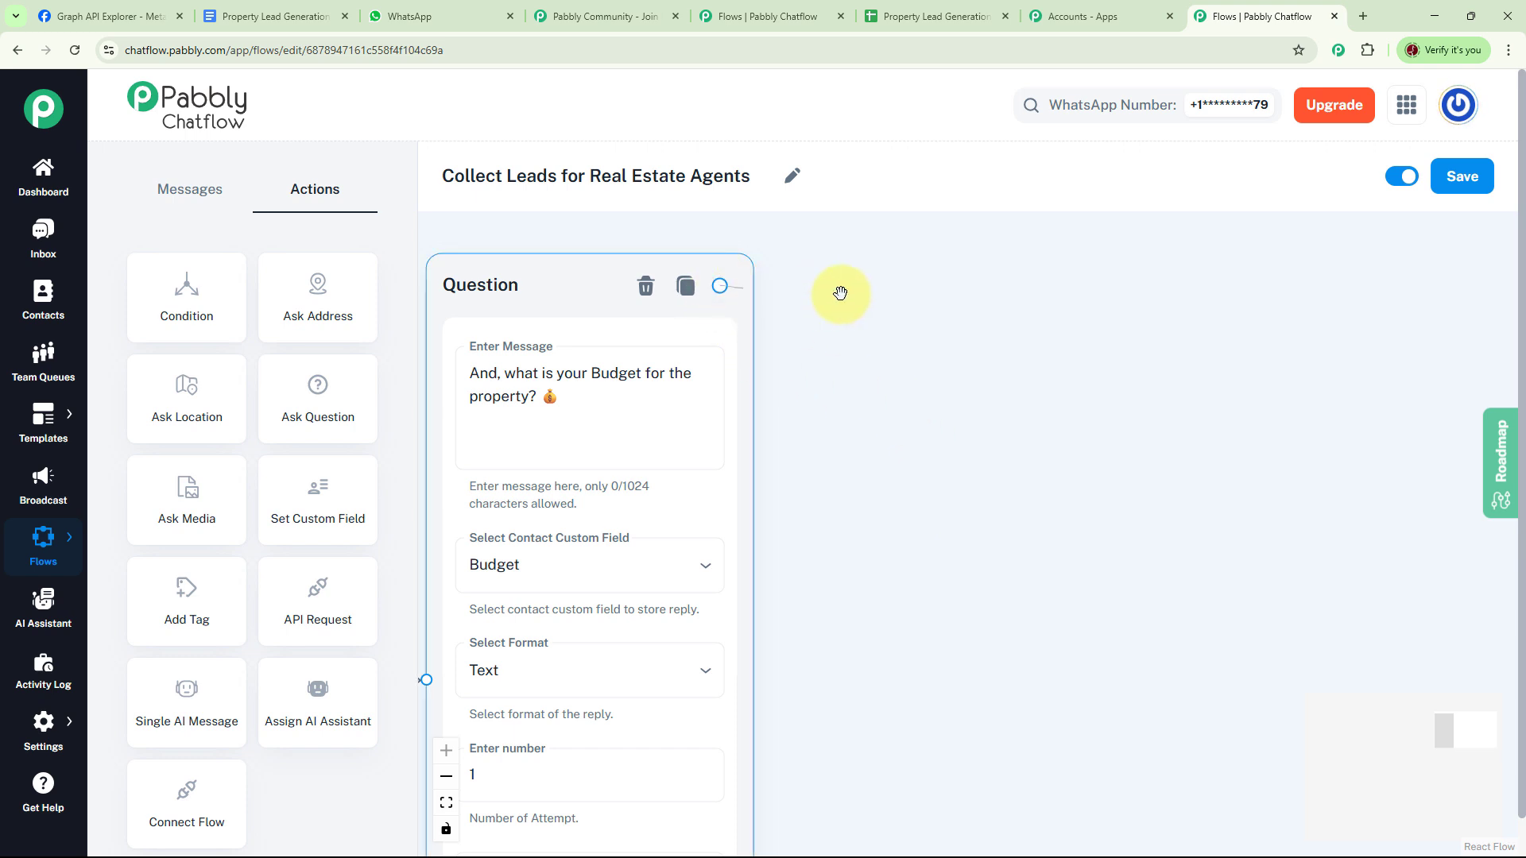
{"action": "left_click_drag", "start_coordinate": [840, 293], "coordinate": [945, 302]}
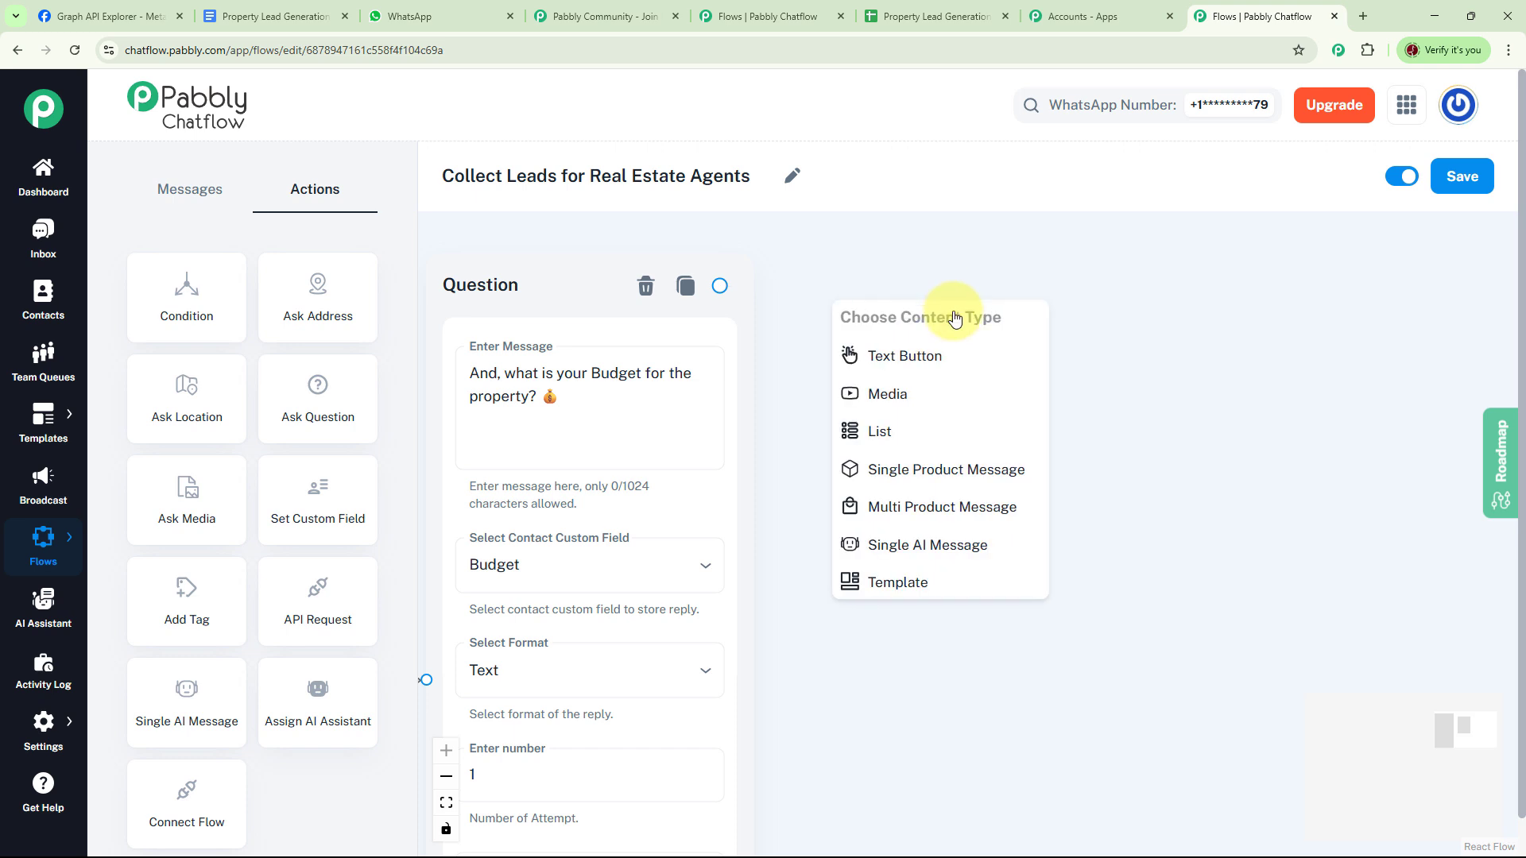
{"action": "left_click", "coordinate": [882, 433]}
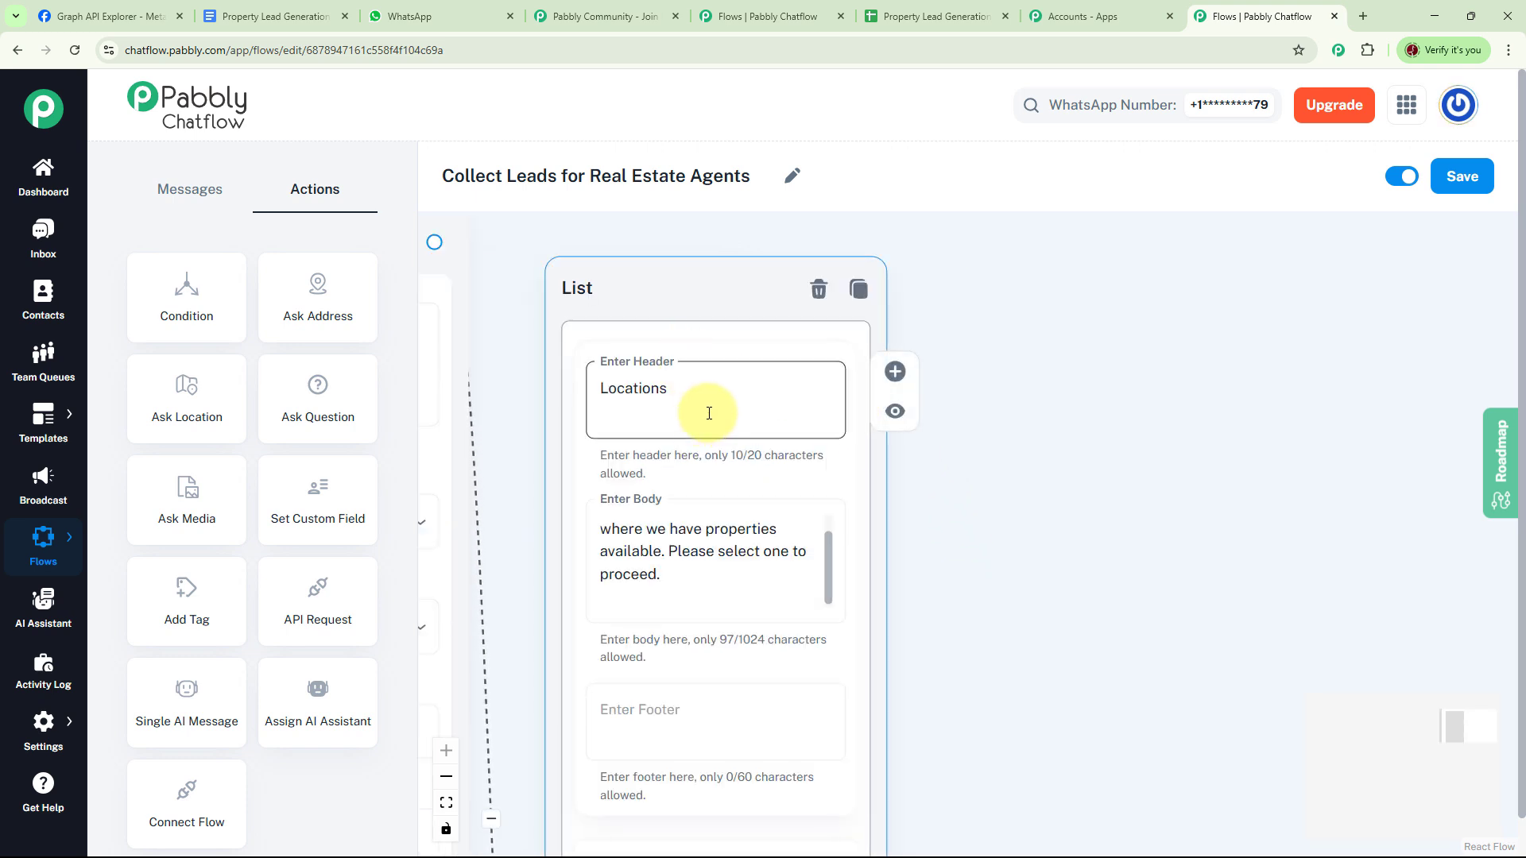
{"action": "left_click", "coordinate": [827, 576]}
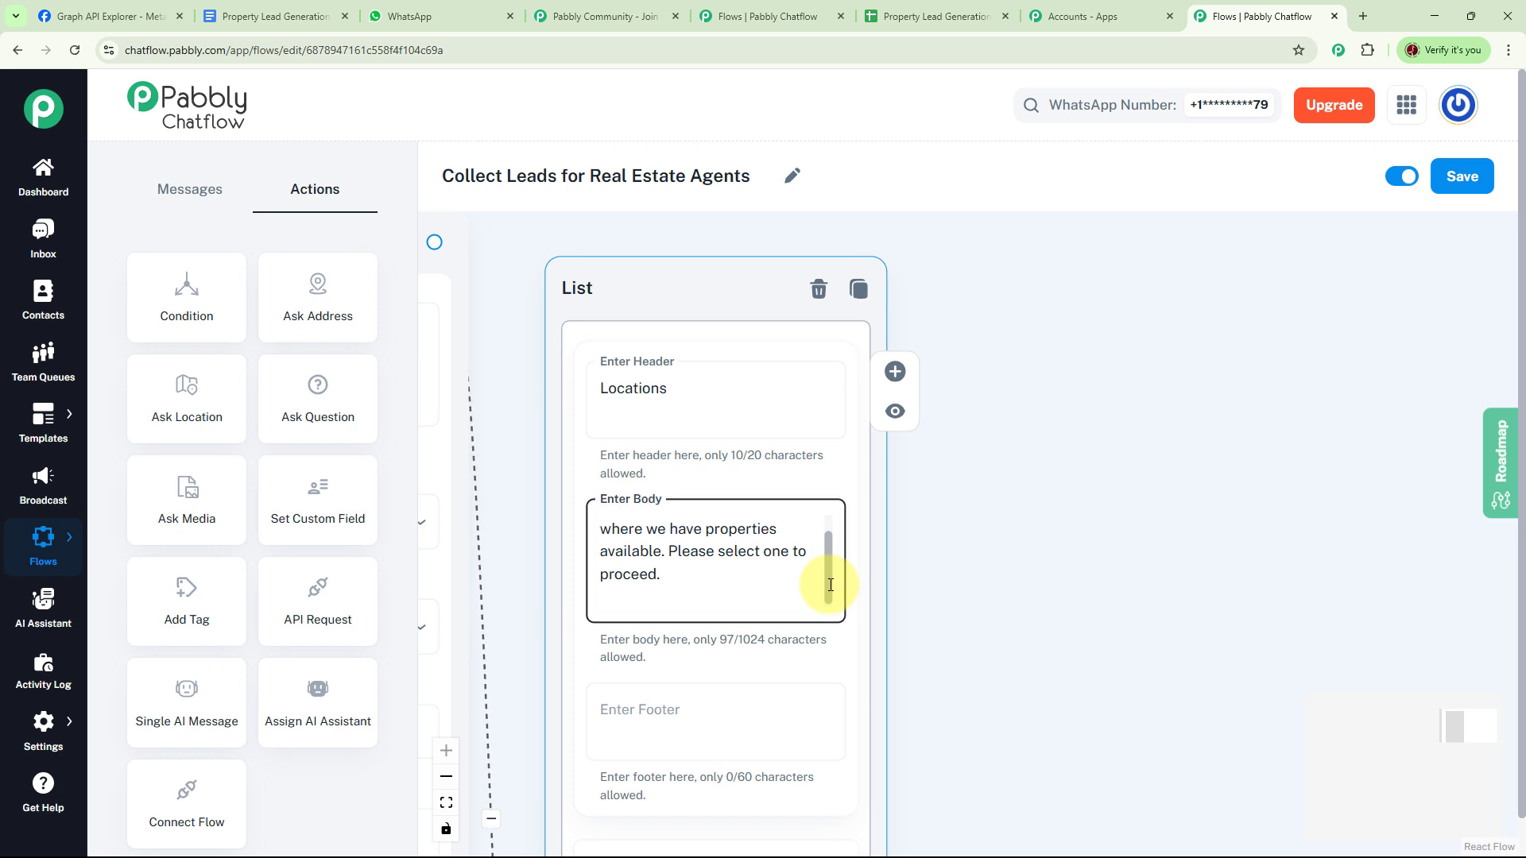
{"action": "scroll", "coordinate": [836, 535], "scroll_direction": "up", "scroll_amount": 1}
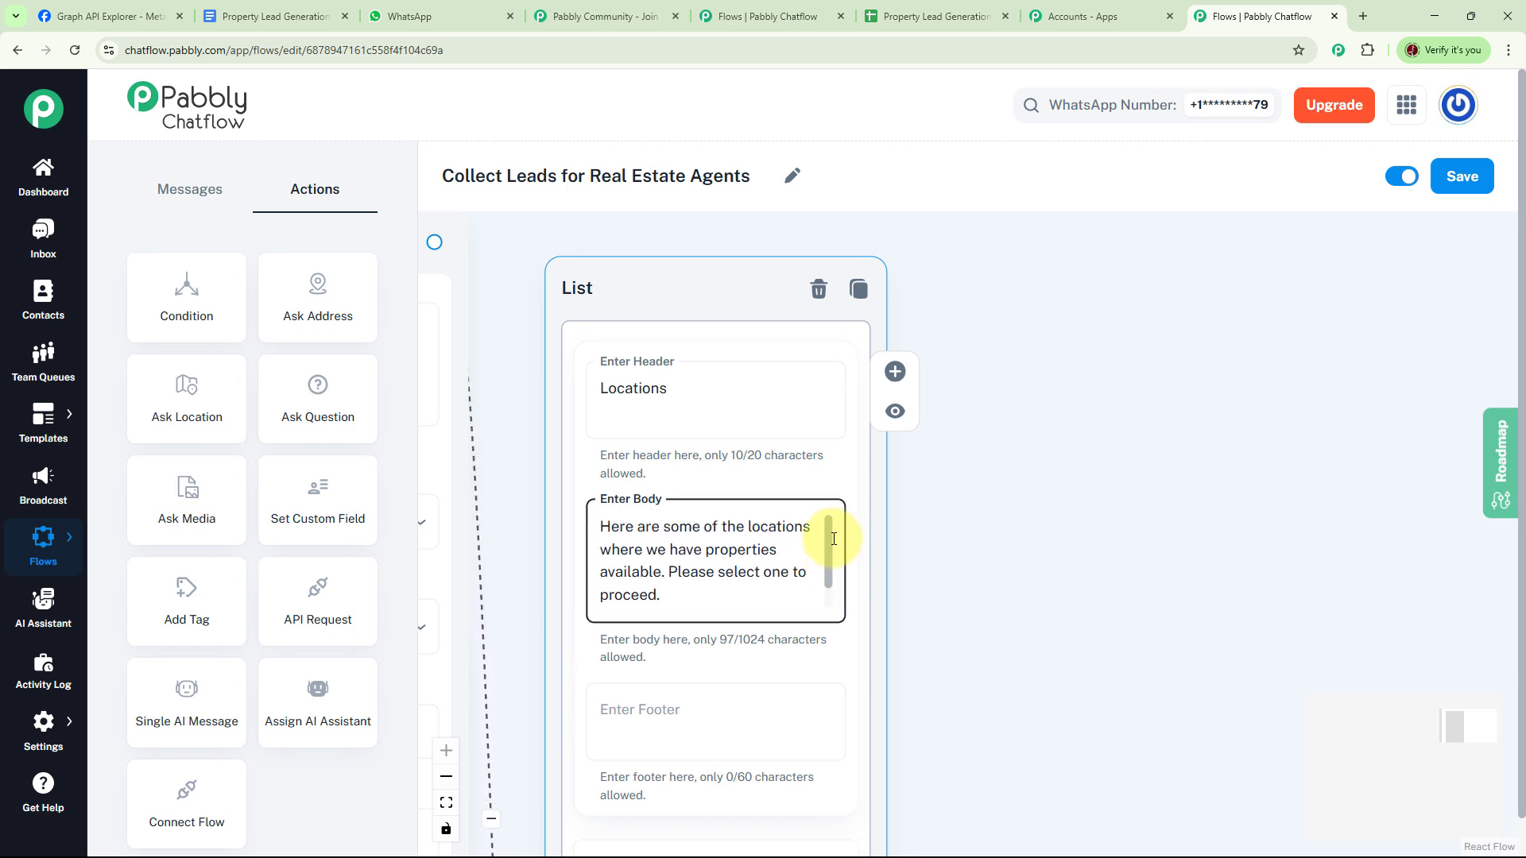
{"action": "scroll", "coordinate": [827, 556], "scroll_direction": "down", "scroll_amount": 4}
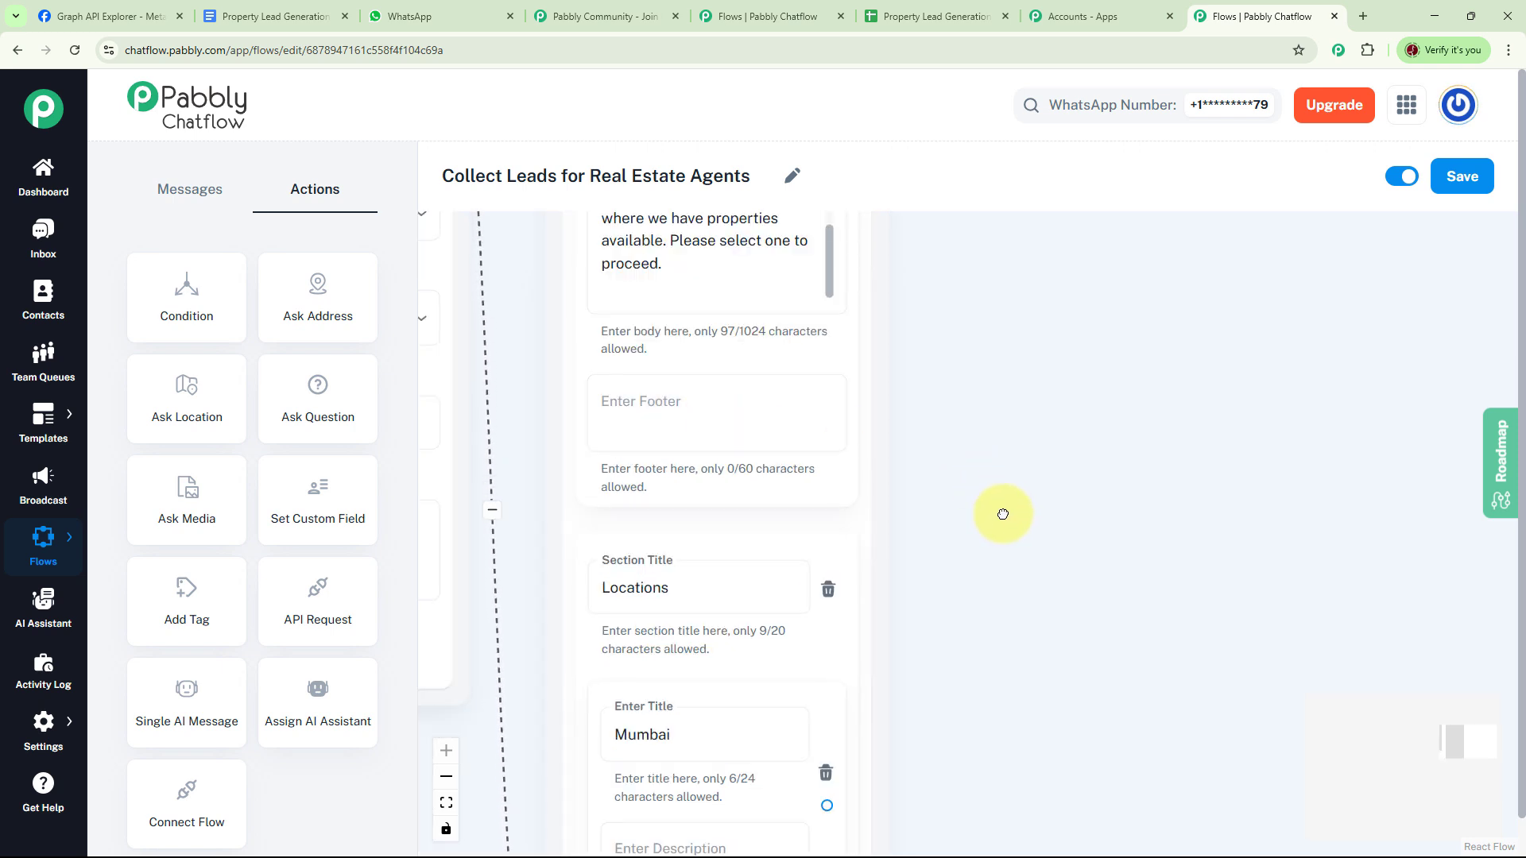
{"action": "scroll", "coordinate": [811, 523], "scroll_direction": "down", "scroll_amount": 1}
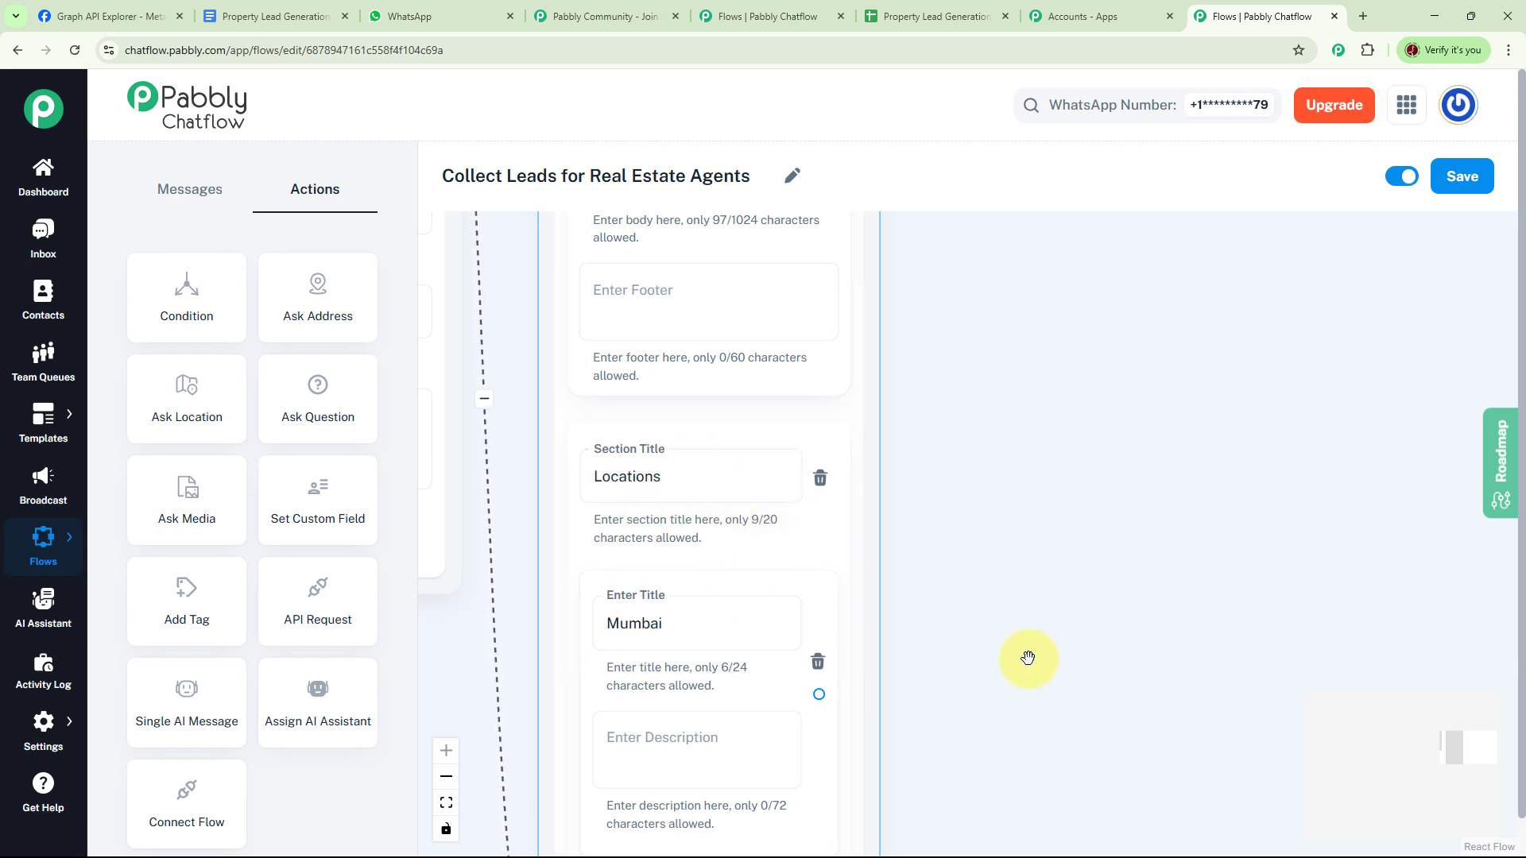
{"action": "left_click_drag", "start_coordinate": [1001, 657], "coordinate": [1000, 509]}
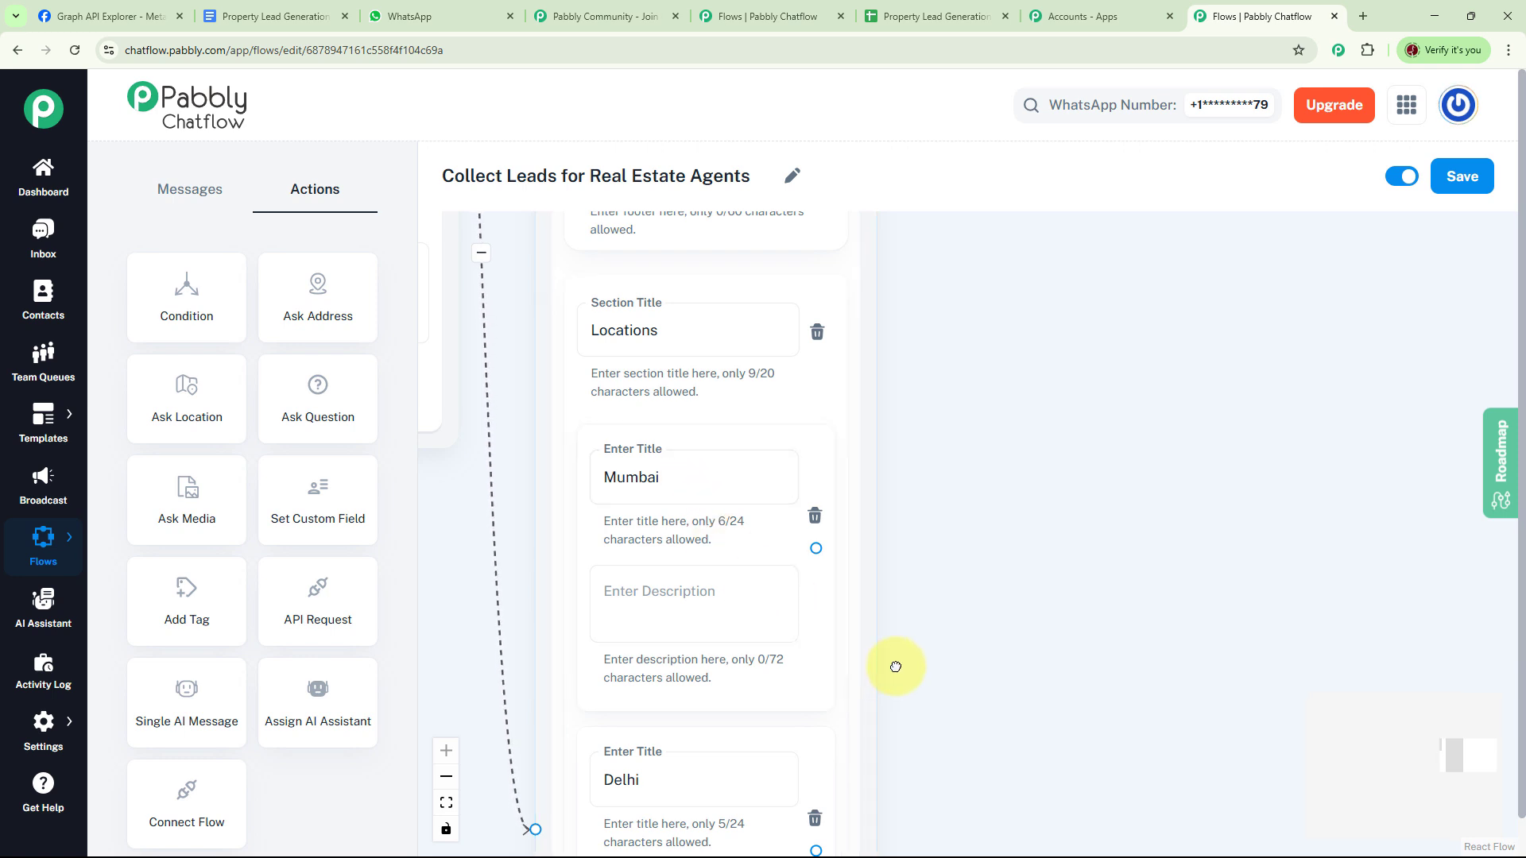
{"action": "left_click_drag", "start_coordinate": [895, 664], "coordinate": [811, 443]}
{"action": "left_click_drag", "start_coordinate": [857, 747], "coordinate": [879, 470]}
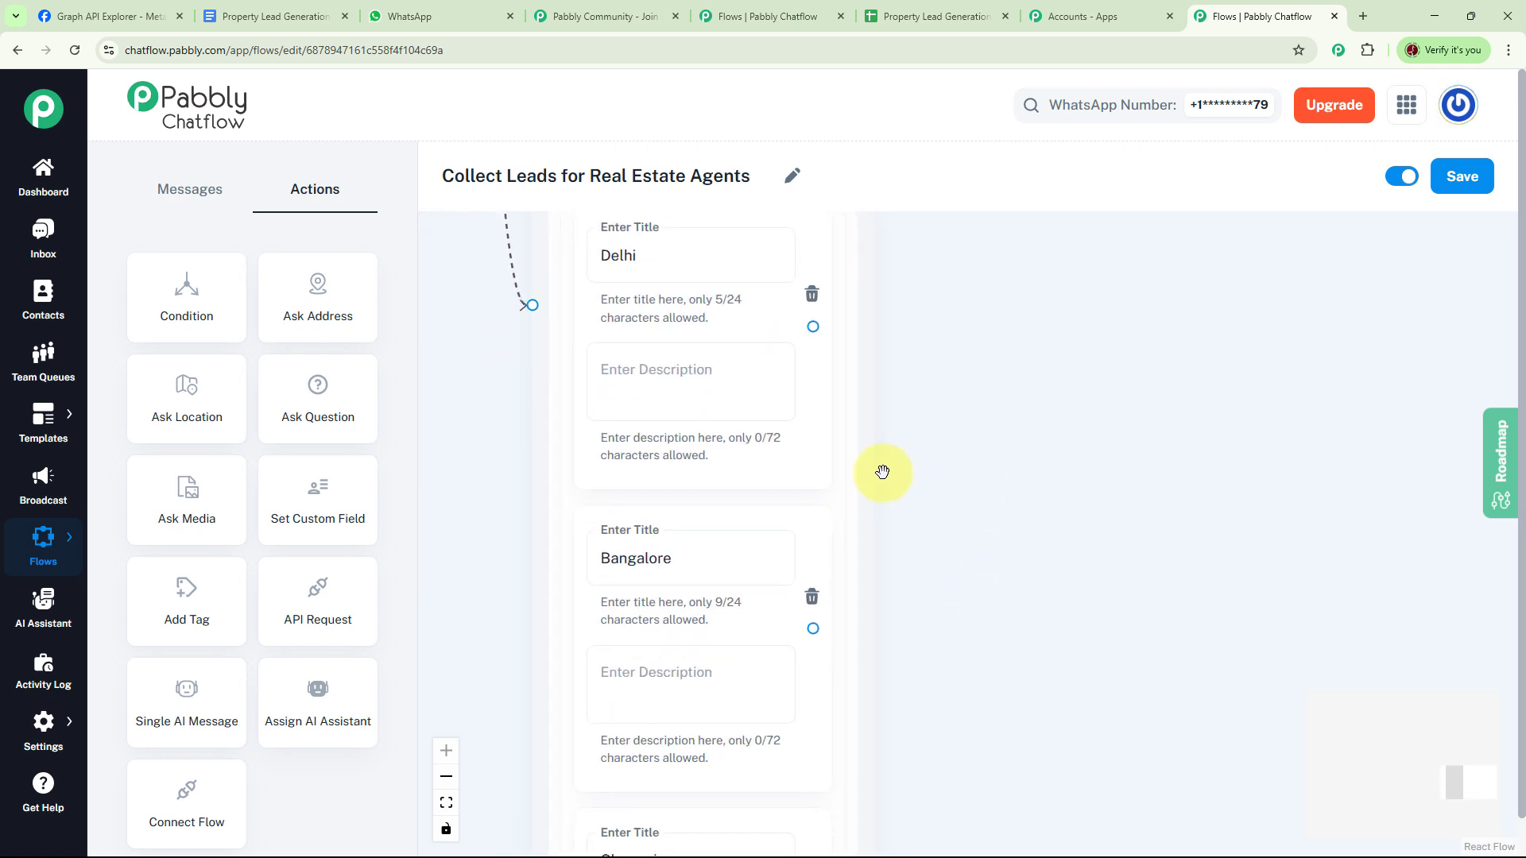
{"action": "left_click_drag", "start_coordinate": [996, 710], "coordinate": [969, 475]}
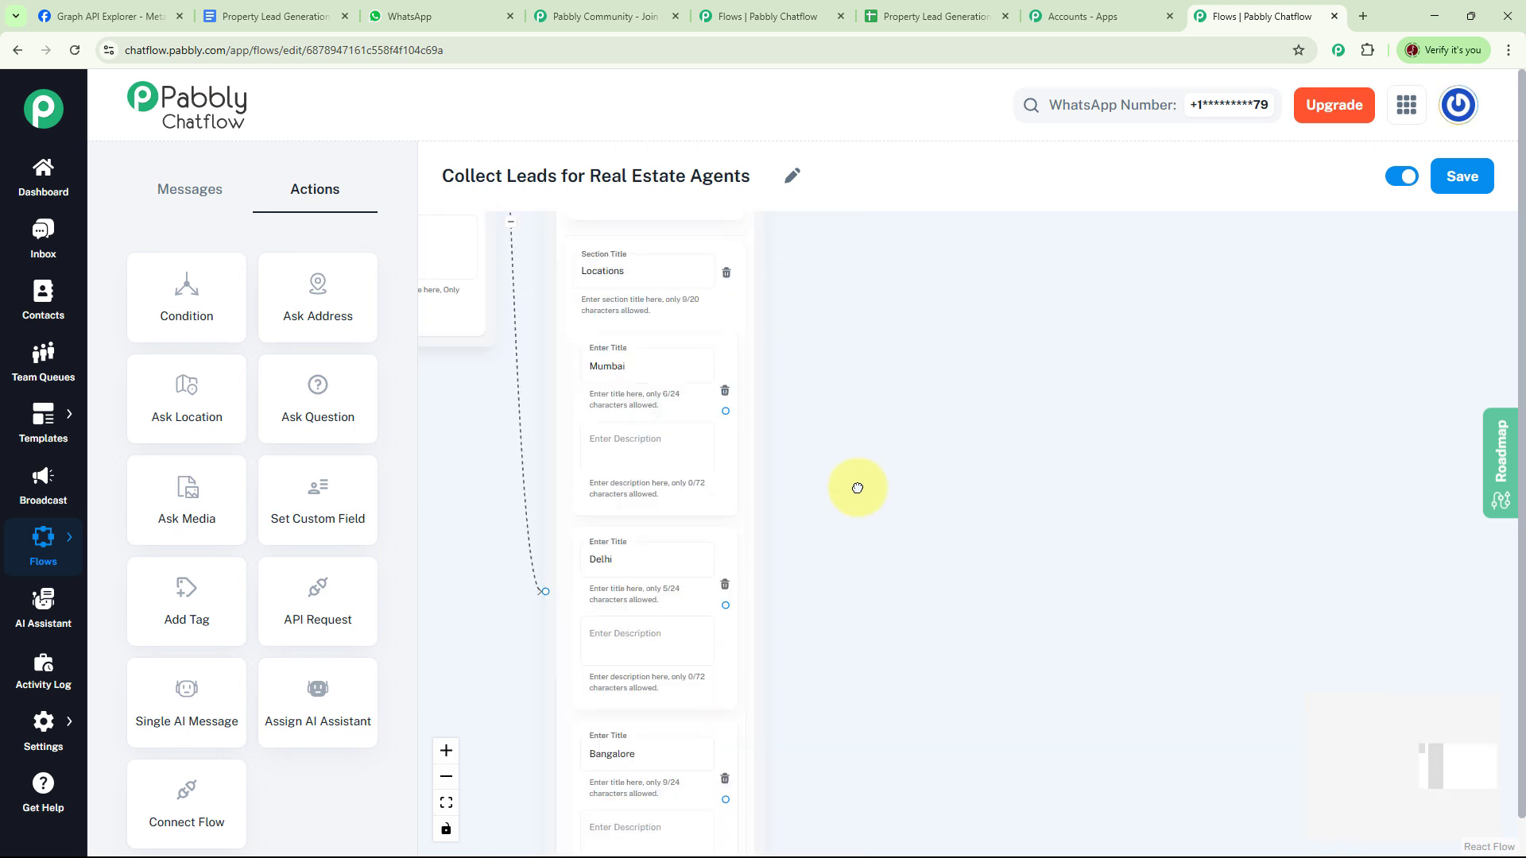
{"action": "left_click_drag", "start_coordinate": [858, 487], "coordinate": [859, 513]}
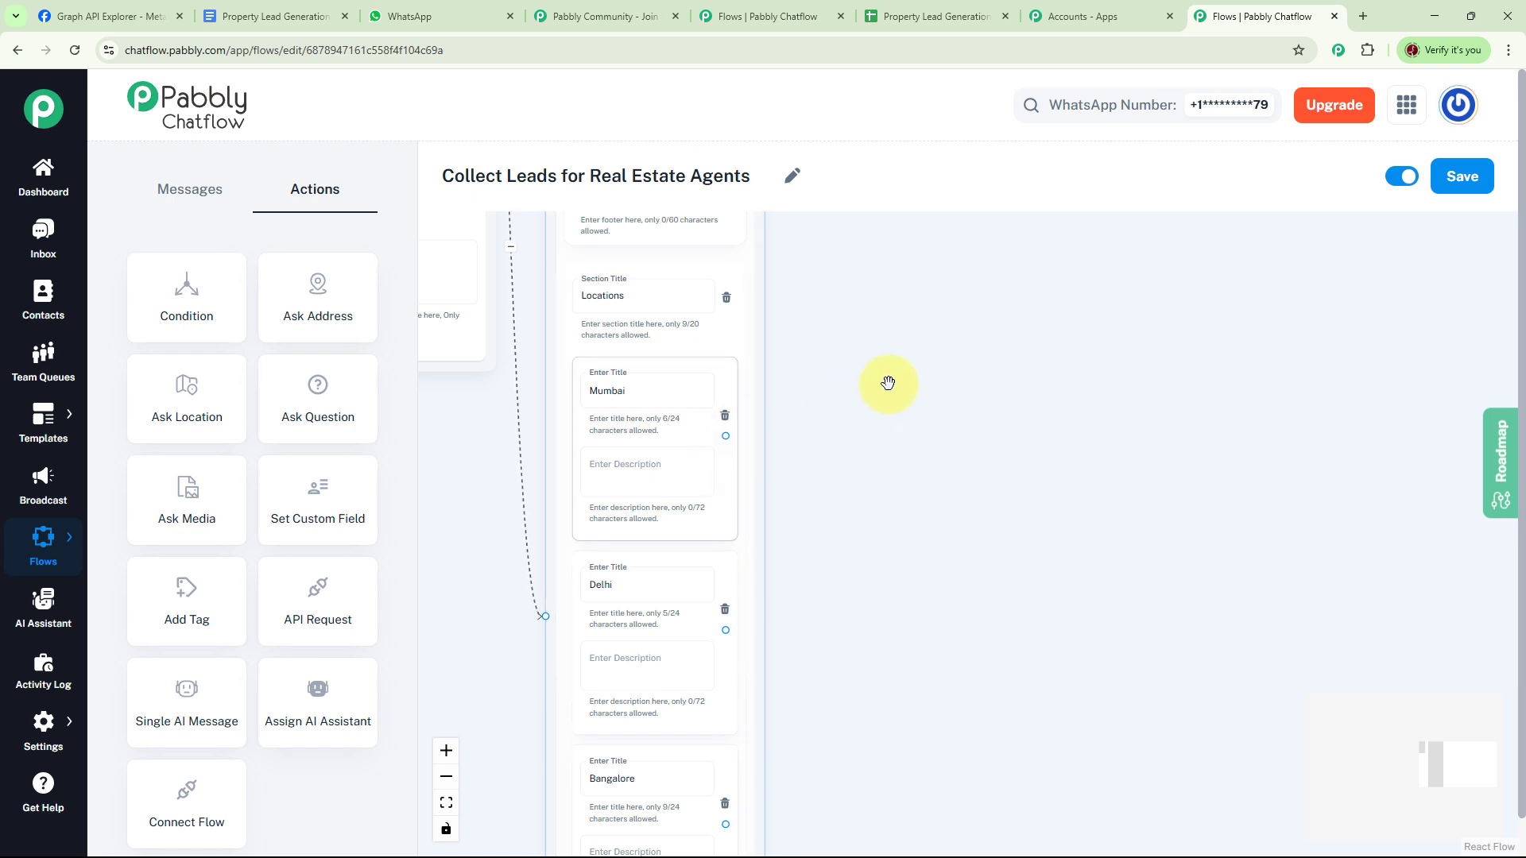
{"action": "left_click_drag", "start_coordinate": [925, 492], "coordinate": [926, 598]}
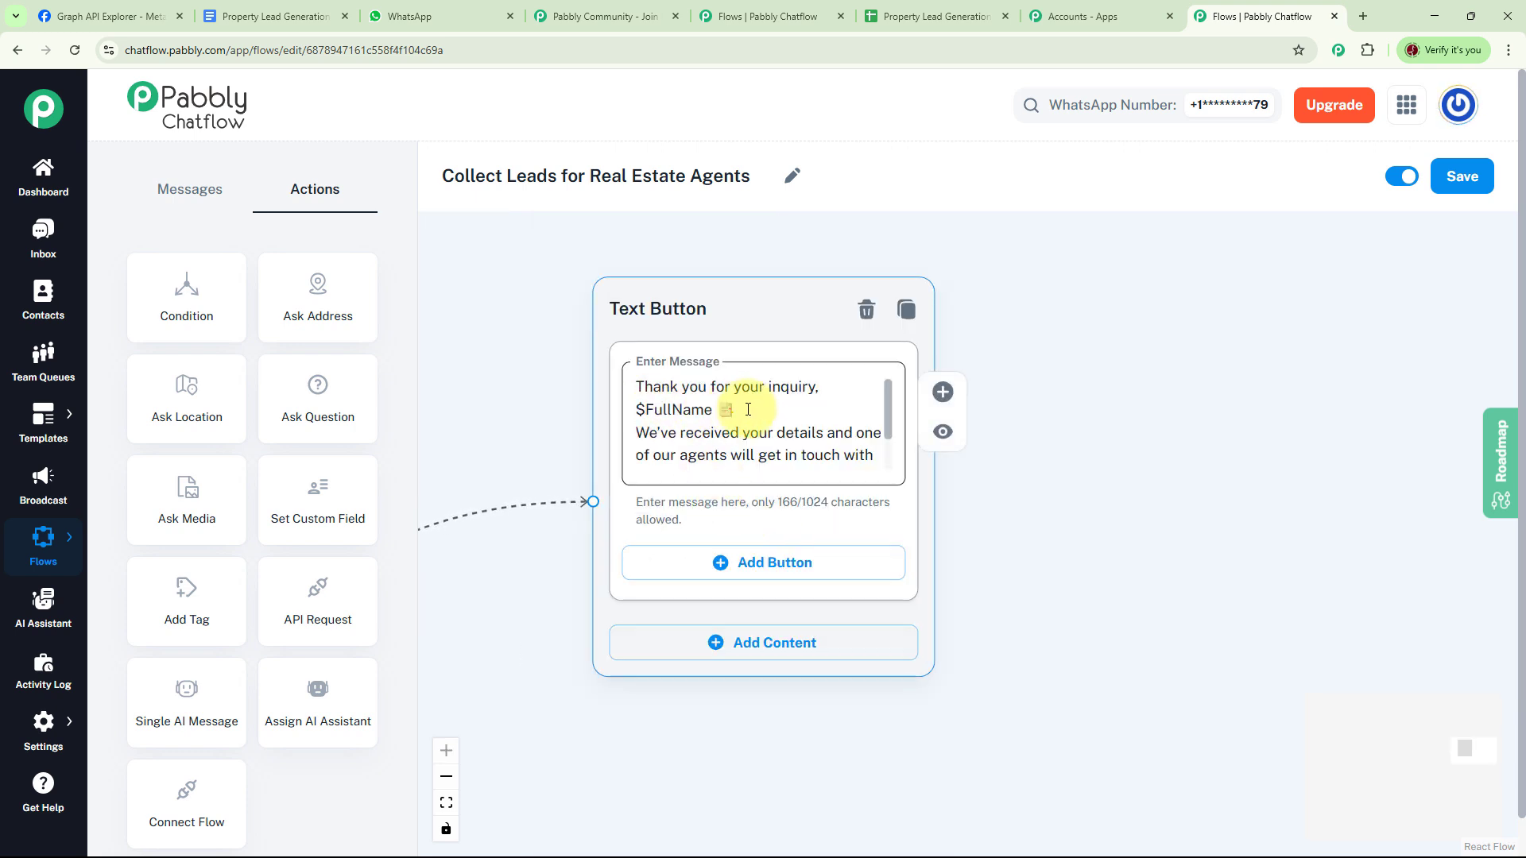
{"action": "left_click", "coordinate": [661, 431]}
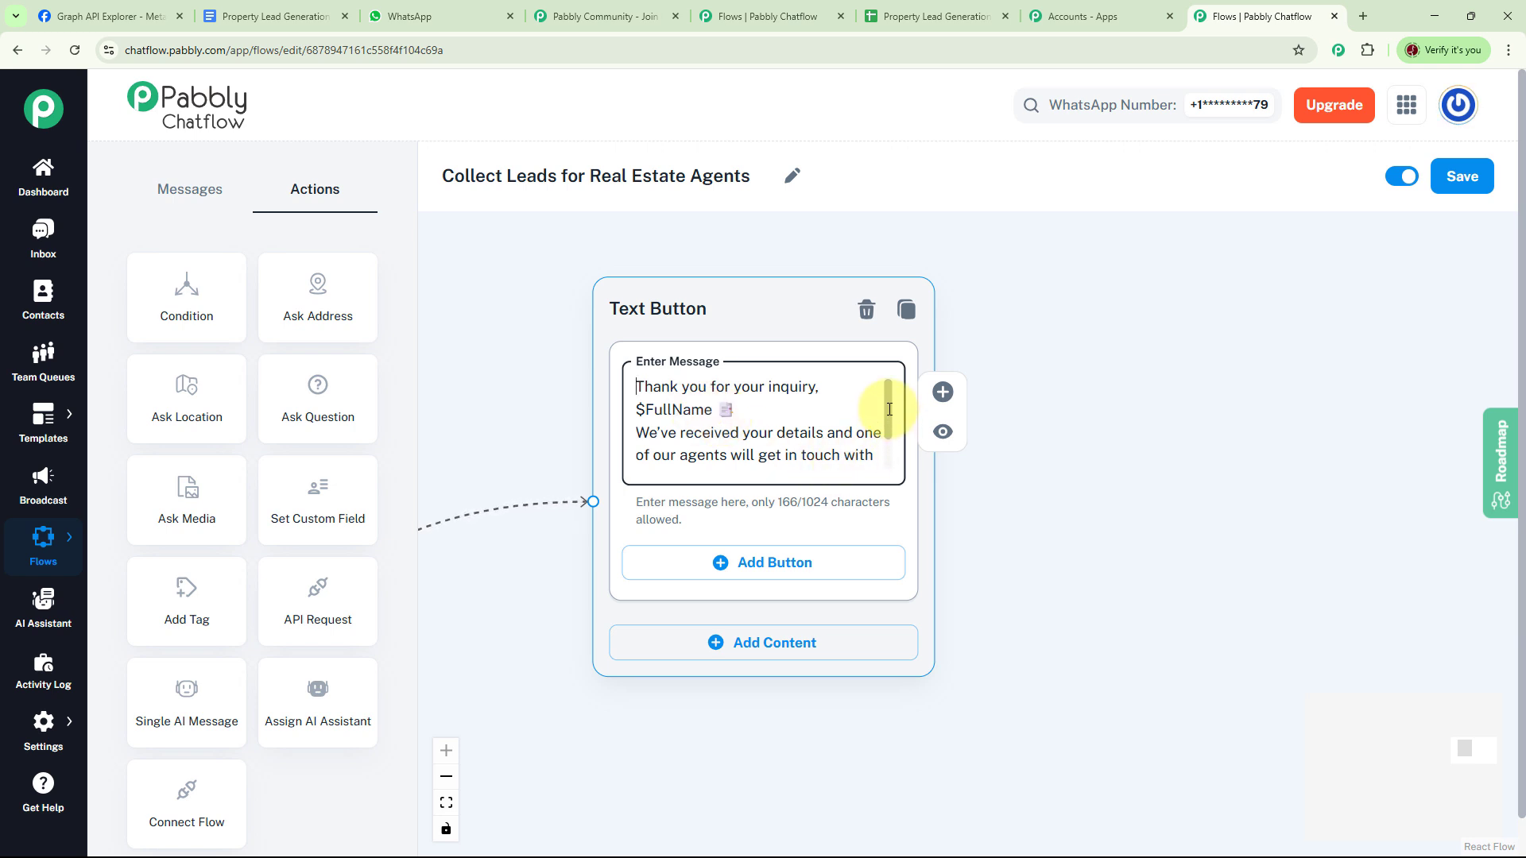
{"action": "left_click_drag", "start_coordinate": [889, 410], "coordinate": [897, 438]}
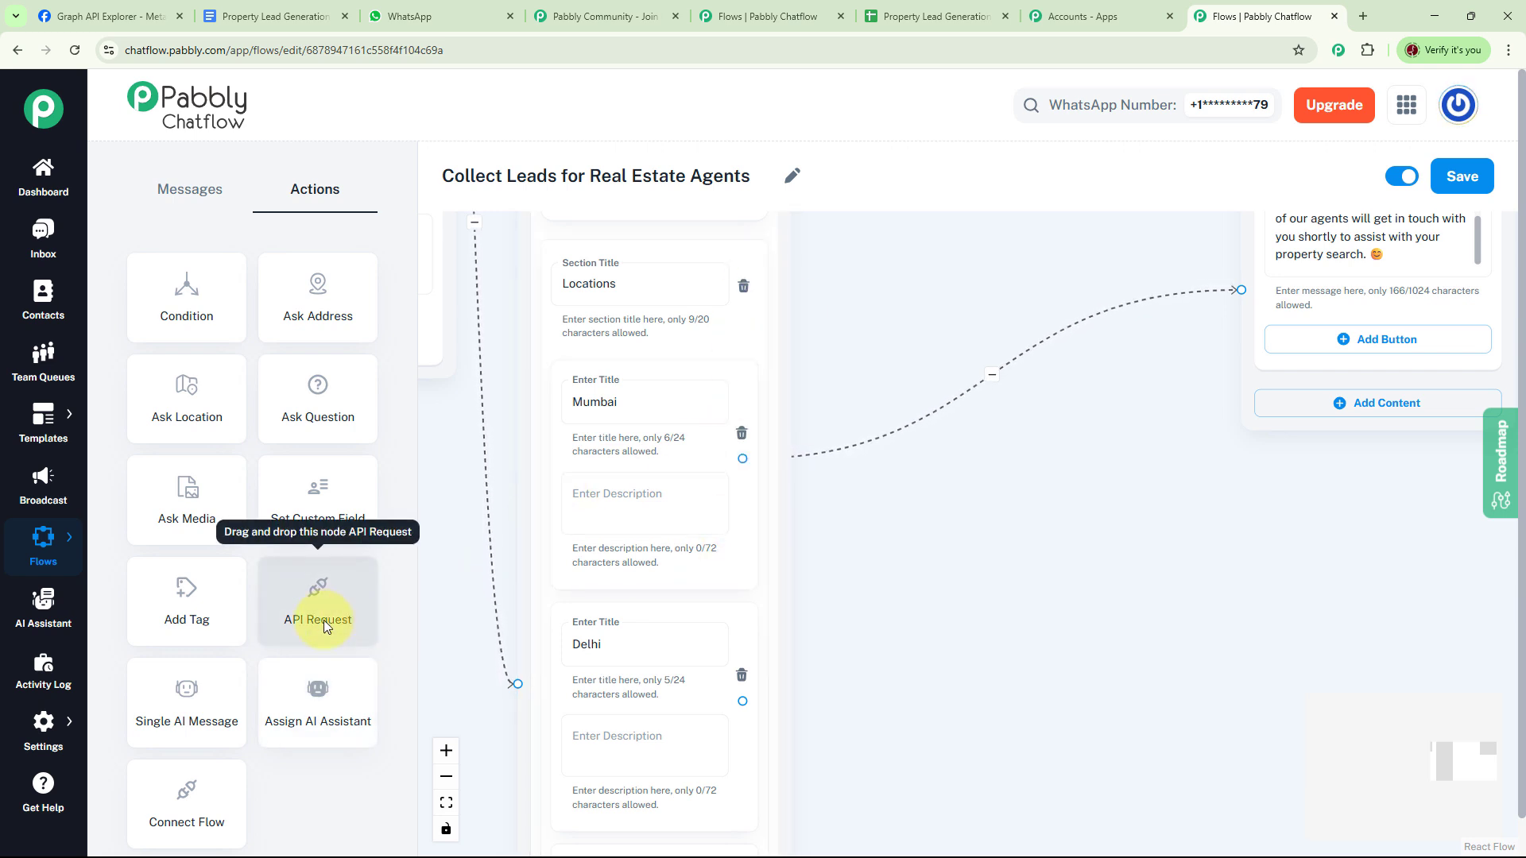
- Place an API Request step beside the location list and connect the Mumbai option to it
{"action": "left_click_drag", "start_coordinate": [322, 620], "coordinate": [1011, 498]}
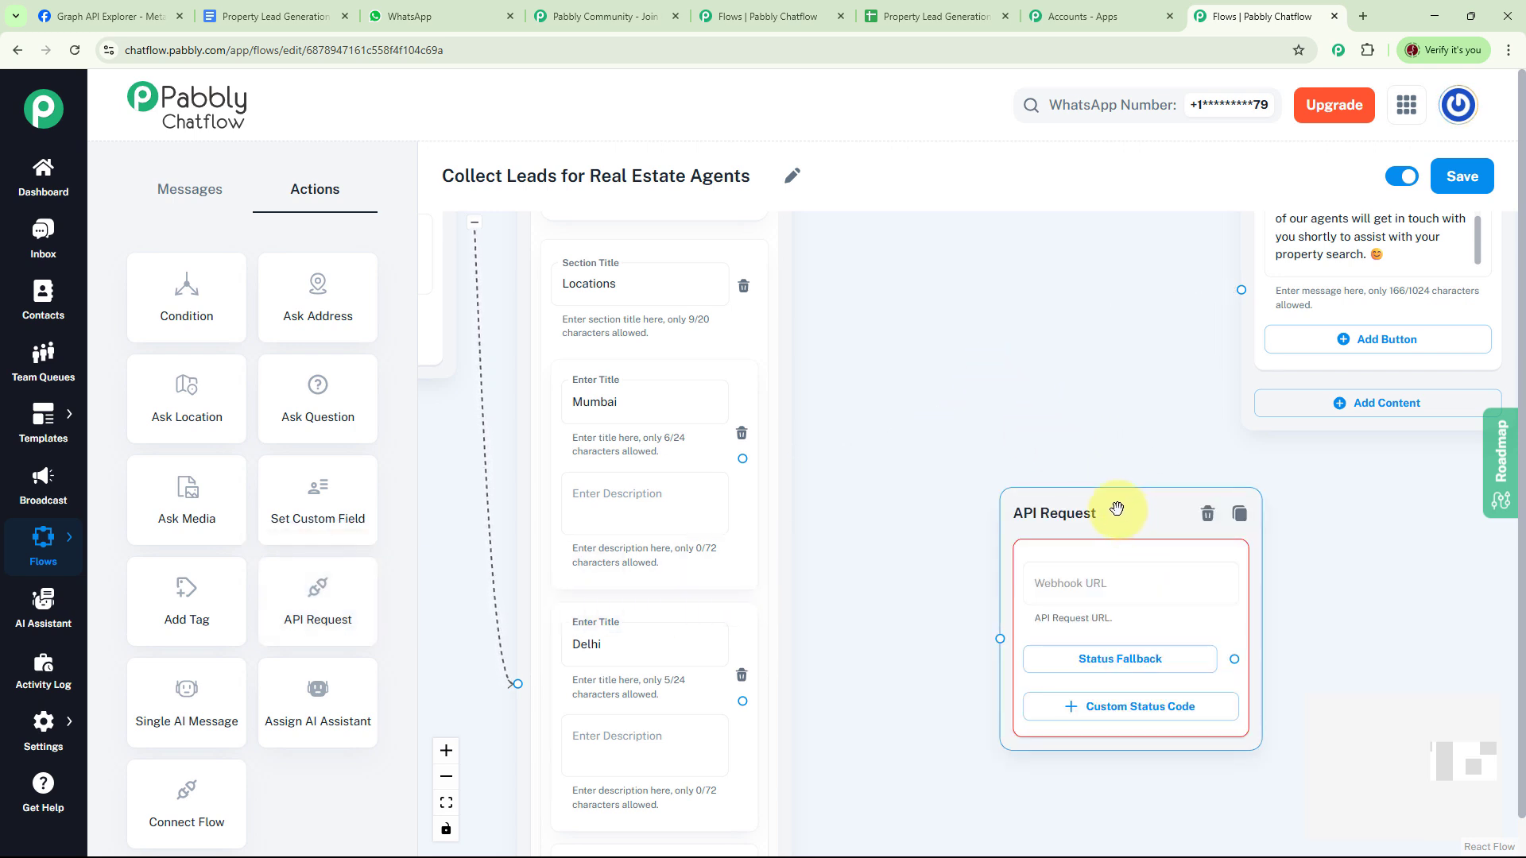
{"action": "left_click_drag", "start_coordinate": [1116, 509], "coordinate": [1017, 270]}
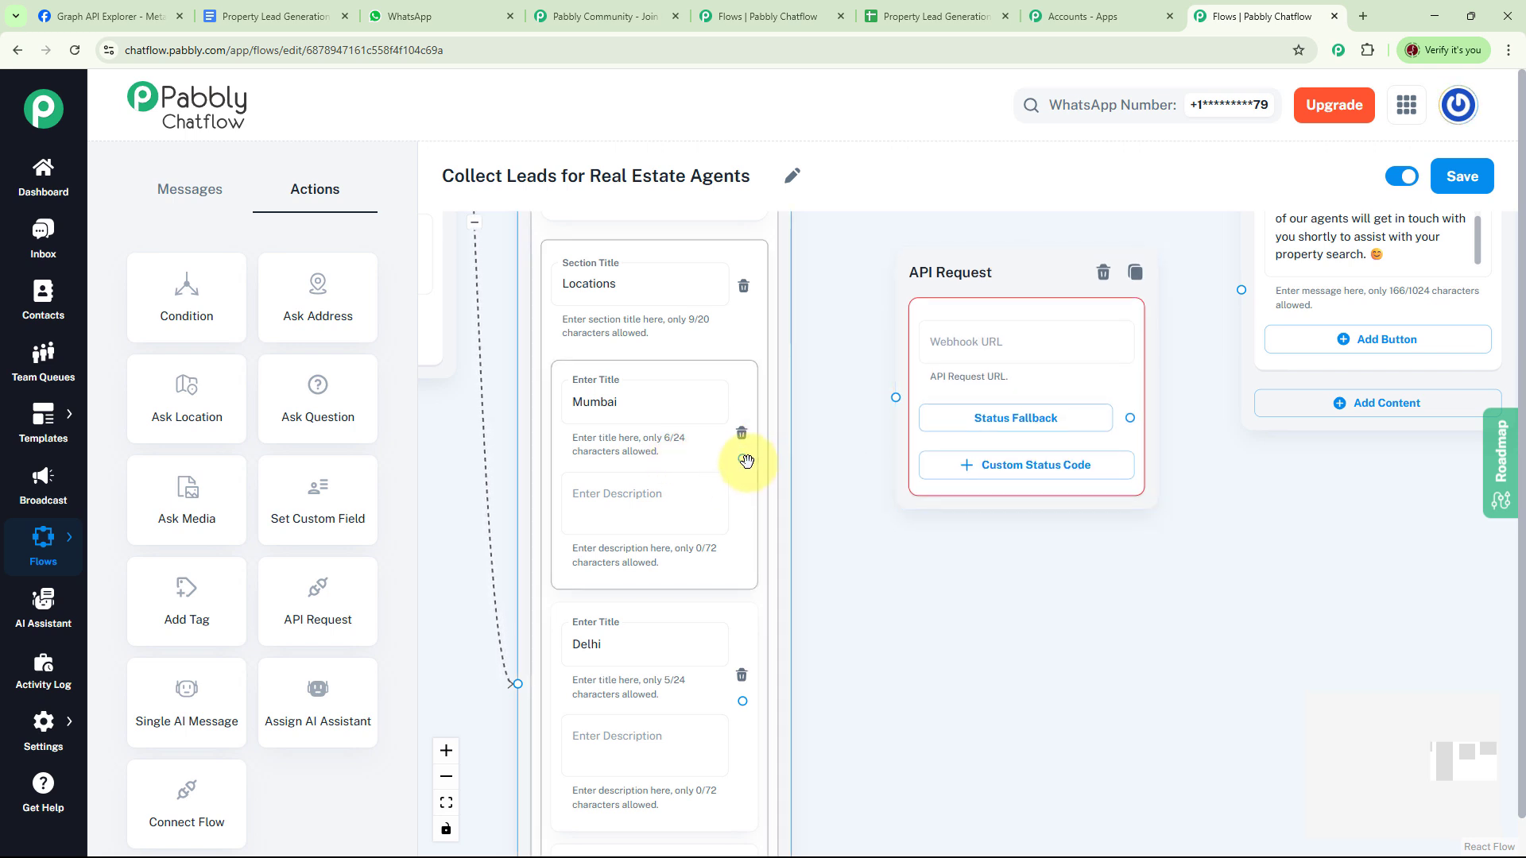
{"action": "left_click_drag", "start_coordinate": [745, 460], "coordinate": [895, 397]}
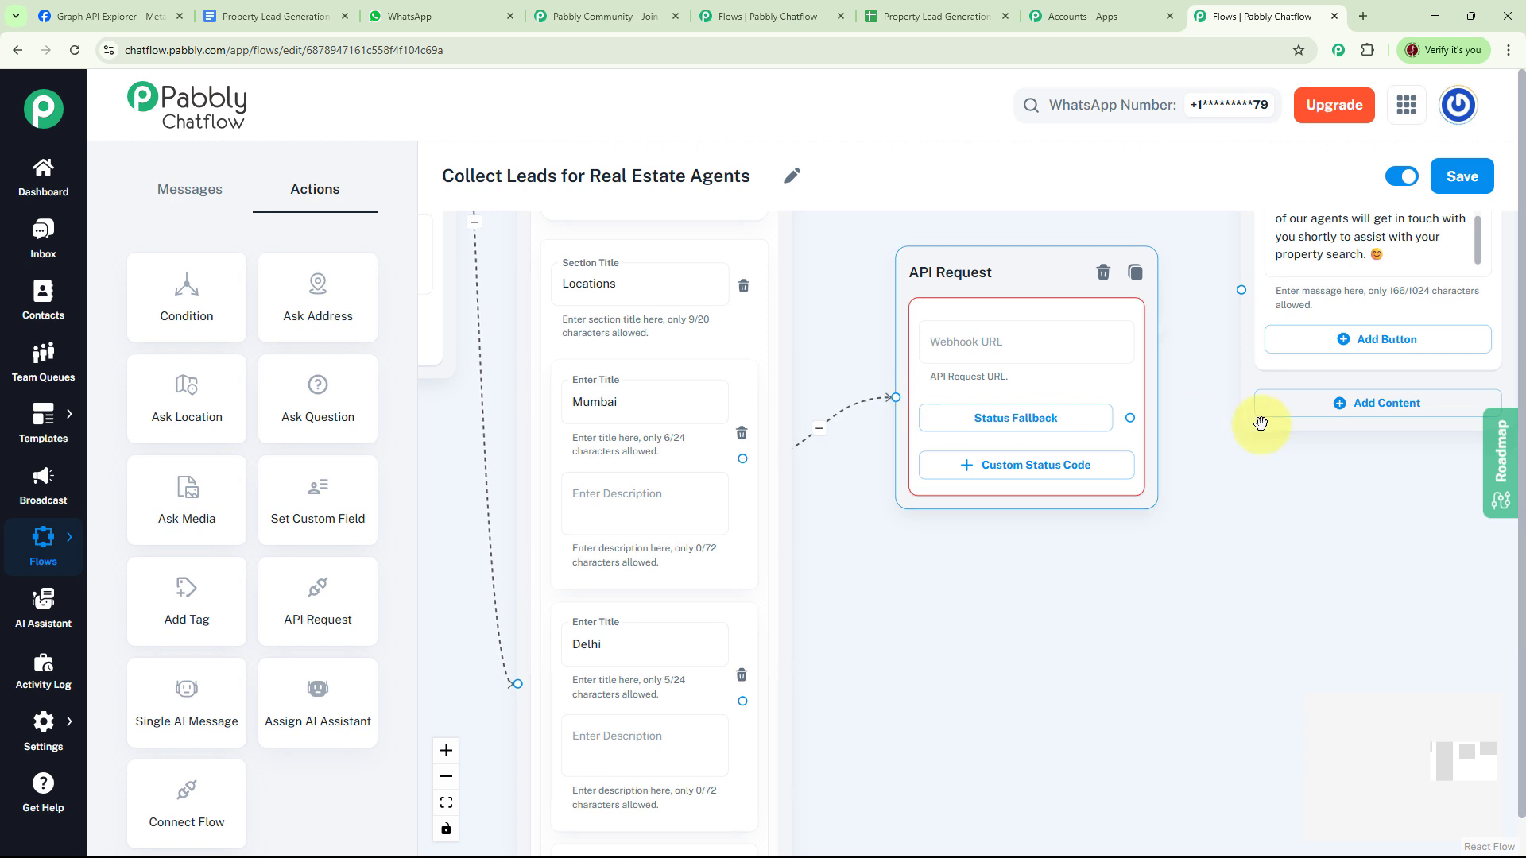
{"action": "left_click_drag", "start_coordinate": [1224, 468], "coordinate": [1115, 559]}
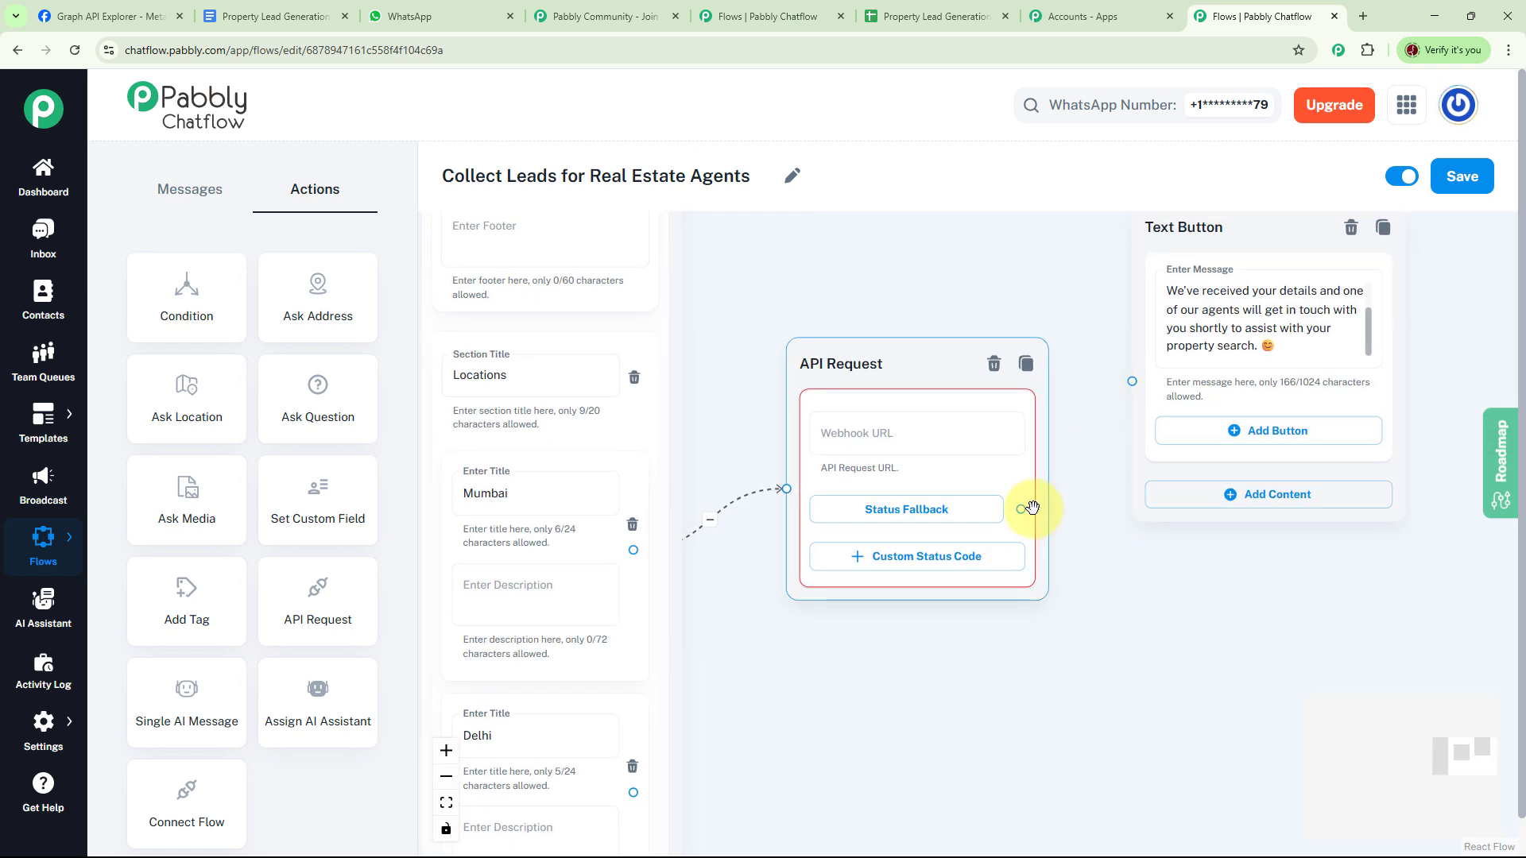
{"action": "left_click", "coordinate": [828, 432]}
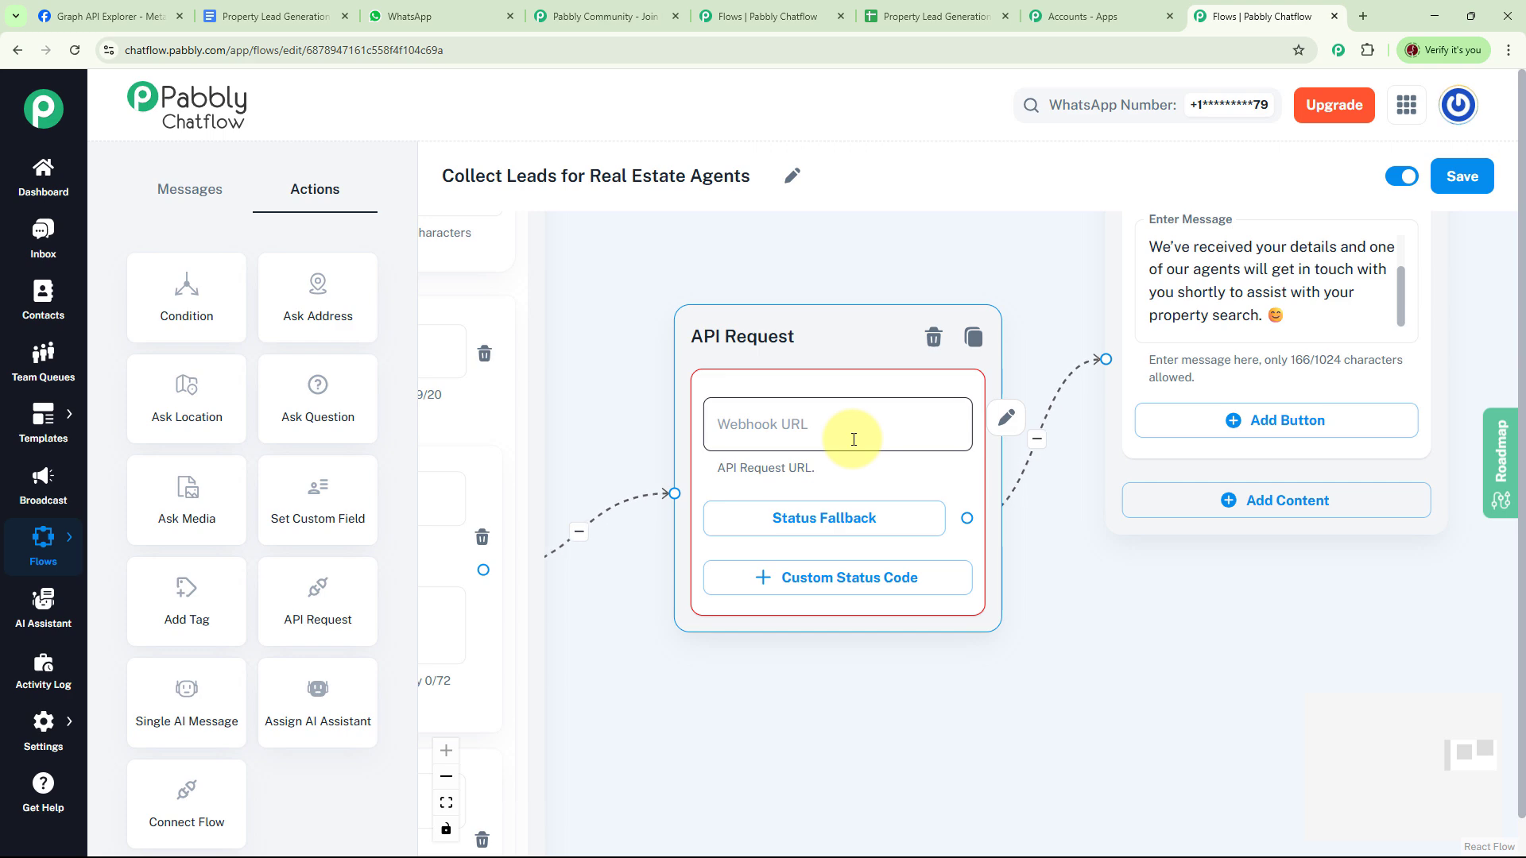
- Go to Pabbly Connect and start a new workflow with the Classic builder
{"action": "left_click", "coordinate": [1079, 30]}
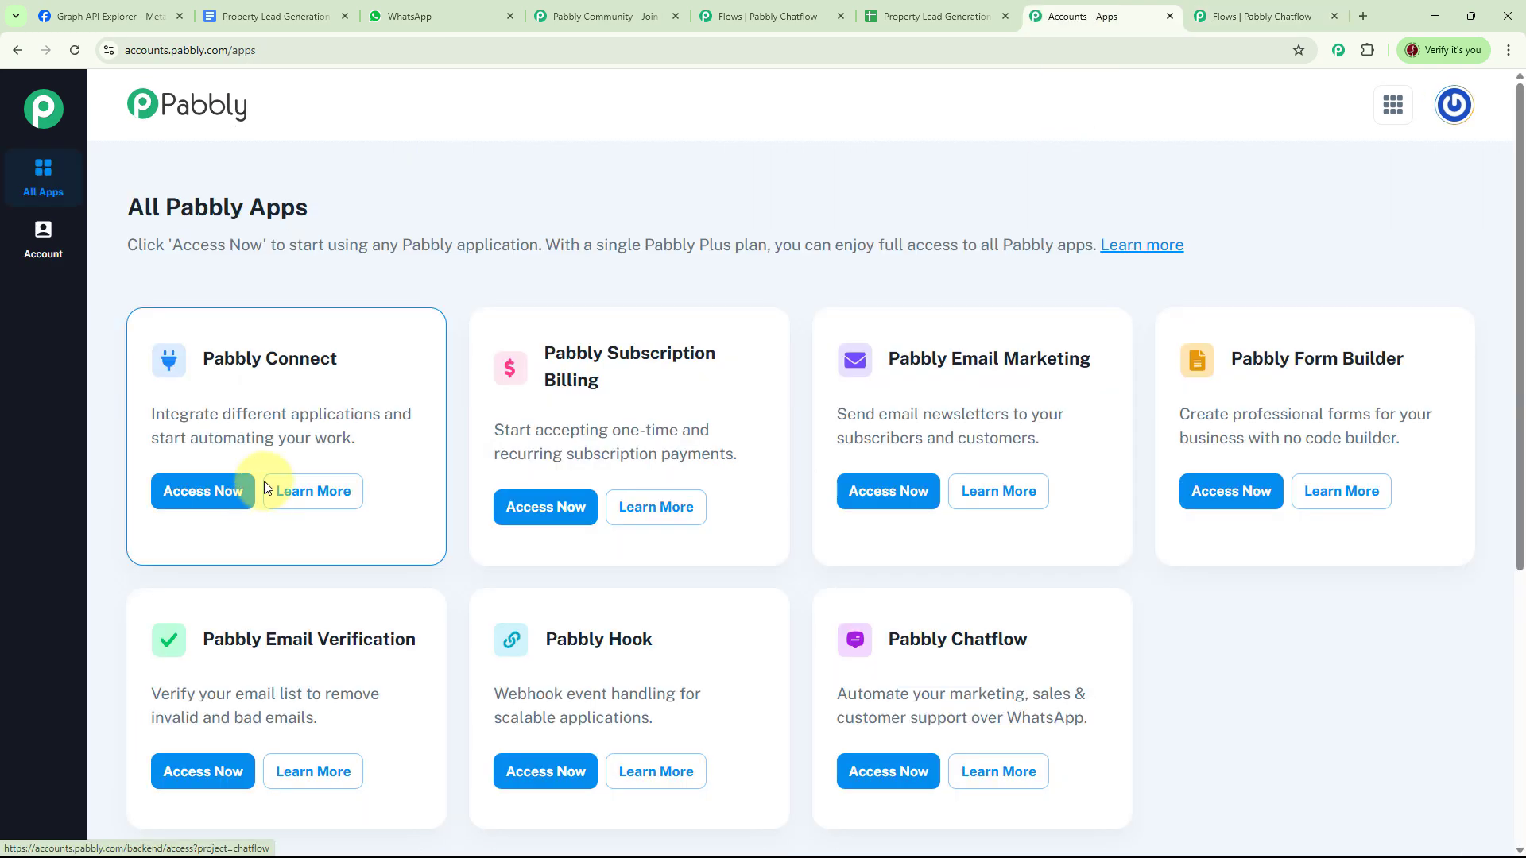
{"action": "left_click", "coordinate": [213, 491]}
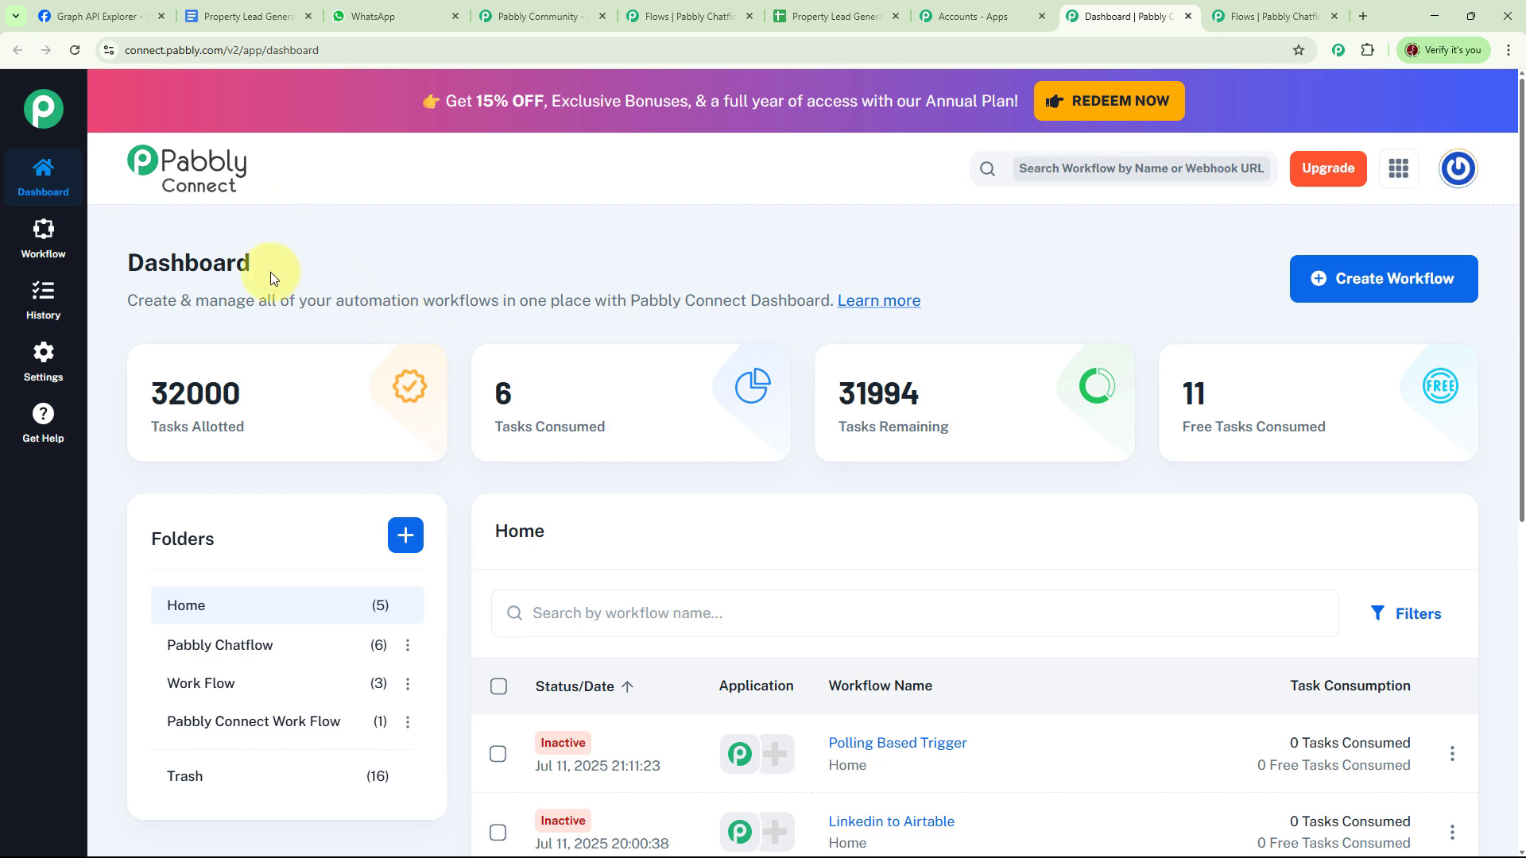
{"action": "left_click", "coordinate": [1378, 290]}
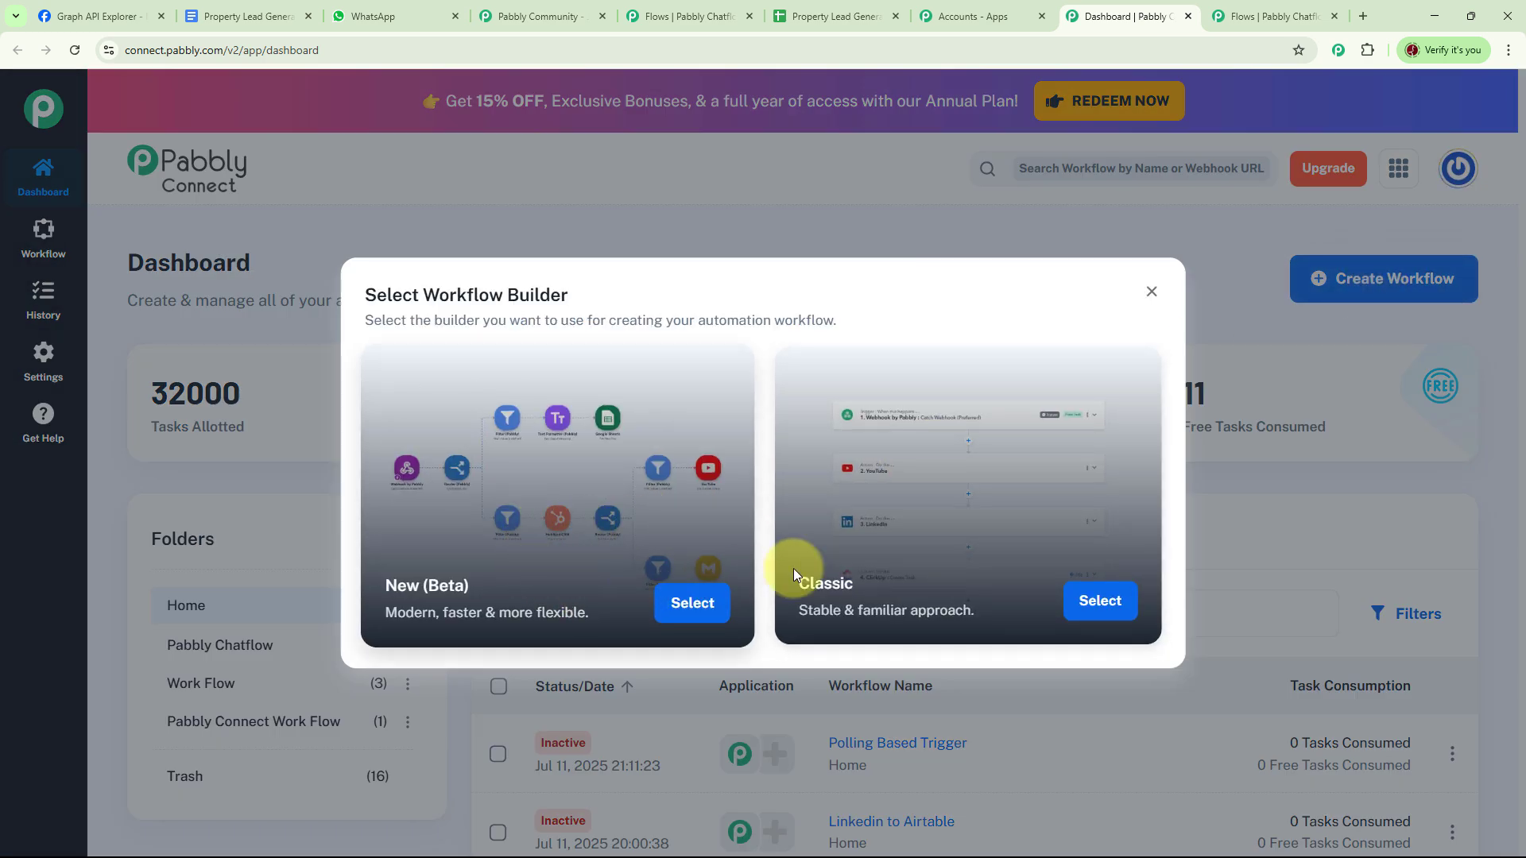
{"action": "left_click", "coordinate": [1100, 604]}
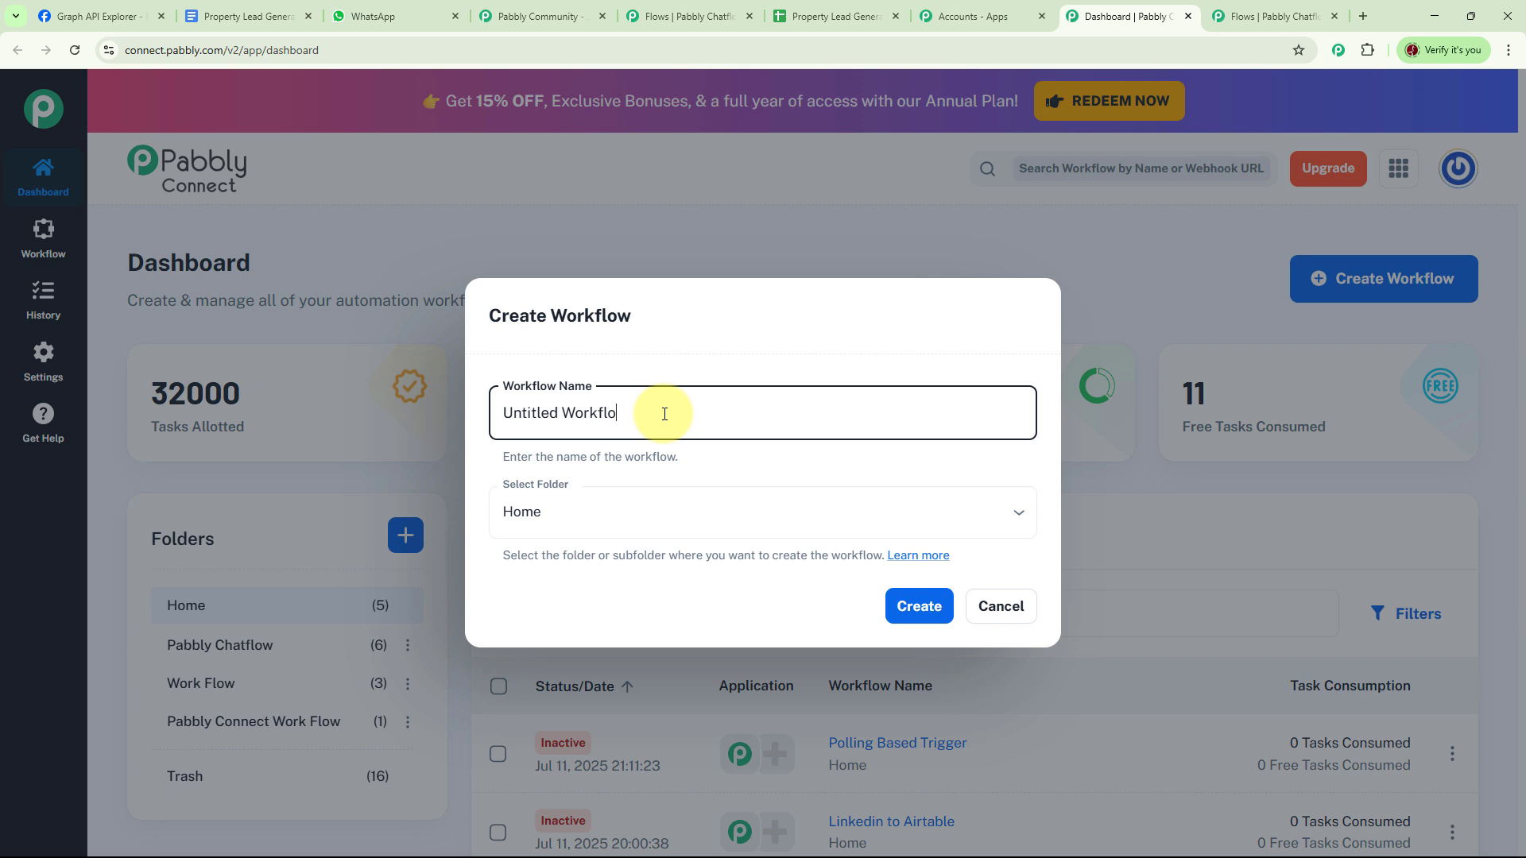
- Name the workflow 'Lead Generation New', put it in the Pabbly Chatflow folder, and create it
{"action": "key", "text": "ctrl+a"}
{"action": "type", "text": "Lead Generation New"}
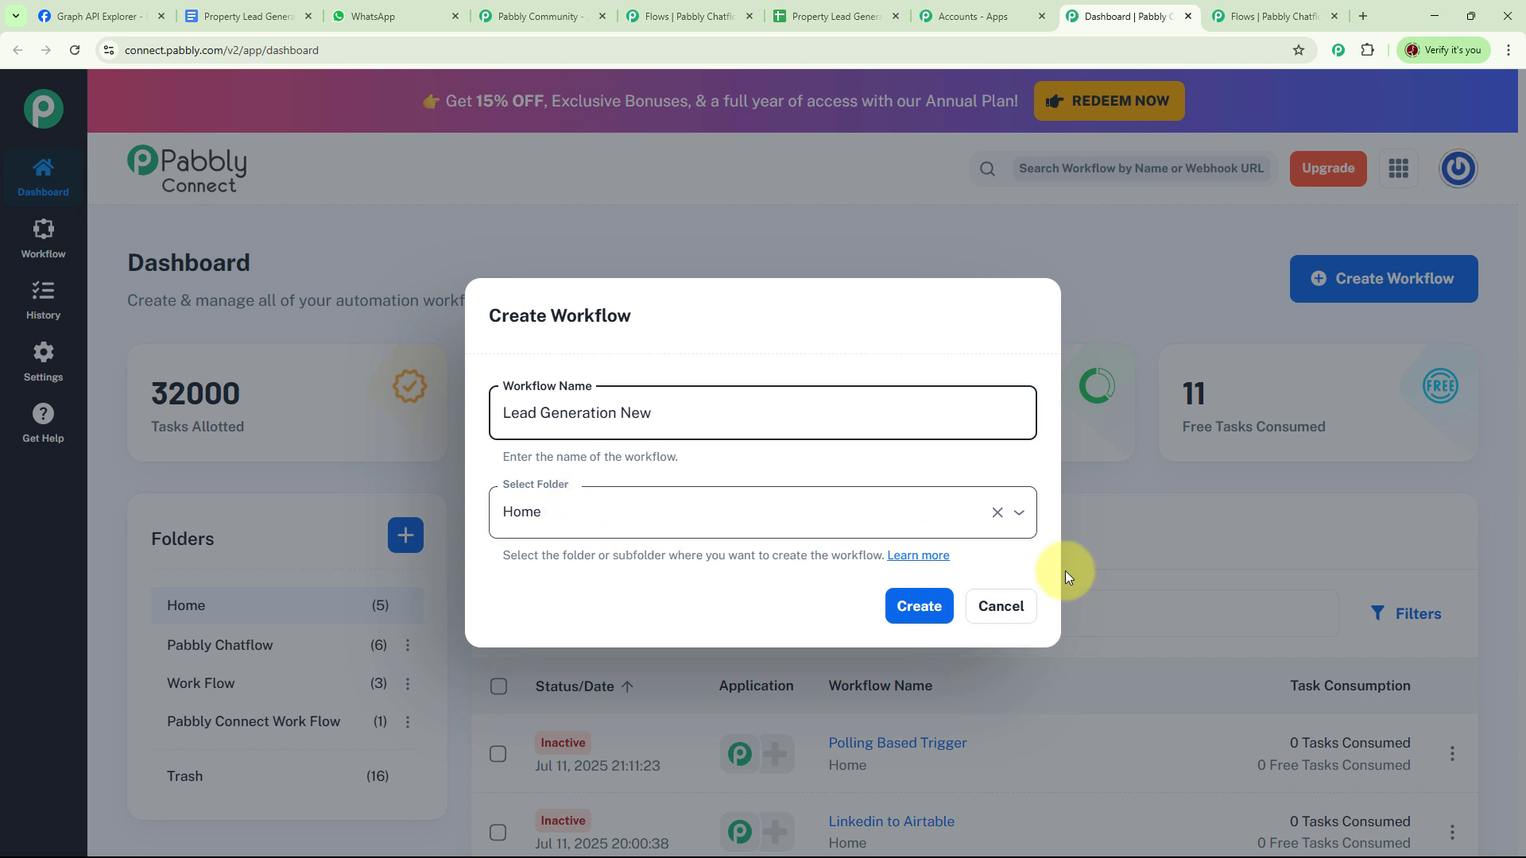
{"action": "left_click", "coordinate": [1016, 517]}
{"action": "left_click", "coordinate": [616, 596]}
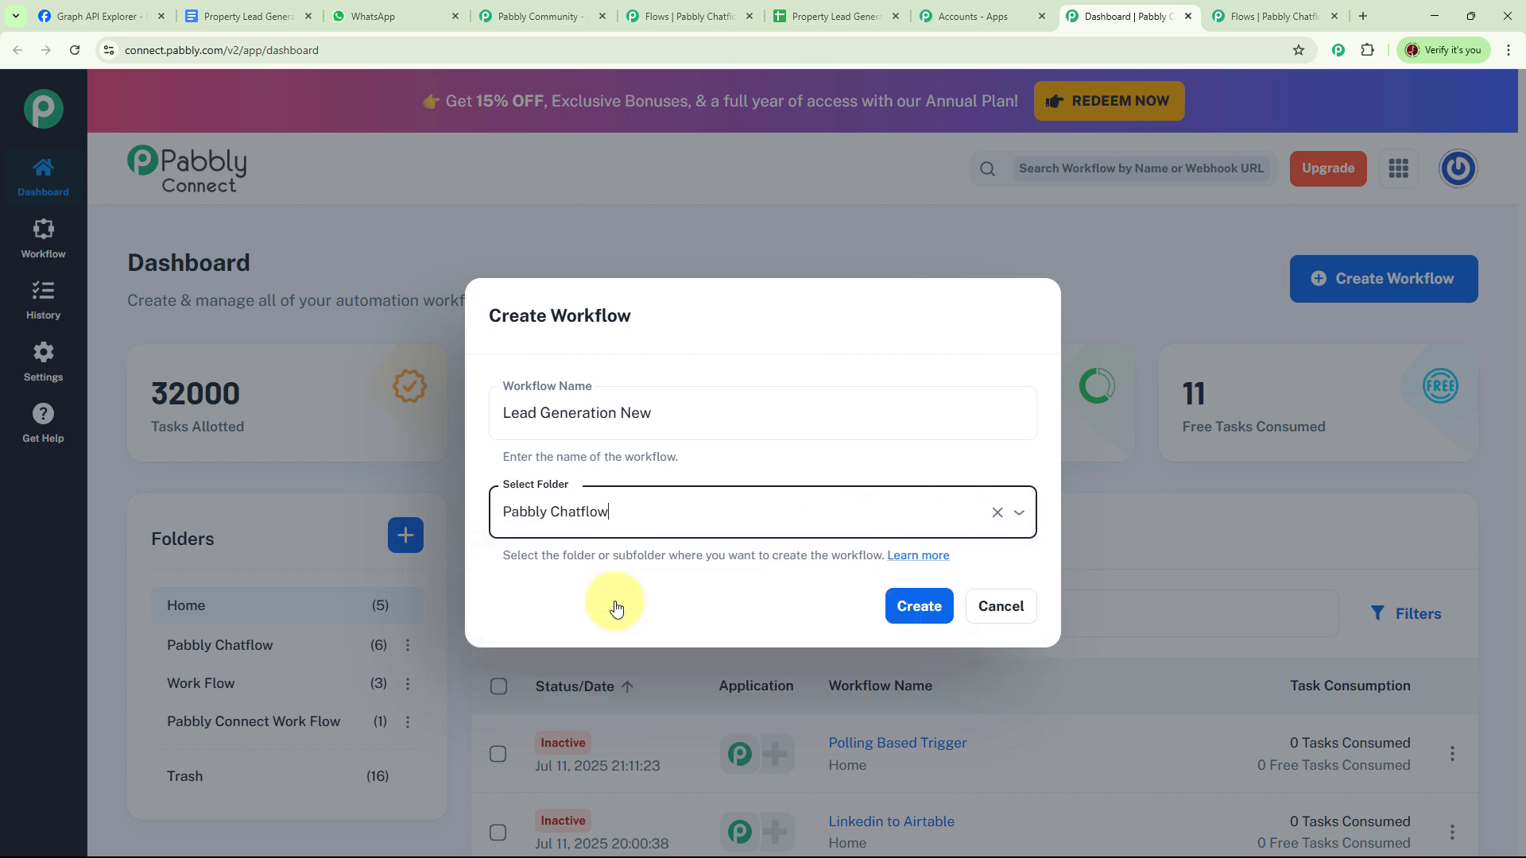
{"action": "left_click", "coordinate": [930, 618]}
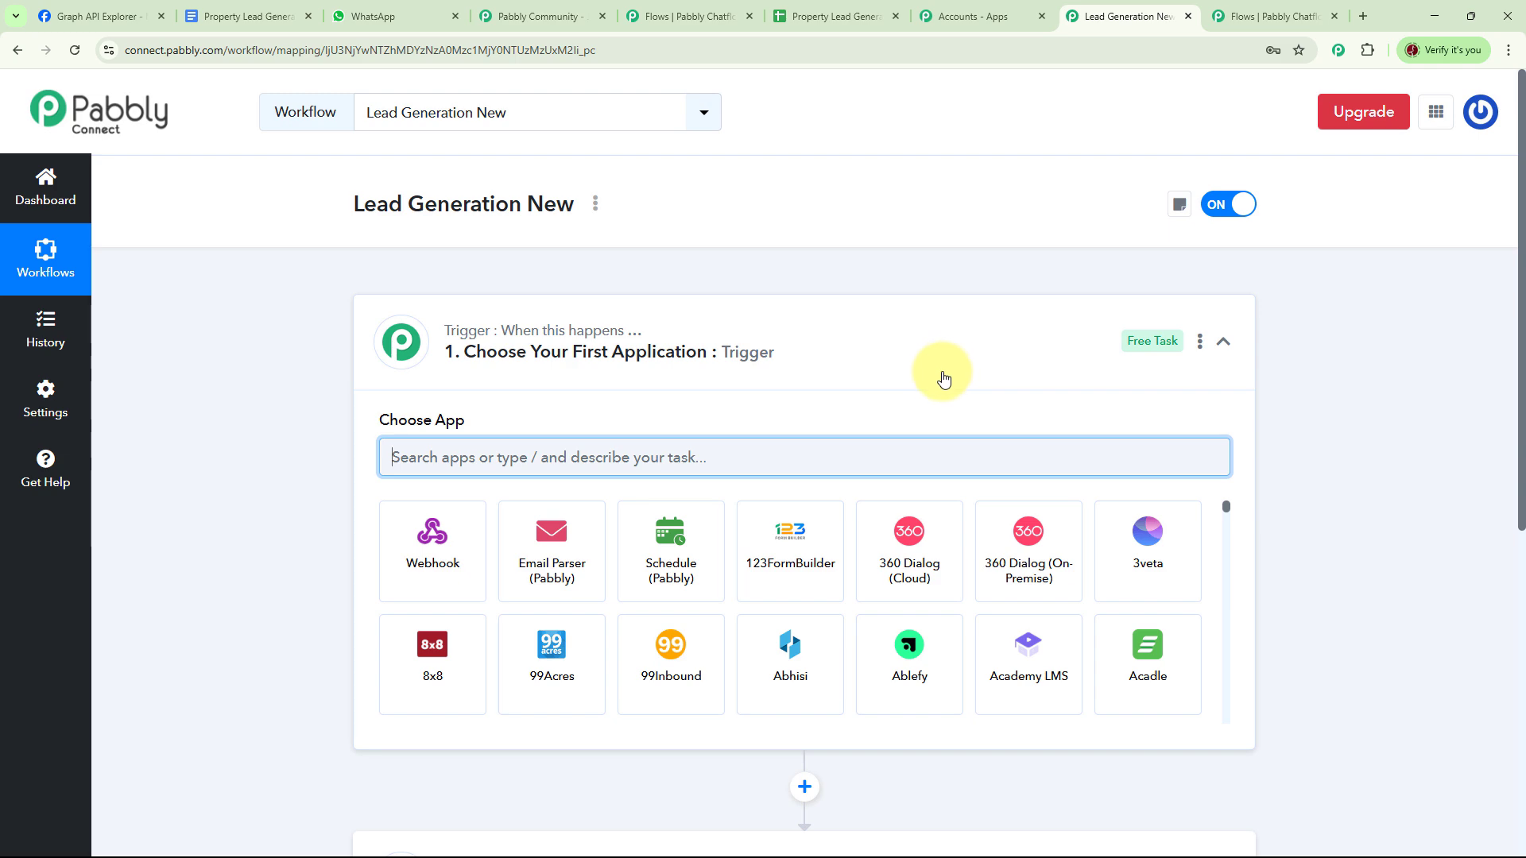
- Search 'pabb' and choose Pabbly Chatflow as the trigger app
{"action": "scroll", "coordinate": [1258, 532], "scroll_direction": "down", "scroll_amount": 7}
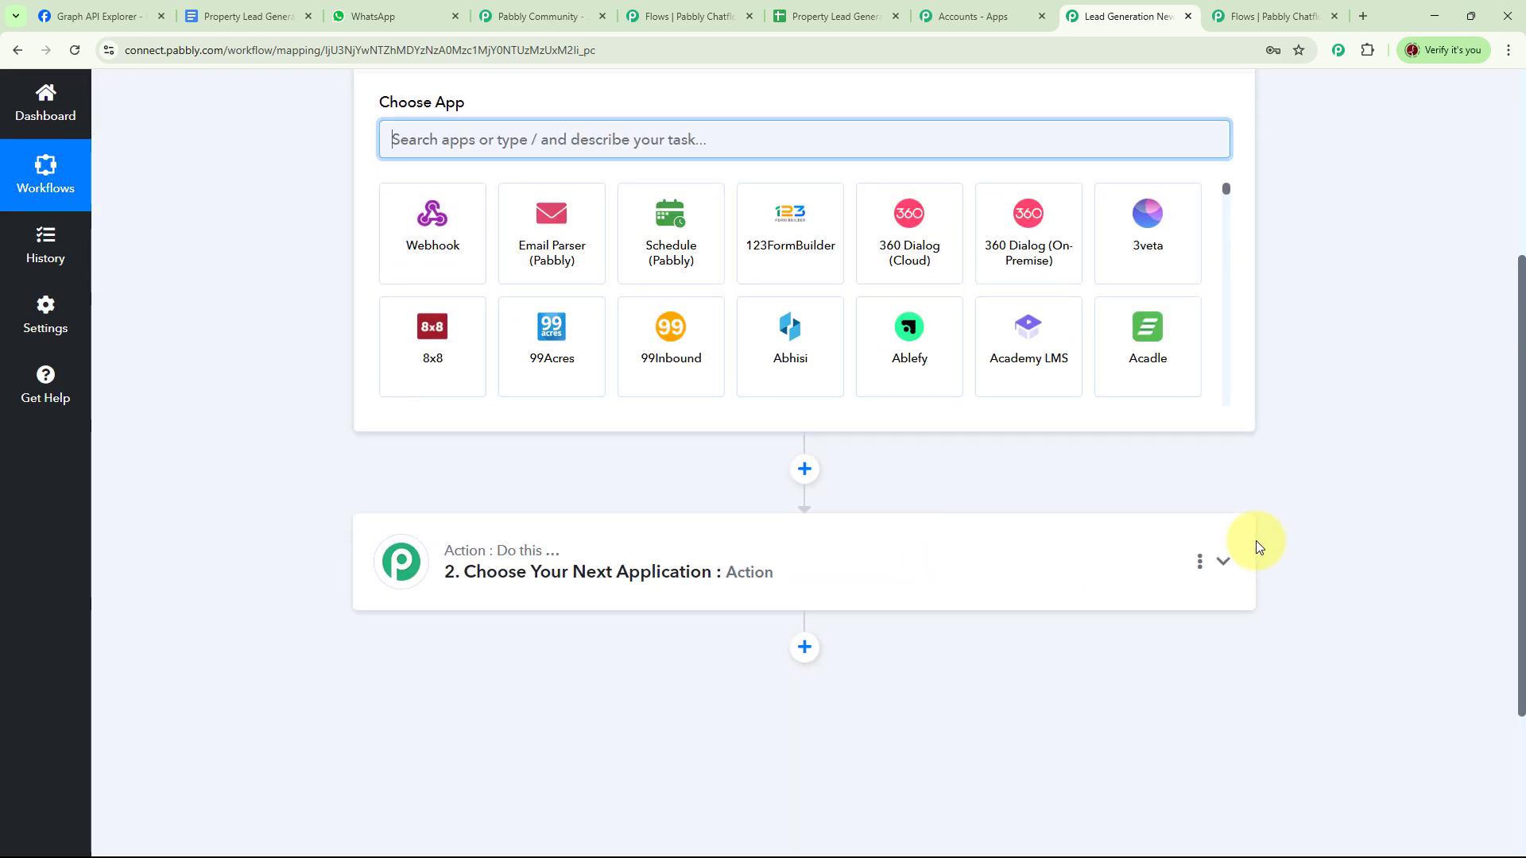
{"action": "scroll", "coordinate": [604, 366], "scroll_direction": "up", "scroll_amount": 8}
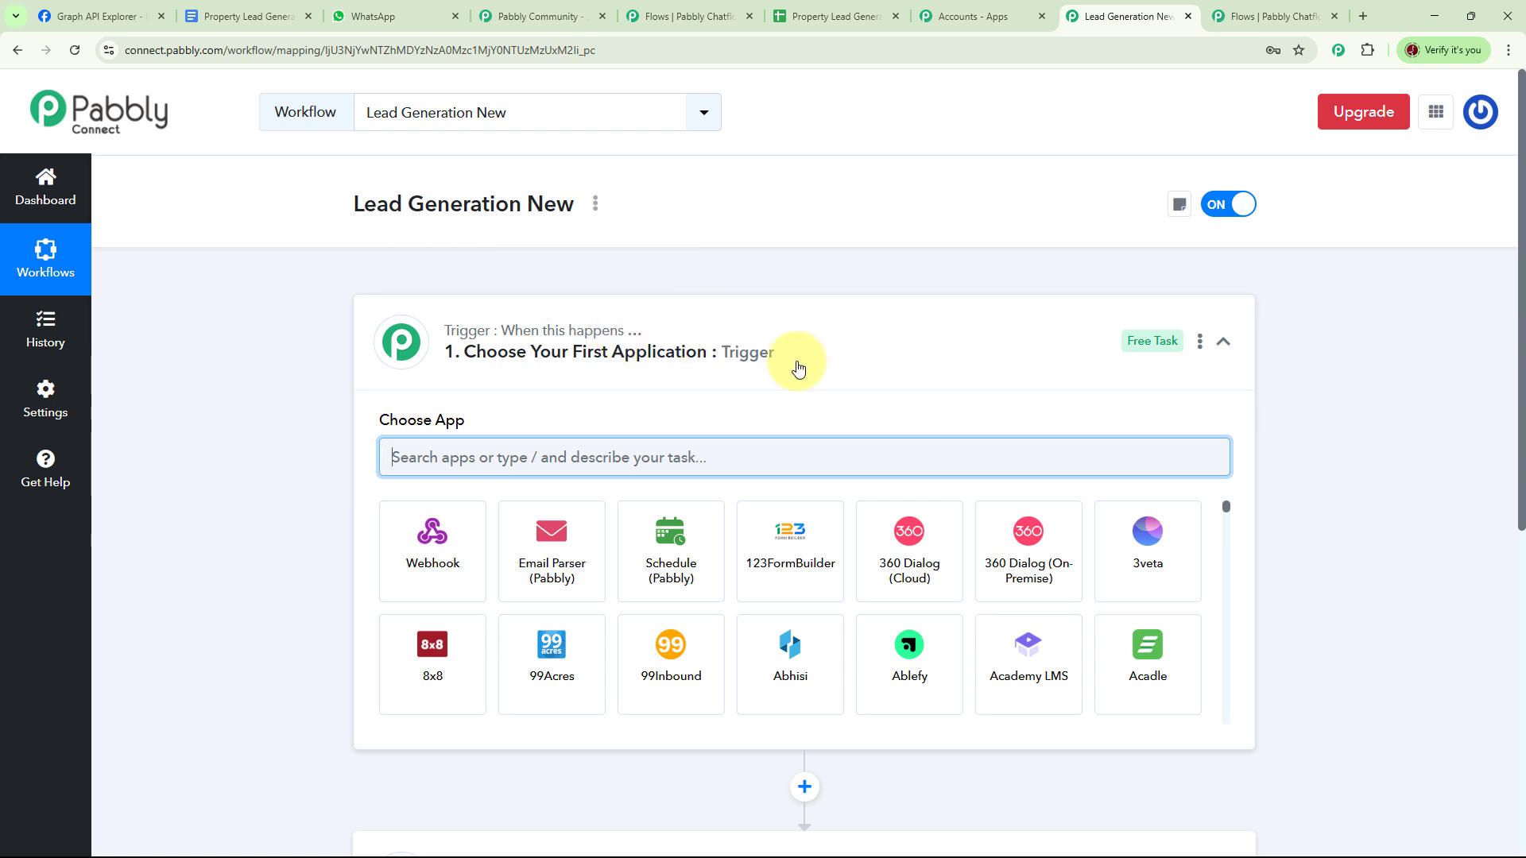
{"action": "scroll", "coordinate": [794, 364], "scroll_direction": "down", "scroll_amount": 6}
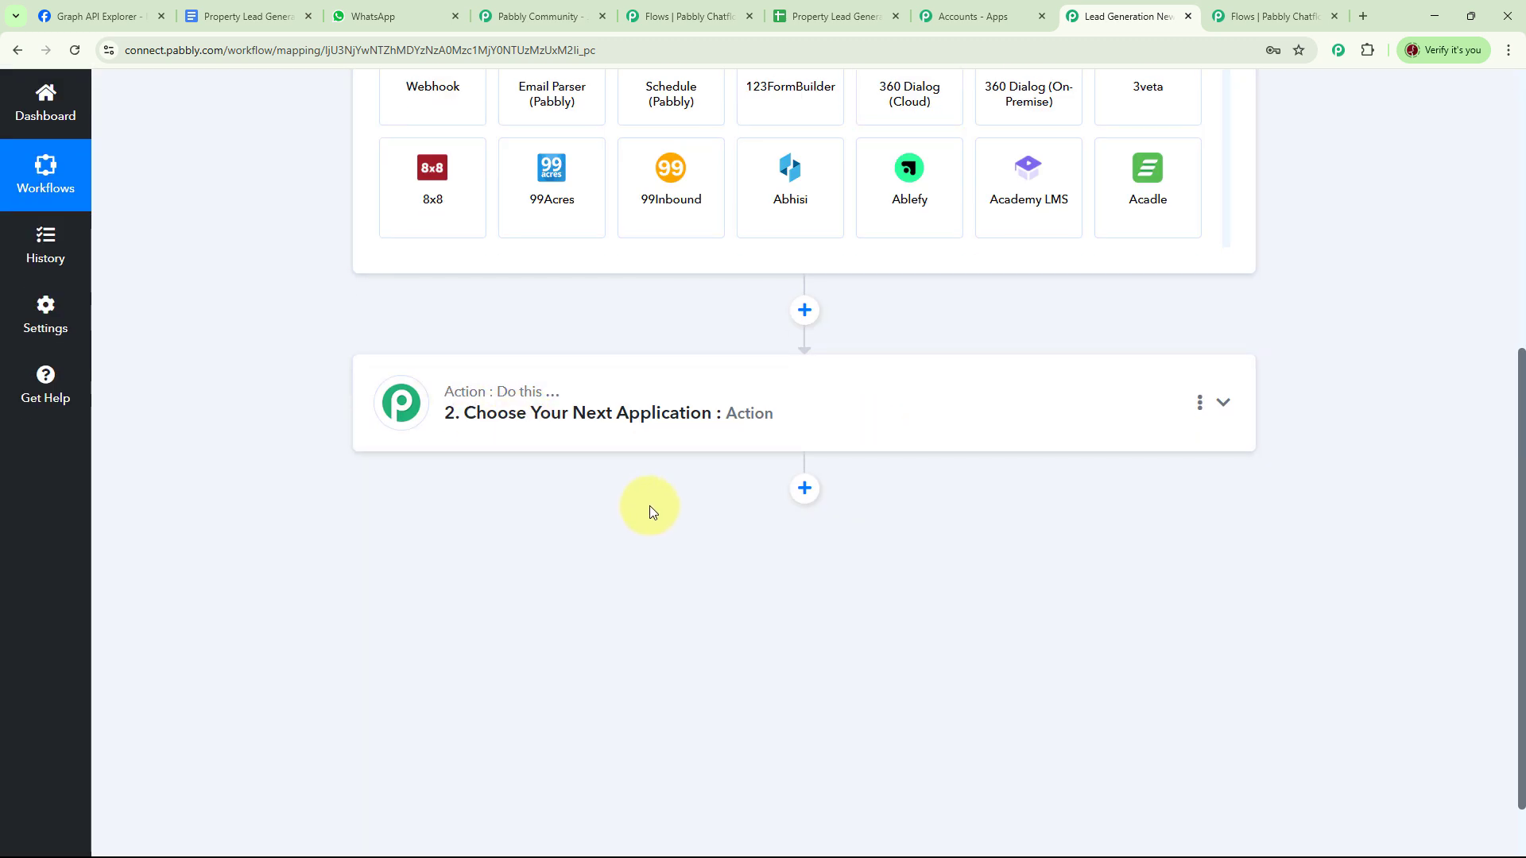
{"action": "scroll", "coordinate": [1311, 406], "scroll_direction": "up", "scroll_amount": 6}
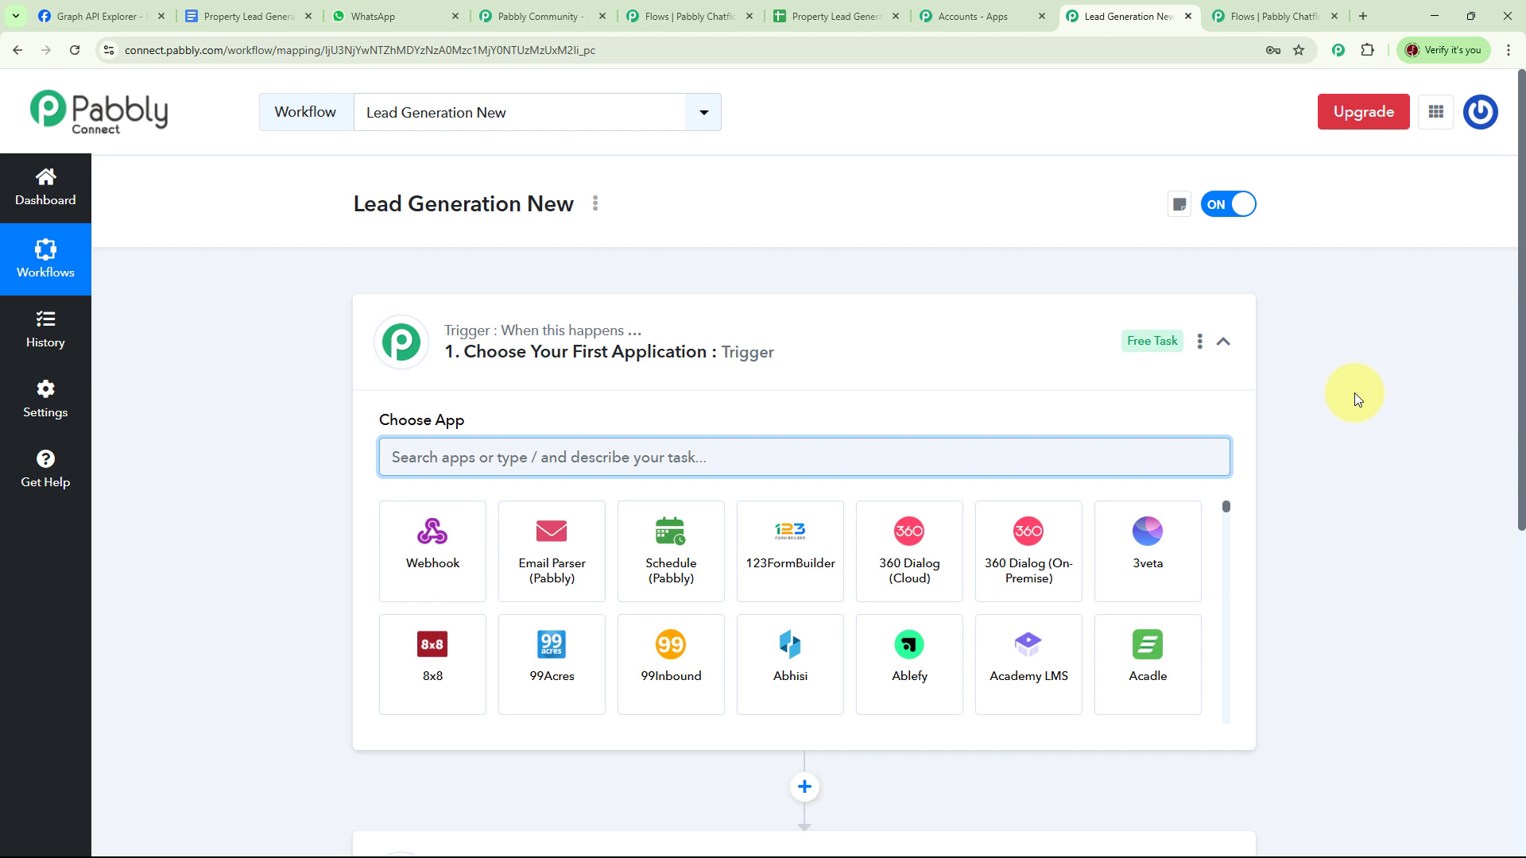
{"action": "type", "text": "pabb"}
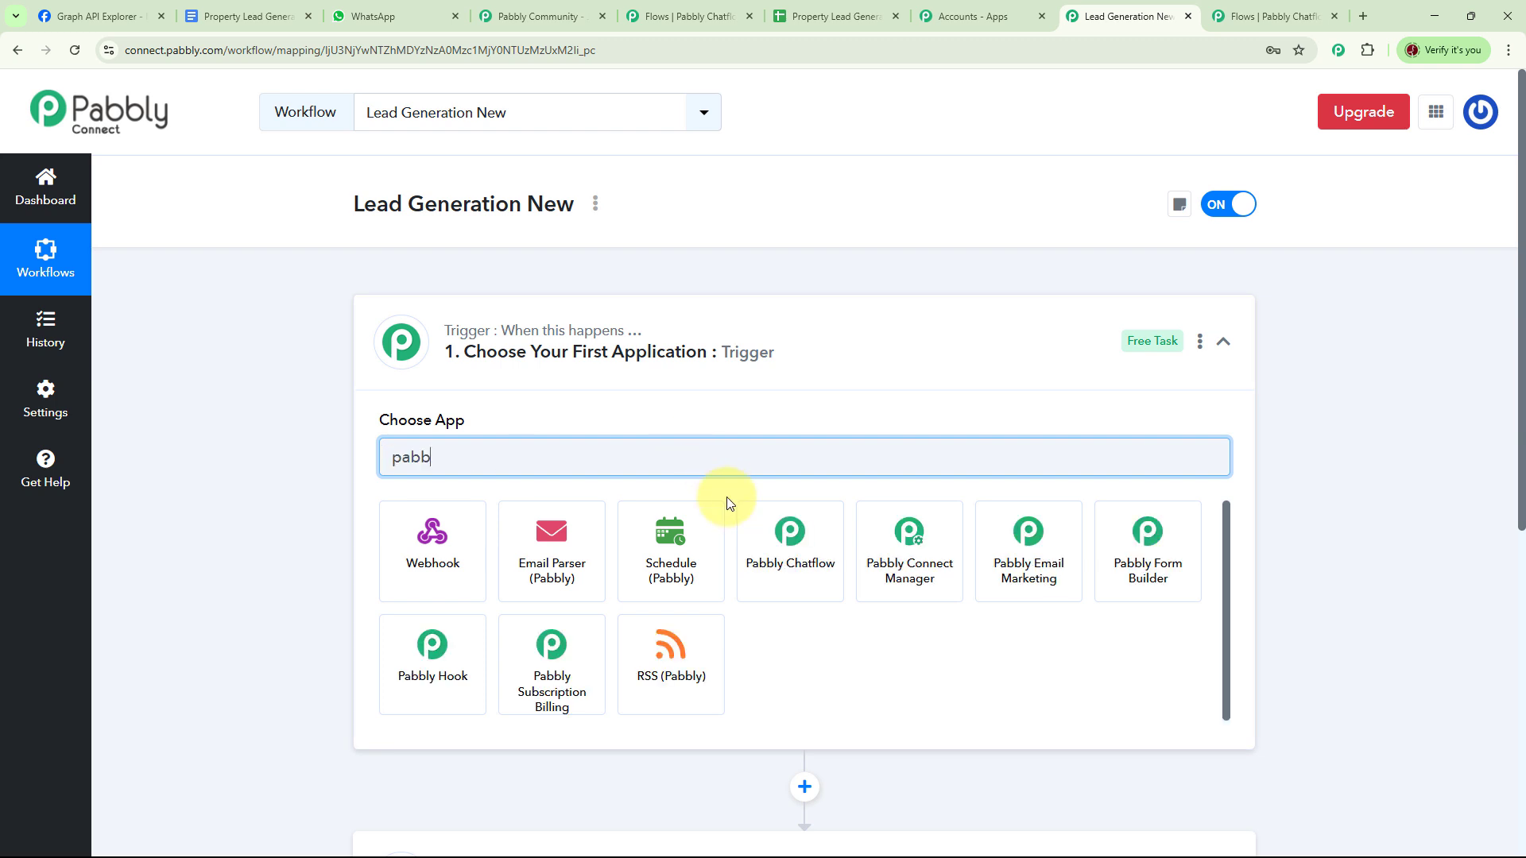
{"action": "left_click", "coordinate": [799, 579]}
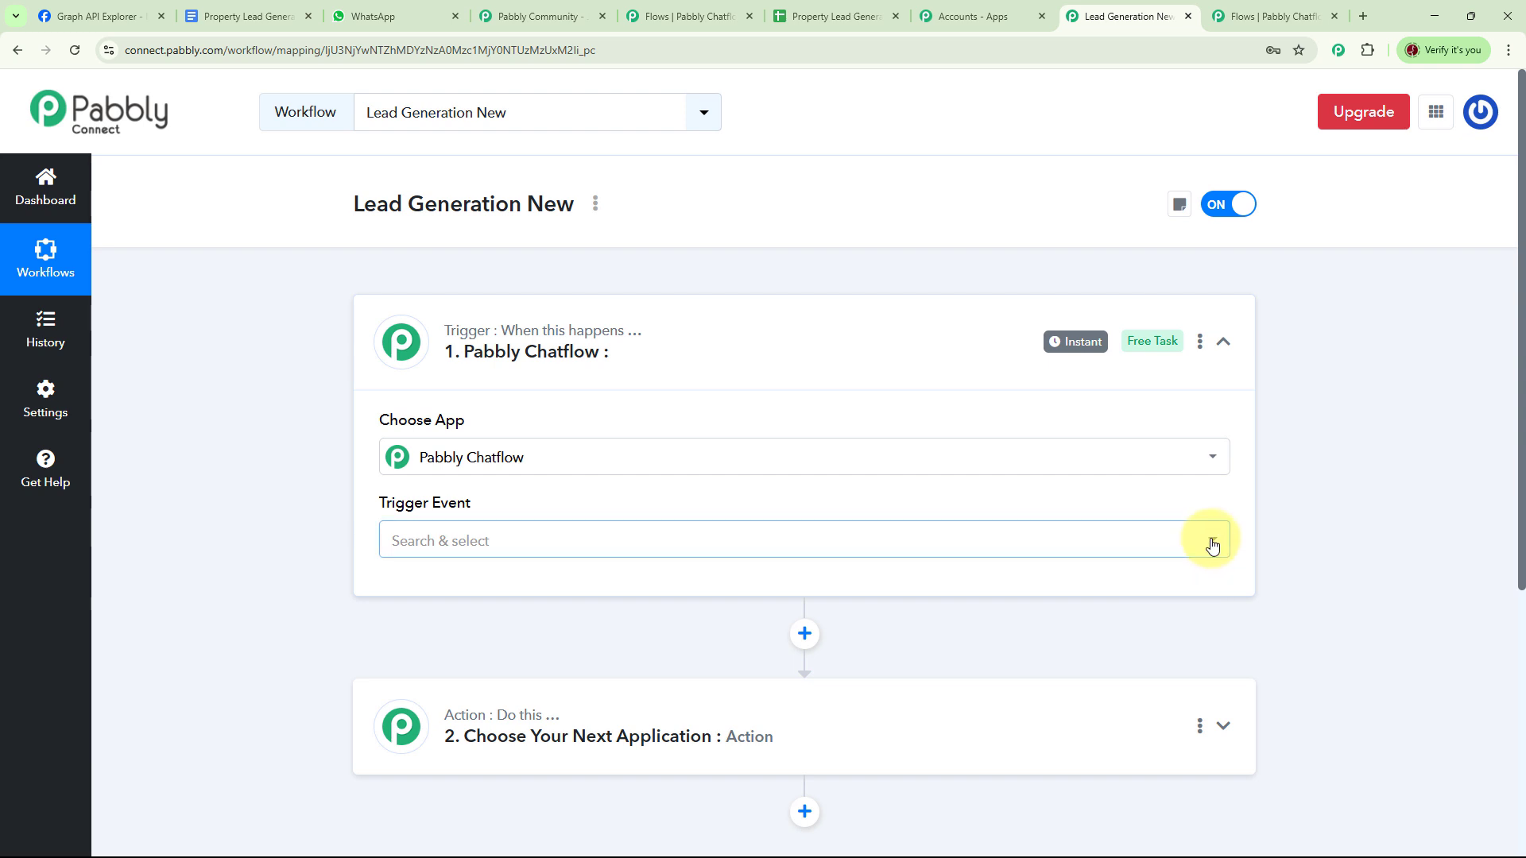
- Set the trigger event to New Message Received and copy the webhook URL
{"action": "left_click", "coordinate": [1208, 539]}
{"action": "left_click", "coordinate": [534, 704]}
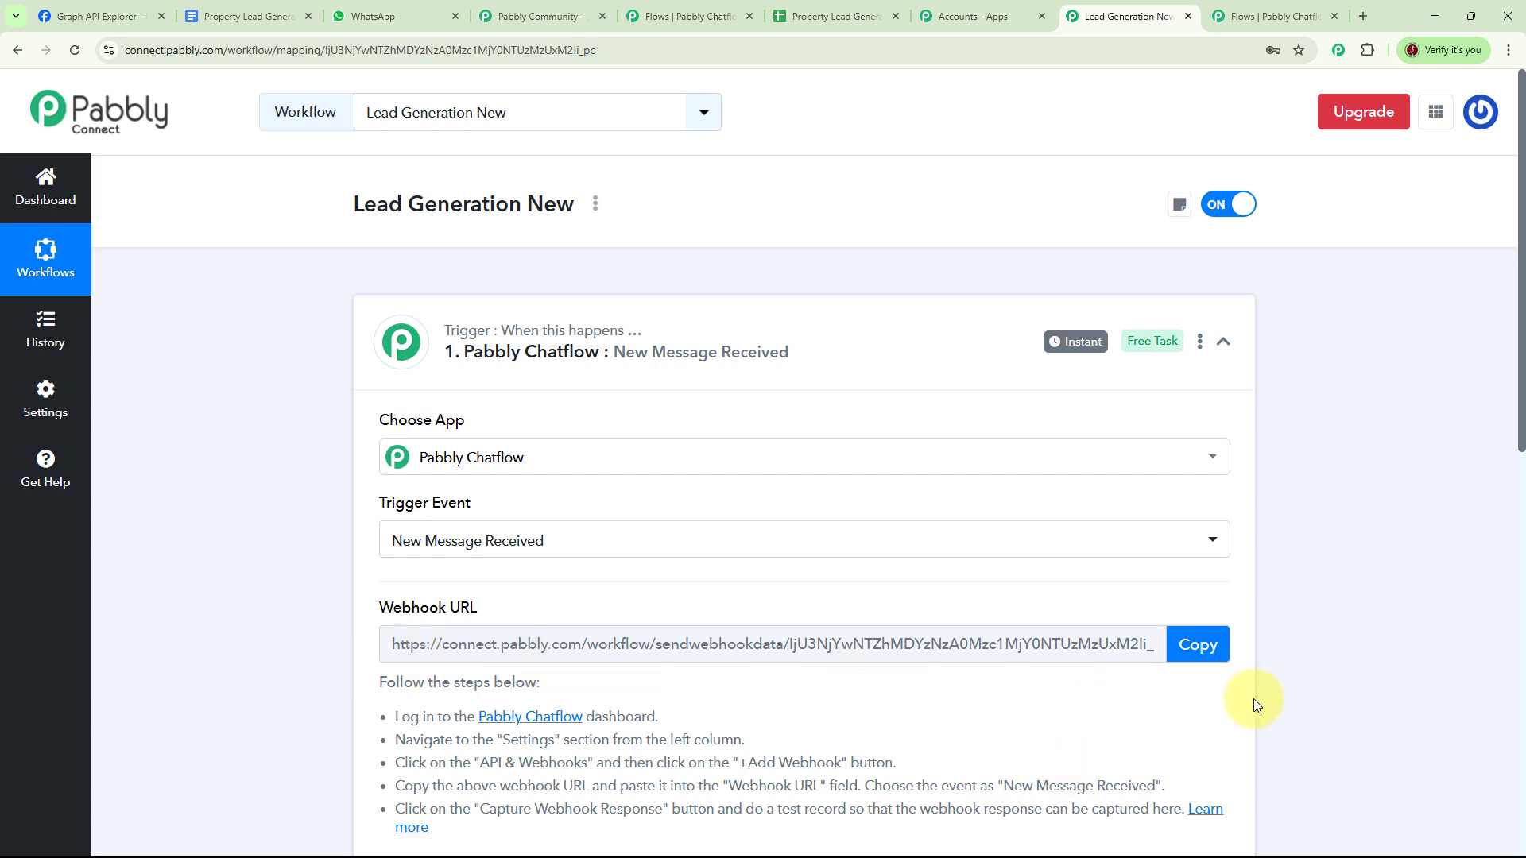
{"action": "left_click", "coordinate": [1199, 652]}
{"action": "left_click", "coordinate": [1263, 18]}
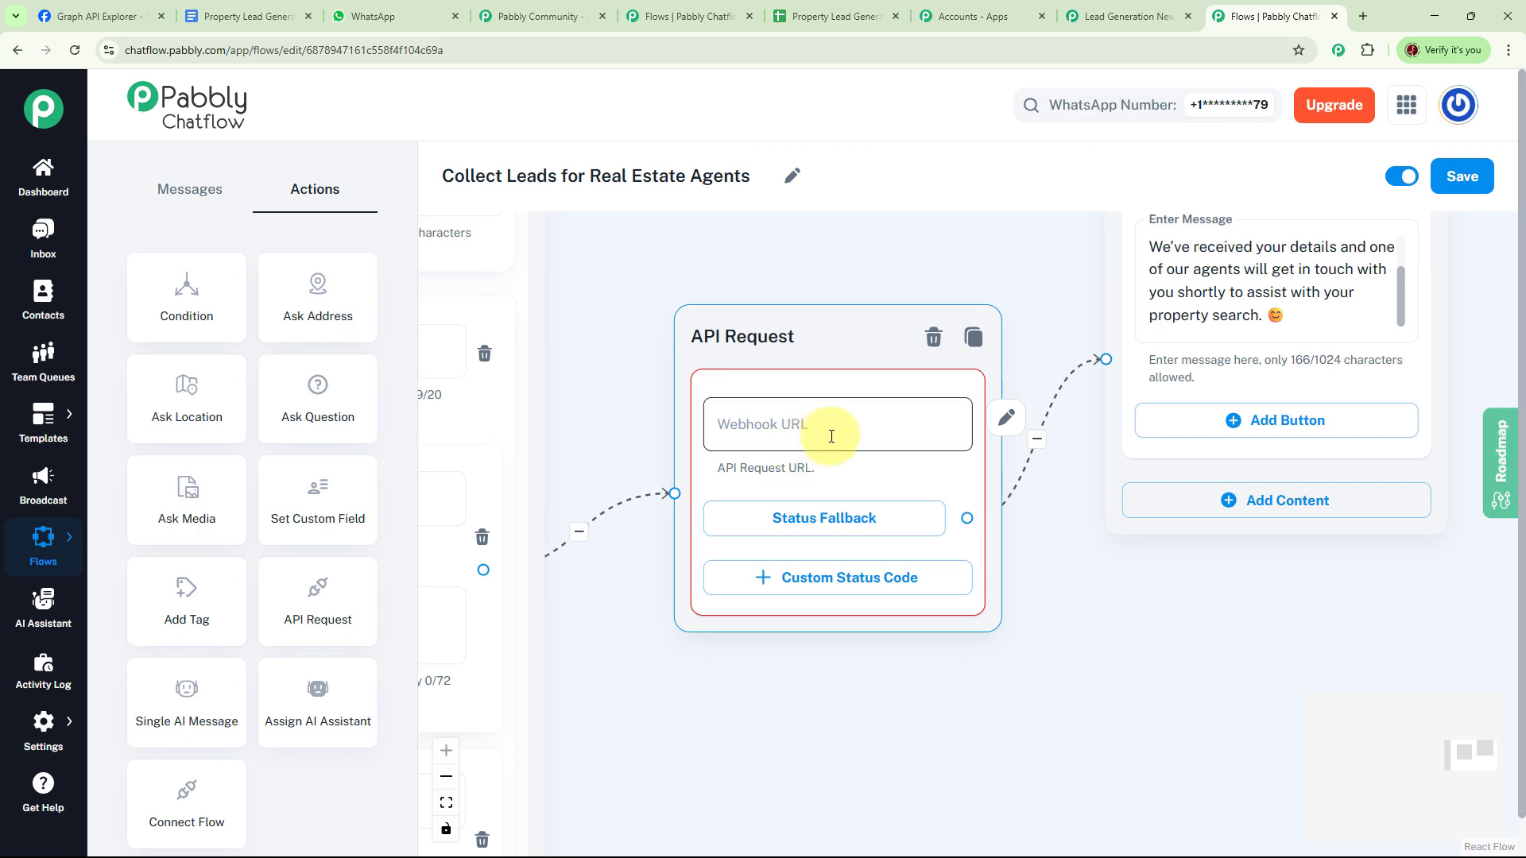
- Paste the webhook URL into the API Request step and set the method to POST
{"action": "left_click", "coordinate": [1008, 421]}
{"action": "left_click", "coordinate": [673, 228]}
{"action": "key", "text": "ctrl+v"}
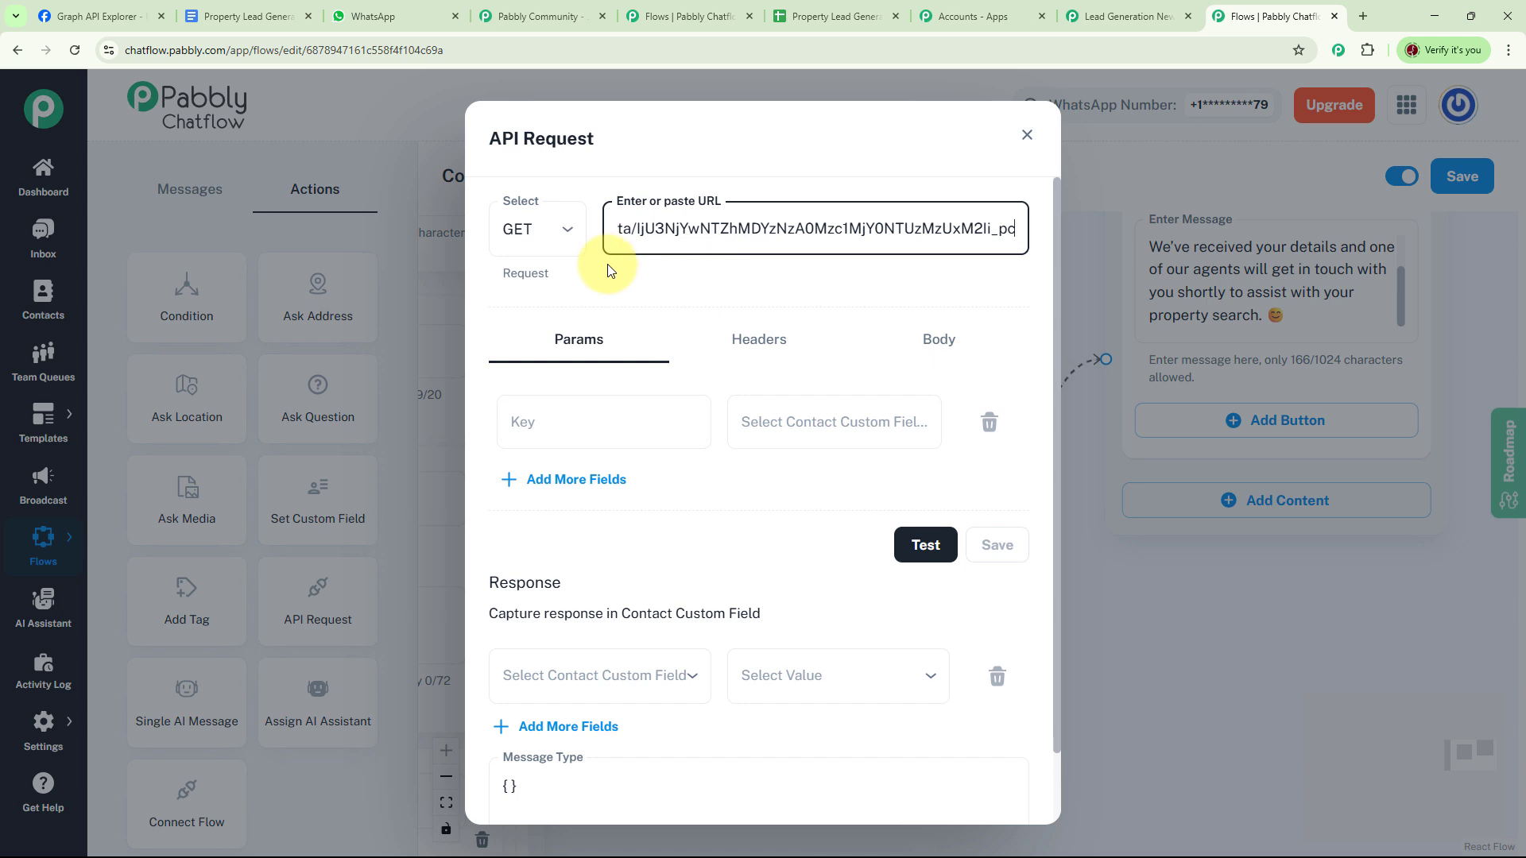
{"action": "left_click", "coordinate": [570, 233]}
{"action": "left_click", "coordinate": [562, 310]}
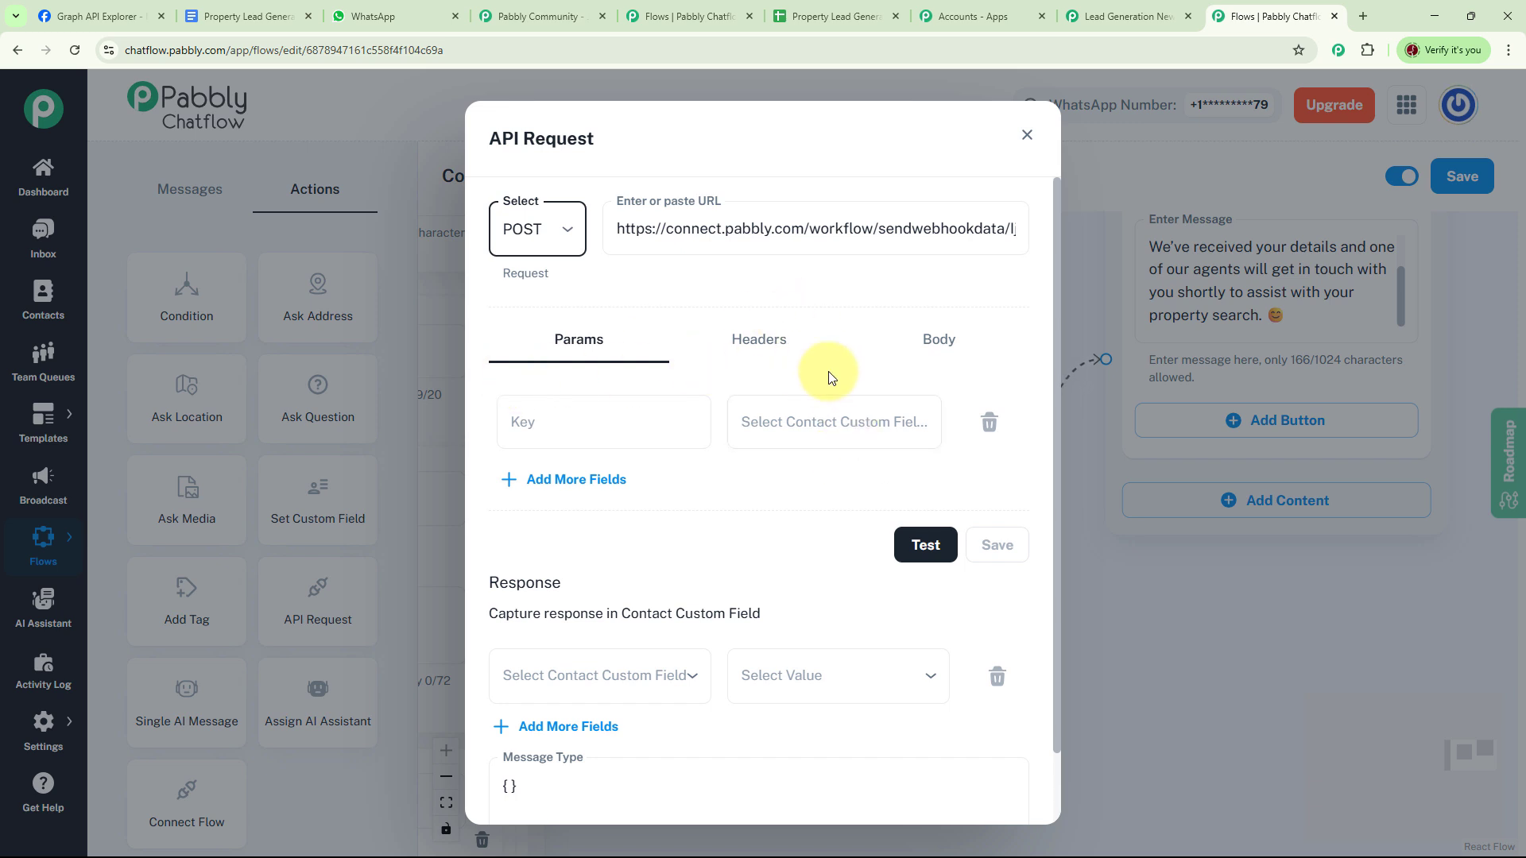
- Add three parameter rows with values $FullName, $ContactNumber and $Budget
{"action": "left_click", "coordinate": [823, 427]}
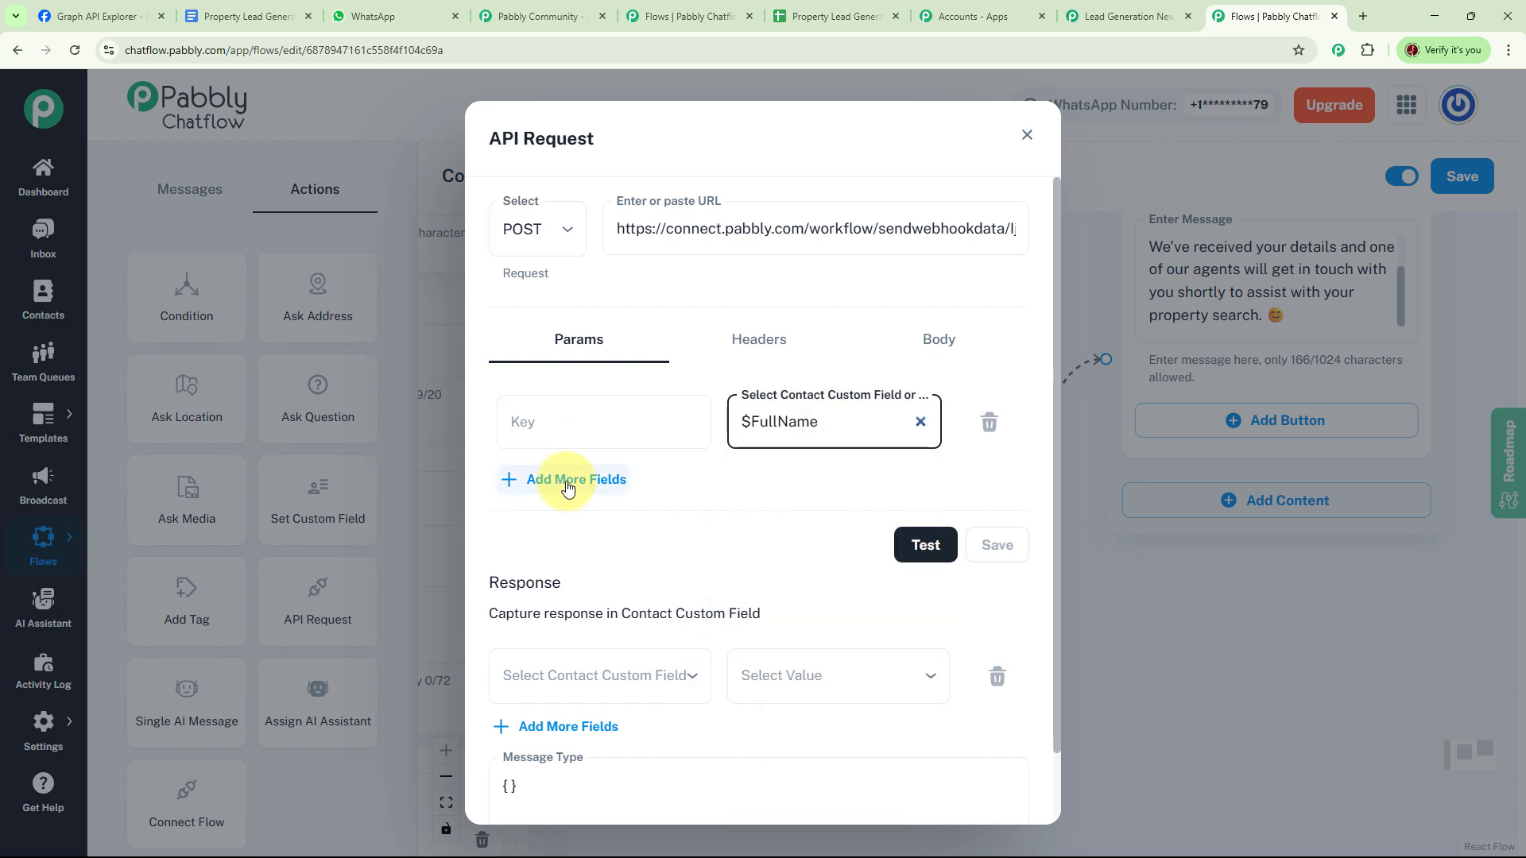
{"action": "left_click", "coordinate": [569, 484]}
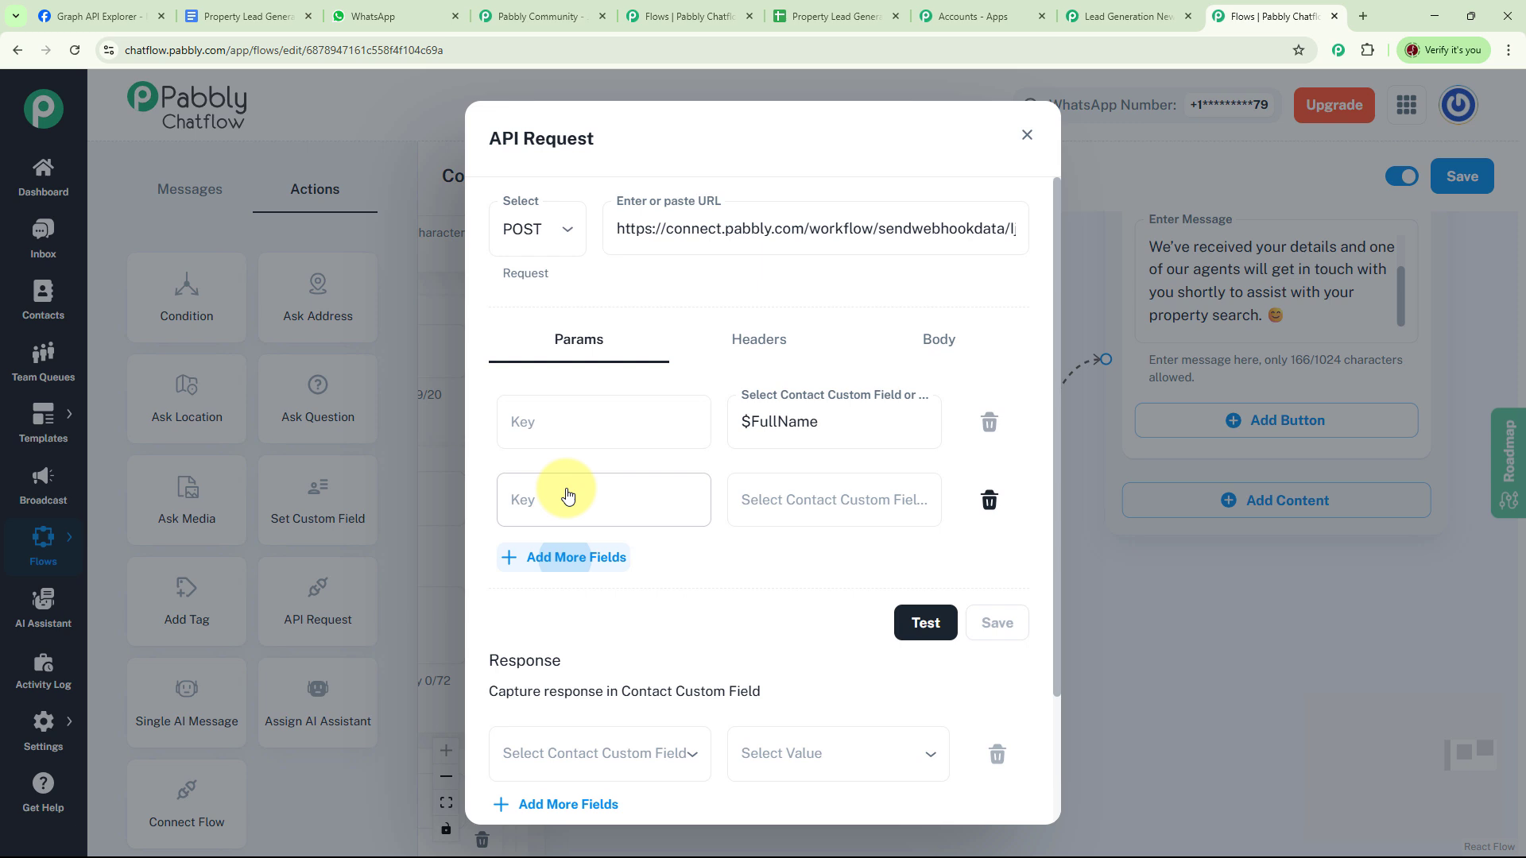
{"action": "left_click", "coordinate": [830, 507]}
{"action": "type", "text": "c"}
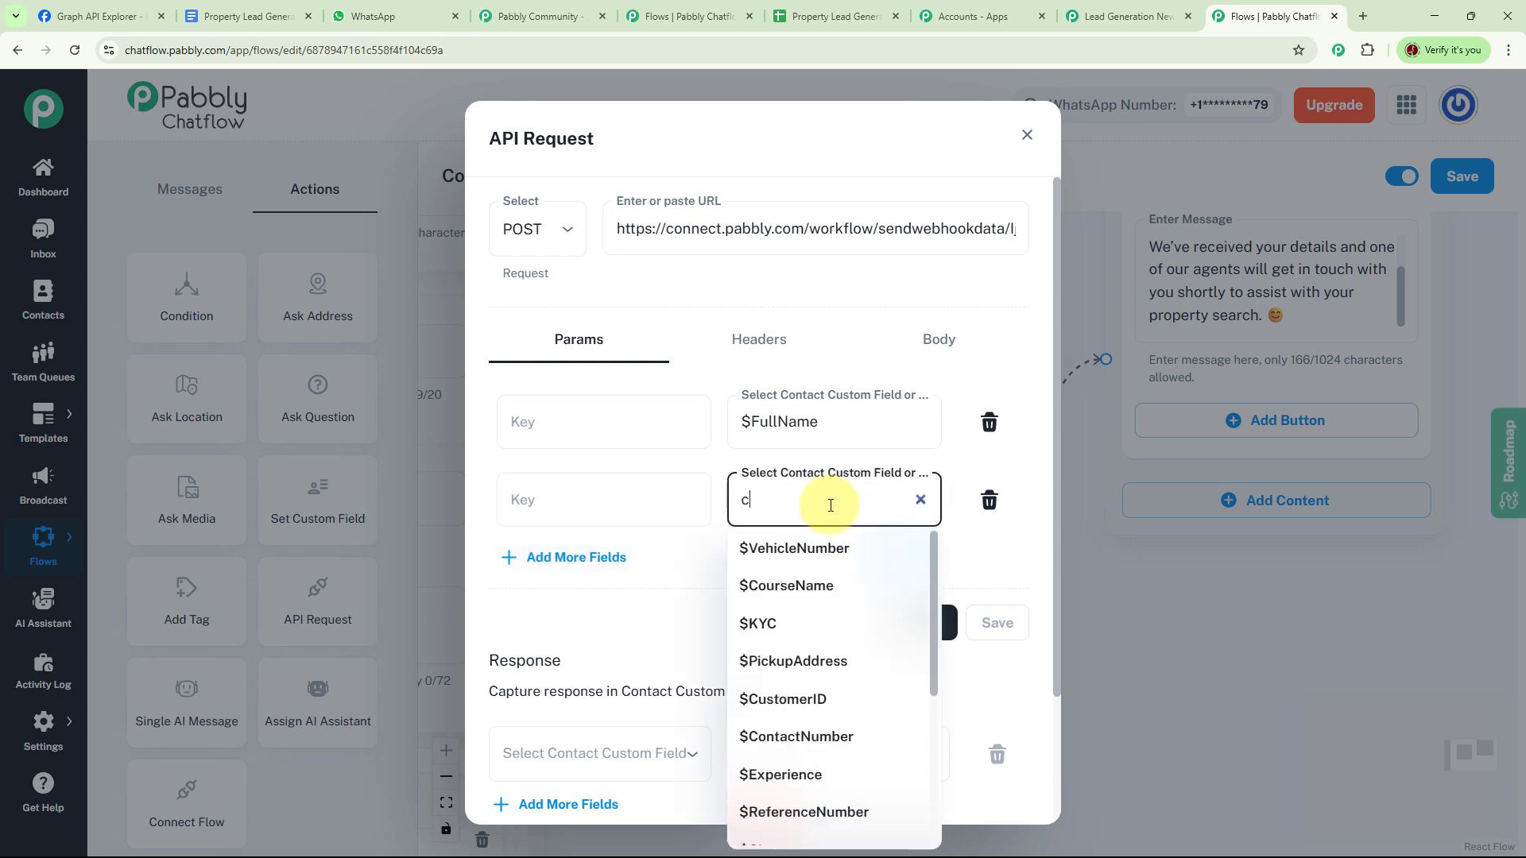
{"action": "left_click", "coordinate": [796, 736]}
{"action": "left_click", "coordinate": [585, 562]}
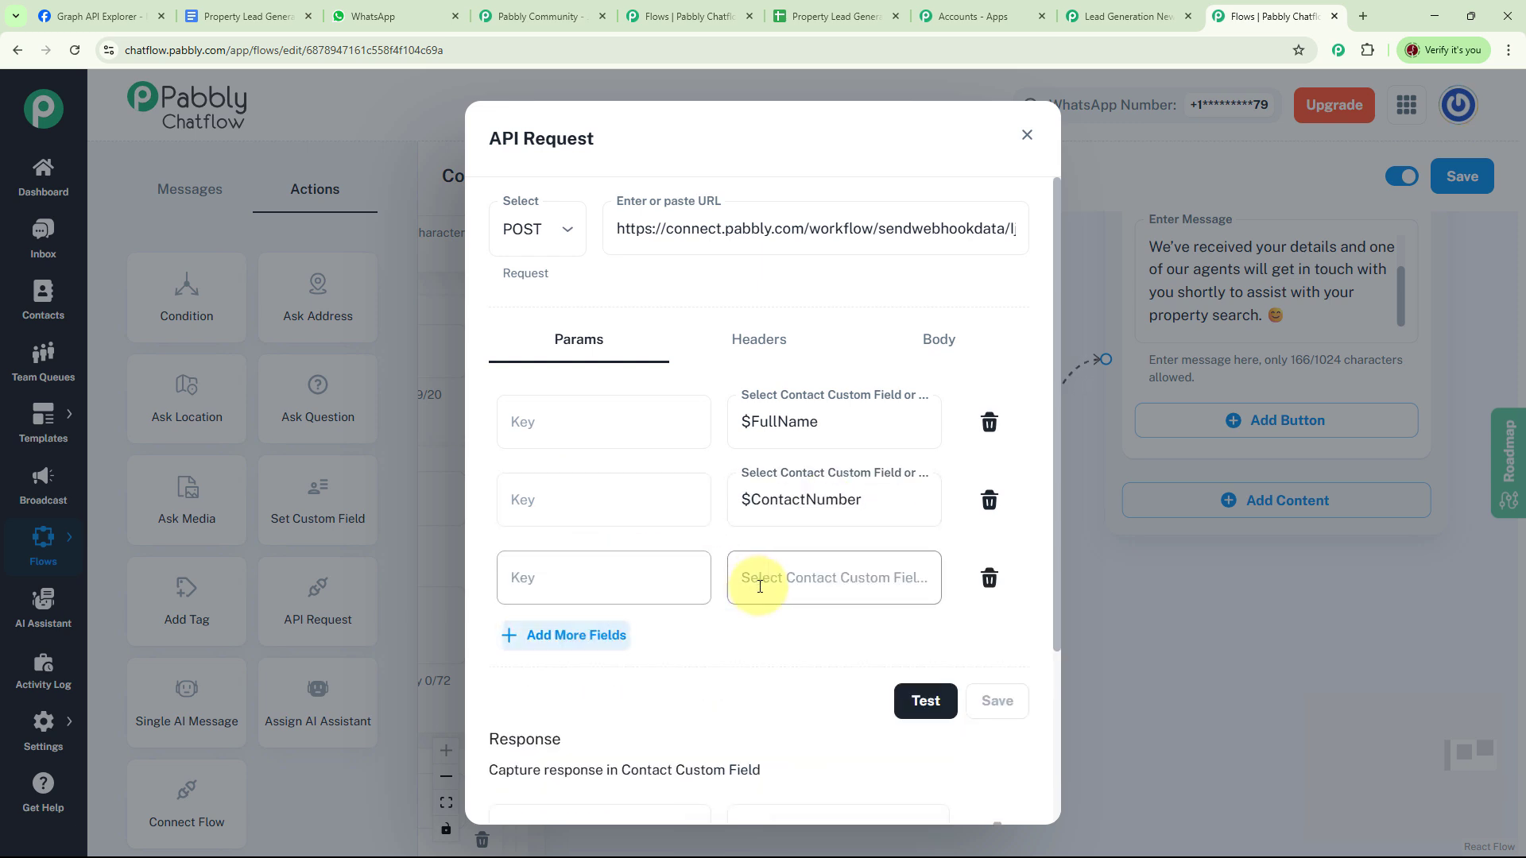
{"action": "left_click", "coordinate": [801, 587]}
{"action": "type", "text": "bud"}
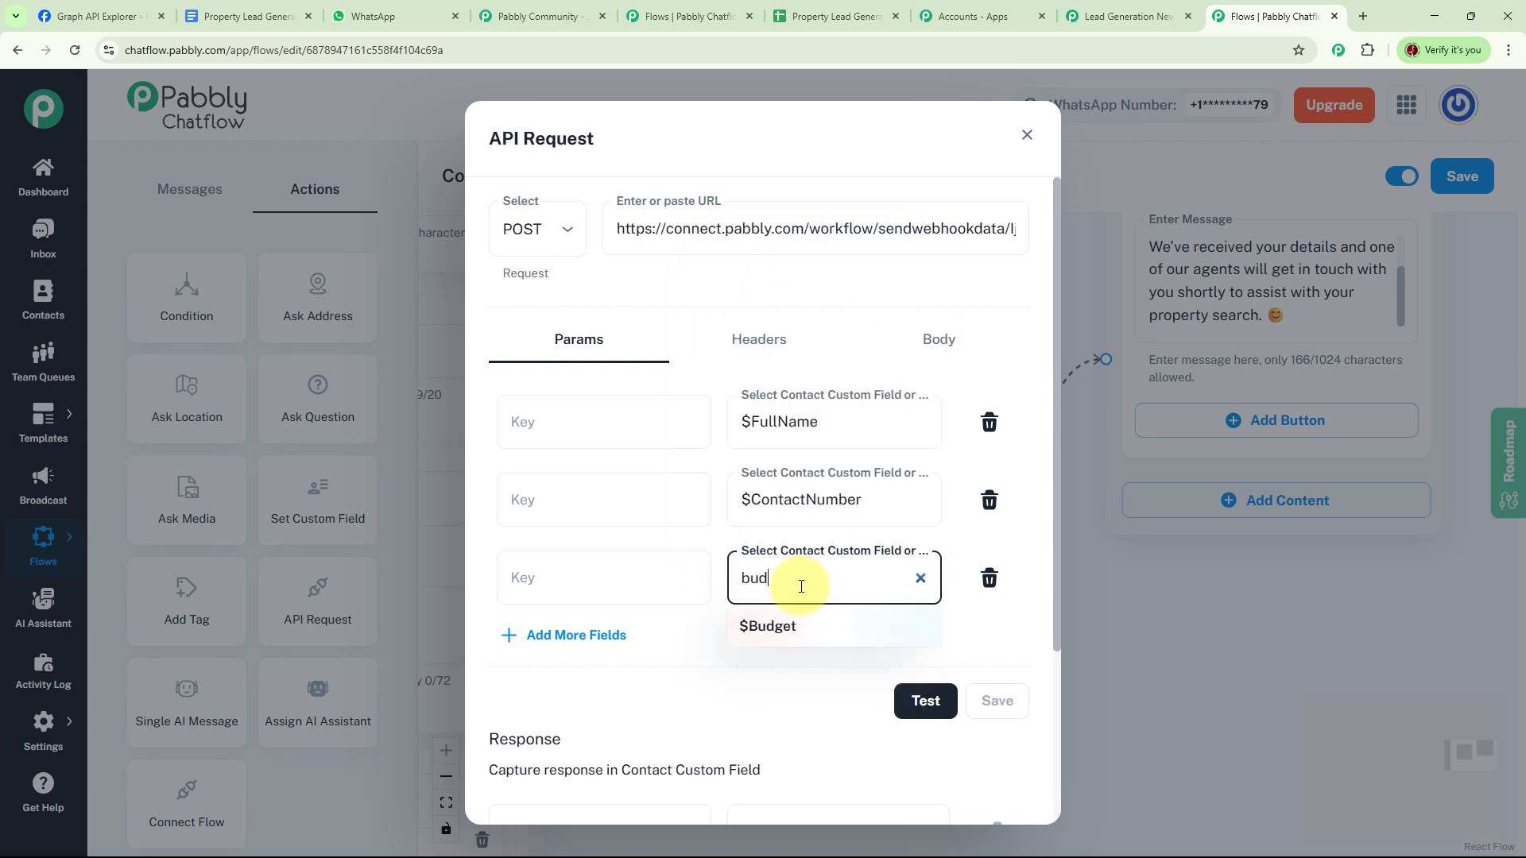
{"action": "key", "text": "Return"}
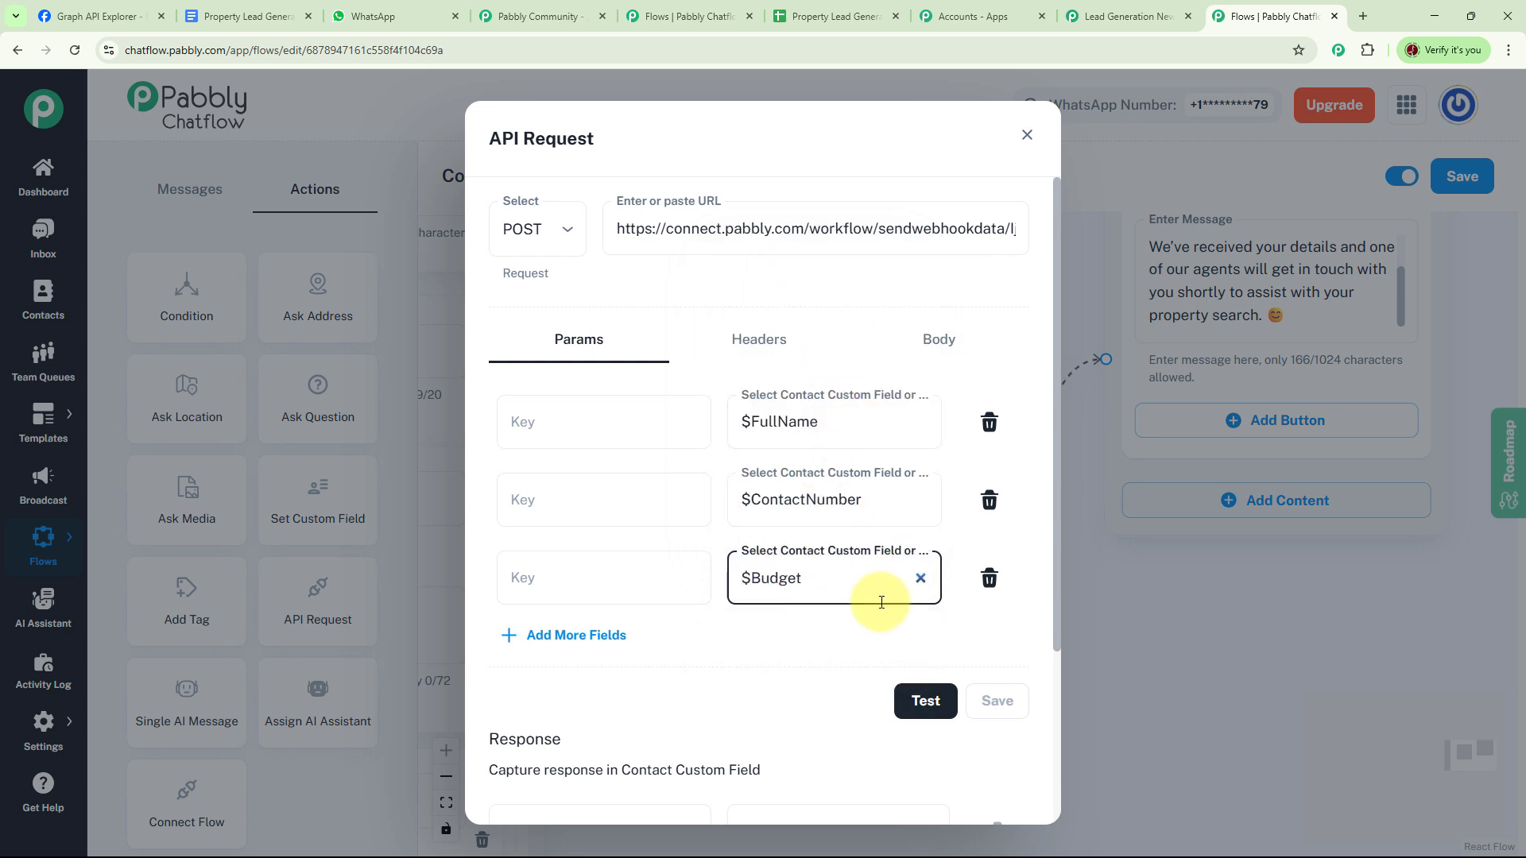
- Name the keys Full Name, Contact Number and Budget, then send a test request
{"action": "left_click", "coordinate": [565, 424]}
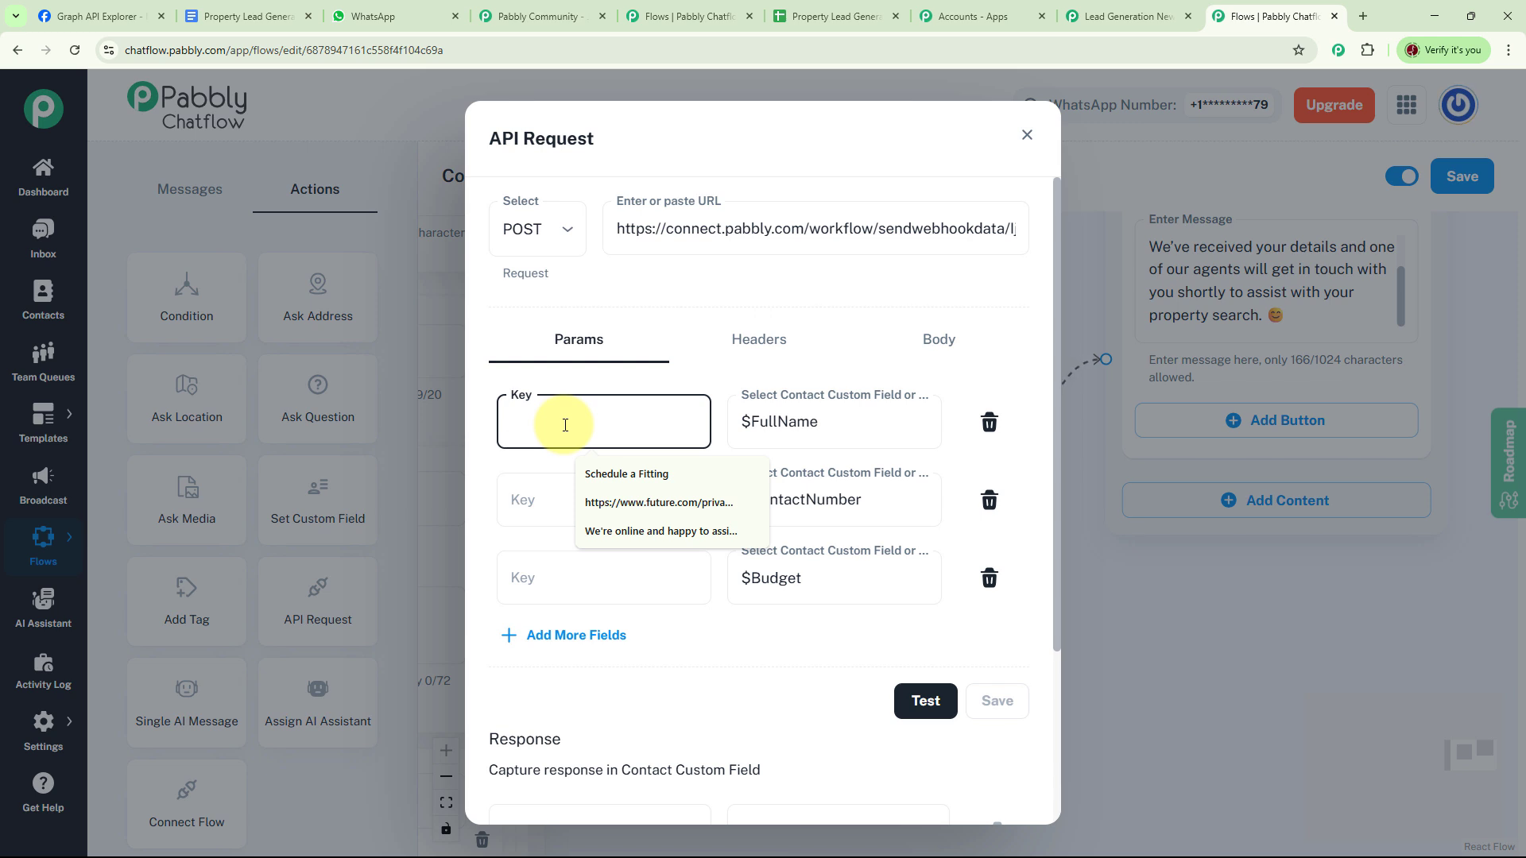
{"action": "type", "text": "Ful"}
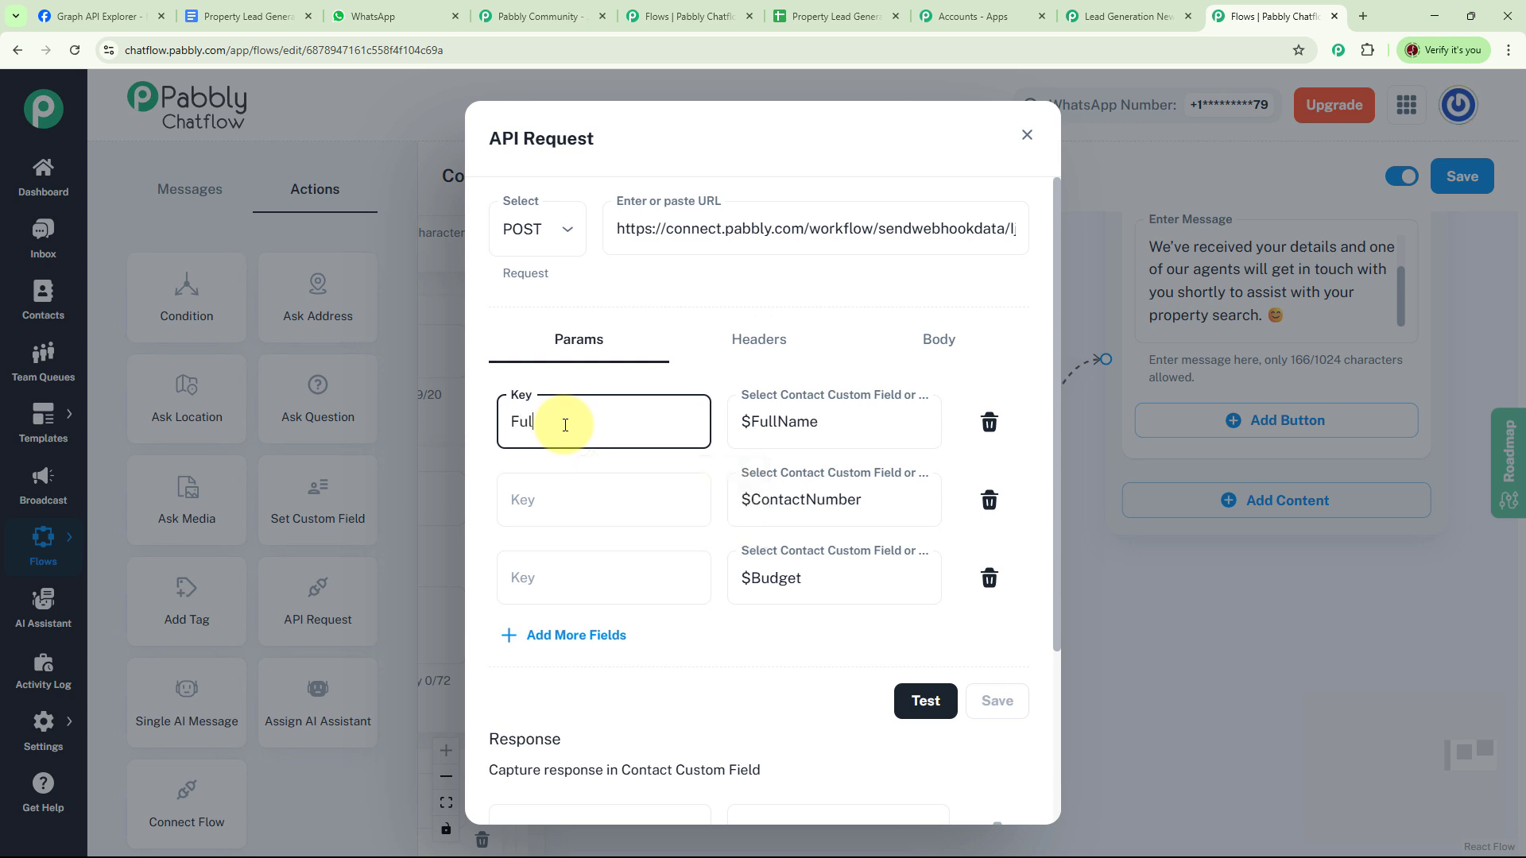
{"action": "type", "text": "l Name"}
{"action": "left_click", "coordinate": [675, 504]}
{"action": "type", "text": "Contact Number"}
{"action": "left_click", "coordinate": [636, 578]}
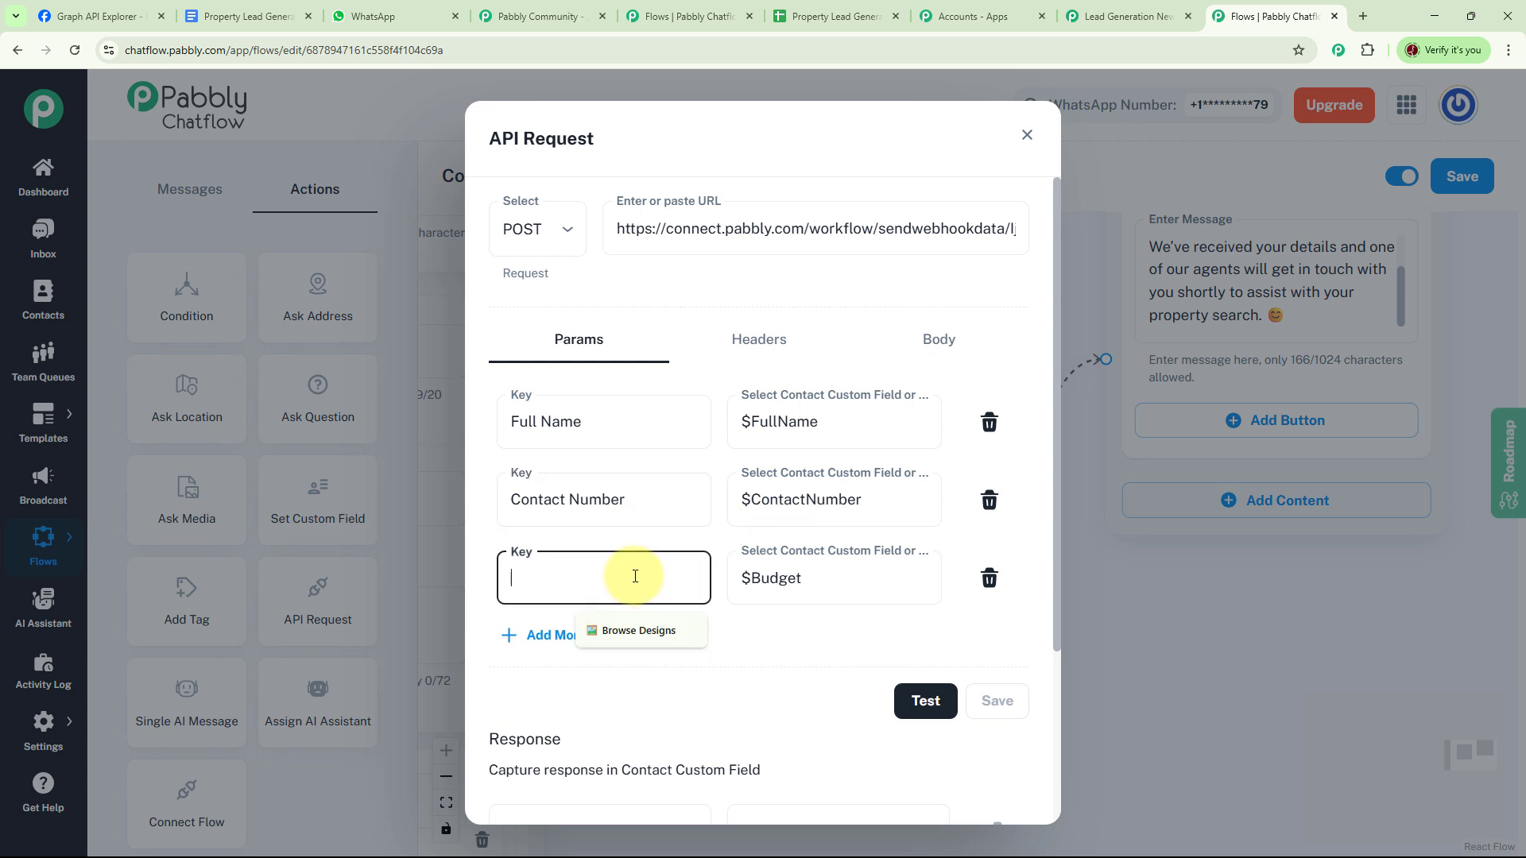
{"action": "type", "text": "Budget"}
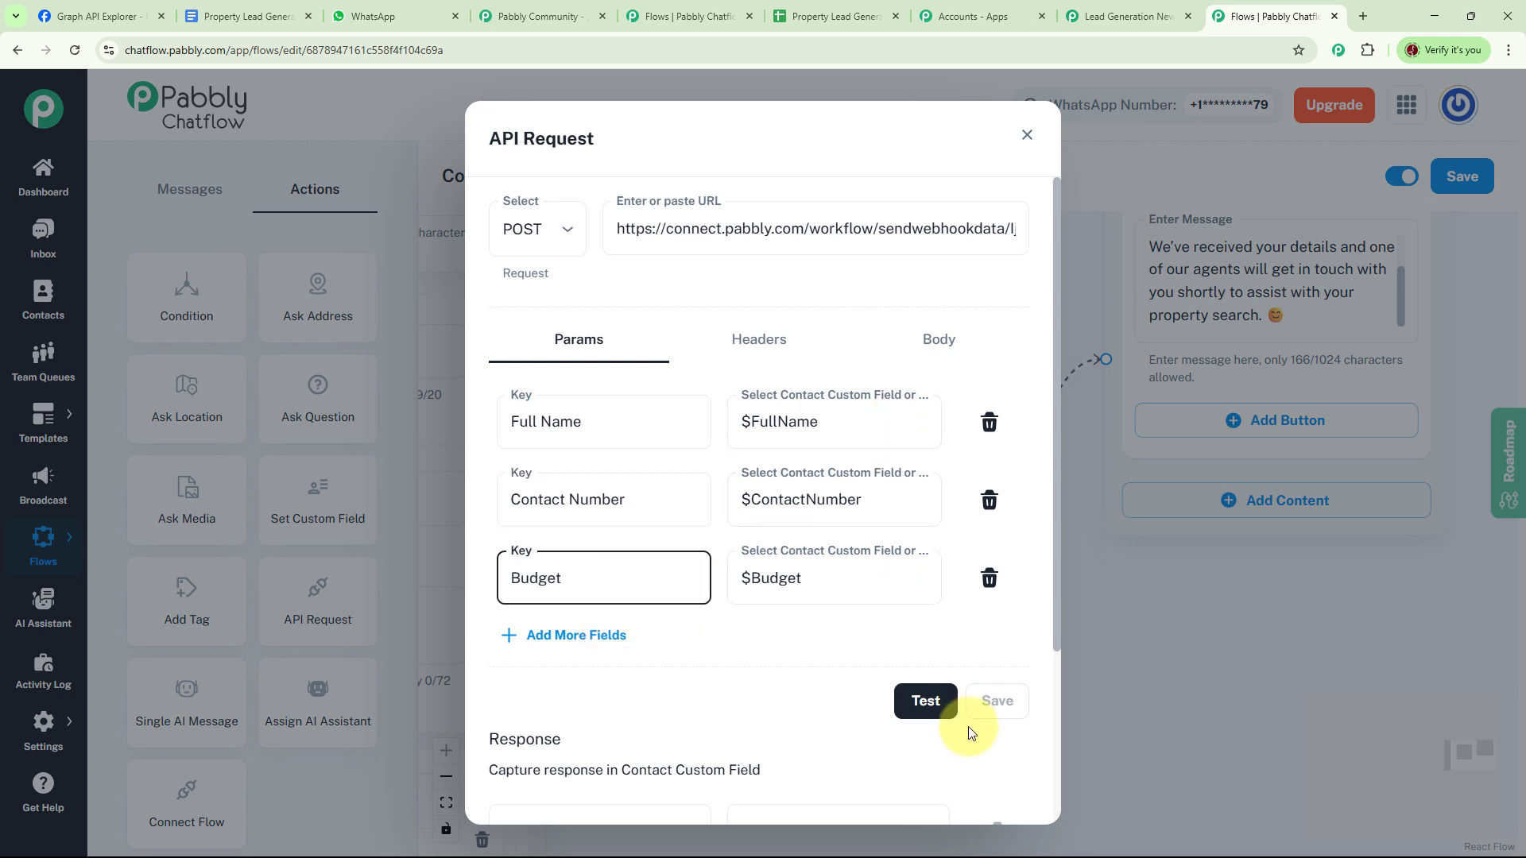
{"action": "left_click", "coordinate": [926, 710]}
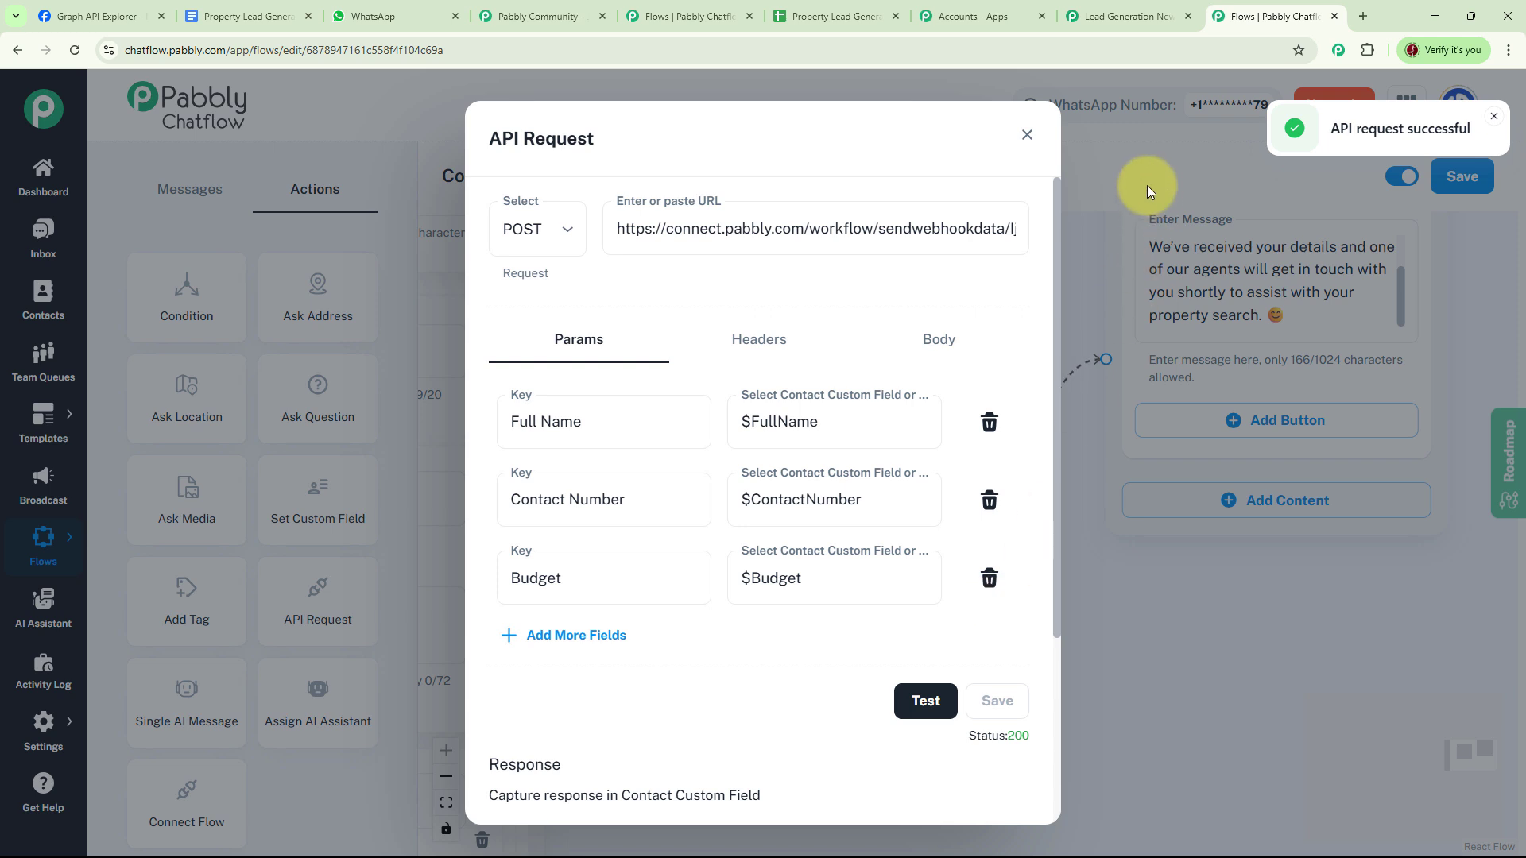
{"action": "left_click", "coordinate": [1138, 17]}
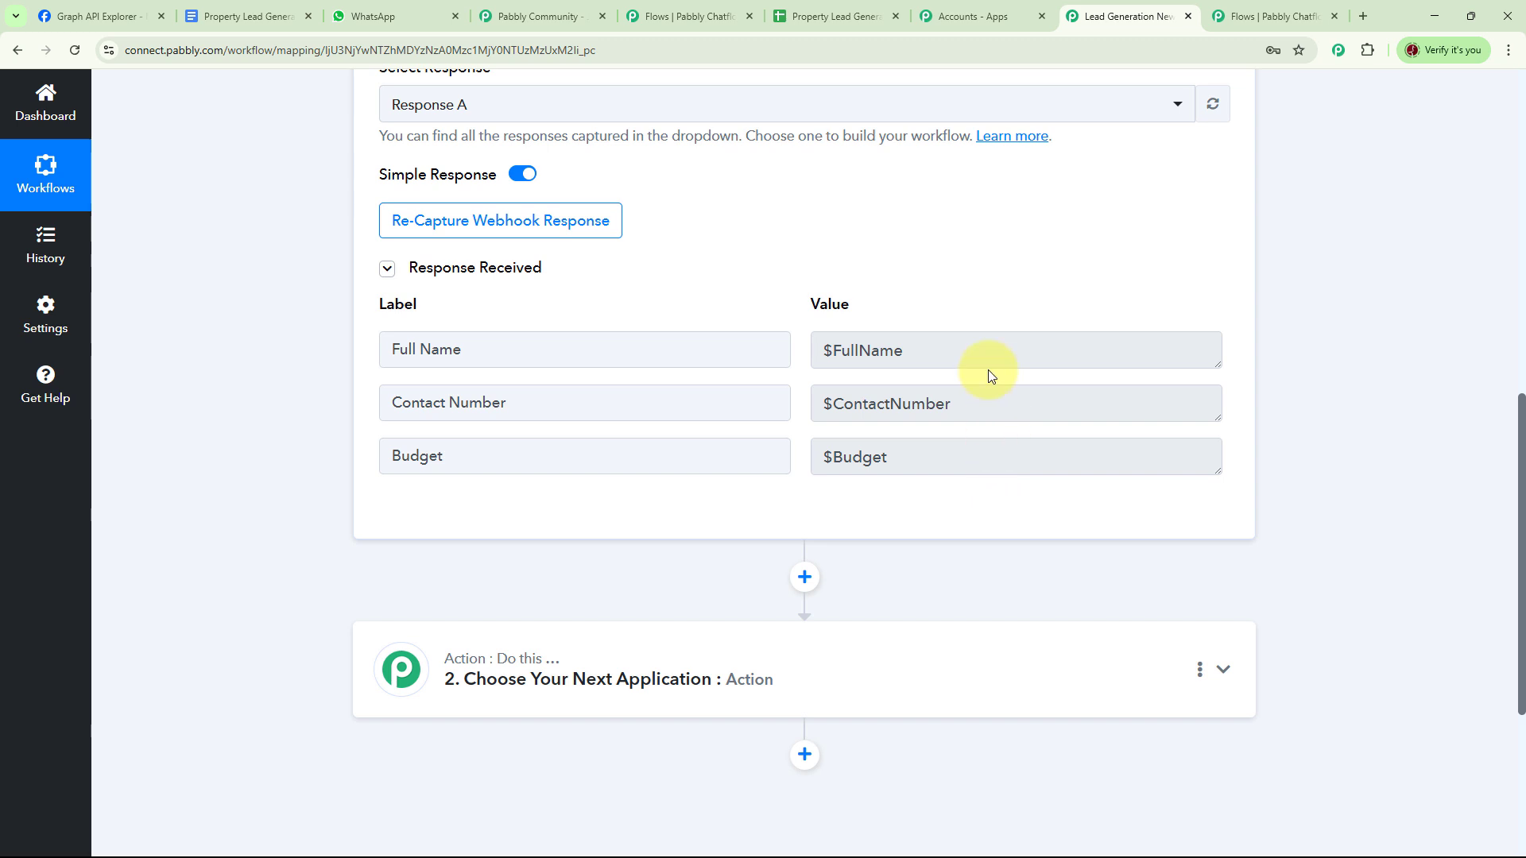
{"action": "scroll", "coordinate": [990, 374], "scroll_direction": "up", "scroll_amount": 7}
{"action": "scroll", "coordinate": [991, 372], "scroll_direction": "up", "scroll_amount": 3}
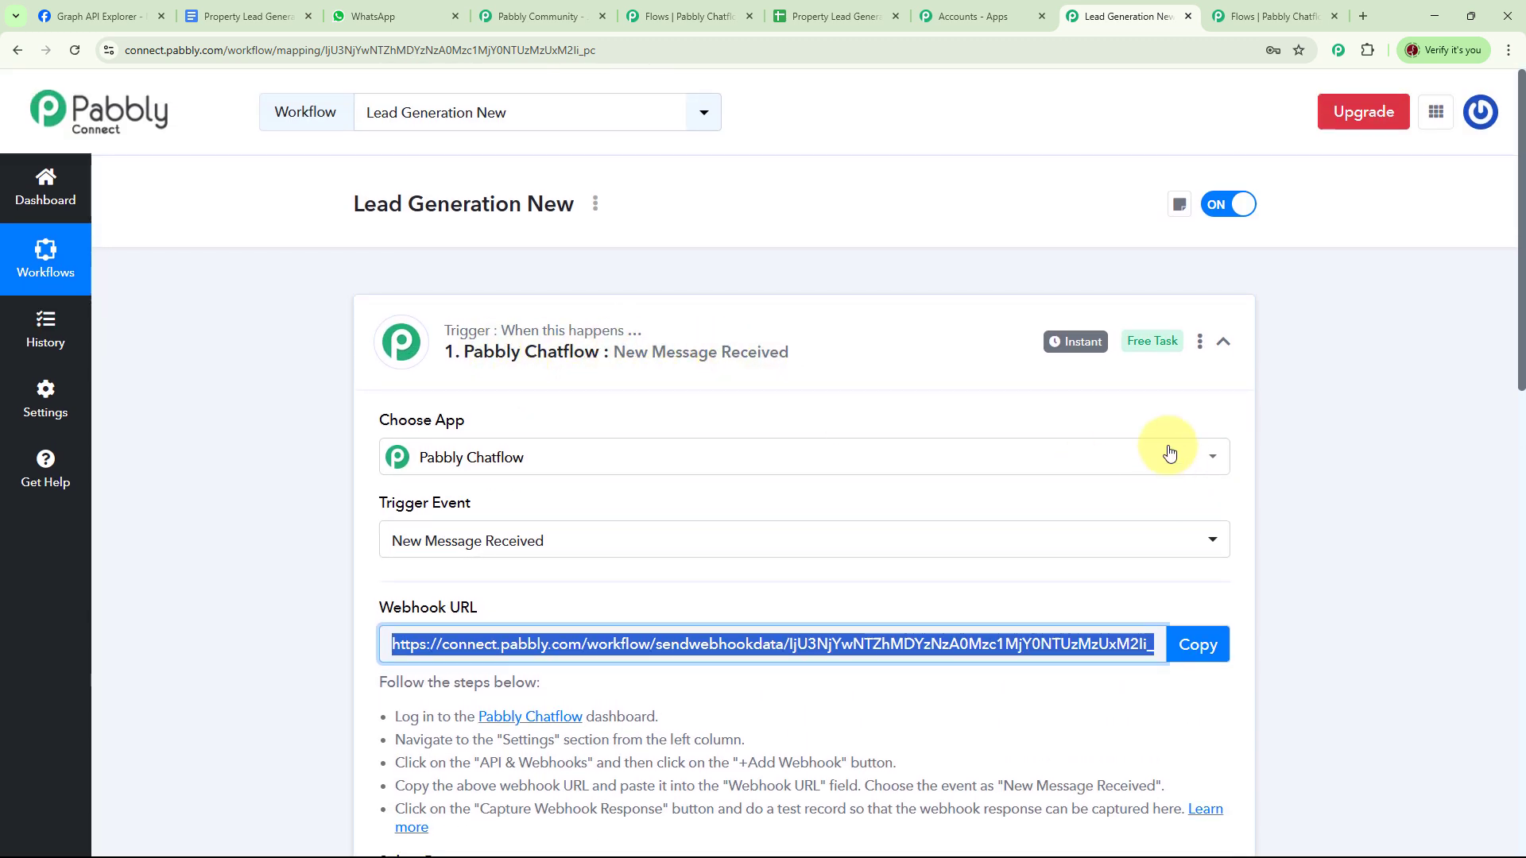
{"action": "scroll", "coordinate": [1141, 418], "scroll_direction": "down", "scroll_amount": 2}
{"action": "scroll", "coordinate": [1142, 419], "scroll_direction": "down", "scroll_amount": 4}
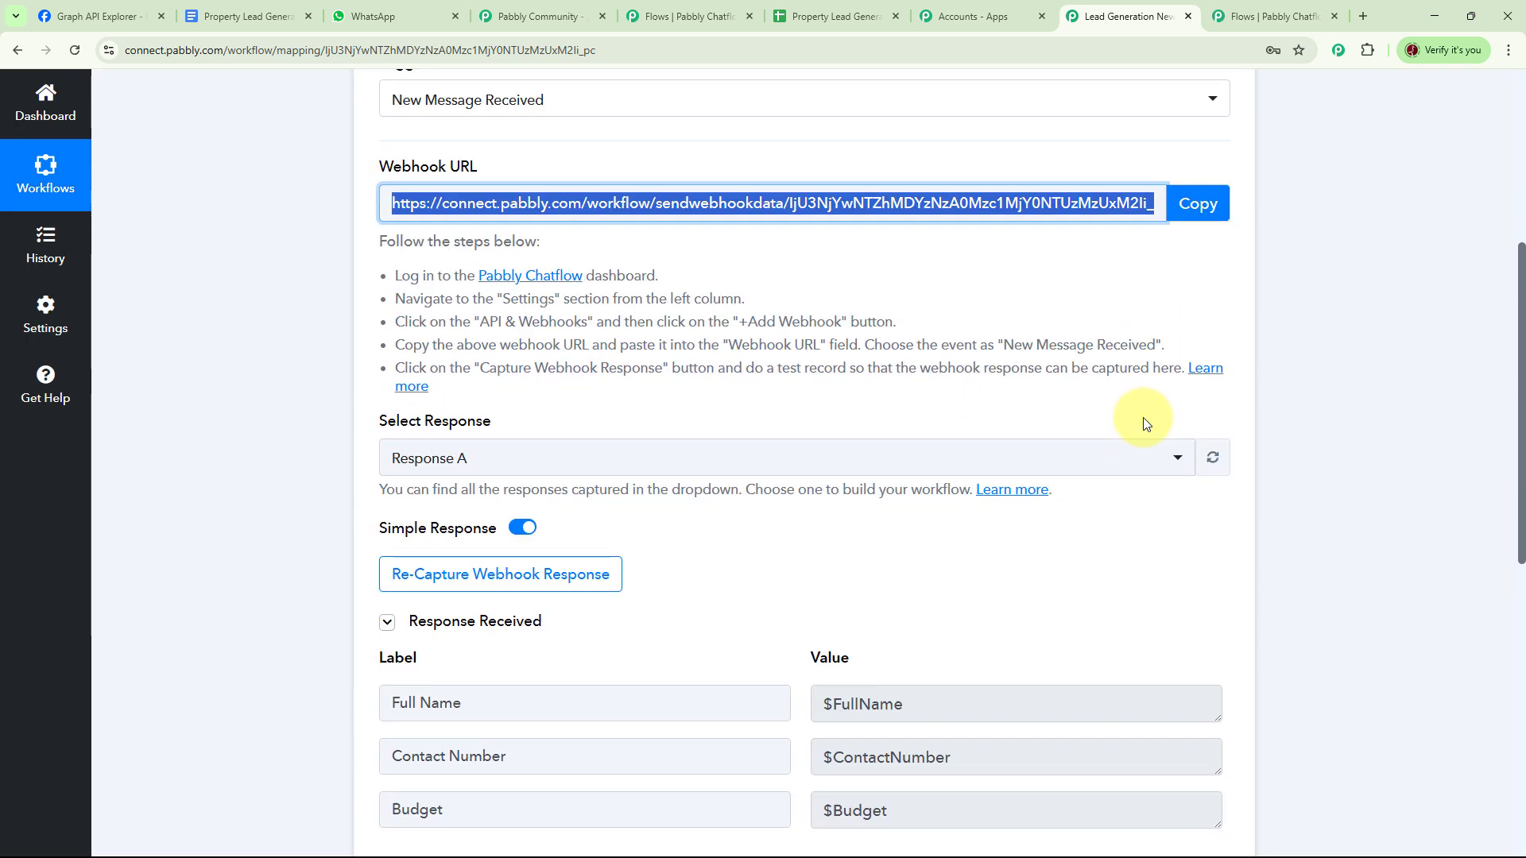
{"action": "scroll", "coordinate": [1030, 415], "scroll_direction": "down", "scroll_amount": 2}
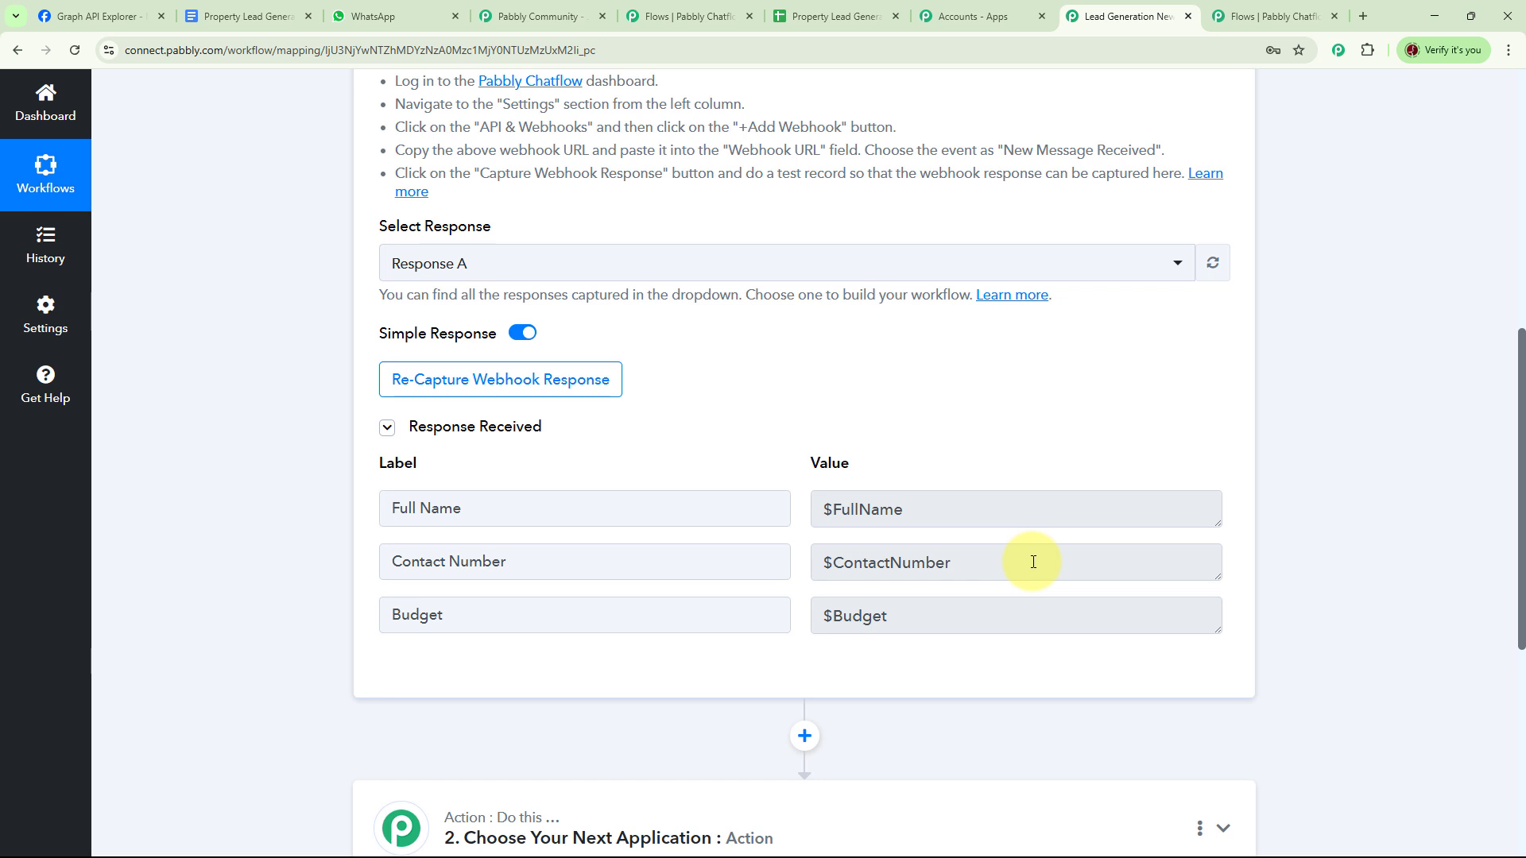
{"action": "scroll", "coordinate": [1046, 557], "scroll_direction": "down", "scroll_amount": 5}
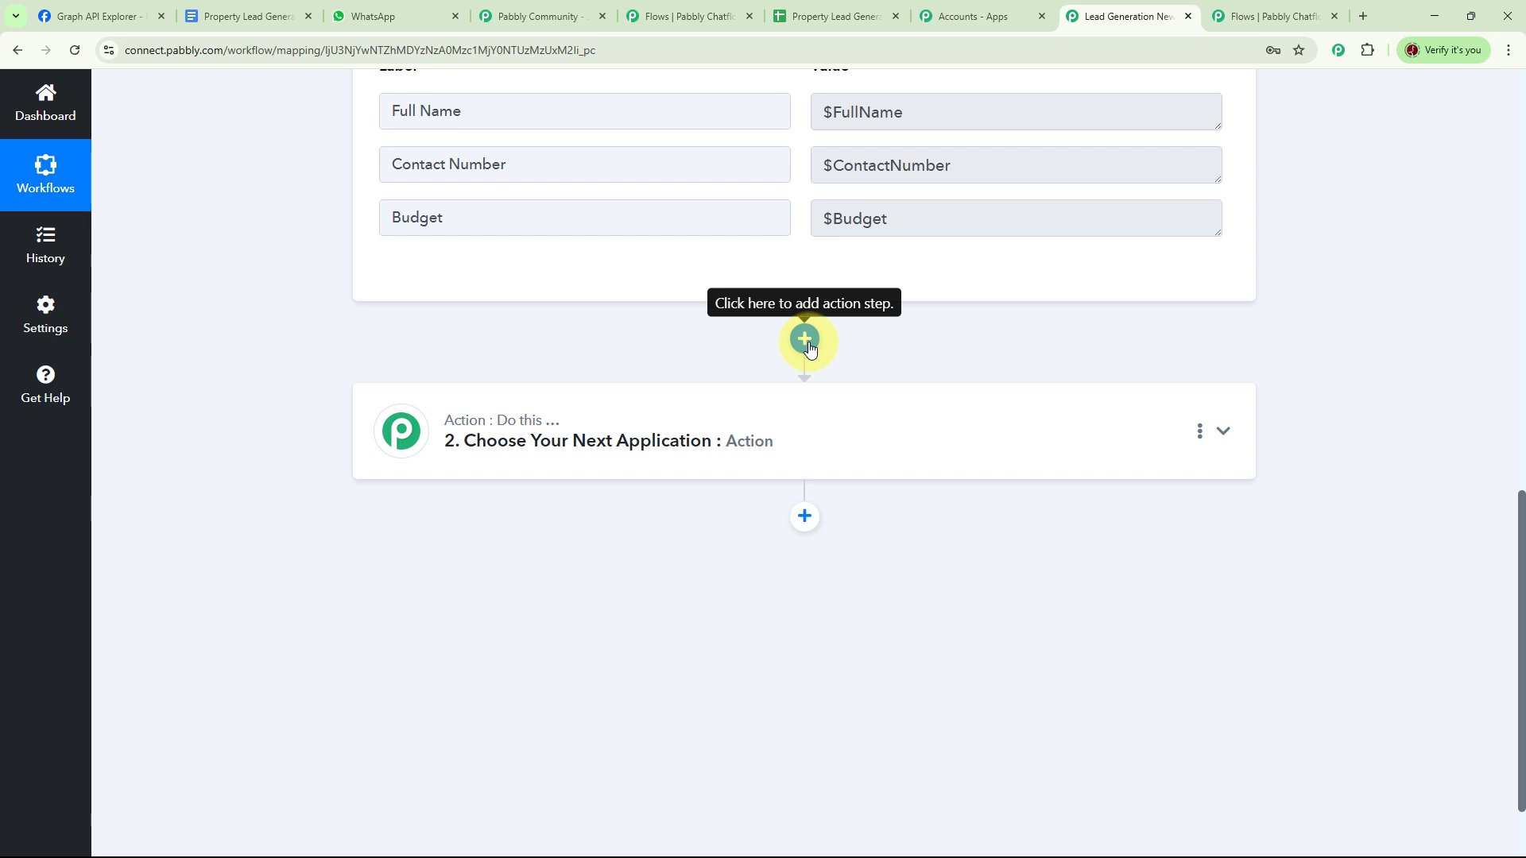
- Add a Google Sheets action step with the Add New Row event
{"action": "left_click", "coordinate": [805, 516]}
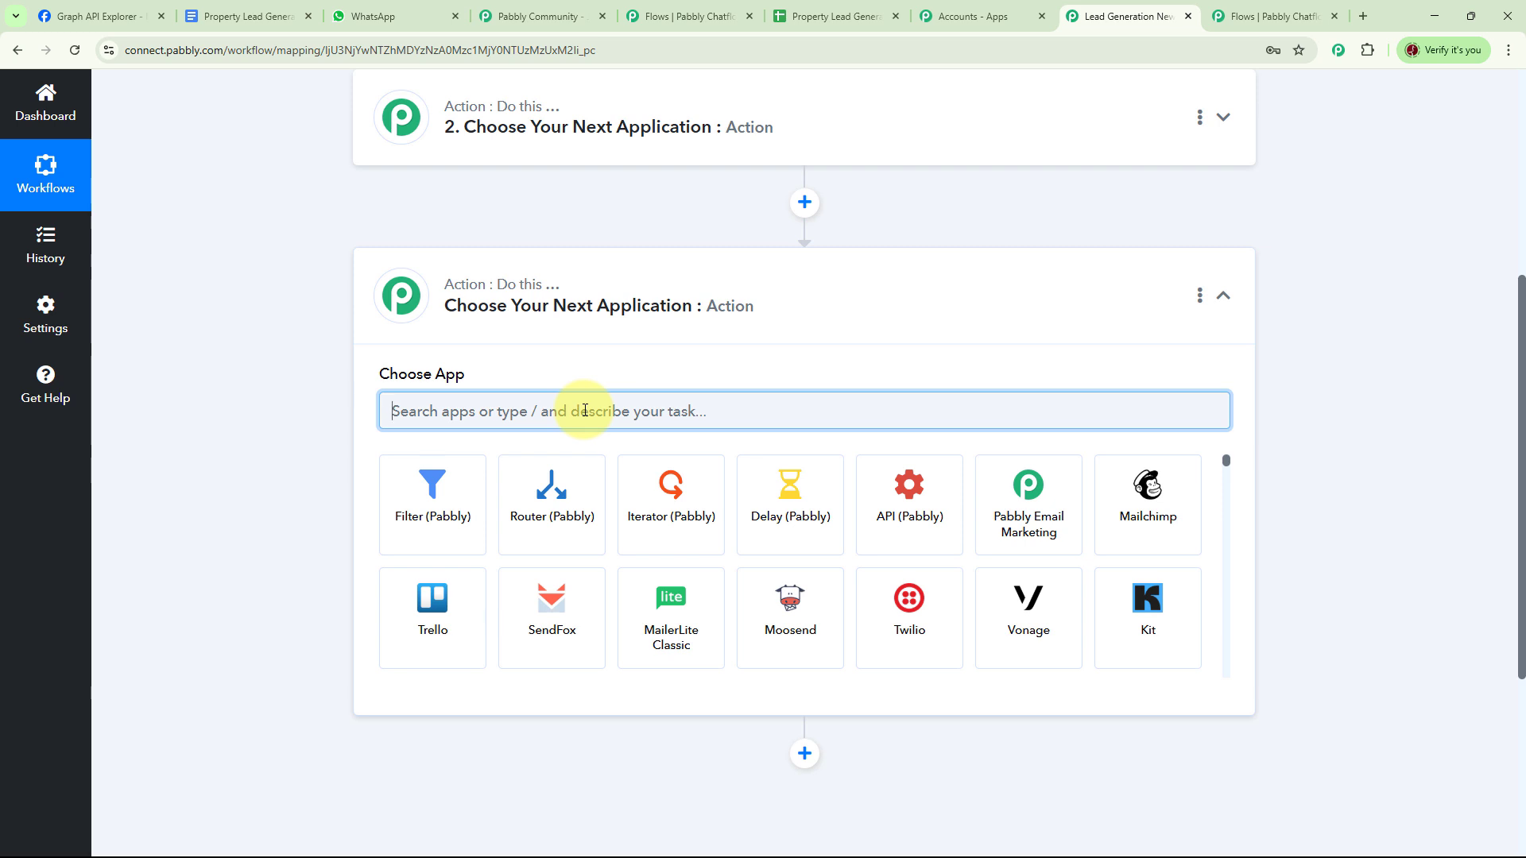
{"action": "type", "text": "goo"}
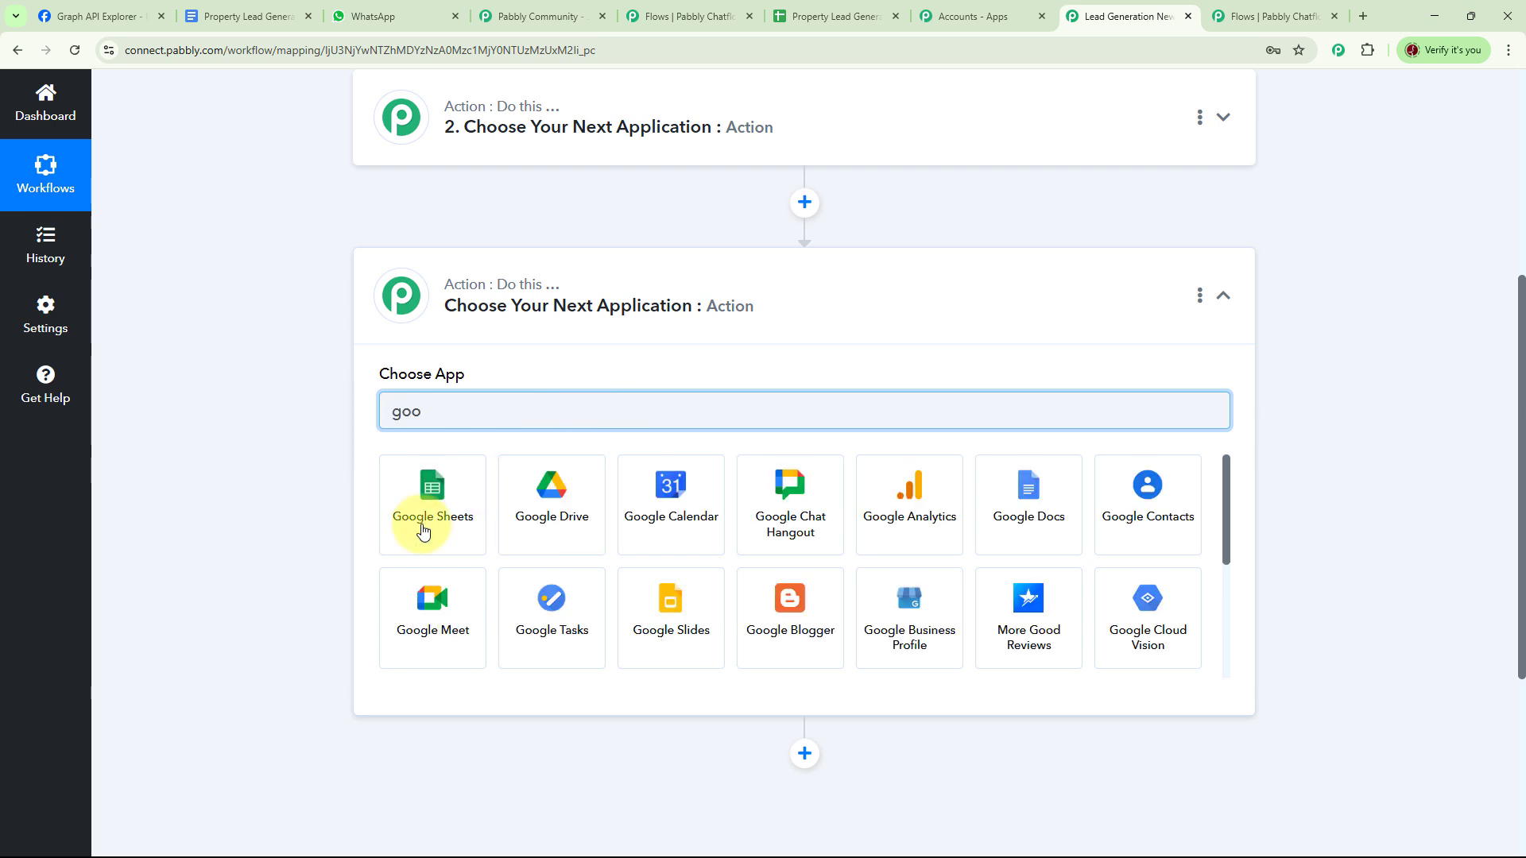
{"action": "left_click", "coordinate": [415, 532]}
{"action": "left_click", "coordinate": [527, 498]}
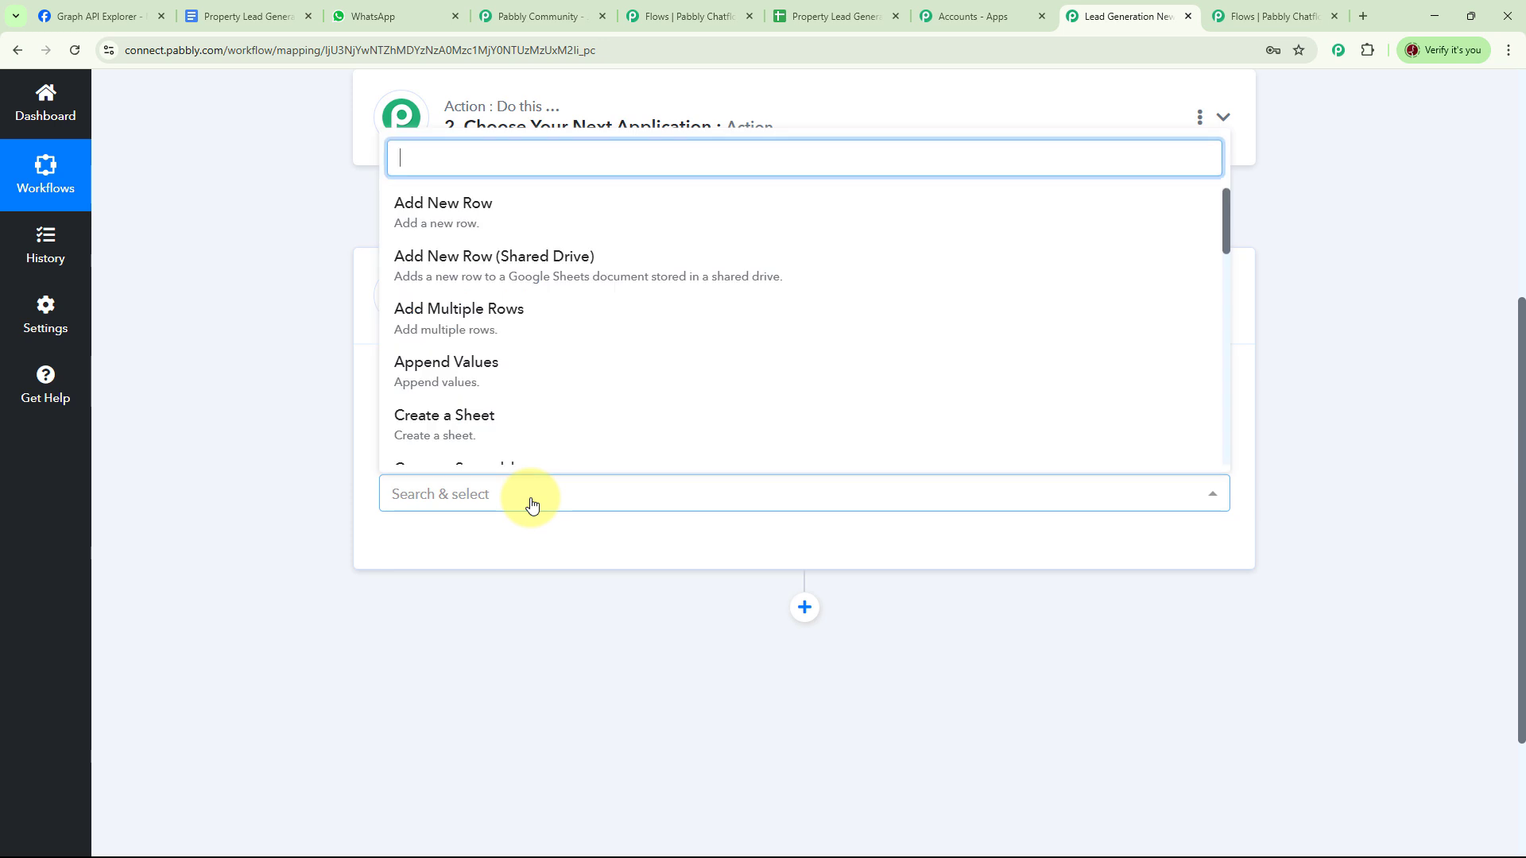
{"action": "left_click", "coordinate": [496, 215]}
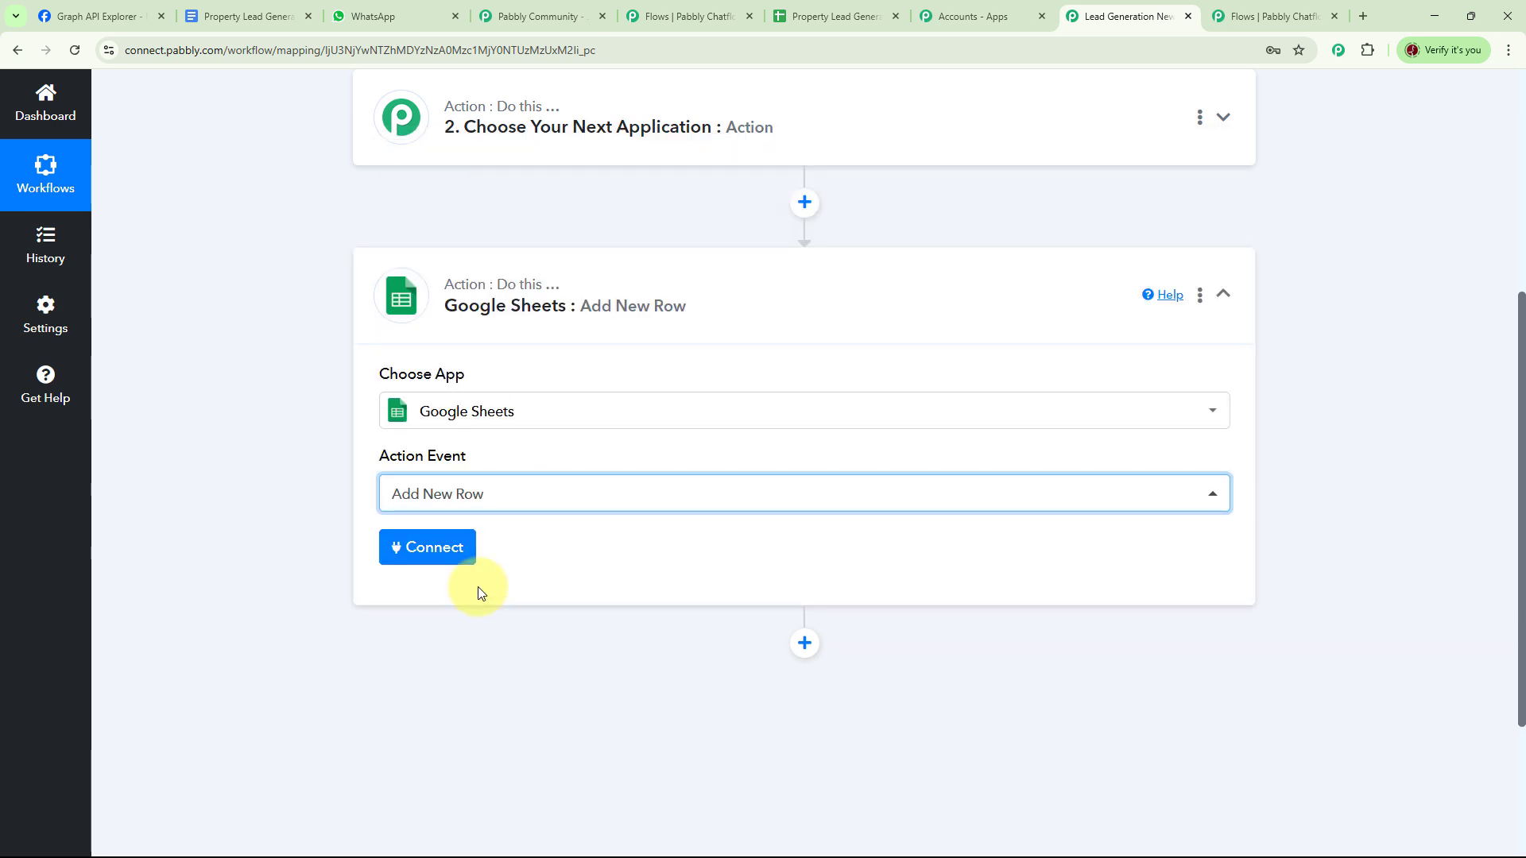
- Authorize a new Google Sheets connection by signing in with a Google account
{"action": "left_click", "coordinate": [438, 552]}
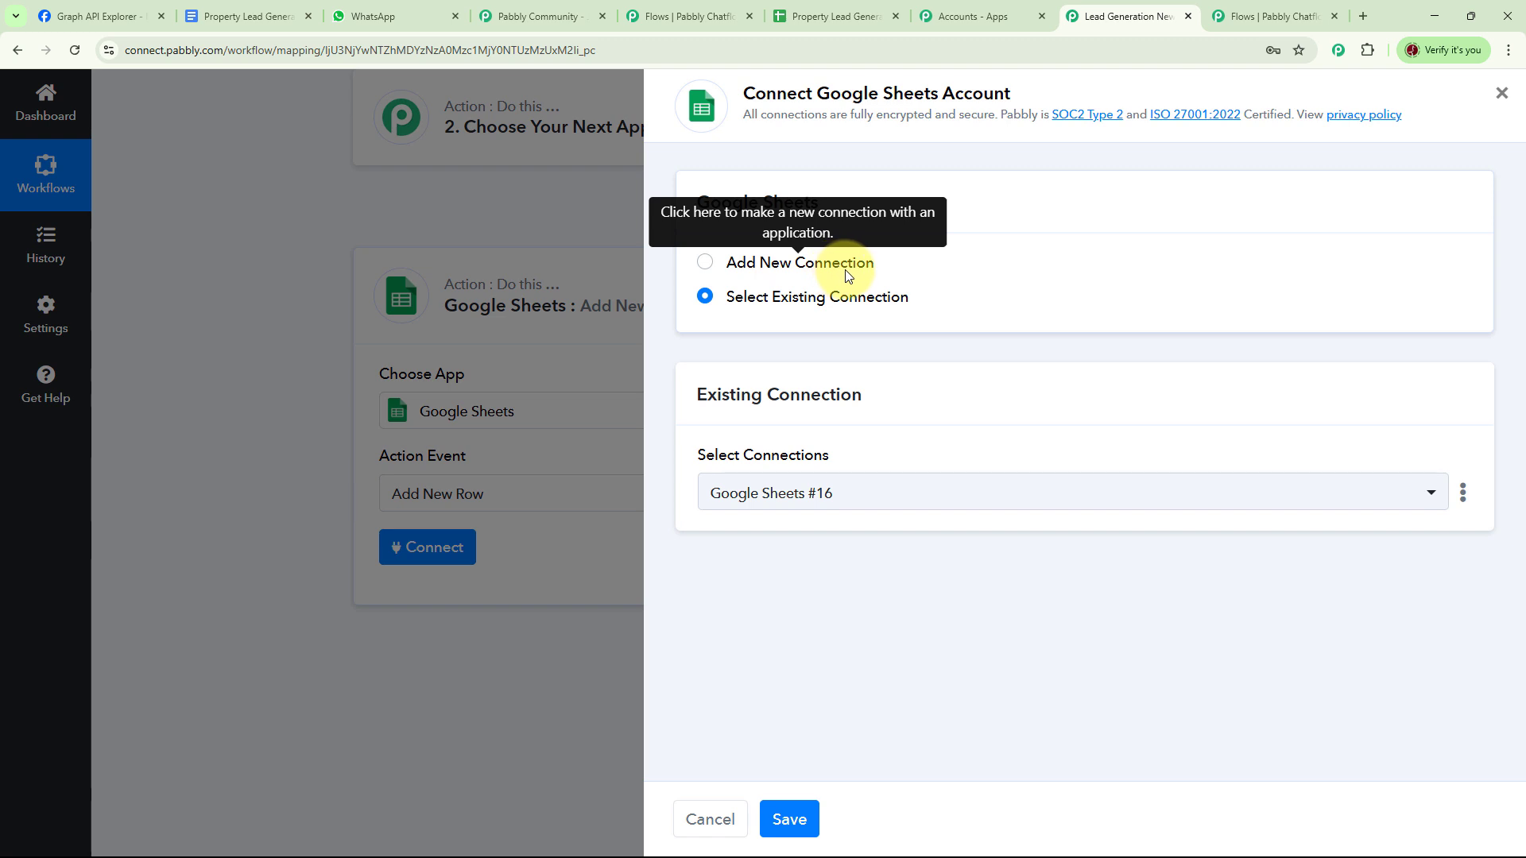
{"action": "left_click", "coordinate": [705, 265]}
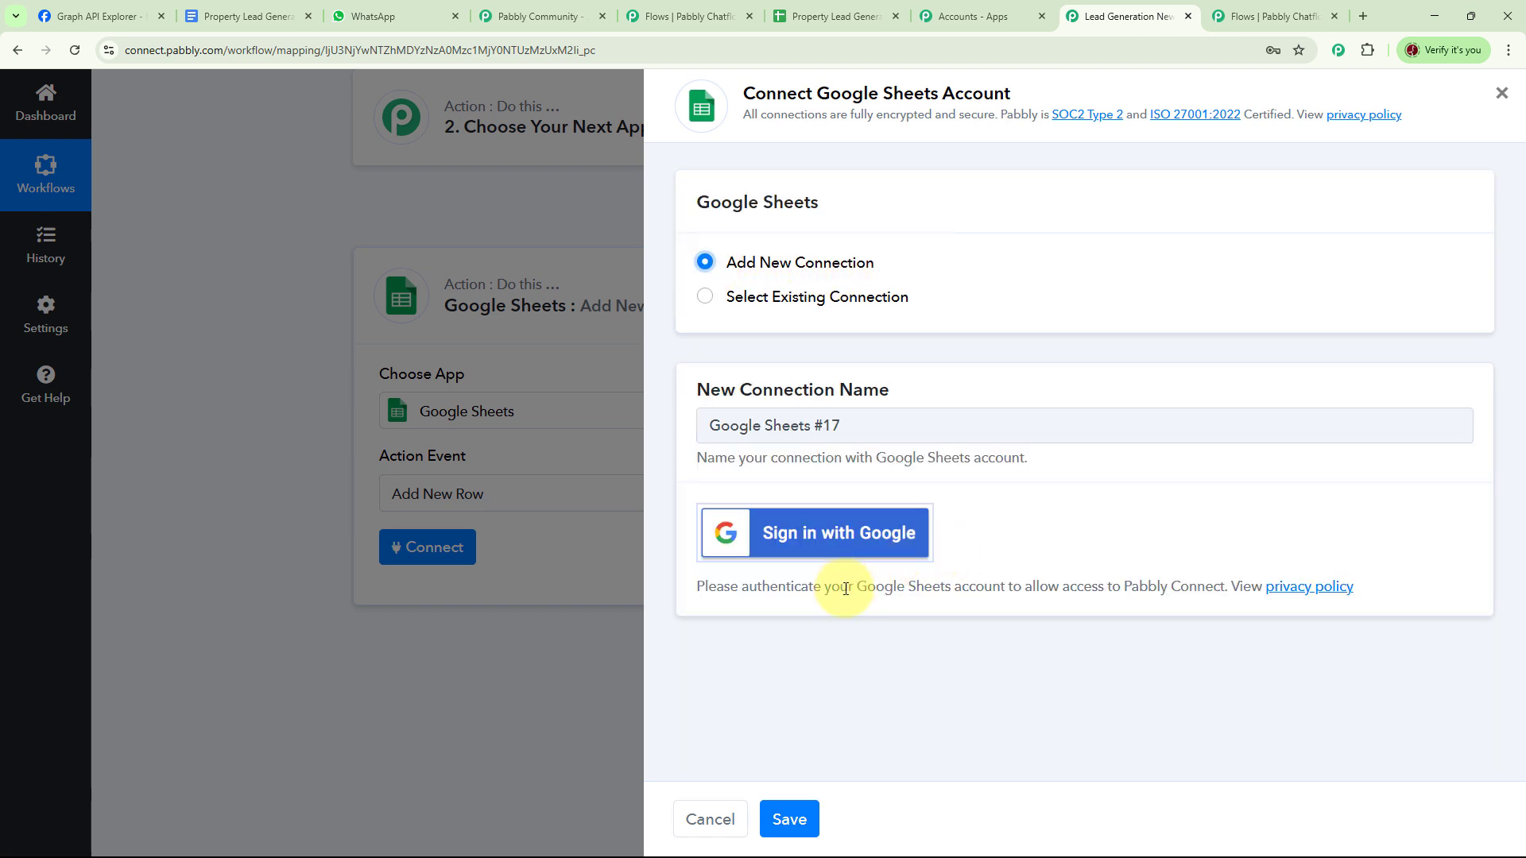
{"action": "left_click", "coordinate": [831, 547]}
{"action": "left_click", "coordinate": [497, 176]}
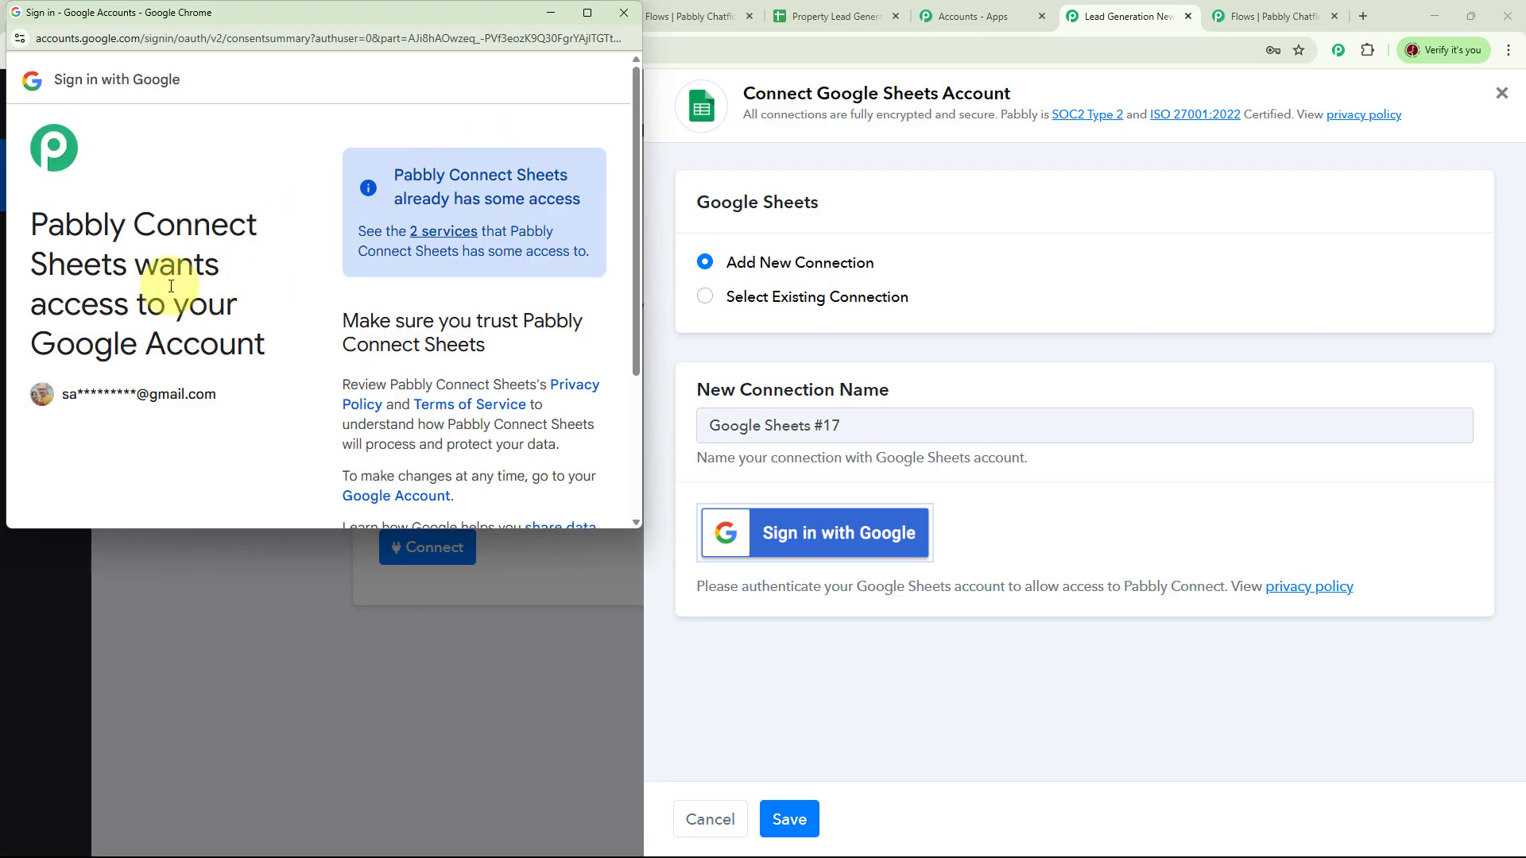
{"action": "left_click_drag", "start_coordinate": [636, 322], "coordinate": [641, 460]}
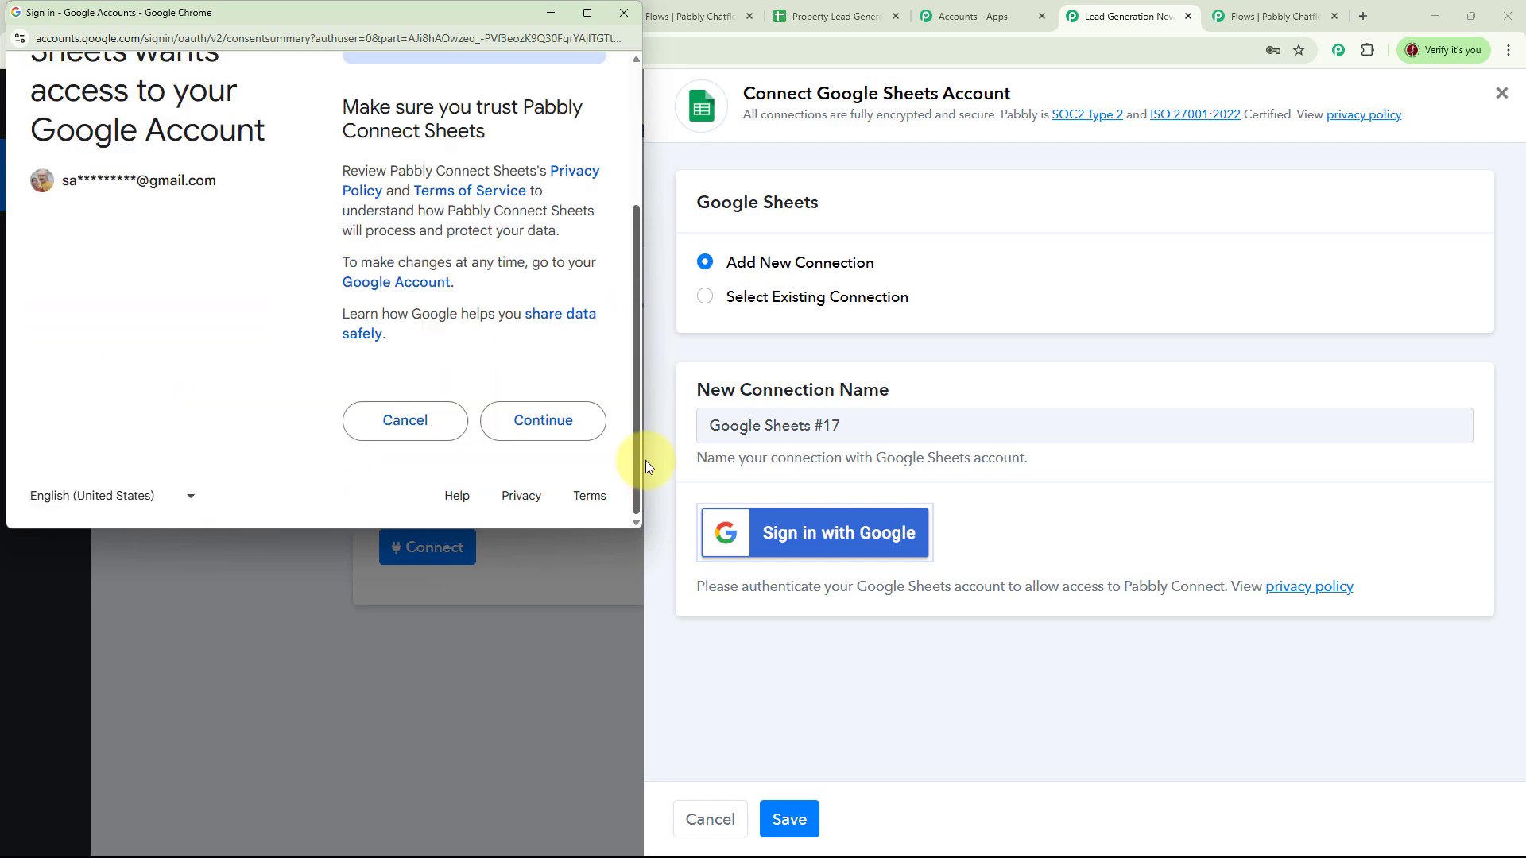
{"action": "left_click", "coordinate": [539, 427]}
{"action": "left_click", "coordinate": [787, 554]}
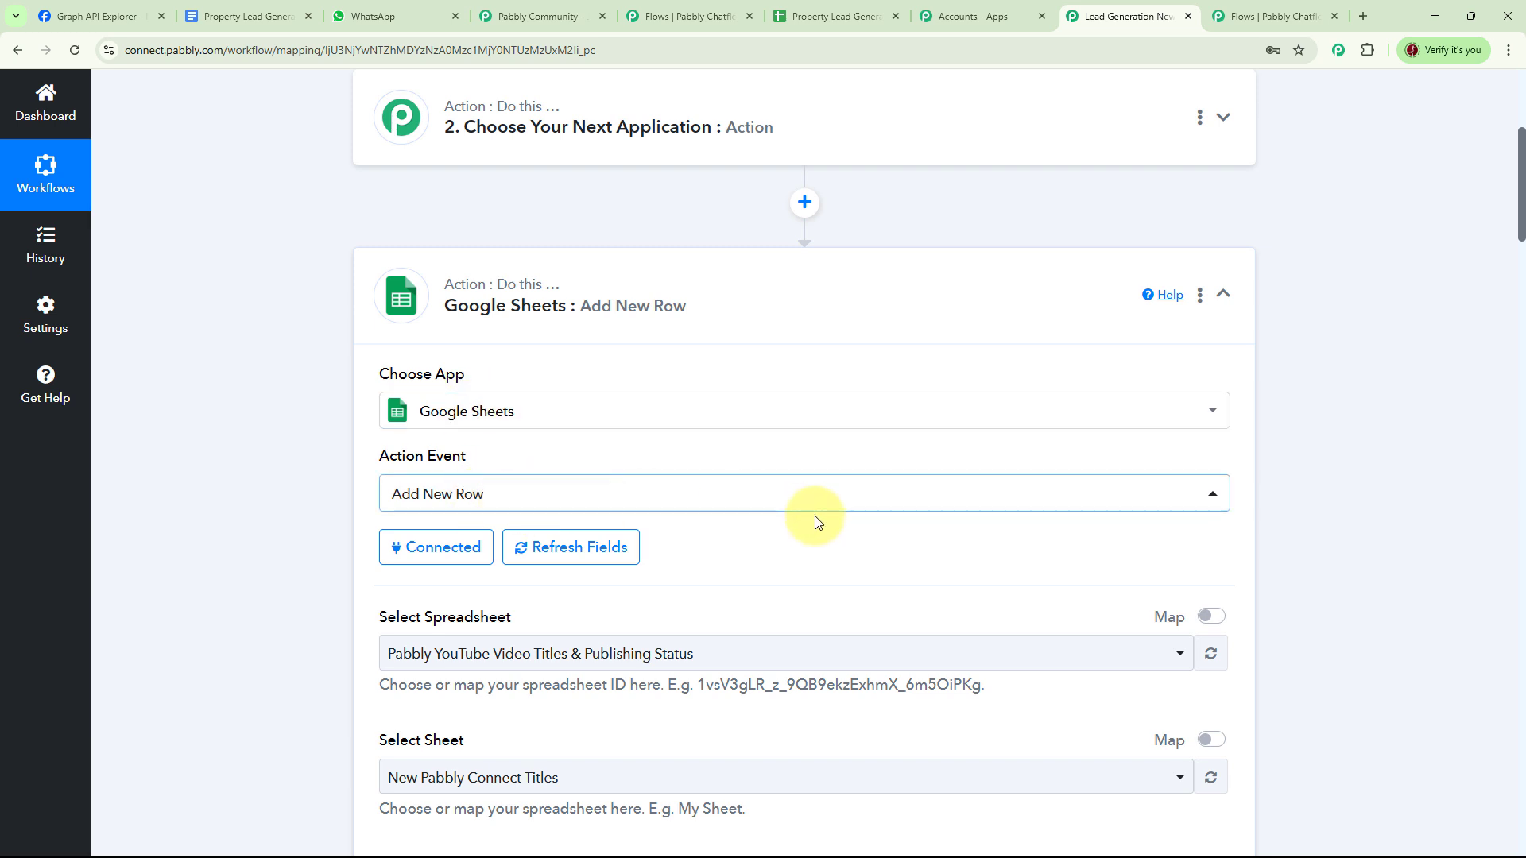
- Choose the Property Lead Generation spreadsheet for the Add New Row action
{"action": "scroll", "coordinate": [811, 517], "scroll_direction": "down", "scroll_amount": 3}
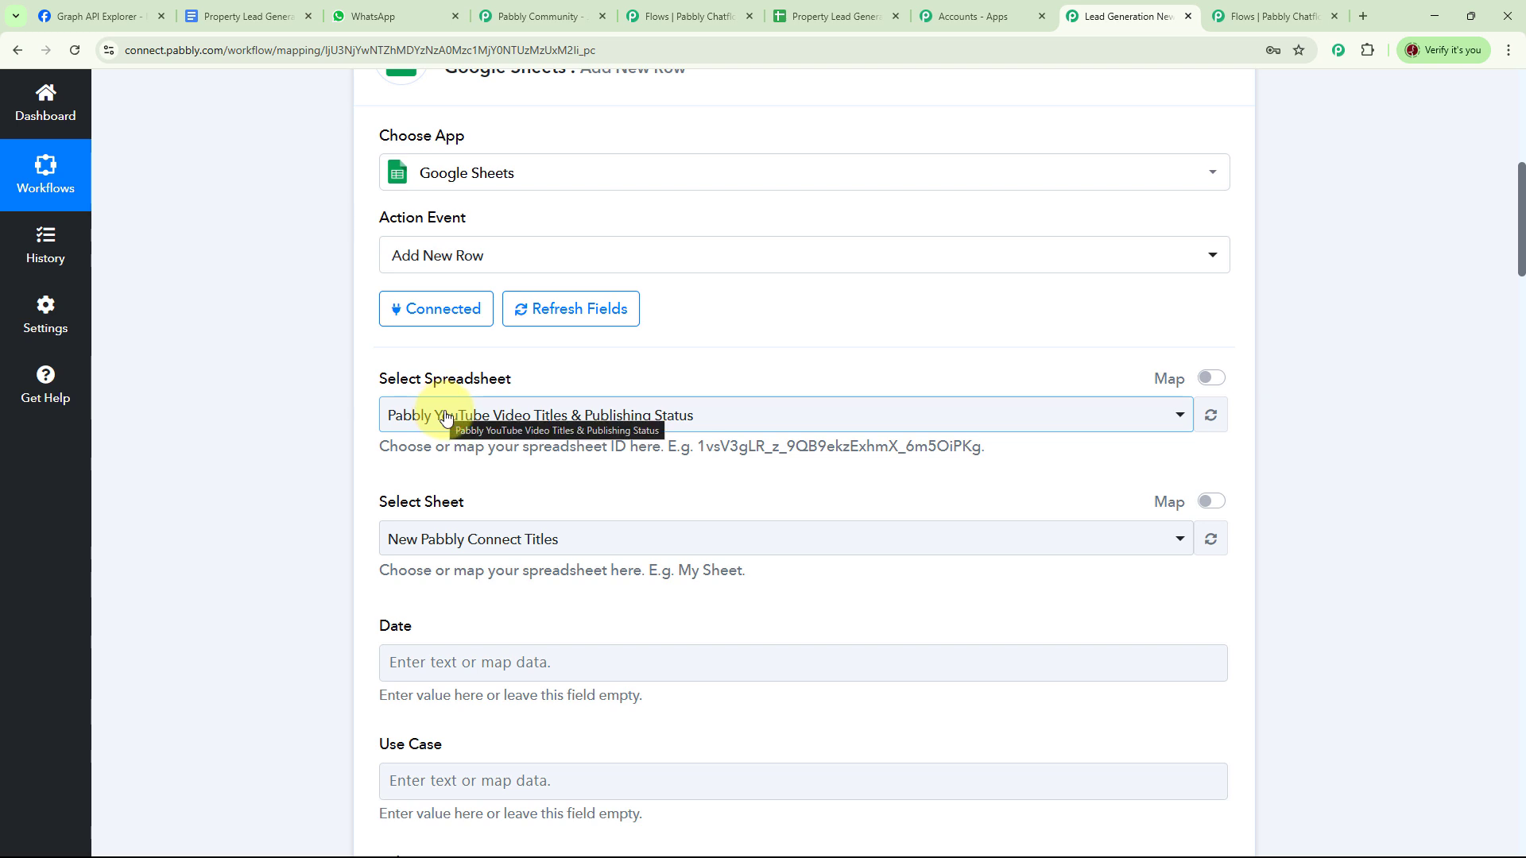
{"action": "left_click", "coordinate": [1180, 418]}
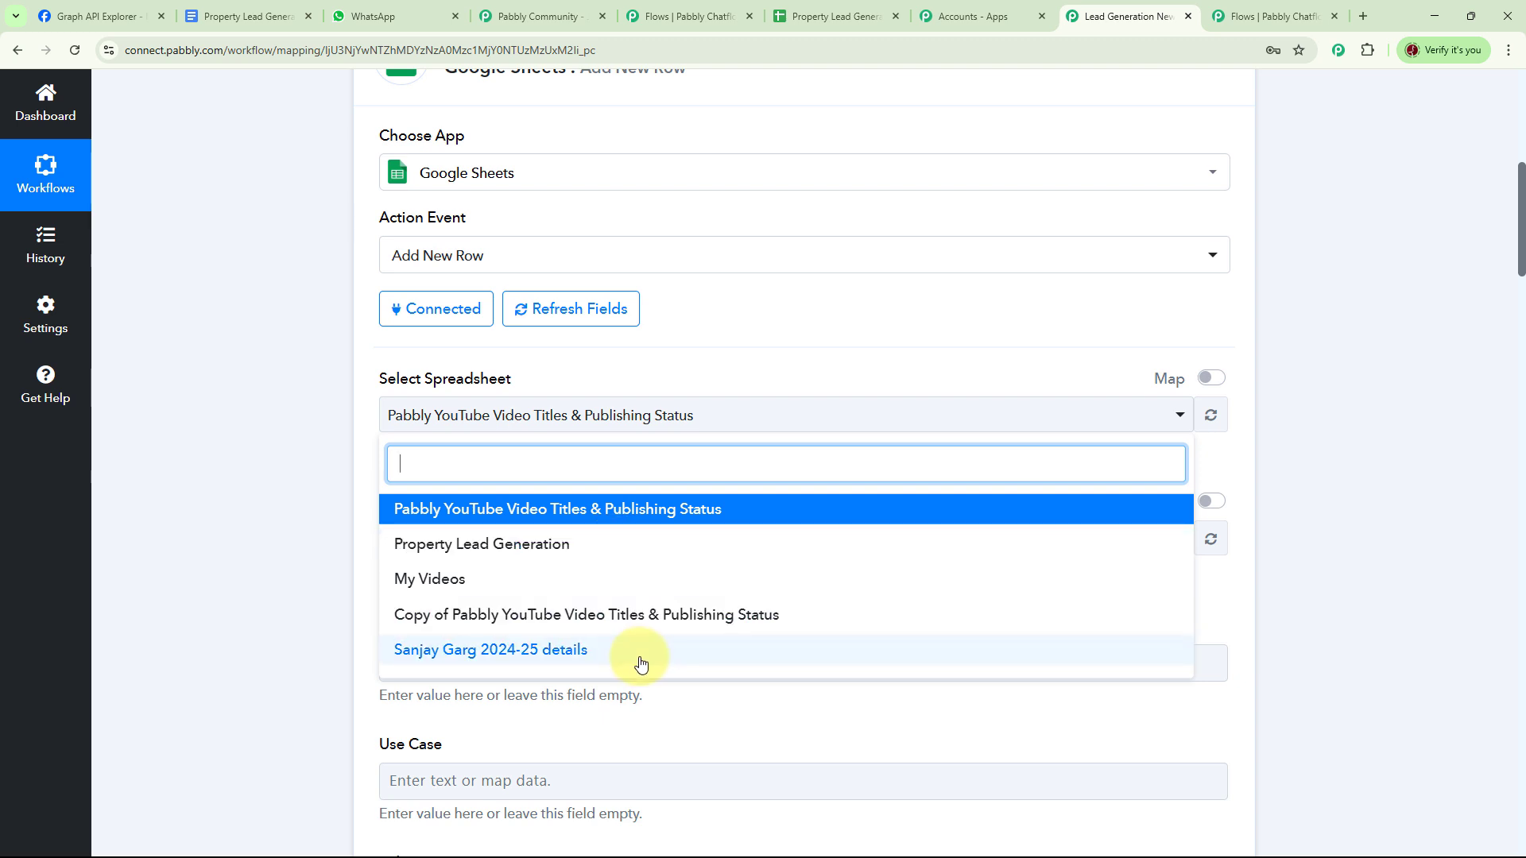
{"action": "left_click", "coordinate": [533, 548]}
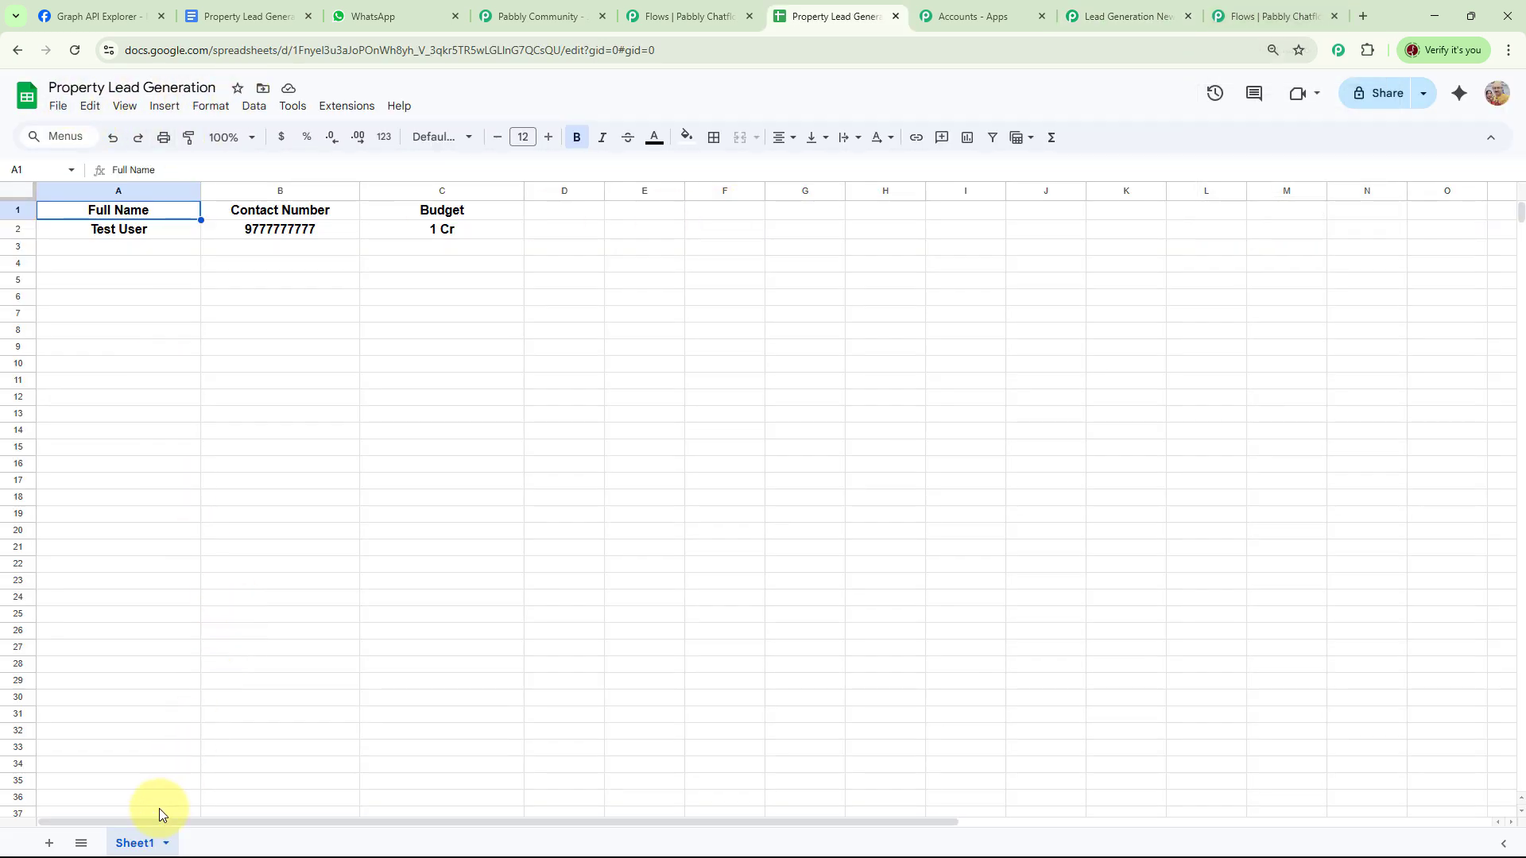
{"action": "left_click", "coordinate": [1129, 16]}
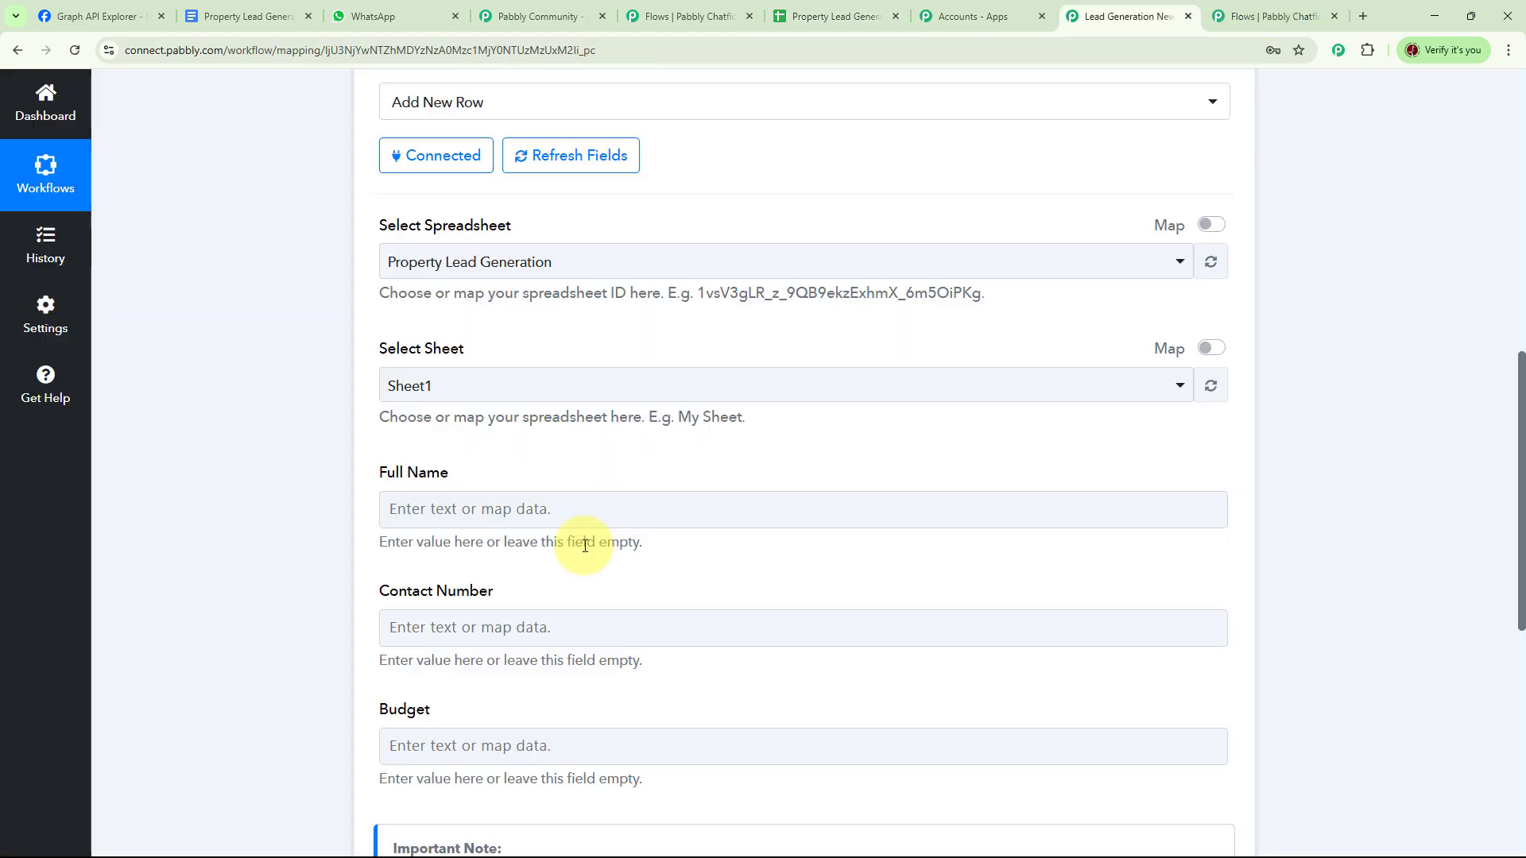
- Map the Chatflow trigger's Full Name value into the Full Name field
{"action": "left_click", "coordinate": [559, 507]}
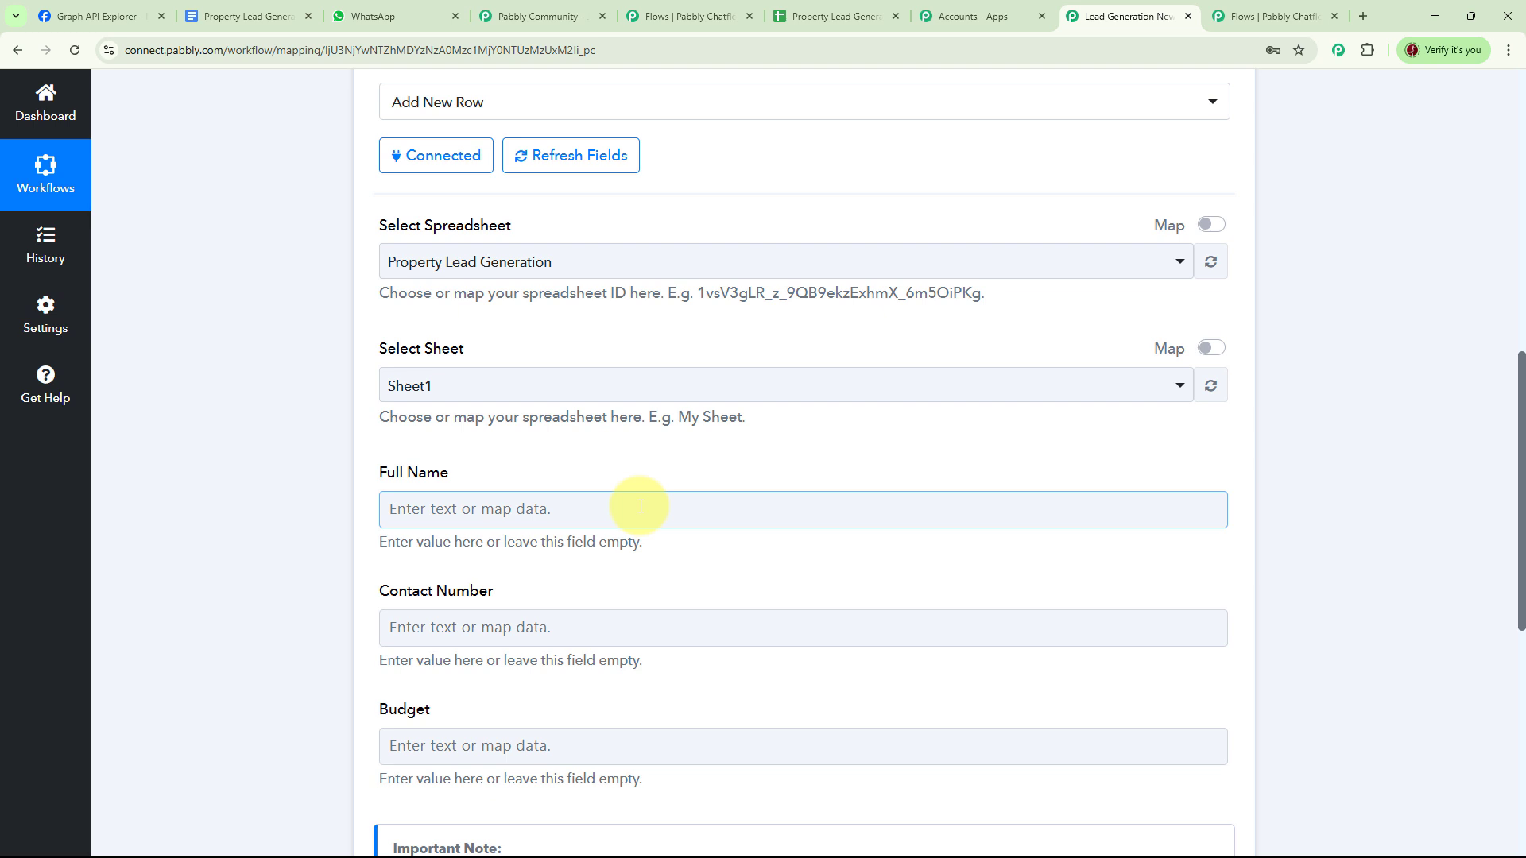
{"action": "left_click", "coordinate": [544, 513]}
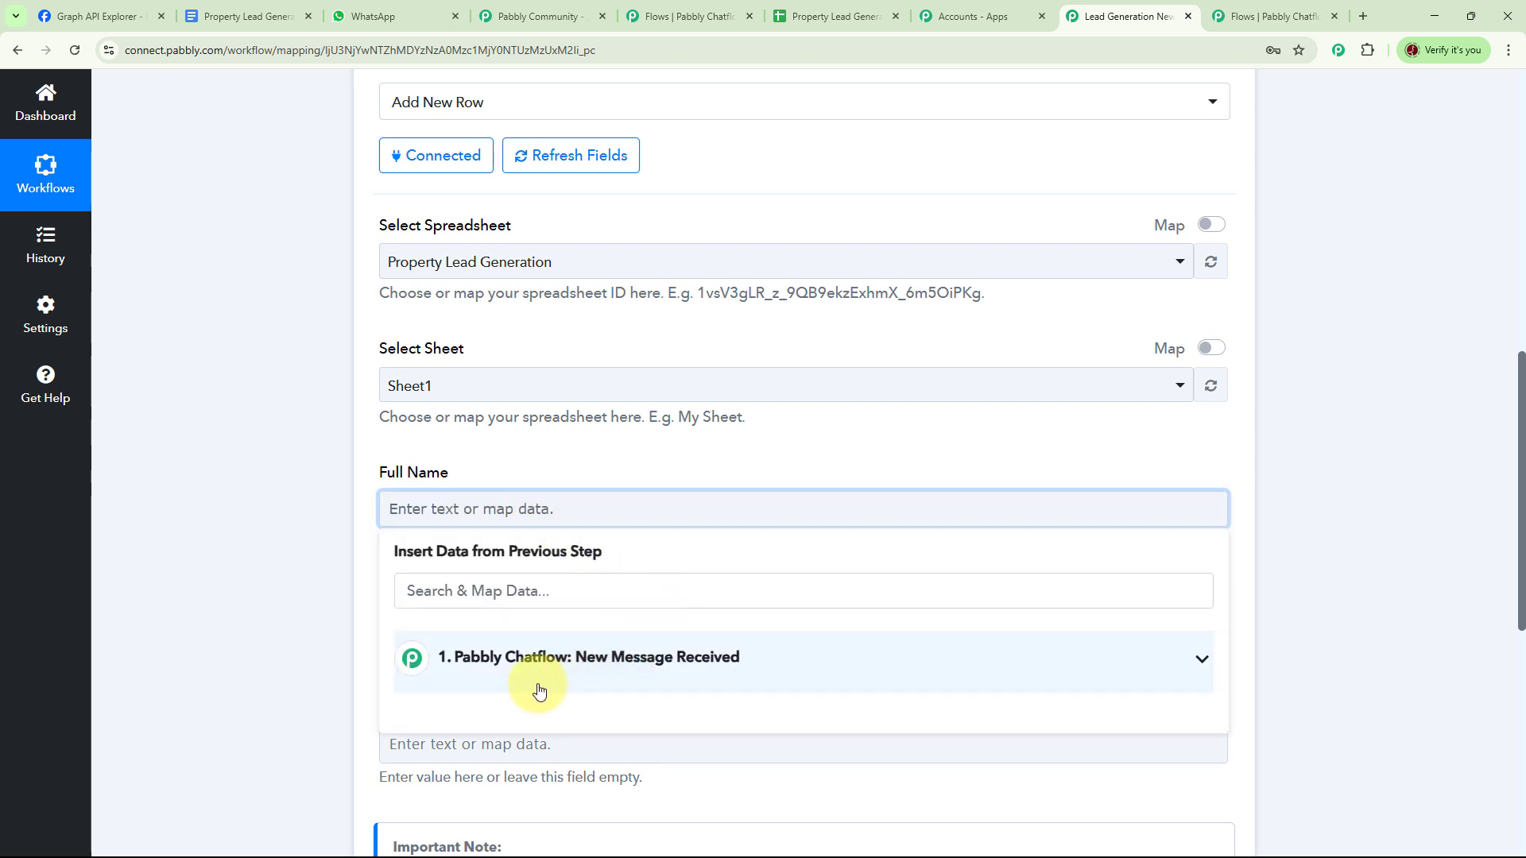
{"action": "left_click", "coordinate": [687, 670]}
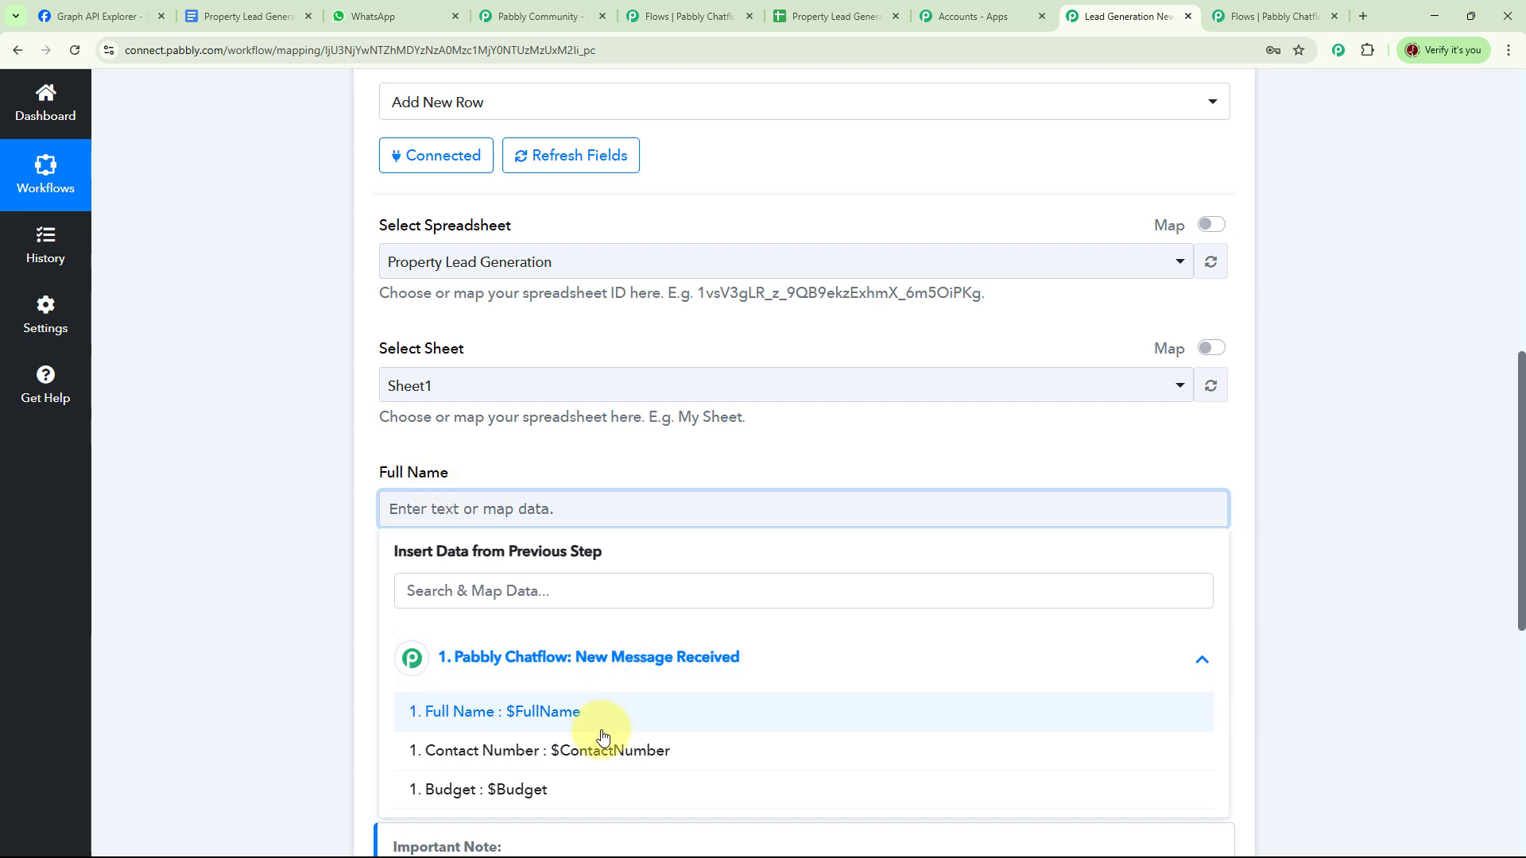
{"action": "left_click", "coordinate": [565, 716]}
{"action": "scroll", "coordinate": [572, 589], "scroll_direction": "down", "scroll_amount": 2}
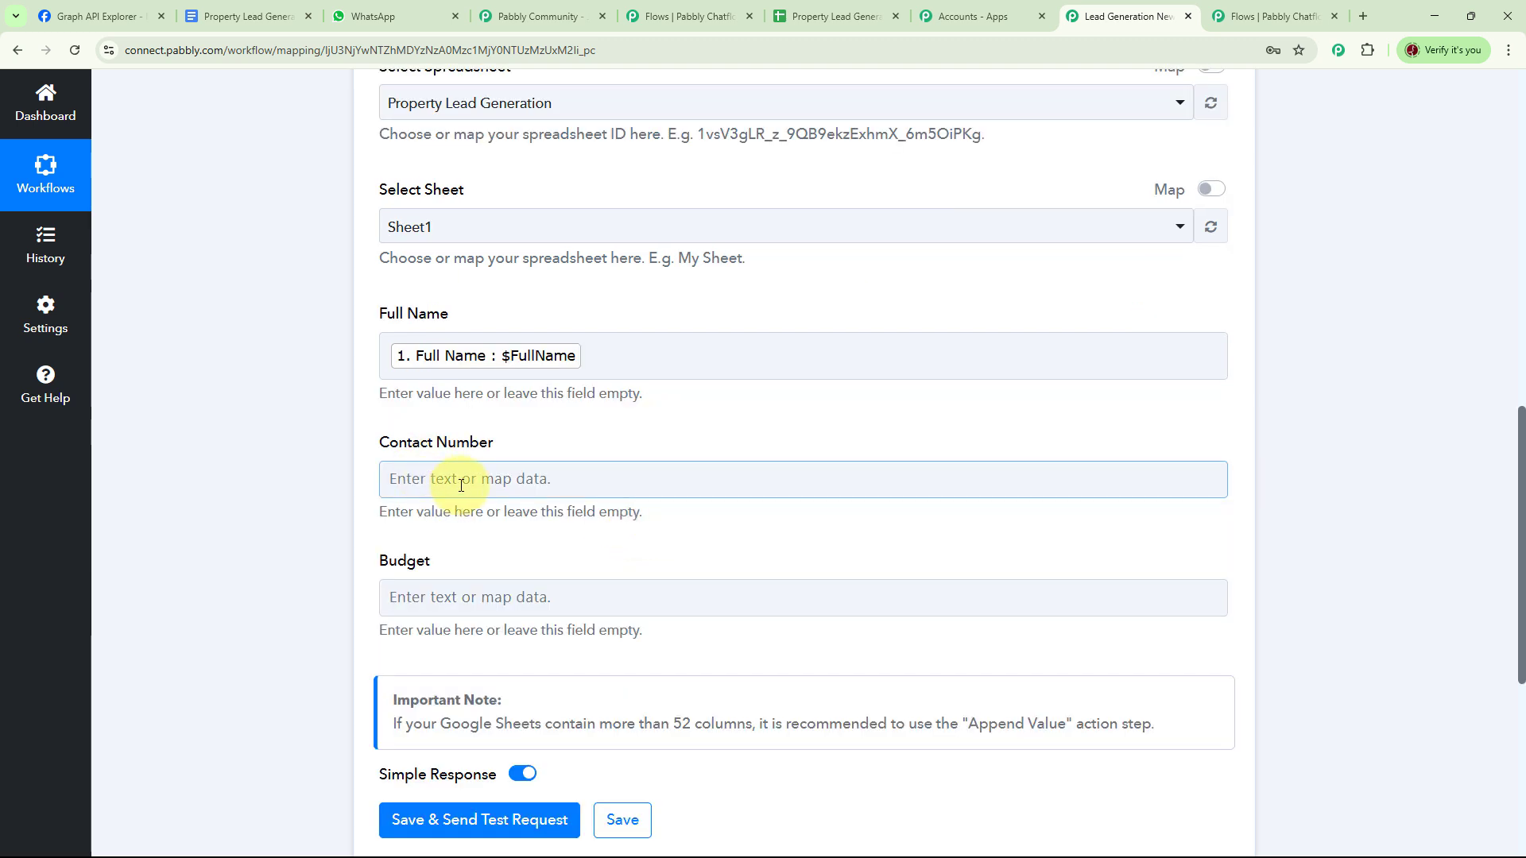
- Map the Chatflow Contact Number and Budget values into their matching fields
{"action": "left_click", "coordinate": [543, 479]}
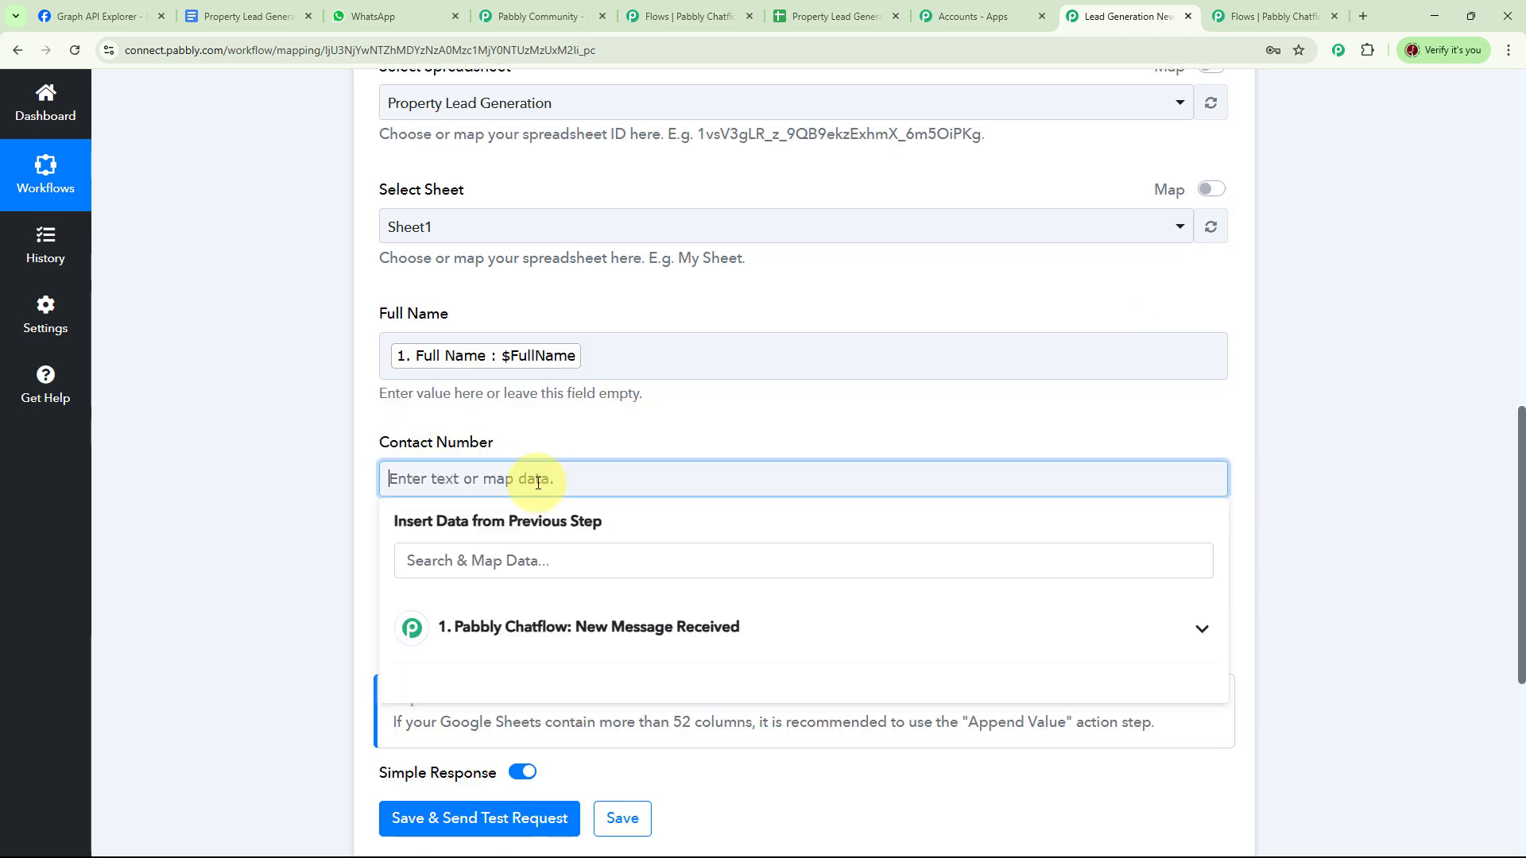
{"action": "left_click", "coordinate": [597, 624]}
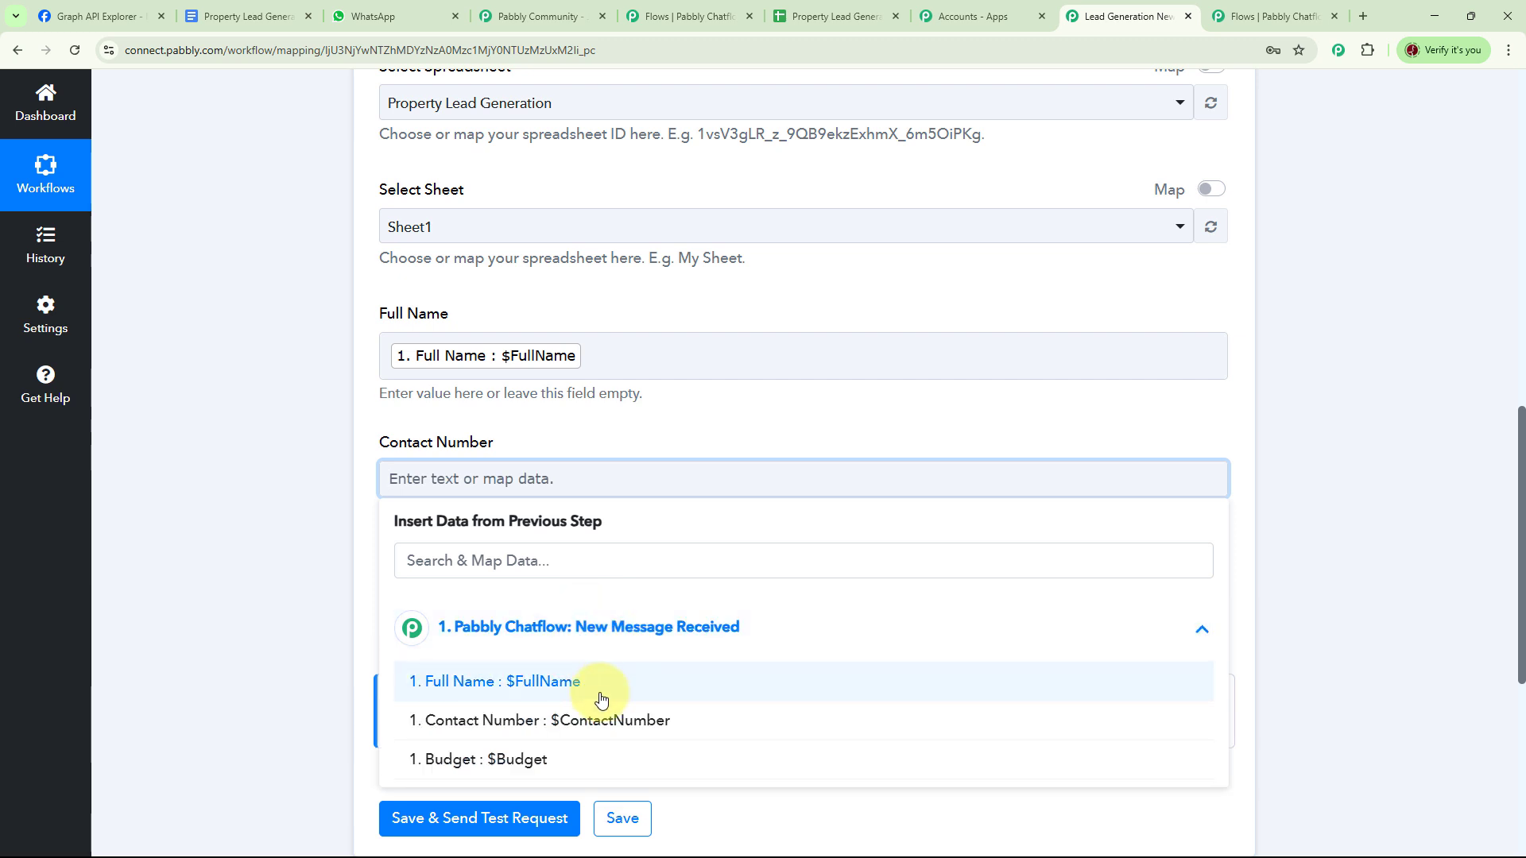
{"action": "left_click", "coordinate": [516, 731]}
{"action": "scroll", "coordinate": [784, 545], "scroll_direction": "down", "scroll_amount": 3}
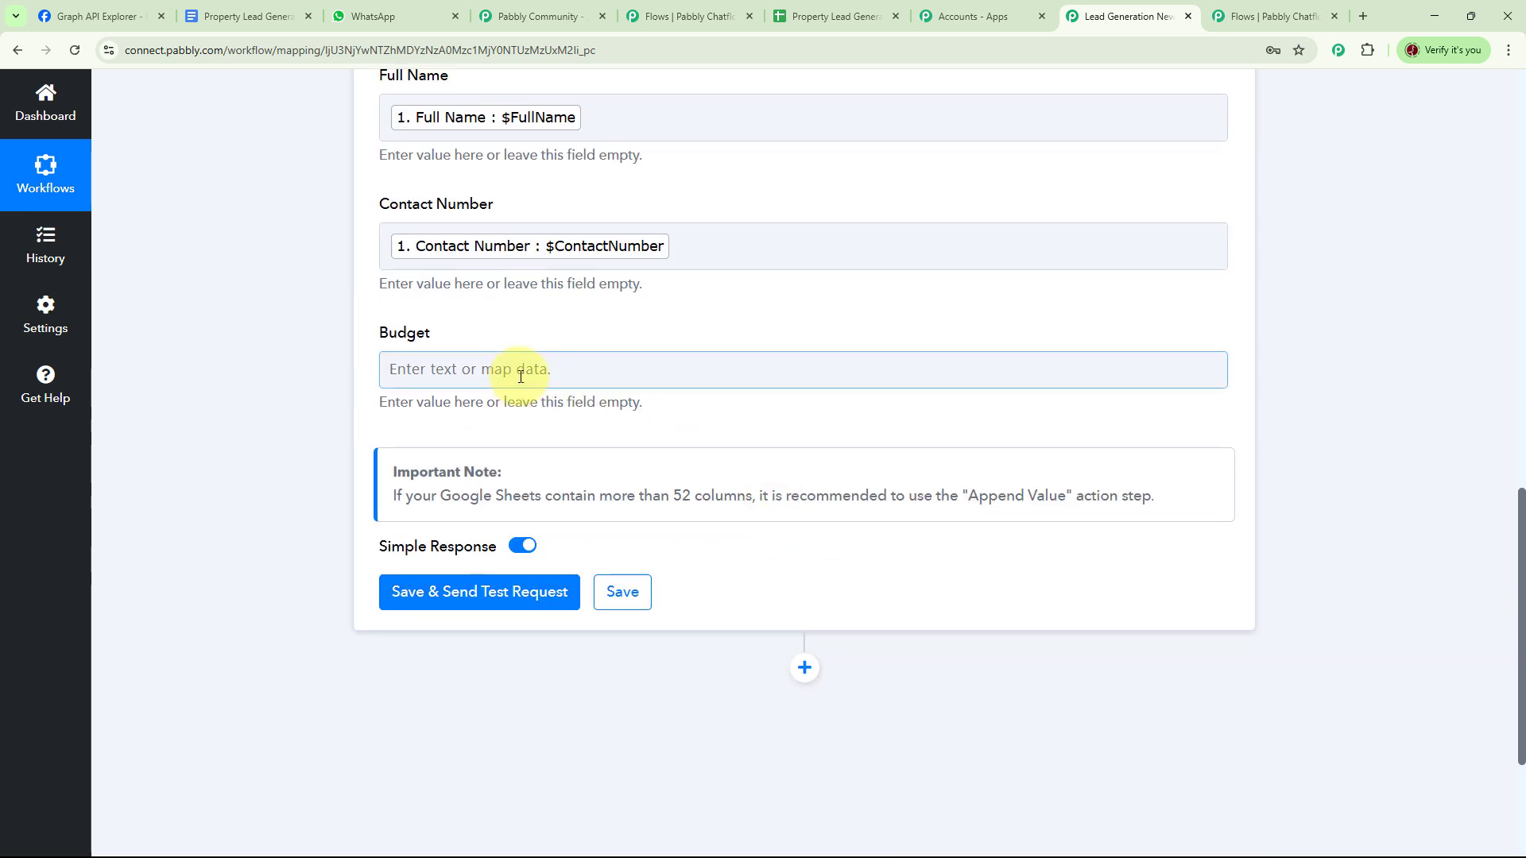
{"action": "left_click", "coordinate": [525, 370]}
{"action": "left_click", "coordinate": [579, 519]}
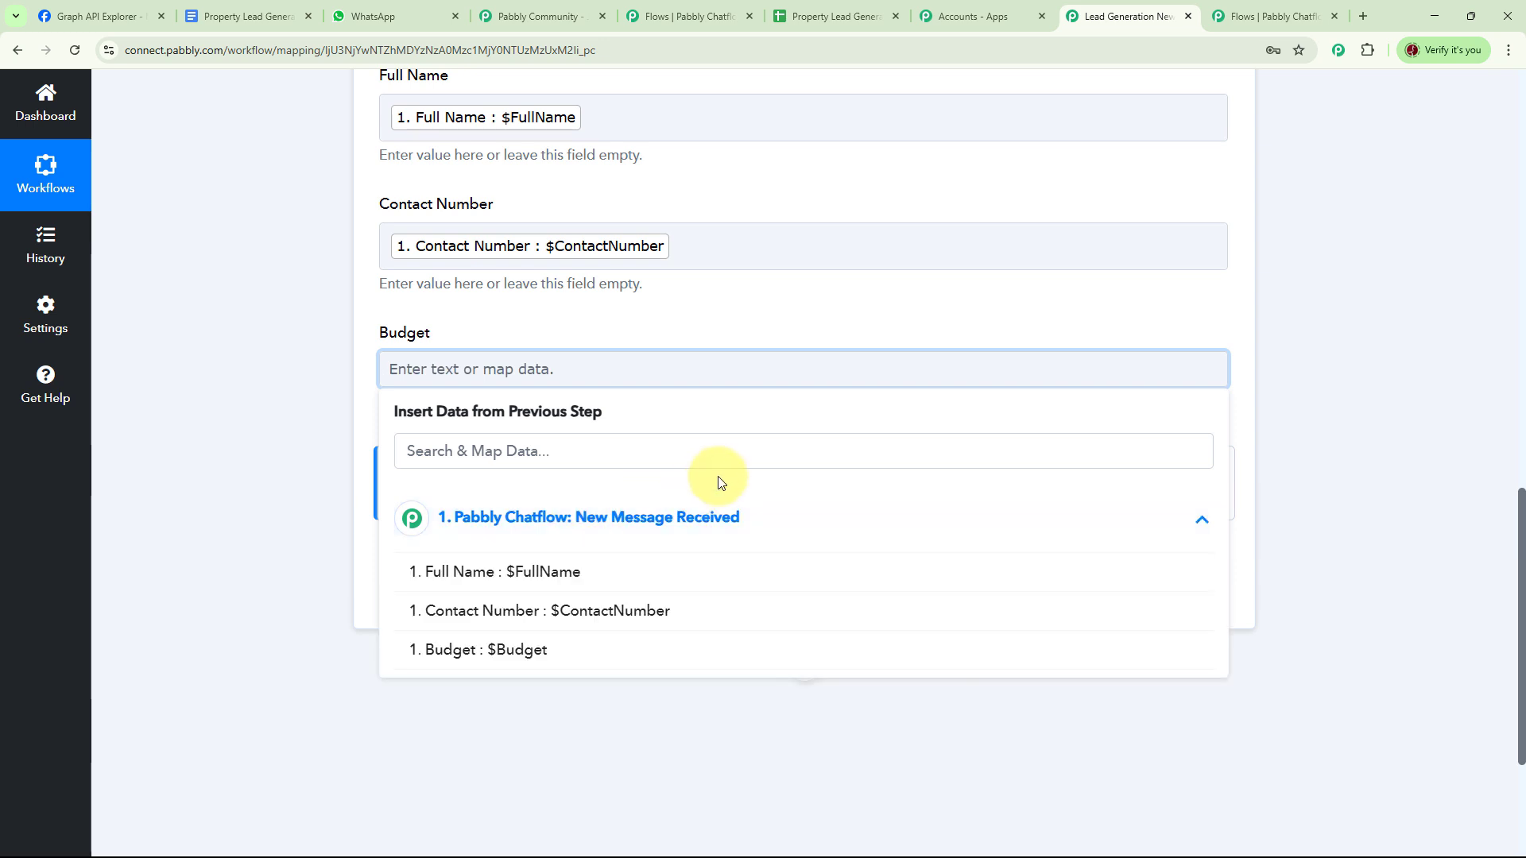
{"action": "left_click", "coordinate": [628, 650]}
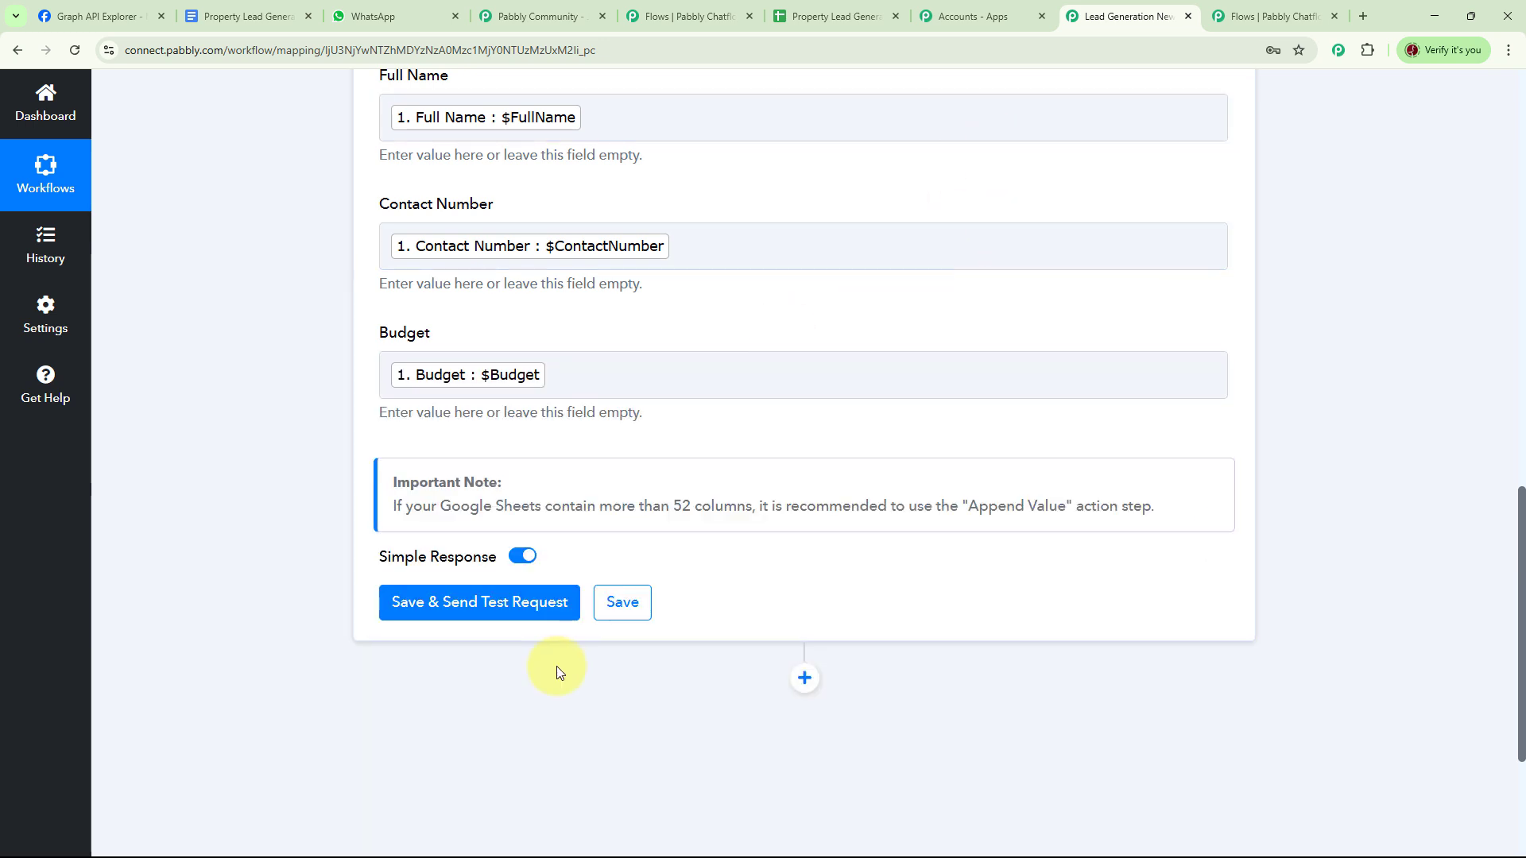
- Save and send a test request, confirming row 3 appears in Sheet1
{"action": "left_click", "coordinate": [477, 602]}
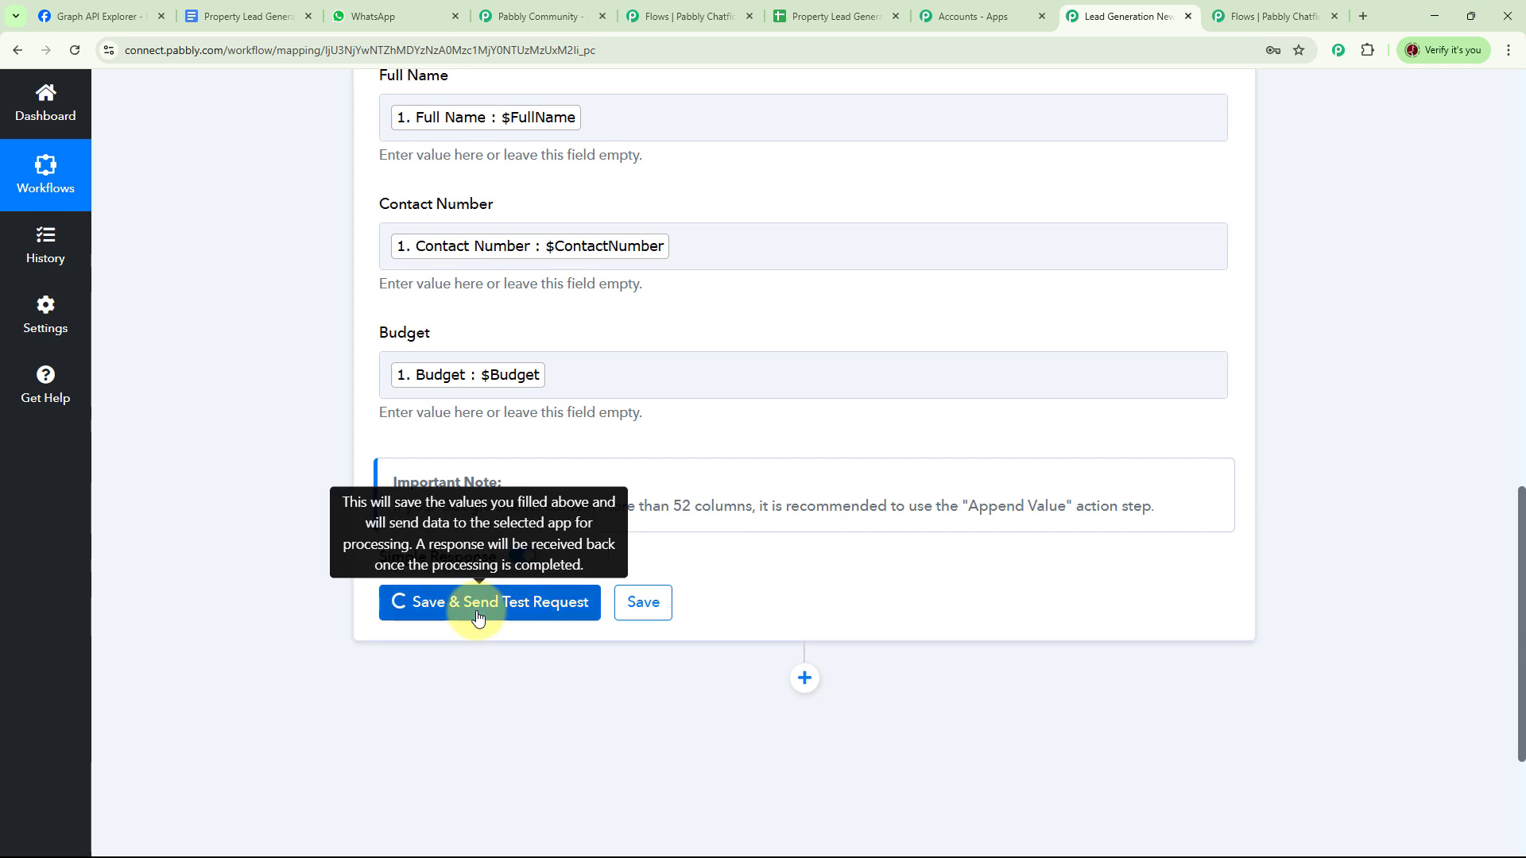
{"action": "scroll", "coordinate": [746, 311], "scroll_direction": "down", "scroll_amount": 3}
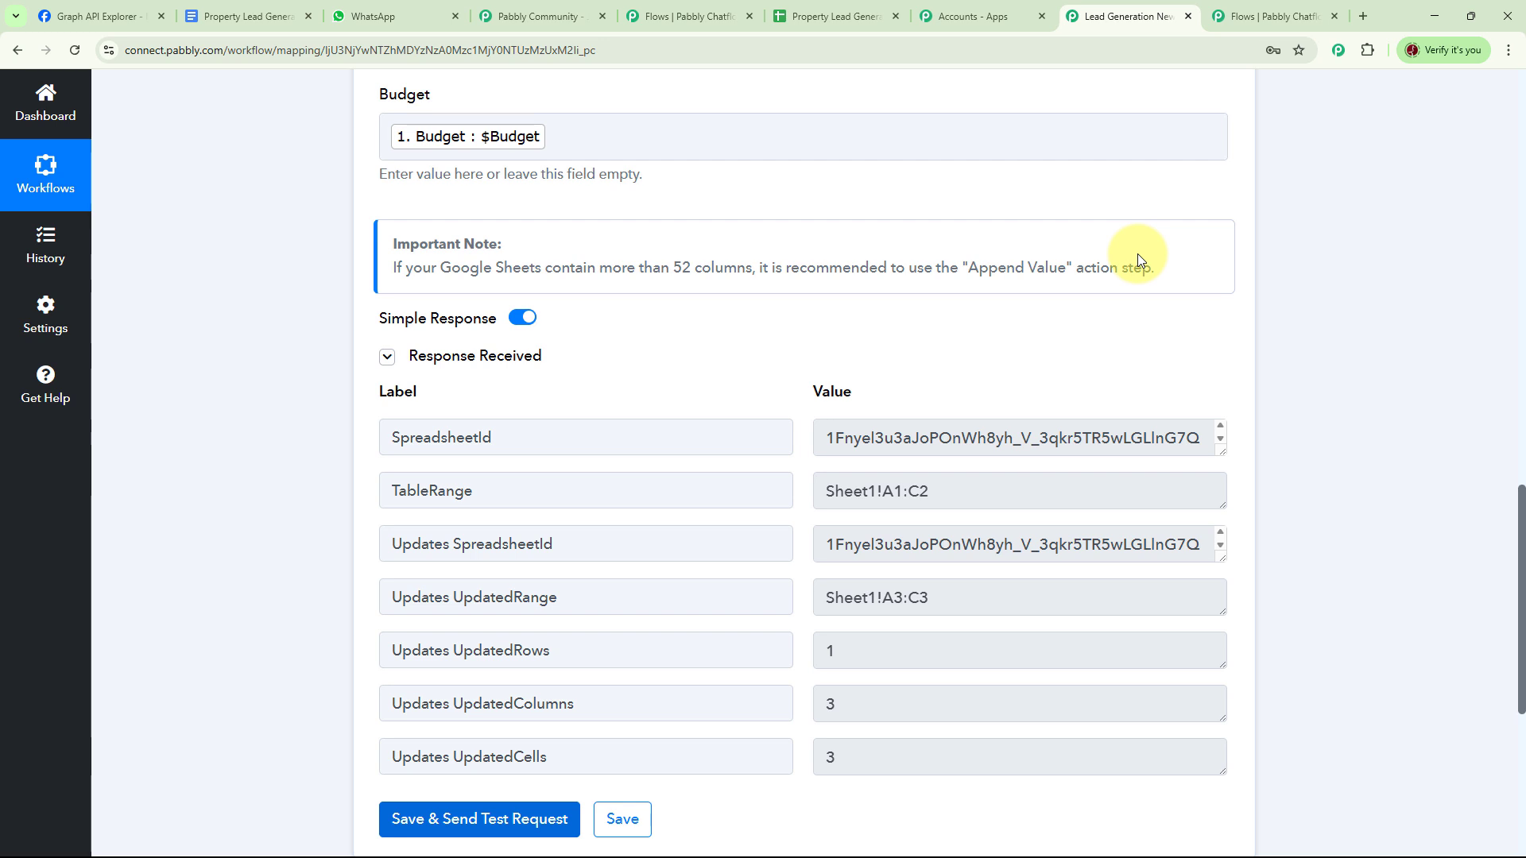
{"action": "left_click", "coordinate": [830, 16]}
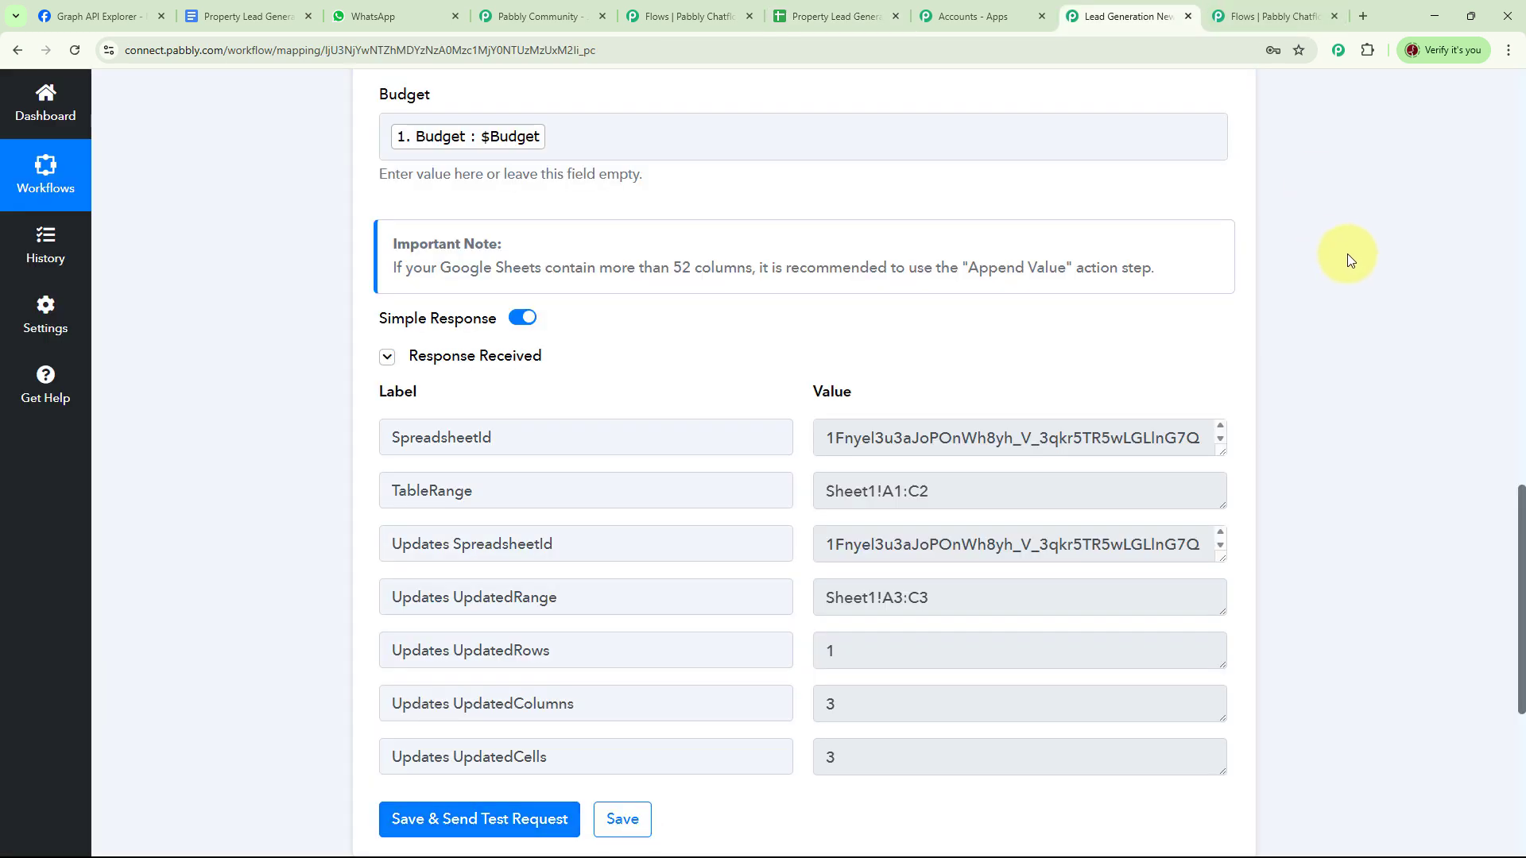
{"action": "left_click", "coordinate": [1274, 18]}
- Close the API Request settings and save the Collect Leads for Real Estate Agents flow
{"action": "left_click", "coordinate": [1107, 375]}
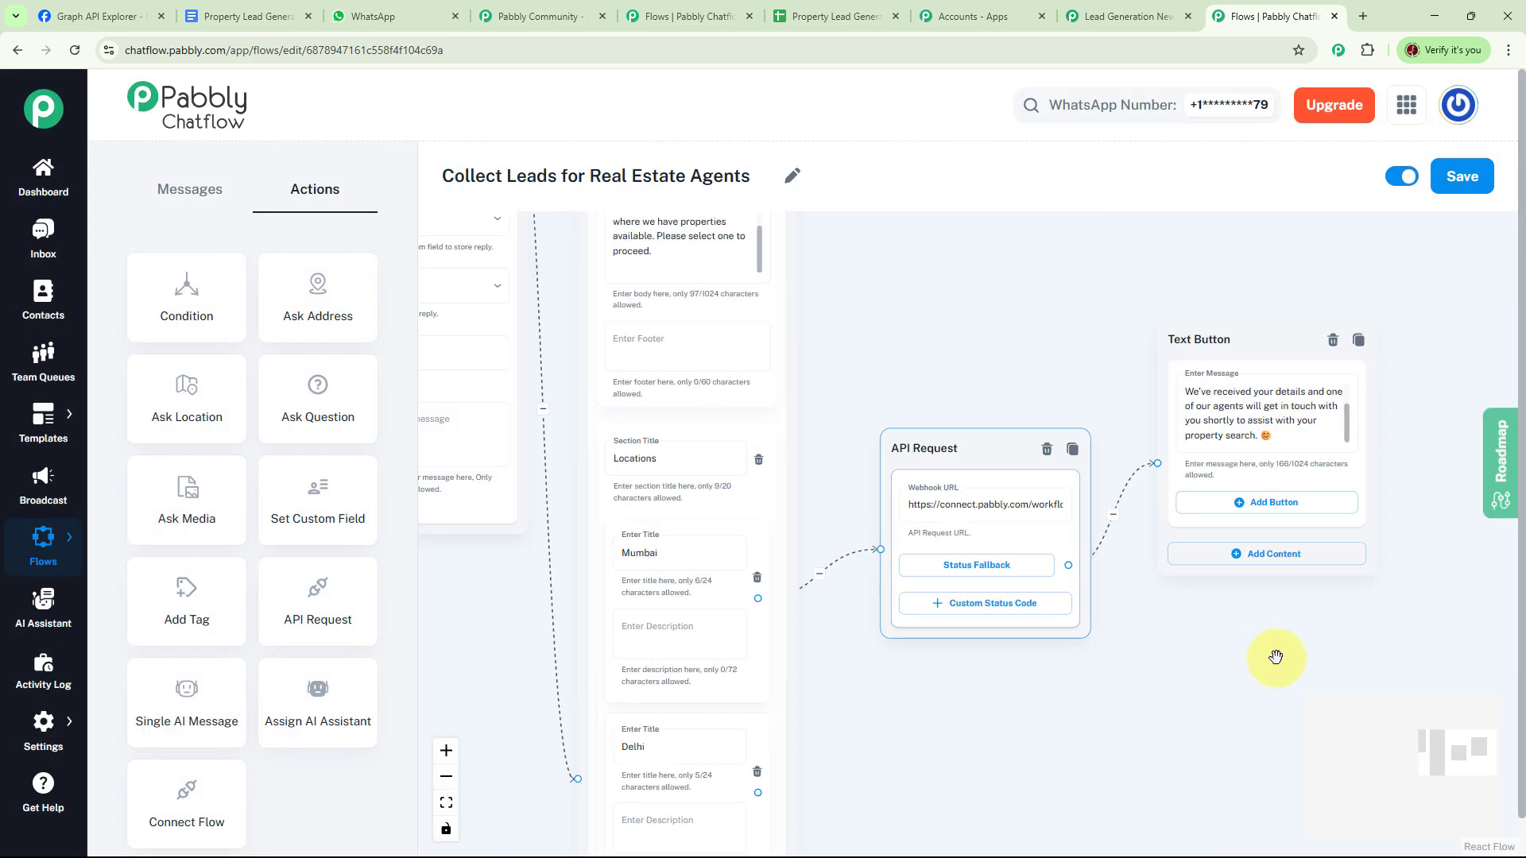
{"action": "left_click_drag", "start_coordinate": [1273, 657], "coordinate": [996, 681]}
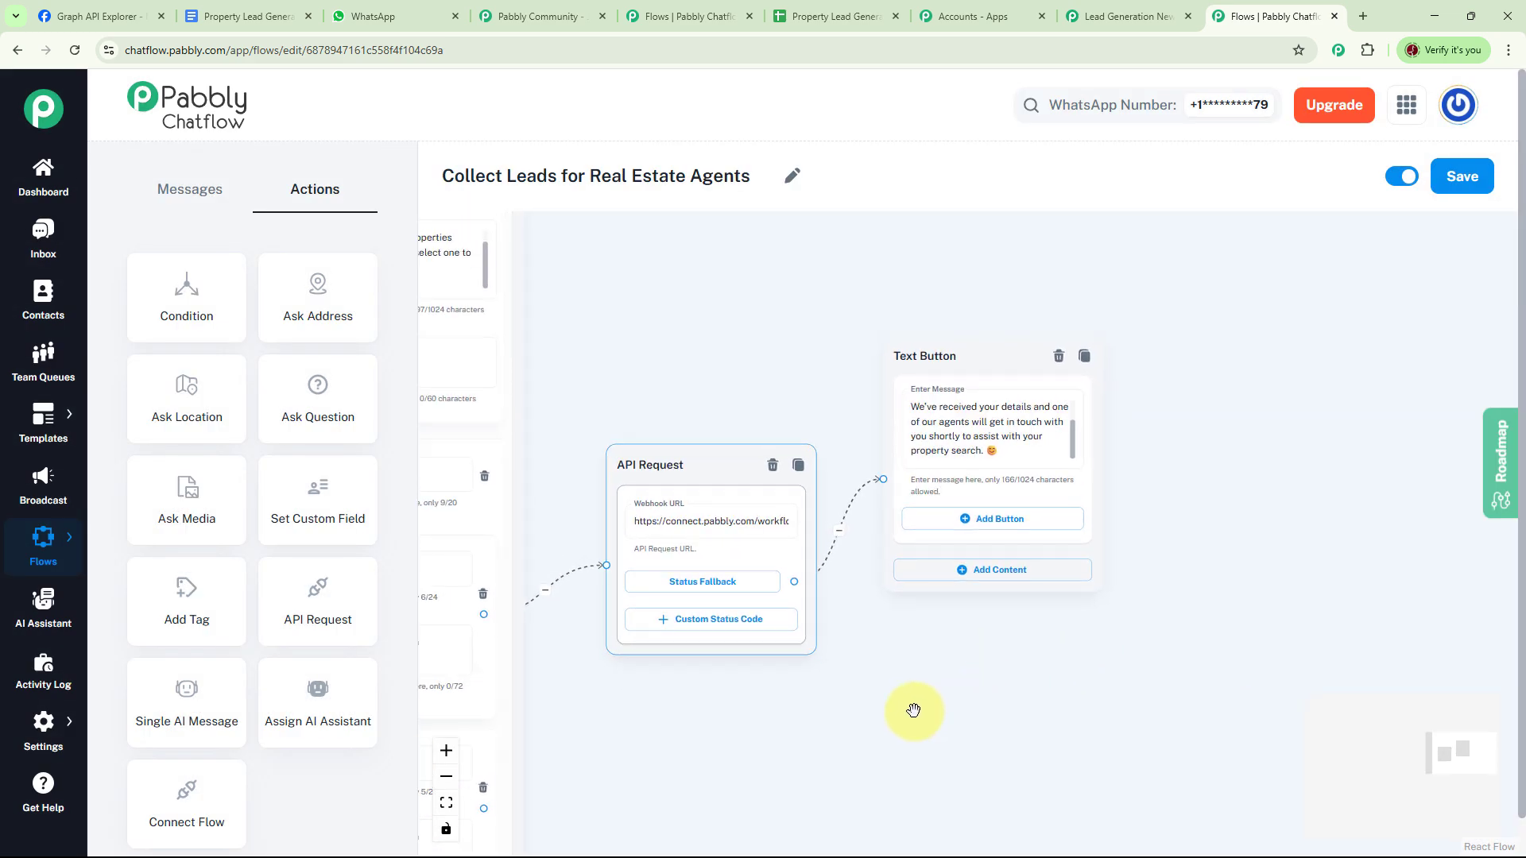
{"action": "left_click", "coordinate": [1475, 187]}
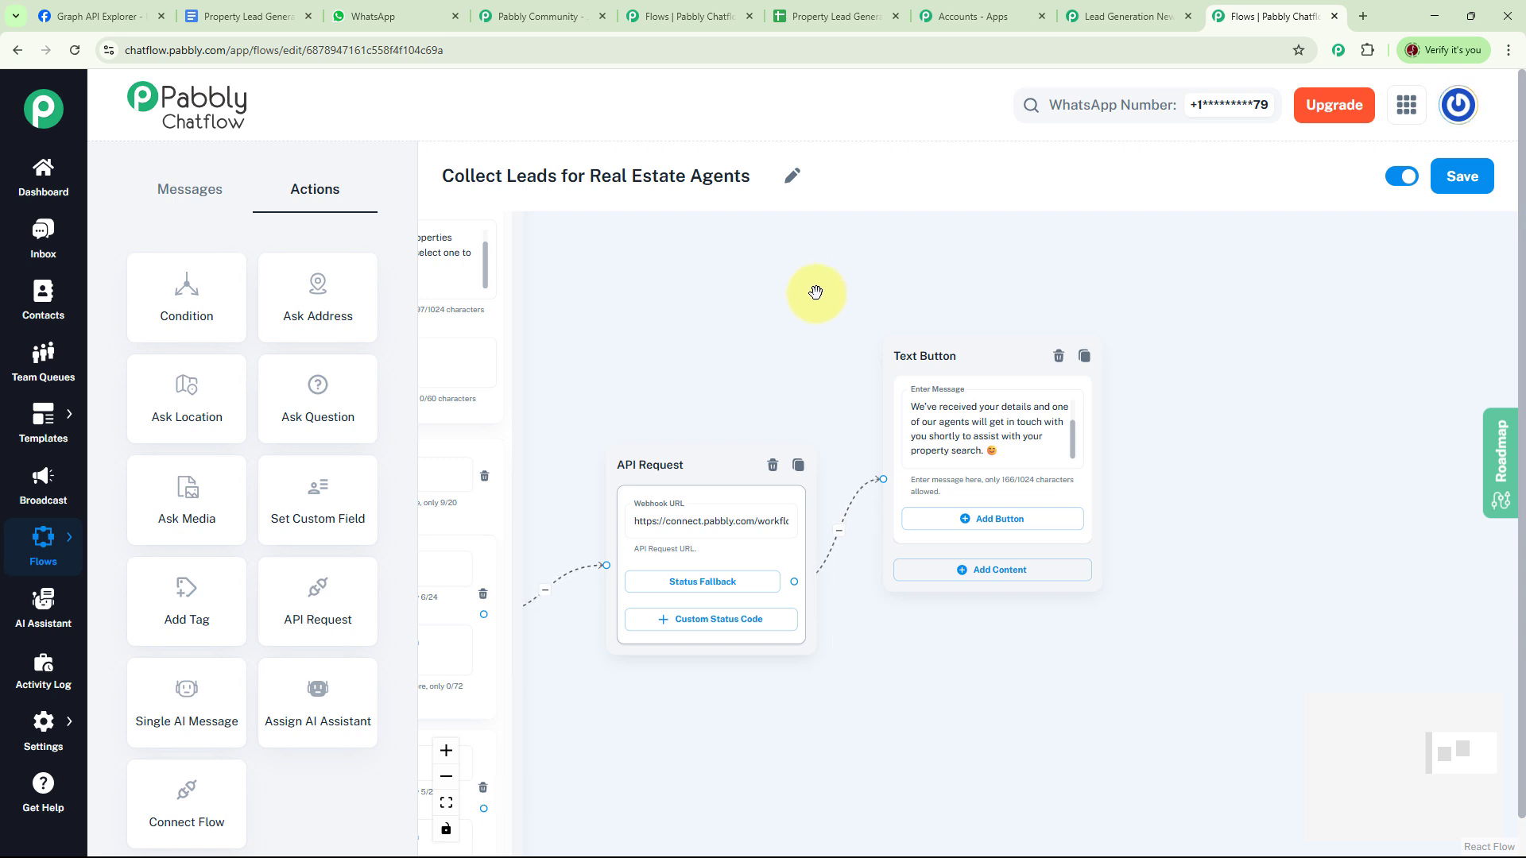
{"action": "left_click", "coordinate": [731, 454]}
{"action": "left_click", "coordinate": [773, 337]}
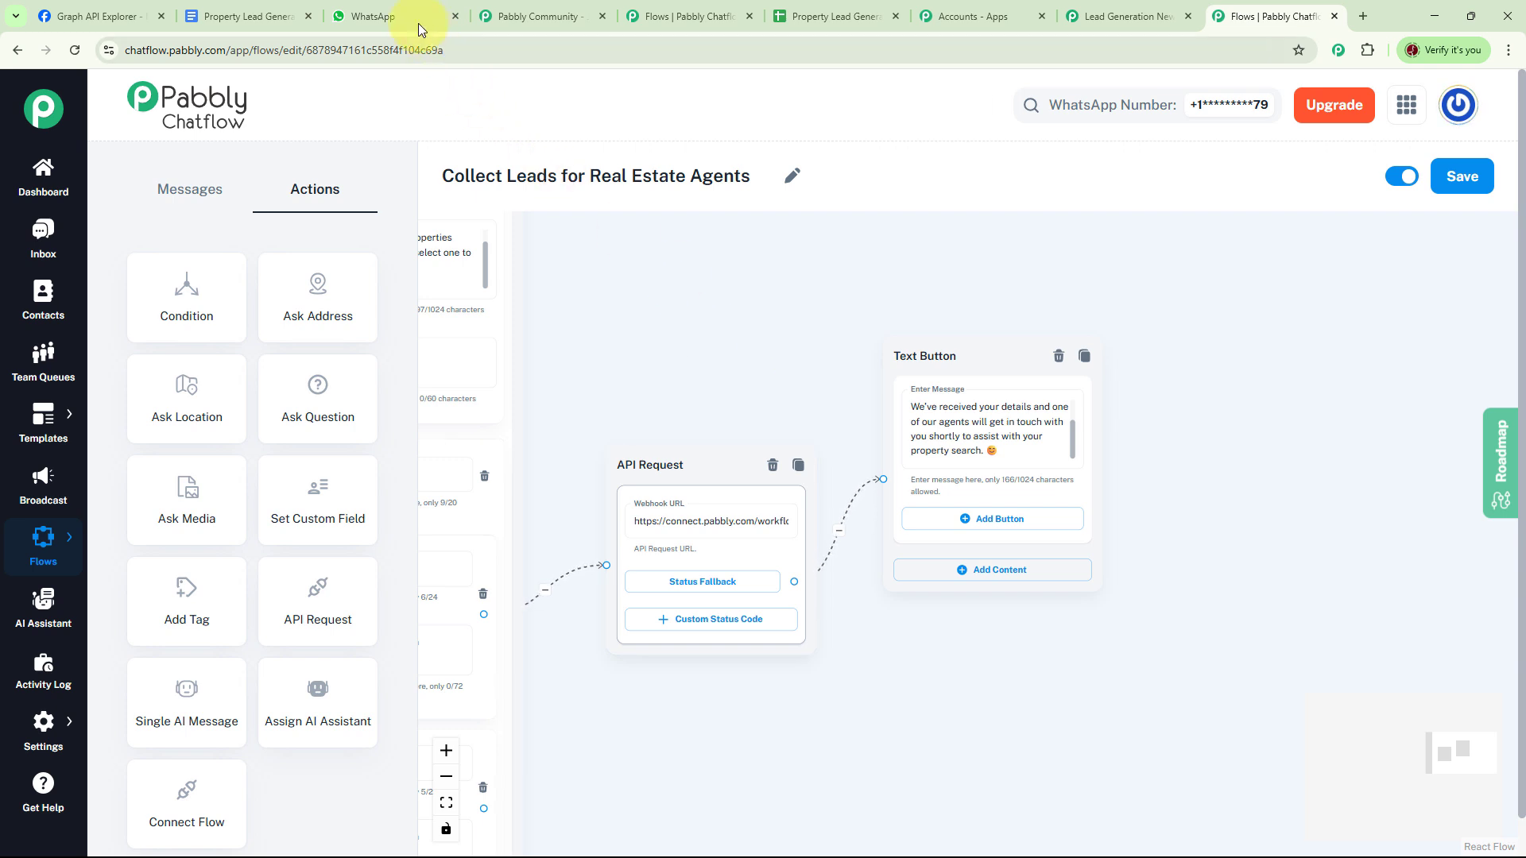
- Message 'Buy Property' to the agency bot, then choose Buy Property and Submit Details
{"action": "left_click", "coordinate": [395, 13]}
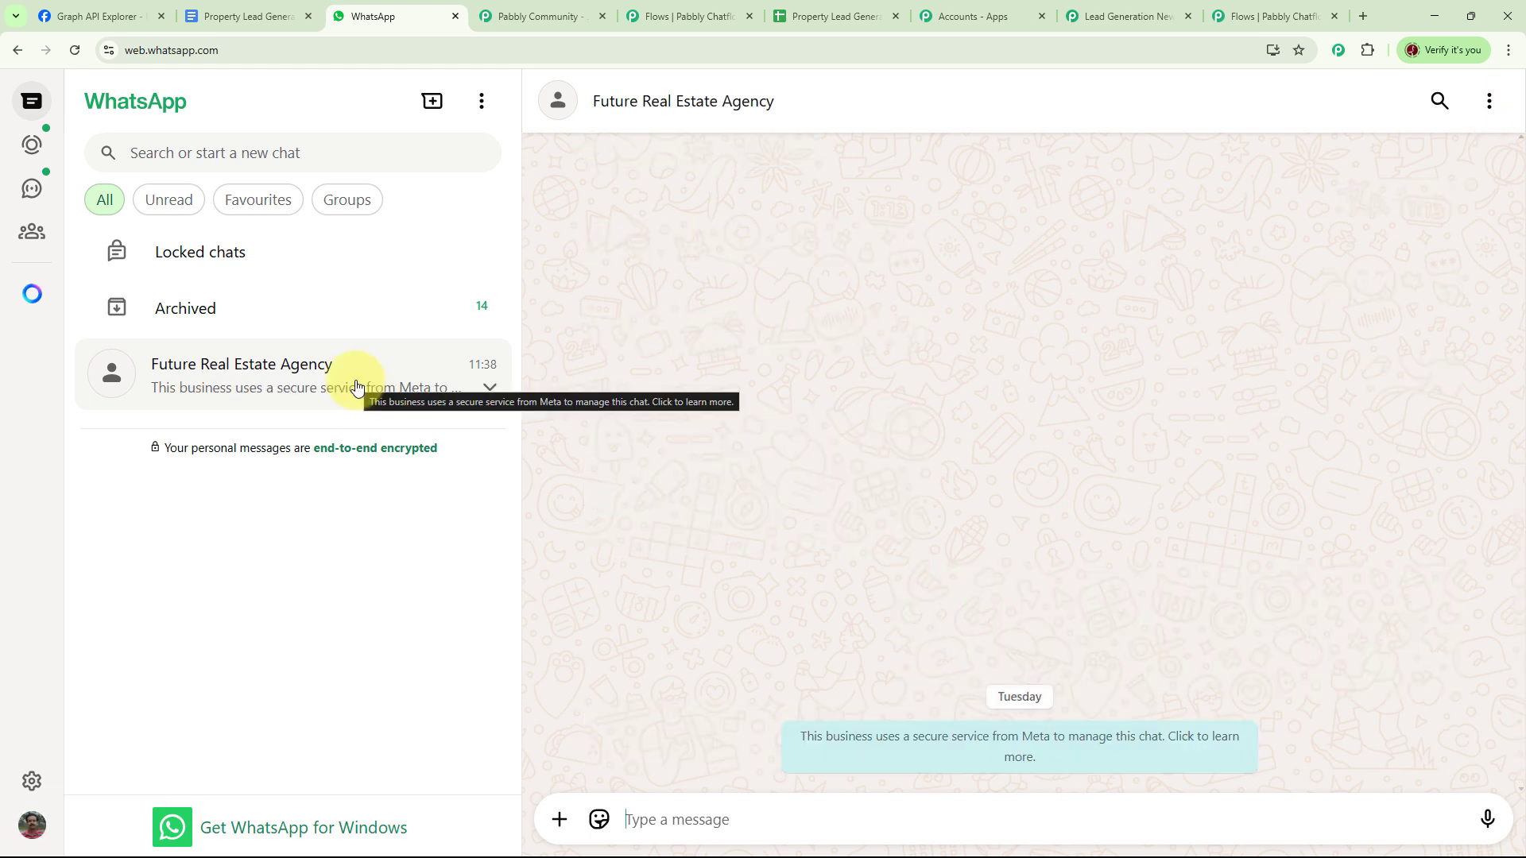
{"action": "type", "text": "Buy Property"}
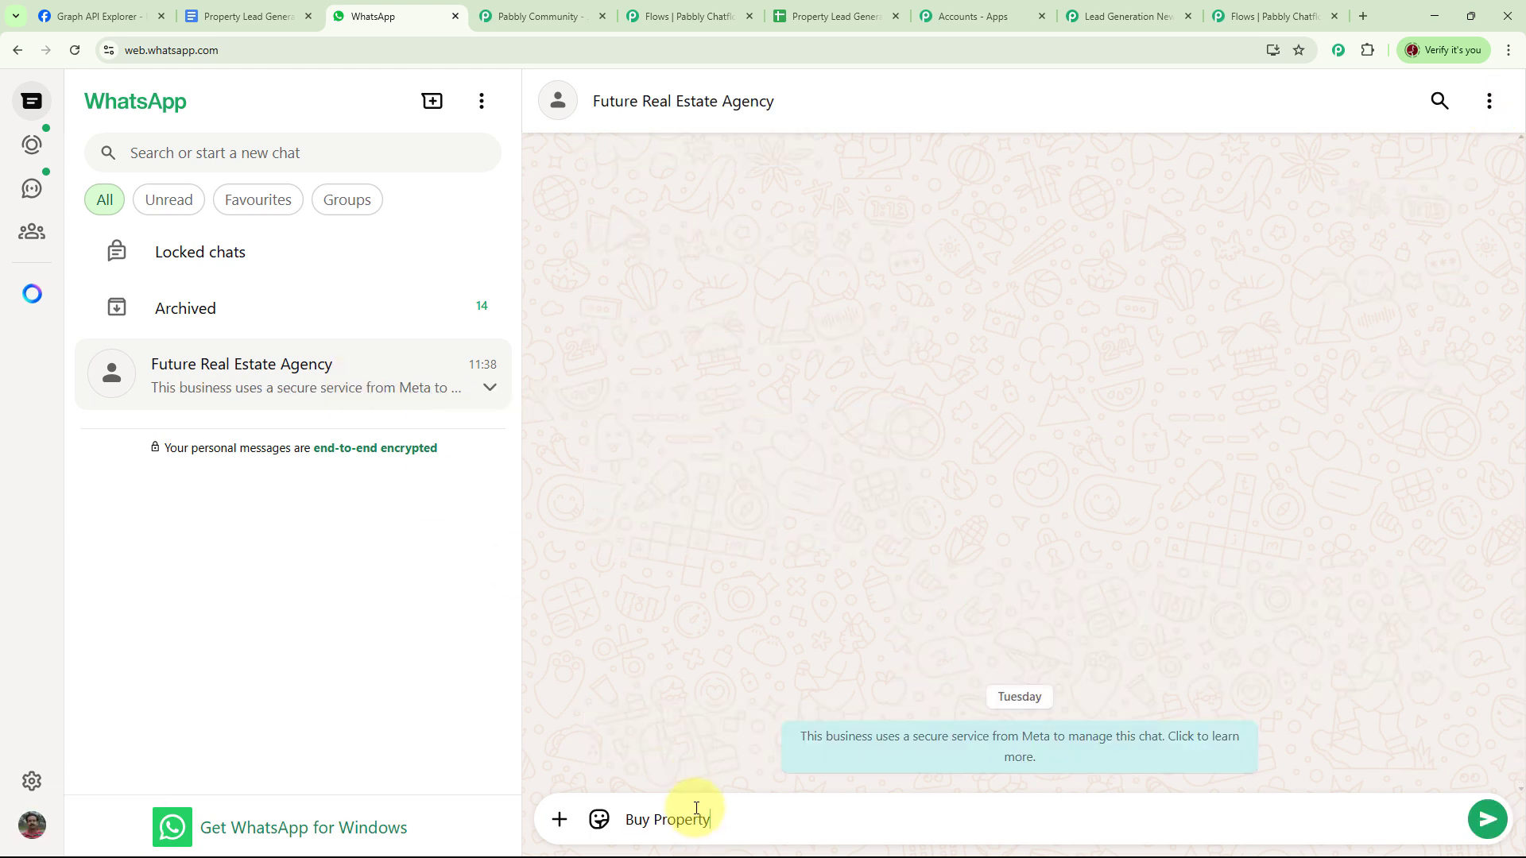
{"action": "key", "text": "Return"}
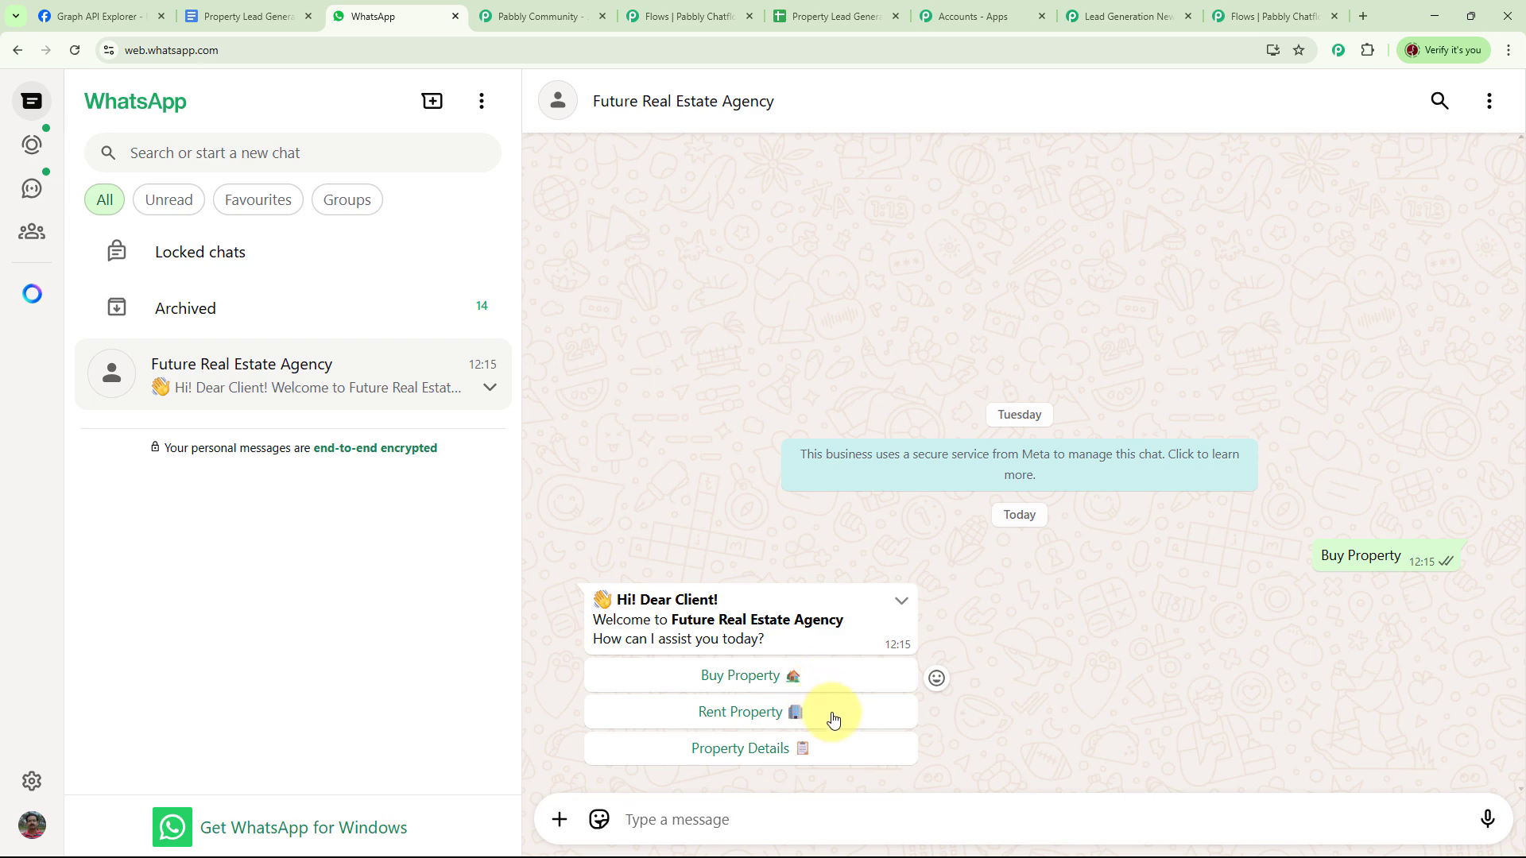
{"action": "left_click", "coordinate": [768, 682]}
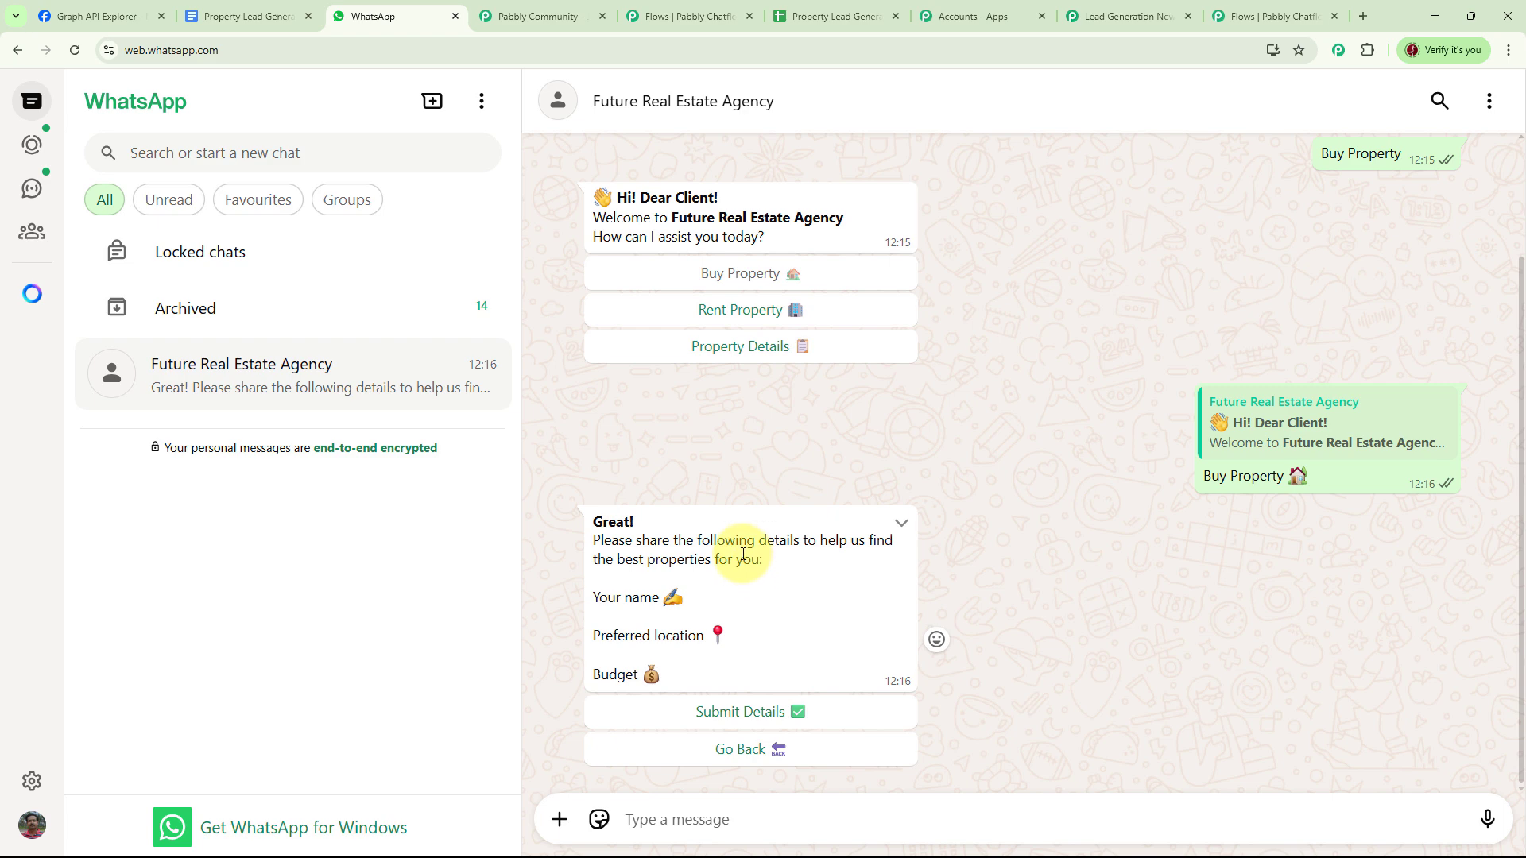
{"action": "left_click", "coordinate": [761, 715]}
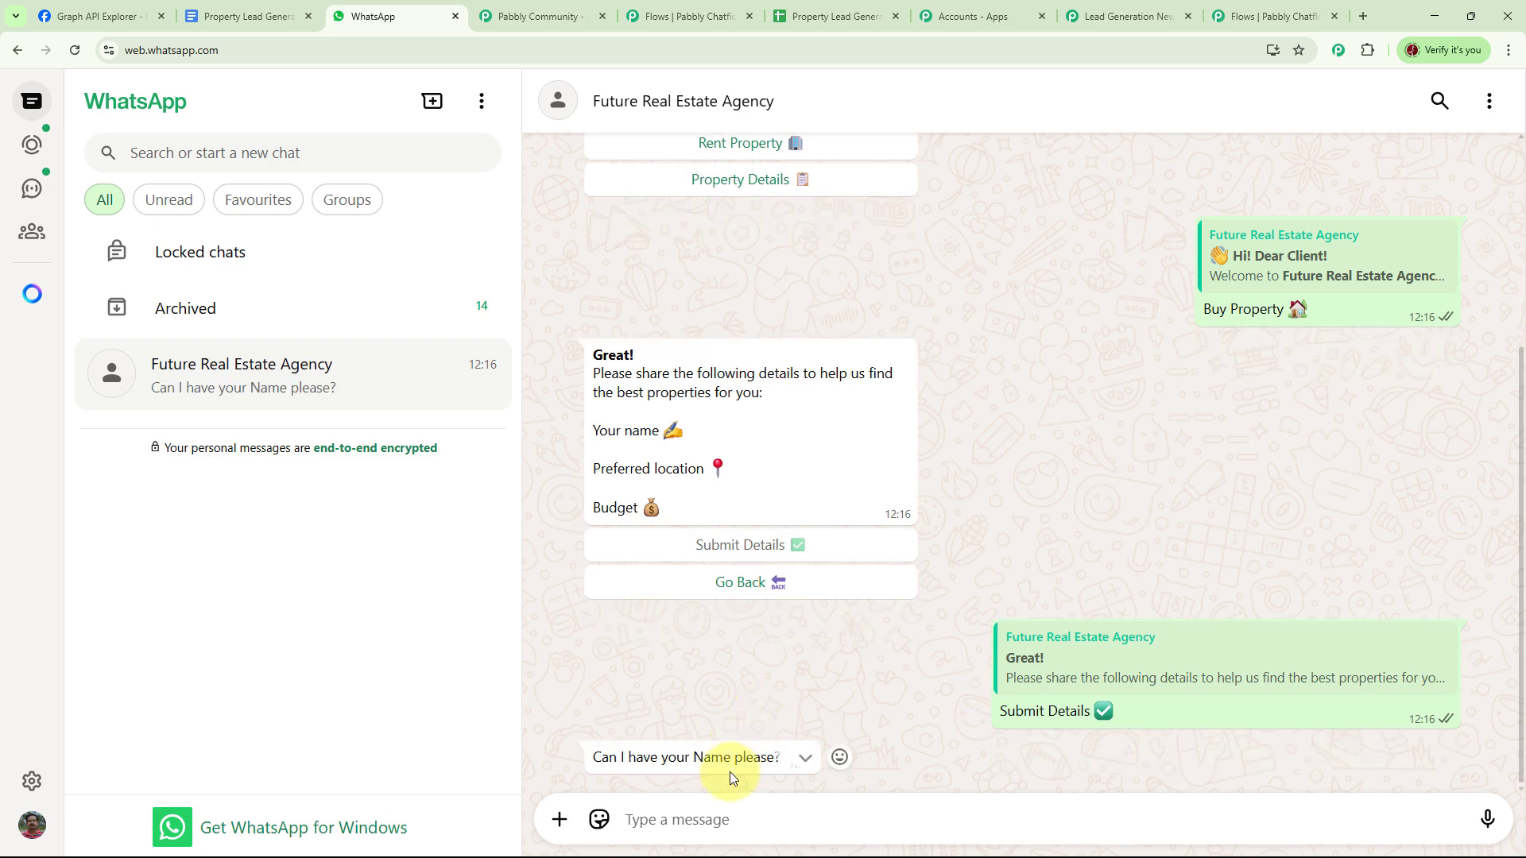
- Reply with the demo name, a contact number, a 2 Cr budget, and Mumbai as location
{"action": "type", "text": "Demo User"}
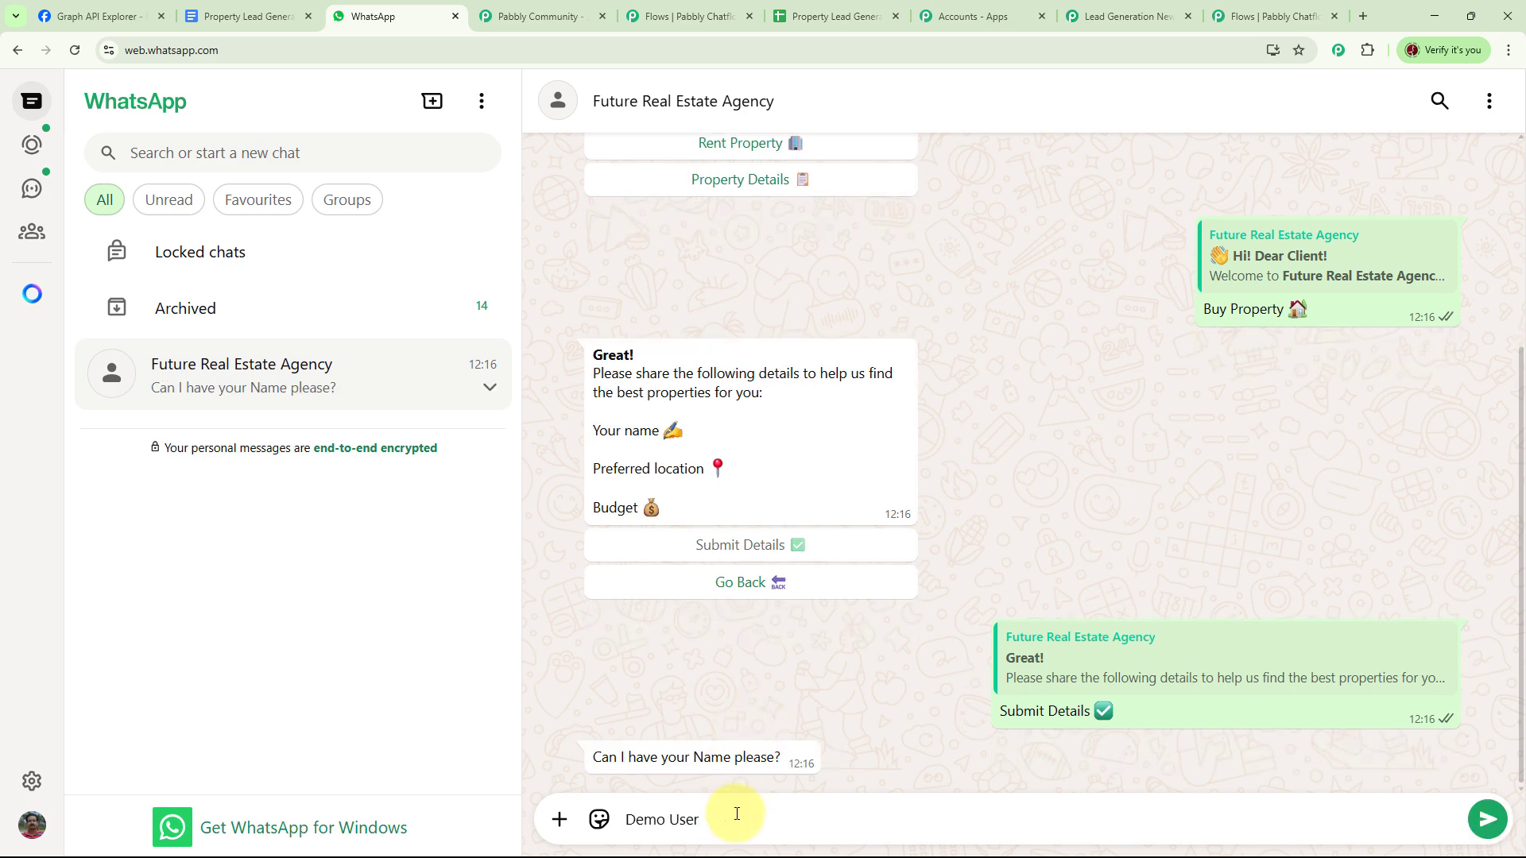
{"action": "key", "text": "Return"}
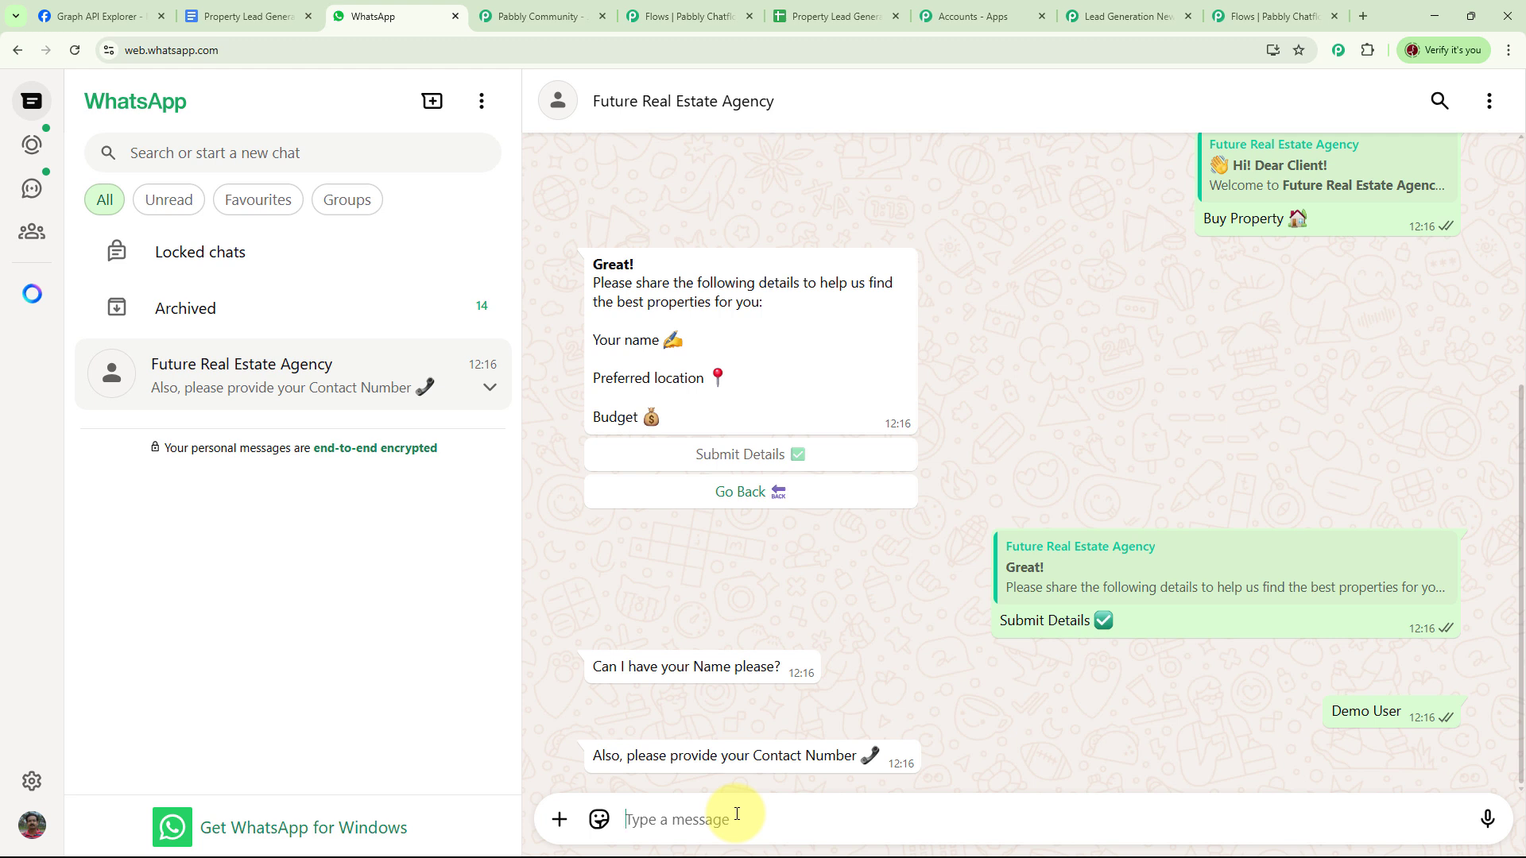
{"action": "type", "text": "9"}
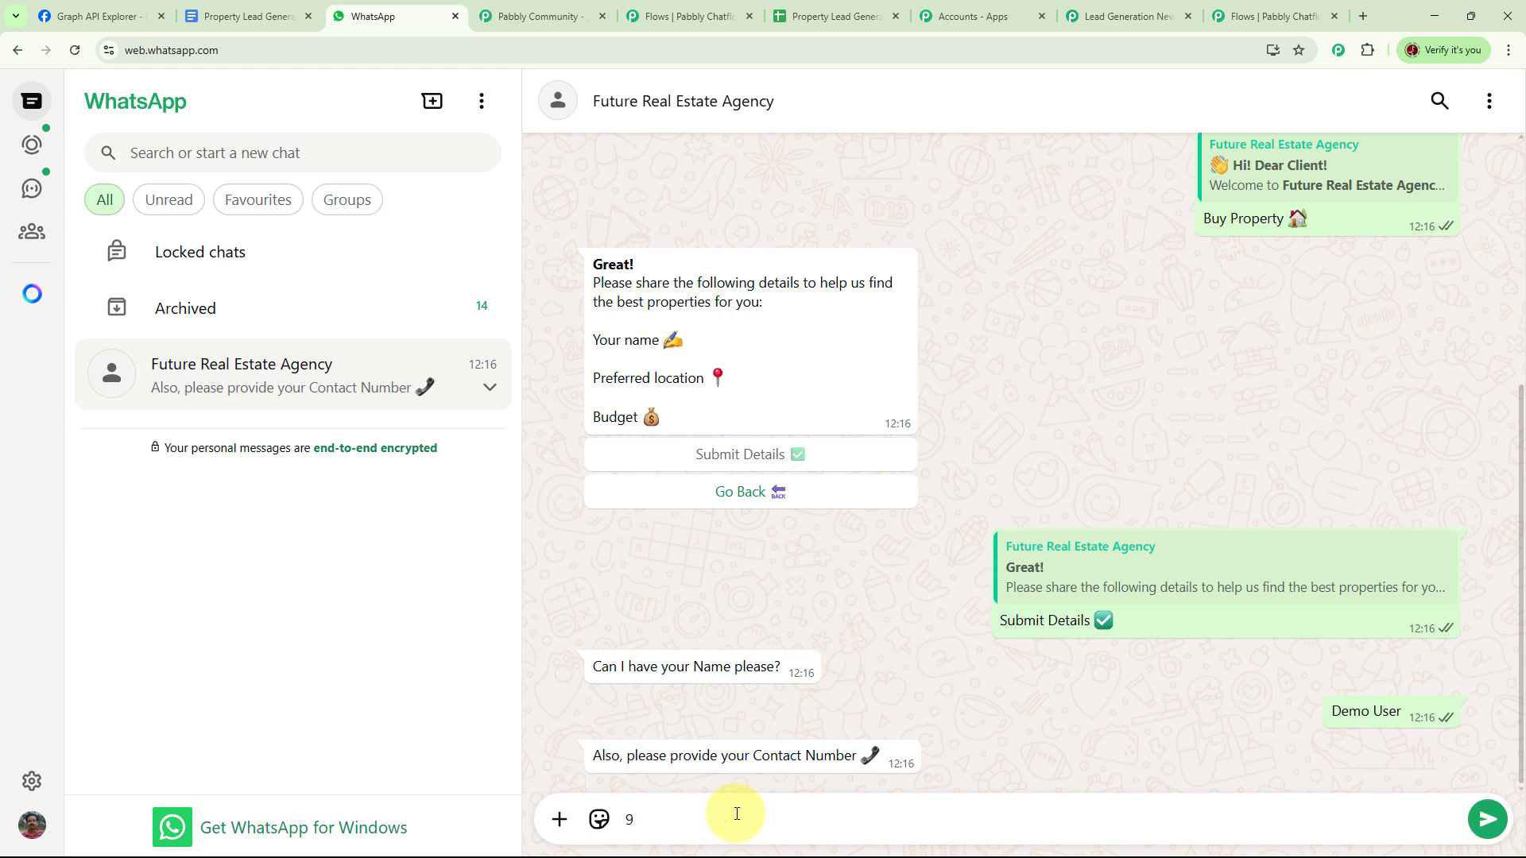
{"action": "type", "text": "999911111"}
{"action": "key", "text": "Return"}
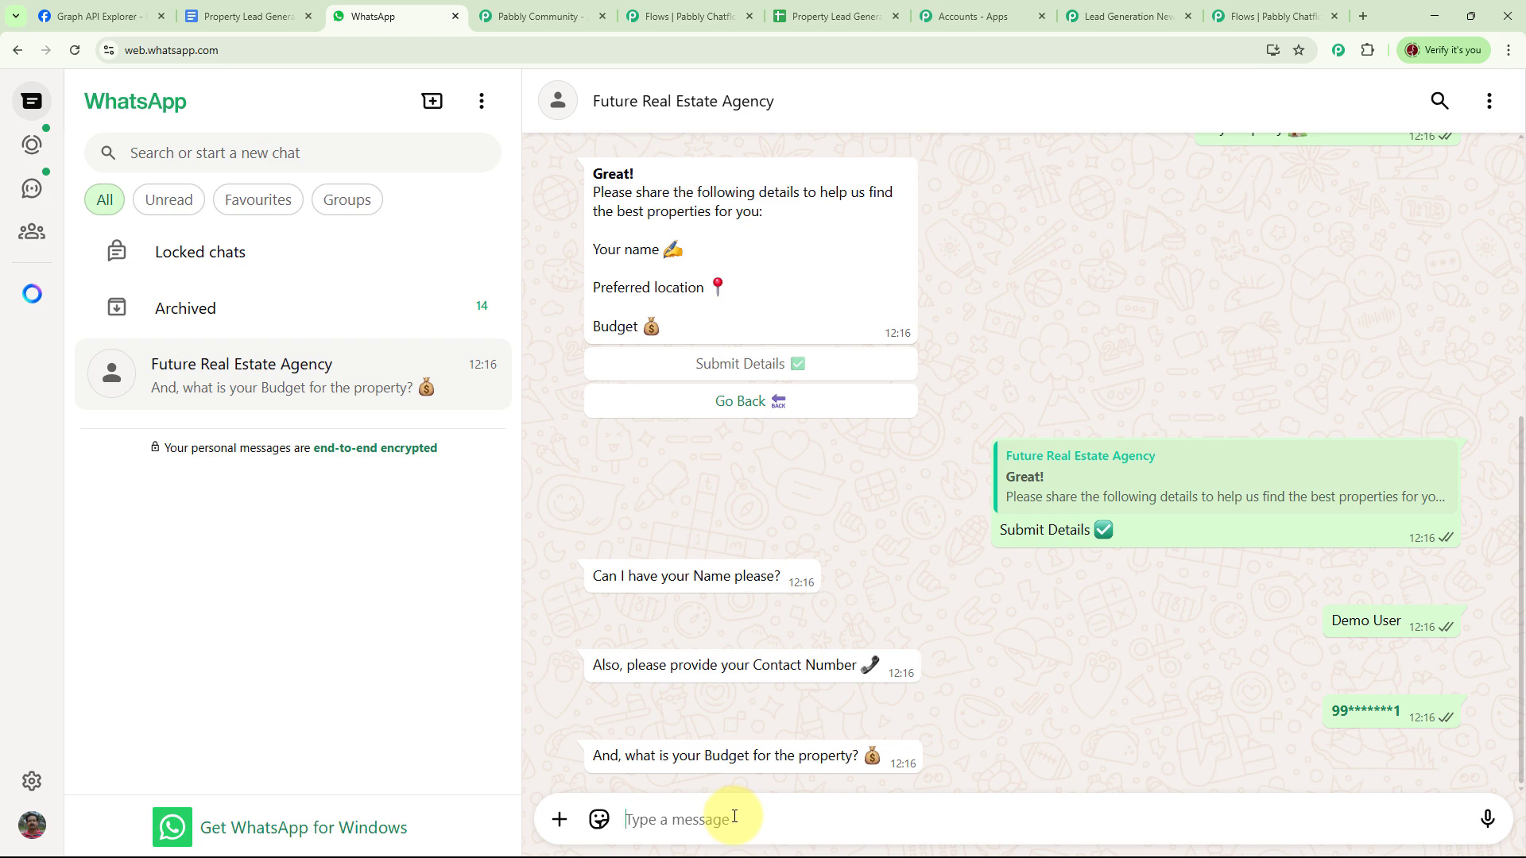
{"action": "type", "text": "2 Cr"}
{"action": "key", "text": "Return"}
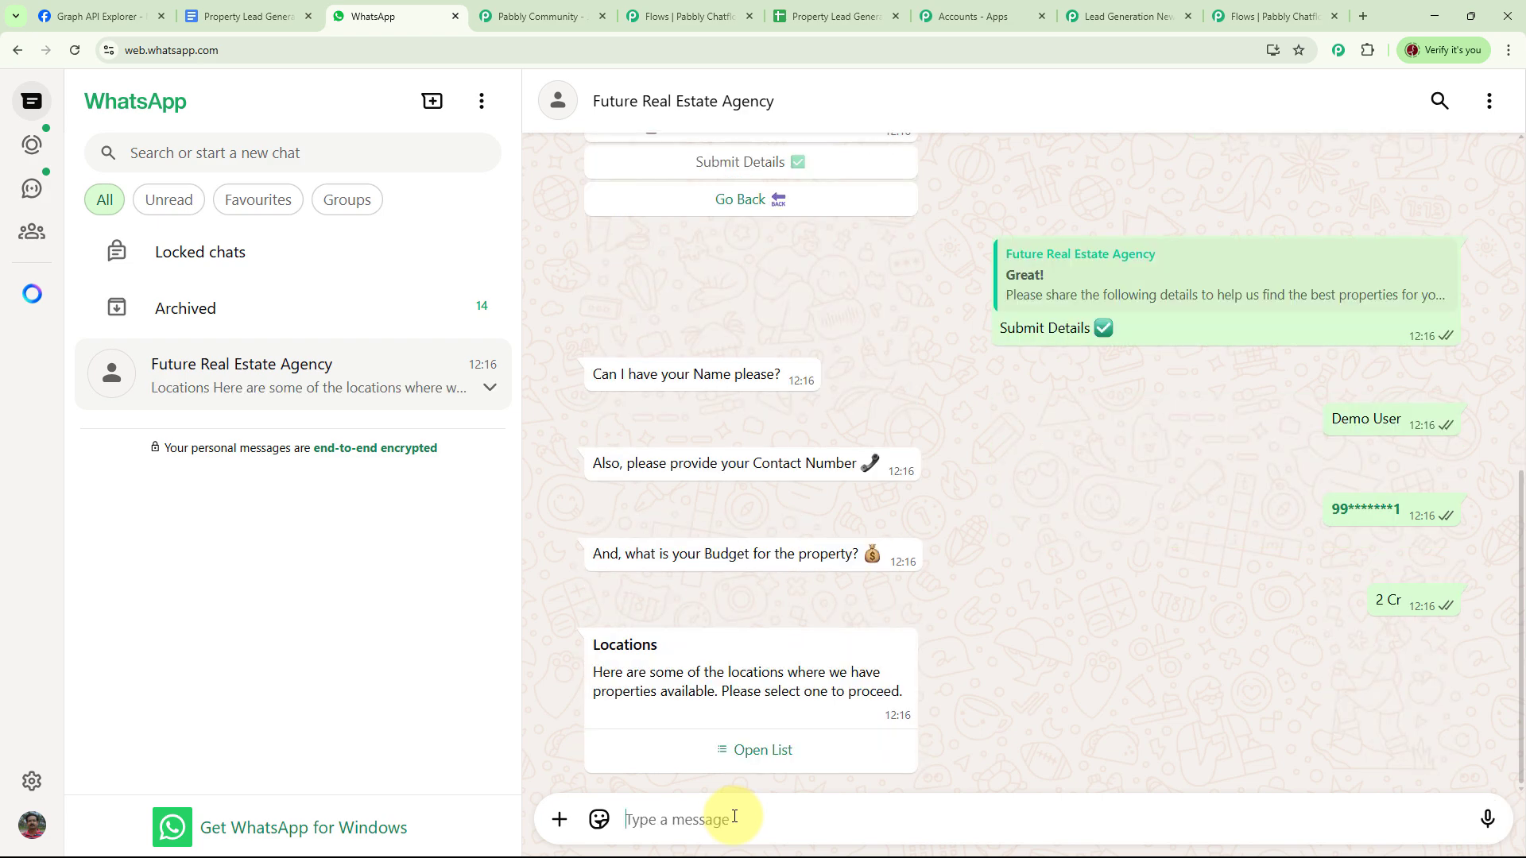
{"action": "left_click", "coordinate": [775, 750]}
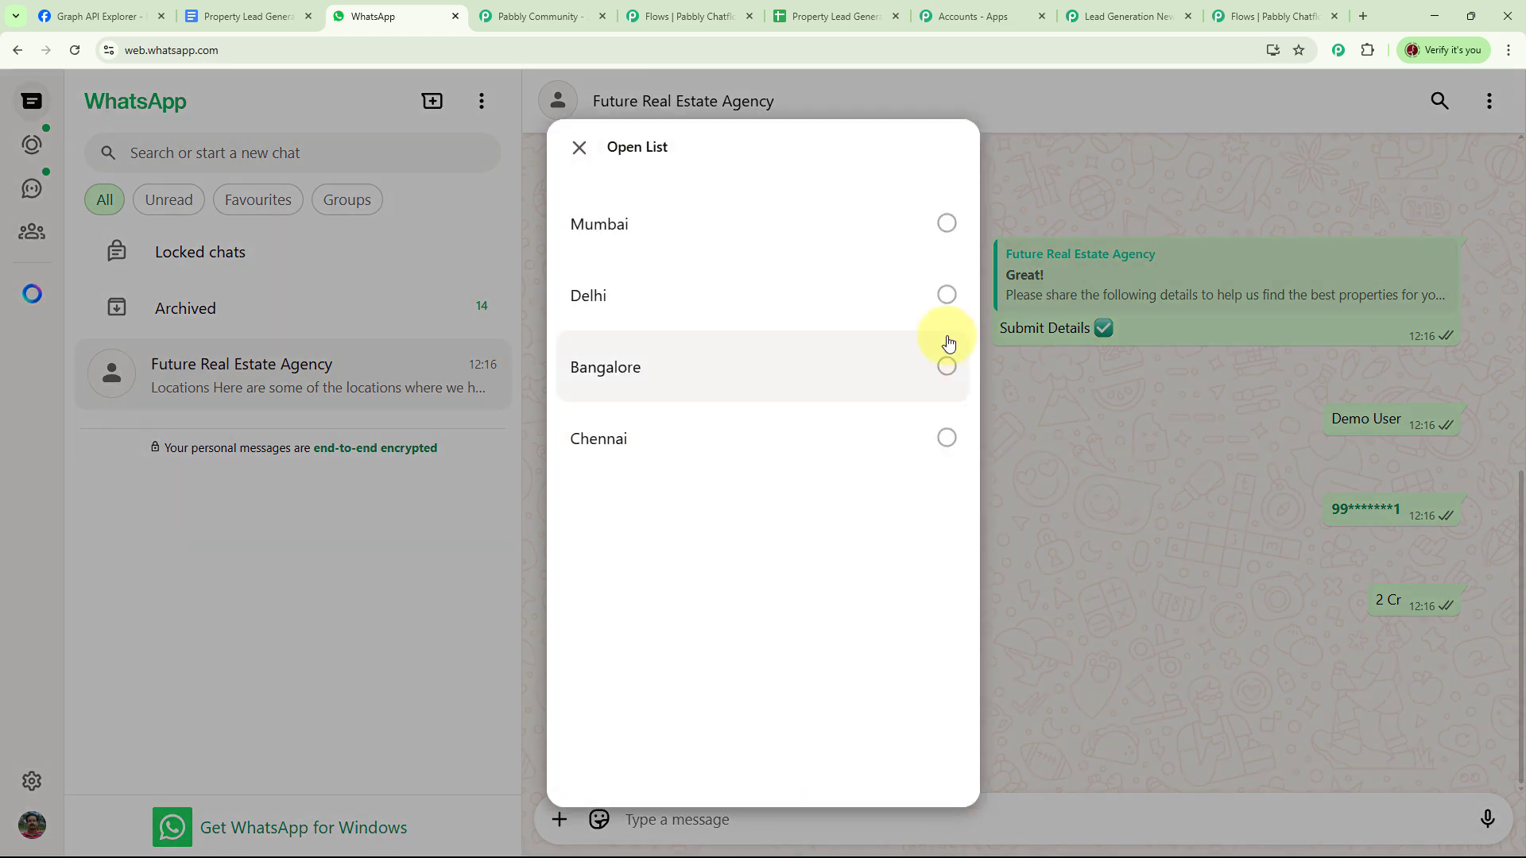
{"action": "left_click", "coordinate": [946, 224]}
{"action": "left_click", "coordinate": [916, 748]}
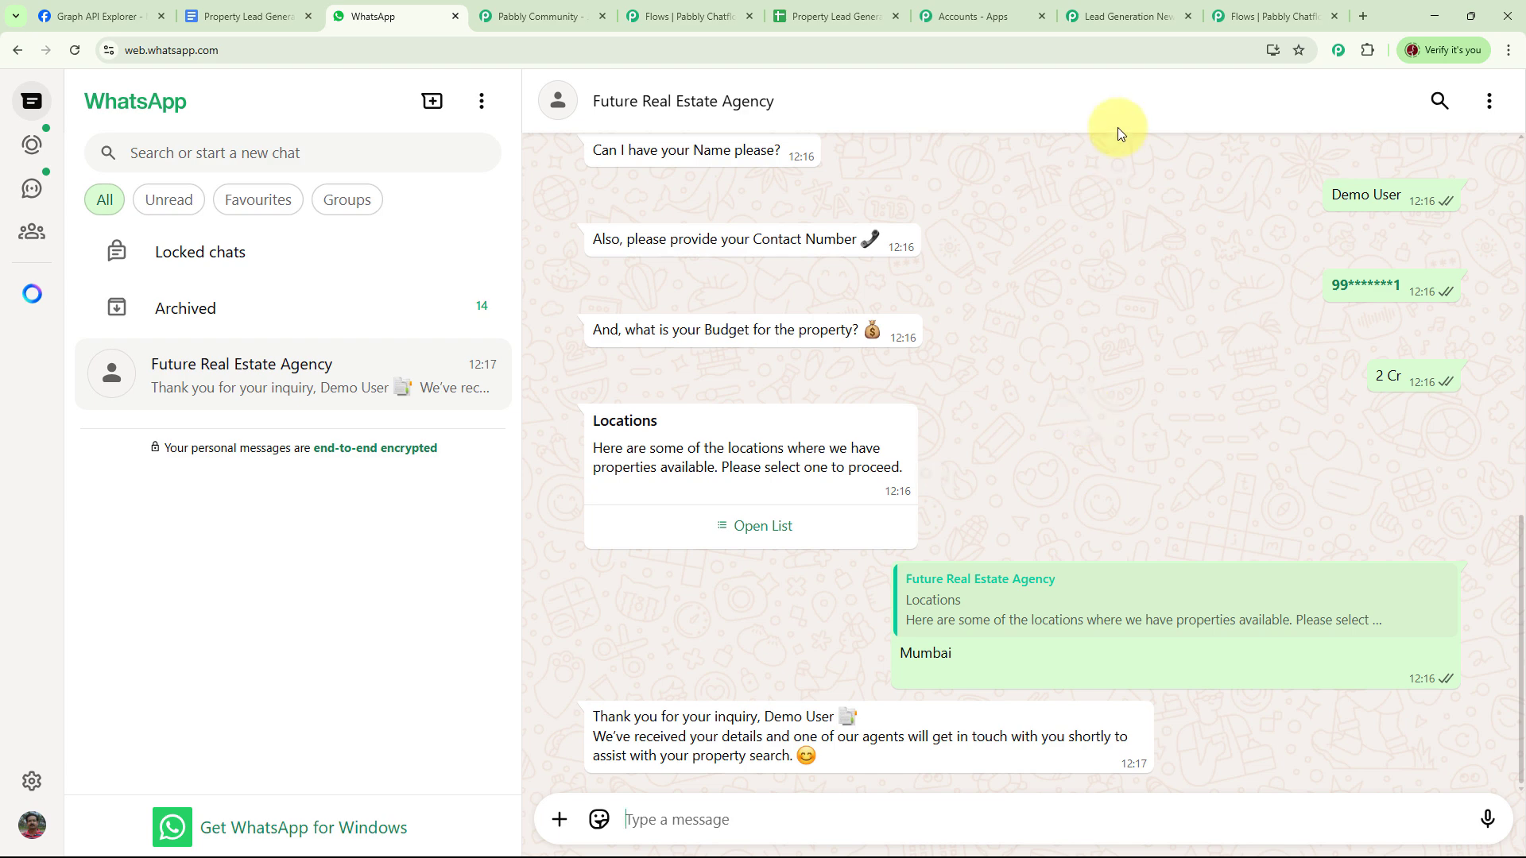
- Check that the demo lead's 2 Cr row landed in row 4, then return to Pabbly Chatflow
{"action": "left_click", "coordinate": [837, 13]}
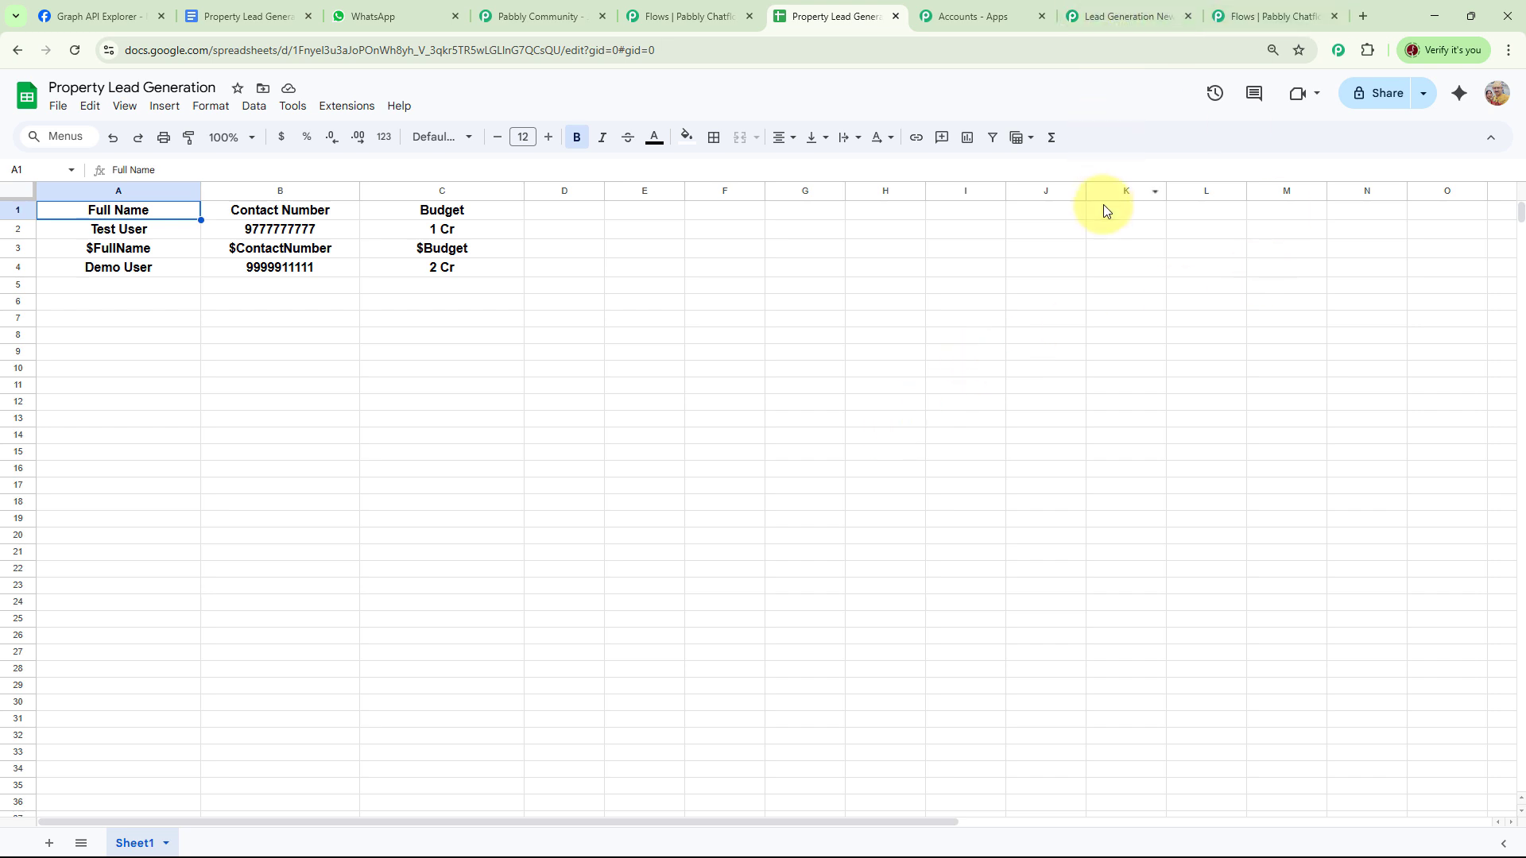
{"action": "key", "text": "ctrl+3"}
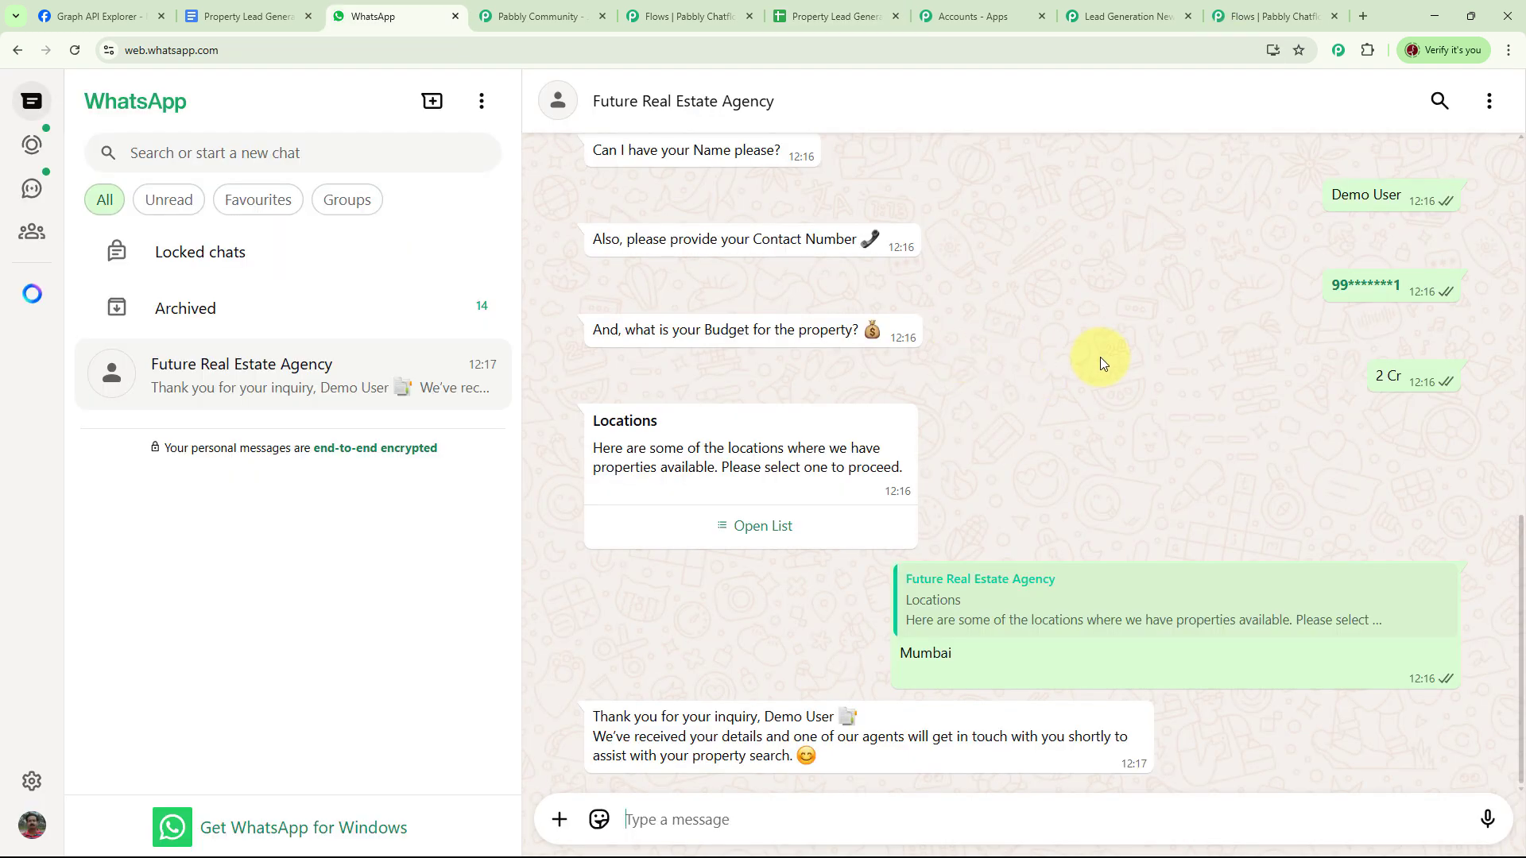
{"action": "mouse_move", "coordinate": [1104, 361]}
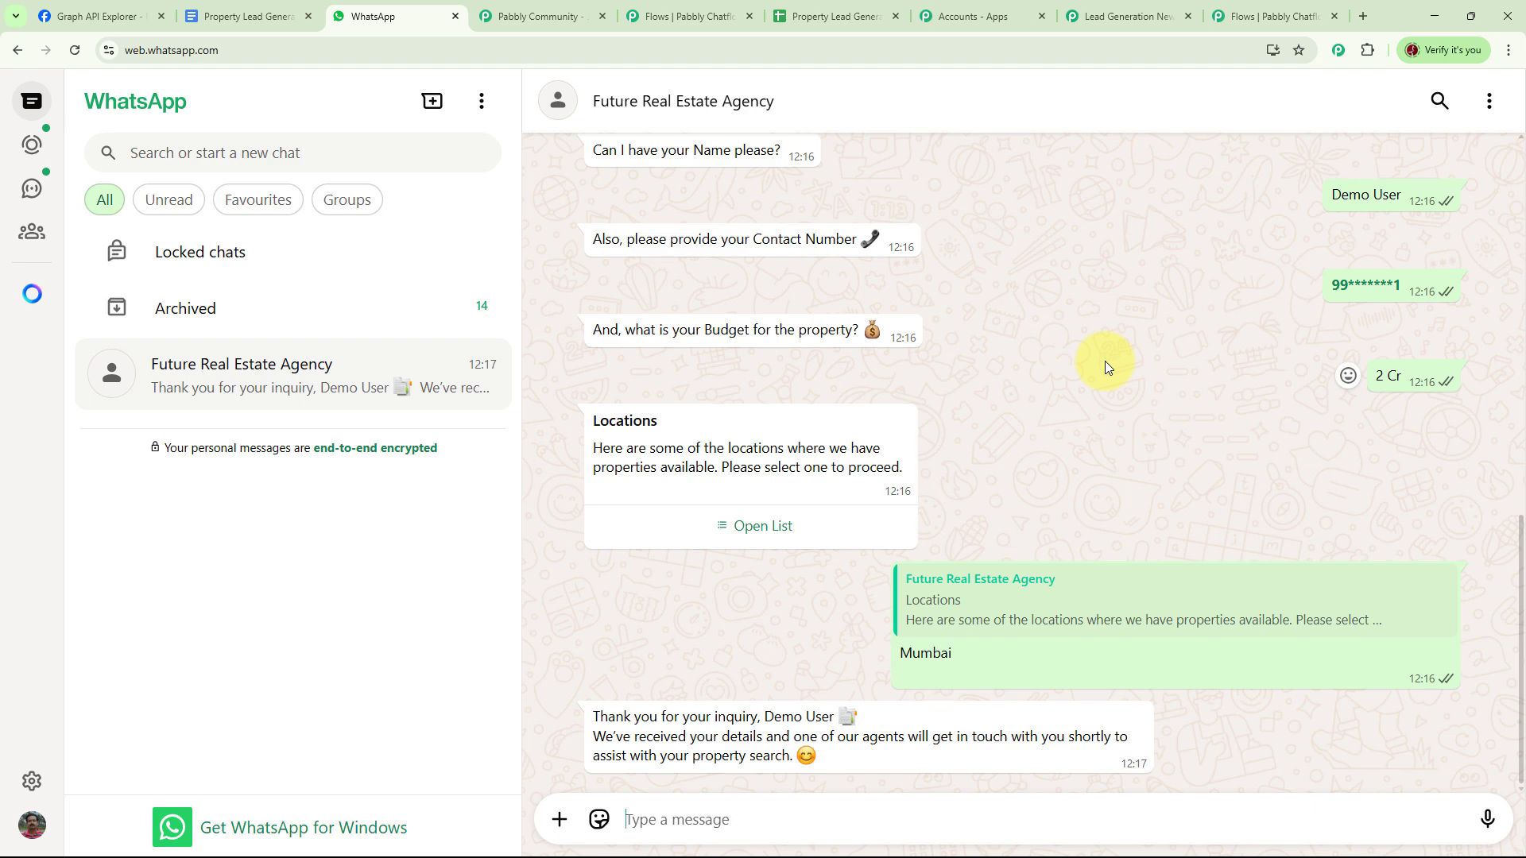
{"action": "left_click", "coordinate": [1266, 16]}
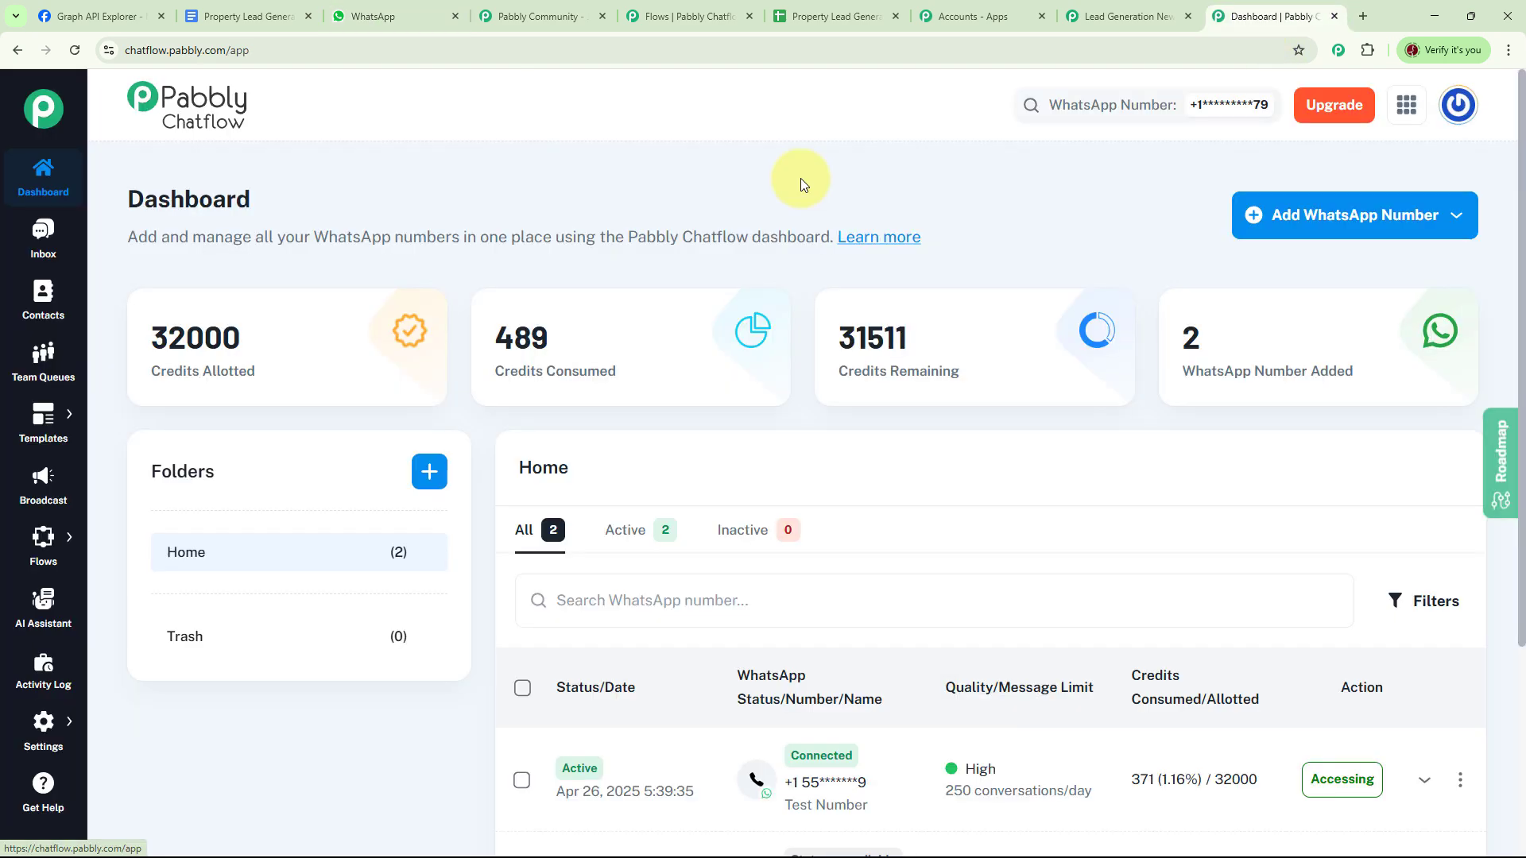